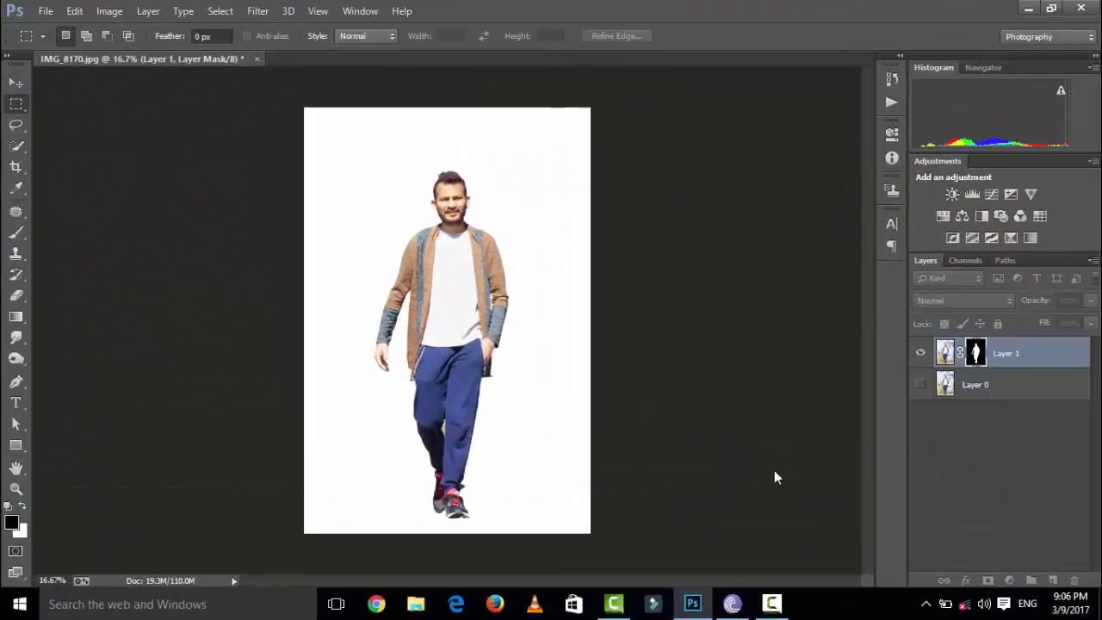
# - Apply the layer mask to the man's cut-out, then zoom in to inspect his face edges
pyautogui.rightClick(965, 353)
pyautogui.click(971, 408)
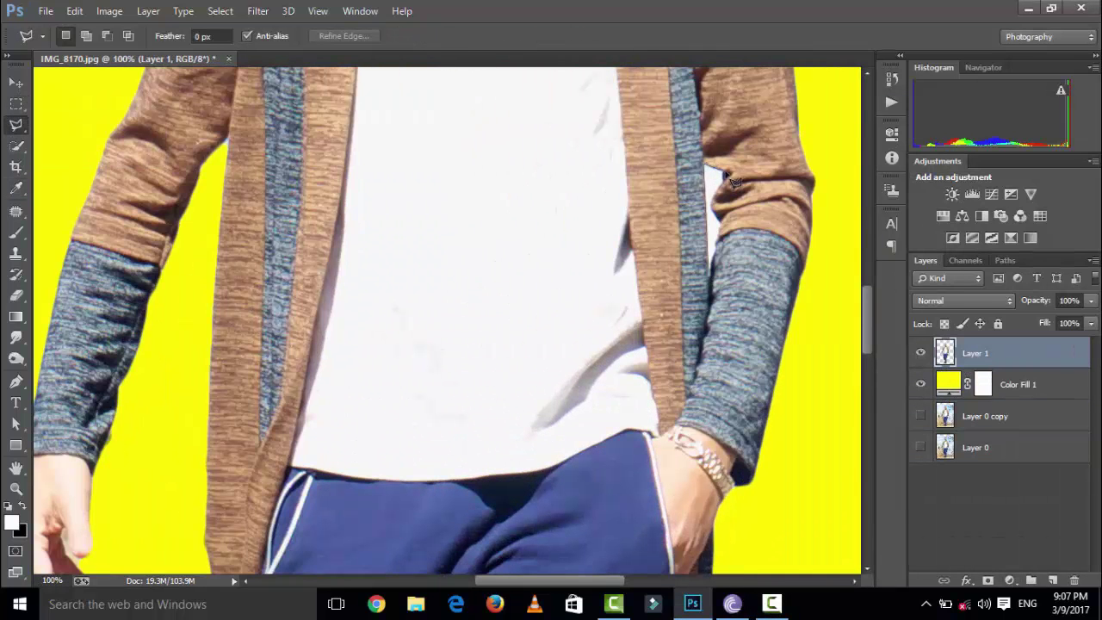
pyautogui.scroll(-3, 86, 435)
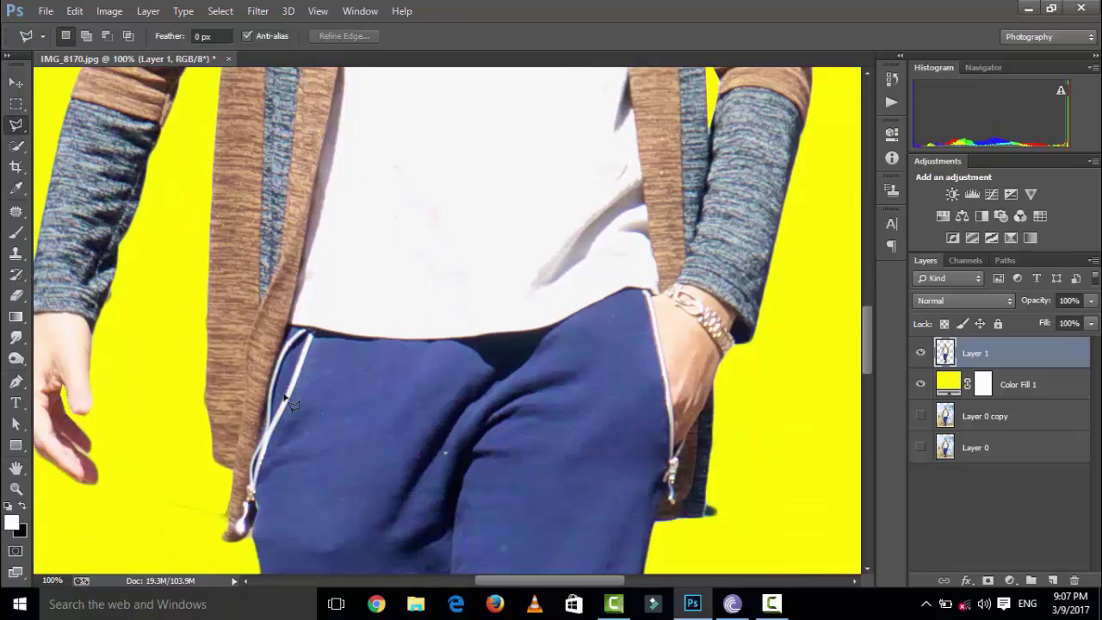
pyautogui.scroll(-5, 291, 403)
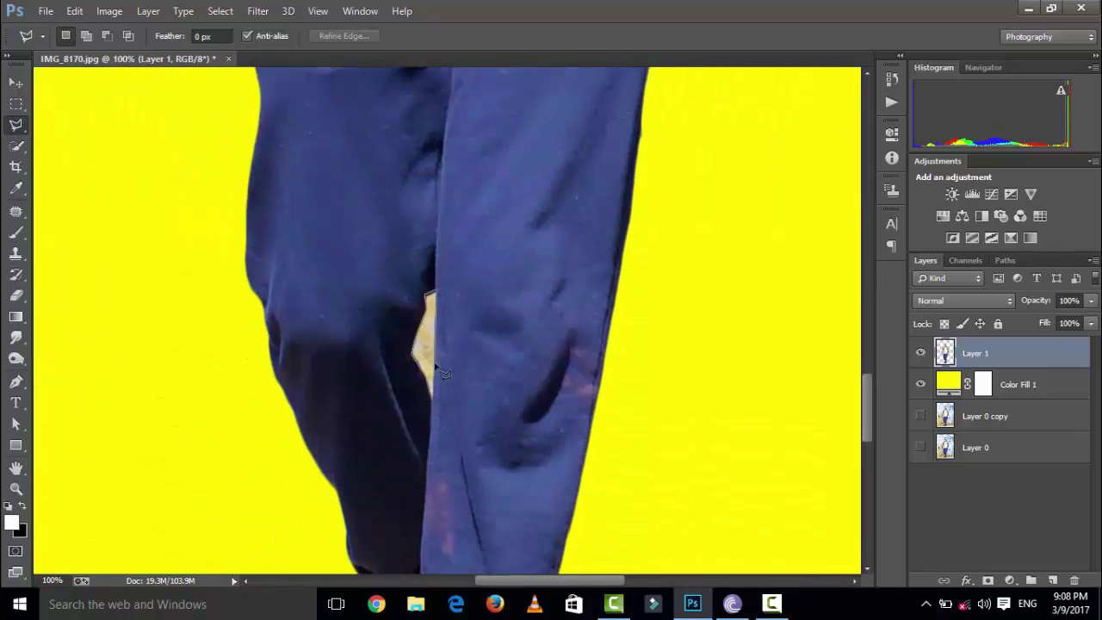
pyautogui.hotkey('ctrl', '-')
pyautogui.hotkey('ctrl', '-')
pyautogui.hotkey('ctrl', '-')
pyautogui.hotkey('ctrl', '-')
pyautogui.hotkey('ctrl', '+')
pyautogui.hotkey('ctrl', '+')
pyautogui.hotkey('ctrl', '+')
pyautogui.moveTo(867, 305); pyautogui.dragTo(871, 212)
# - Set the Eraser brush to size 10
pyautogui.press('e')
pyautogui.rightClick(213, 232)
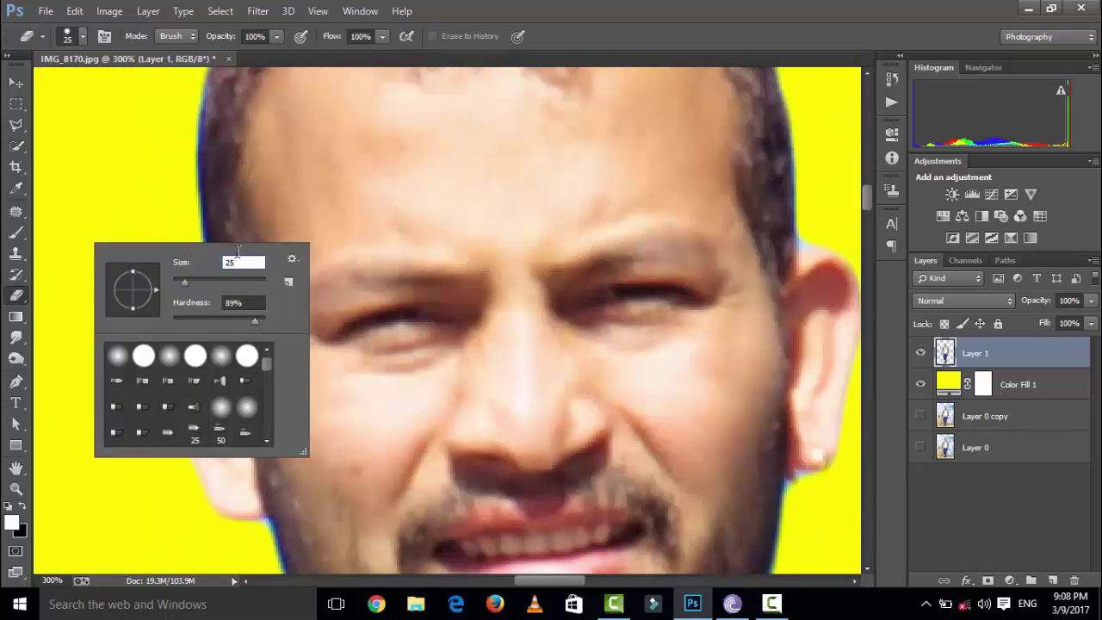
pyautogui.write('10')
pyautogui.press('Return')
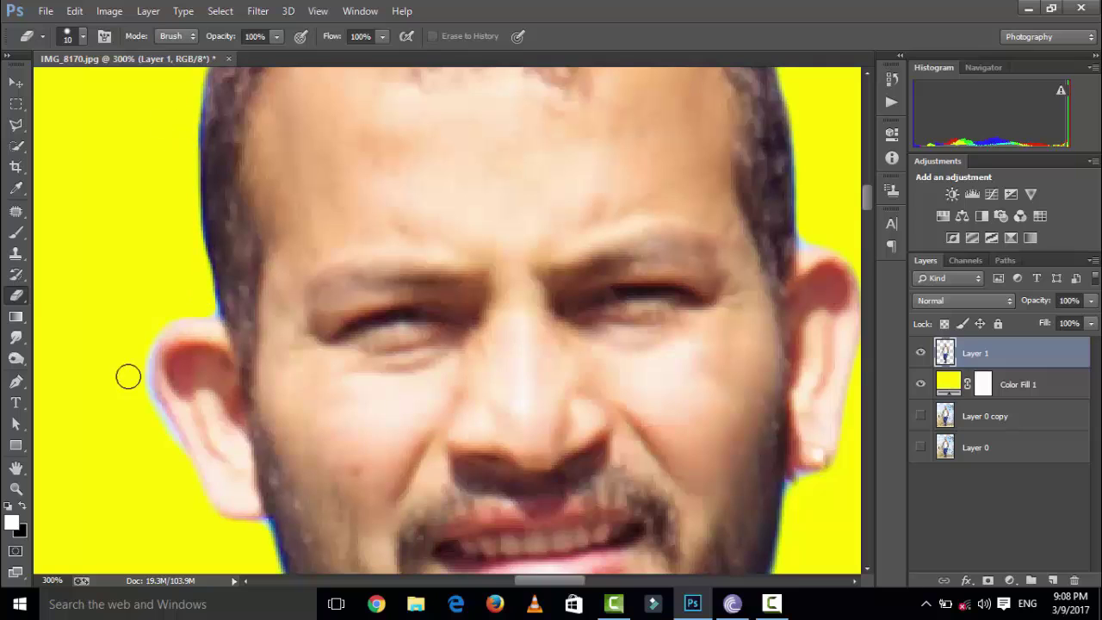
# - Scroll around the man's head to check the leftover fringe
pyautogui.scroll(-3, 169, 448)
pyautogui.scroll(-2, 344, 549)
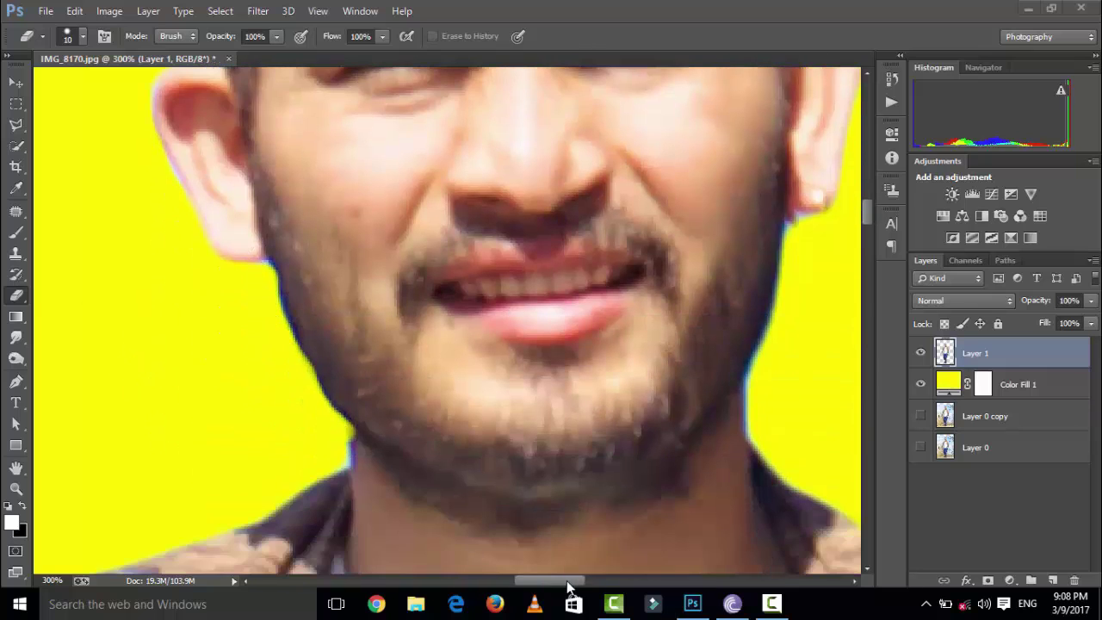
pyautogui.hscroll(10, 529, 561)
pyautogui.scroll(2, 266, 268)
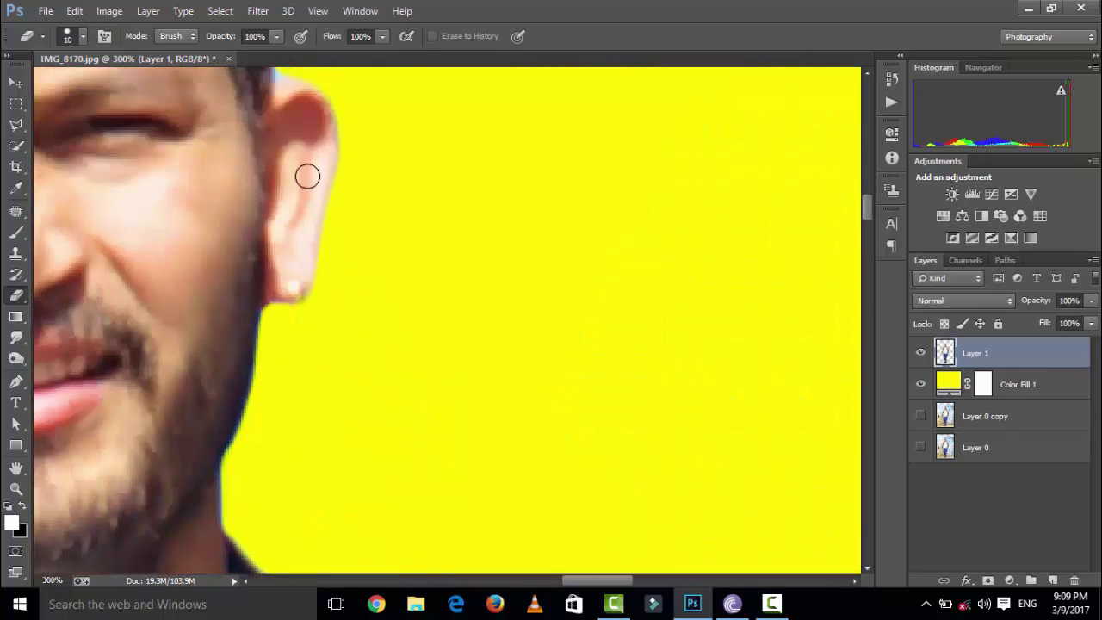
pyautogui.scroll(3, 308, 174)
pyautogui.scroll(2, 287, 158)
pyautogui.scroll(4, 278, 222)
pyautogui.scroll(-5, 278, 160)
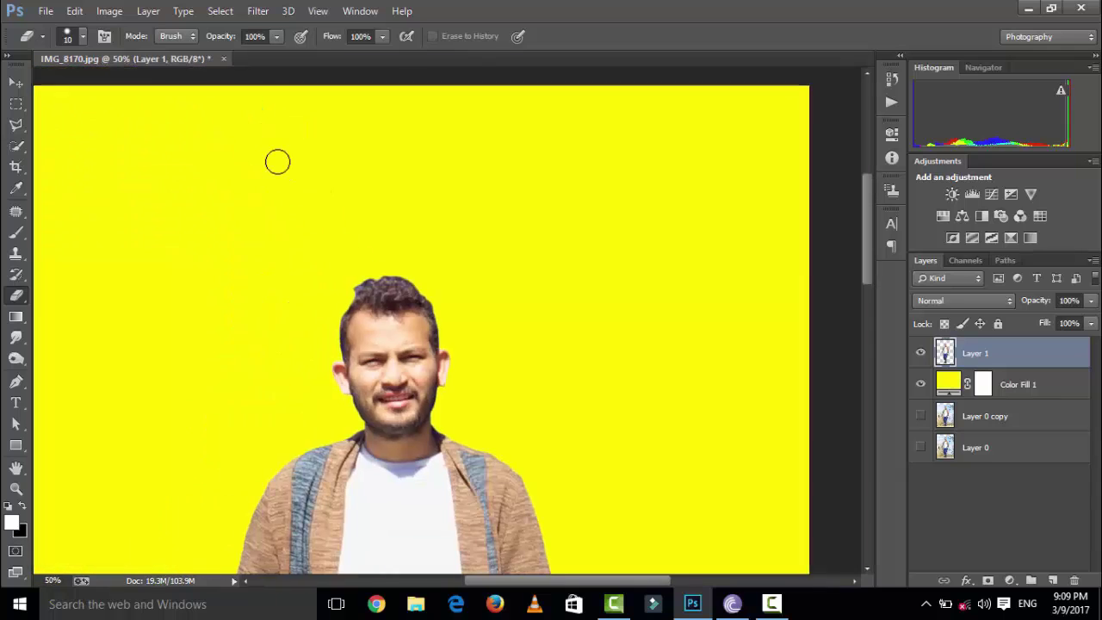
pyautogui.scroll(-1, 383, 346)
pyautogui.scroll(-2, 426, 370)
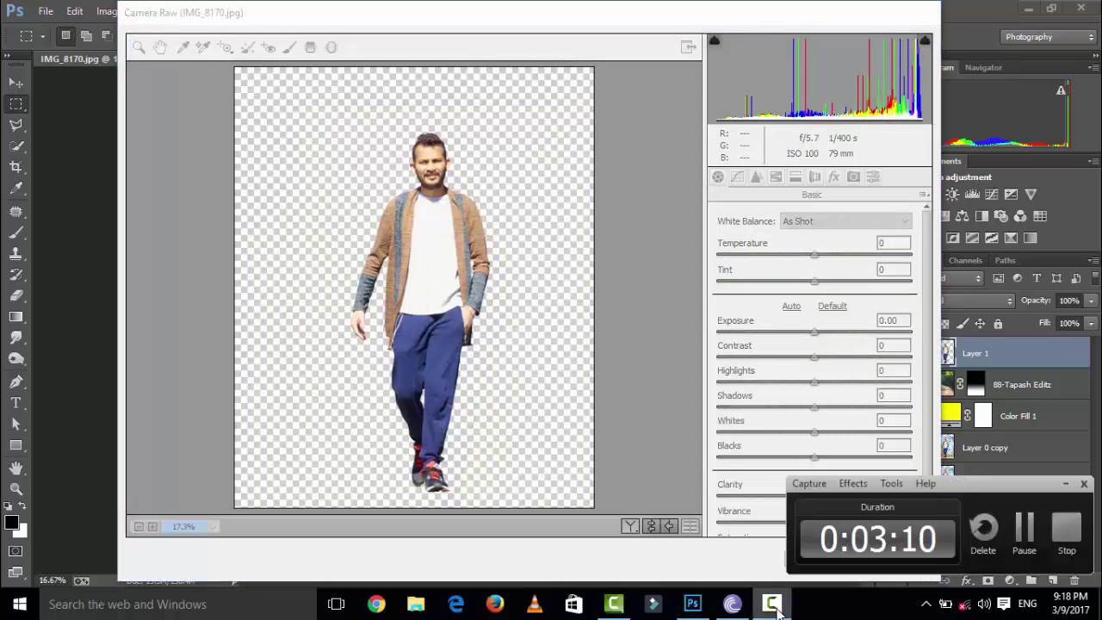
# - In the Basic panel, set Highlights -100, Shadows +62, Blacks -40, Contrast -3, and nudge Clarity up
pyautogui.click(773, 604)
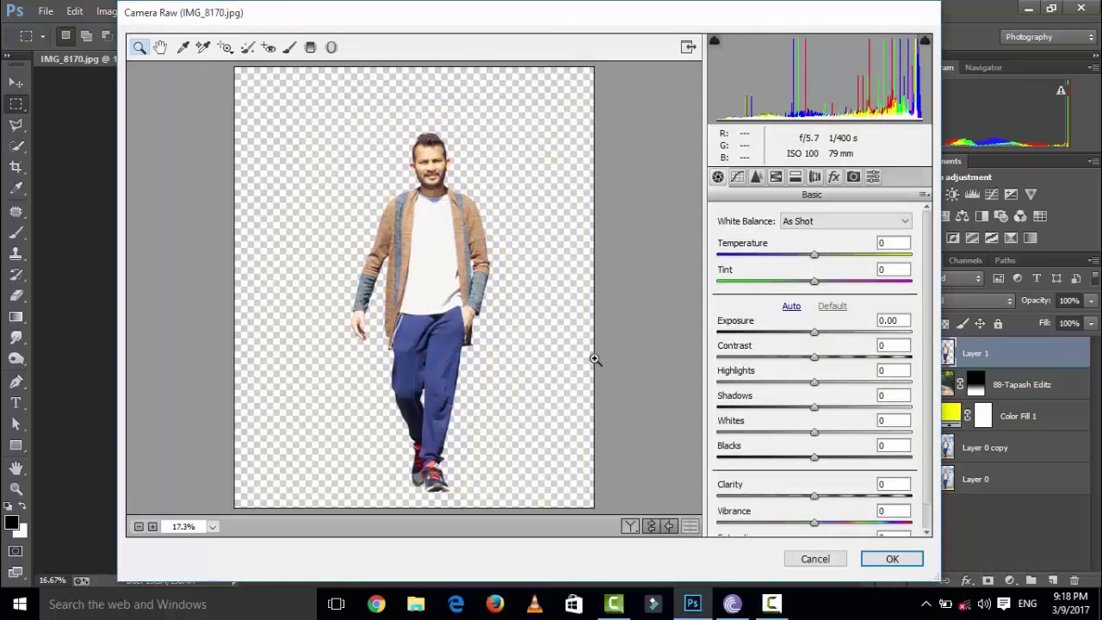
pyautogui.moveTo(734, 385); pyautogui.dragTo(714, 387)
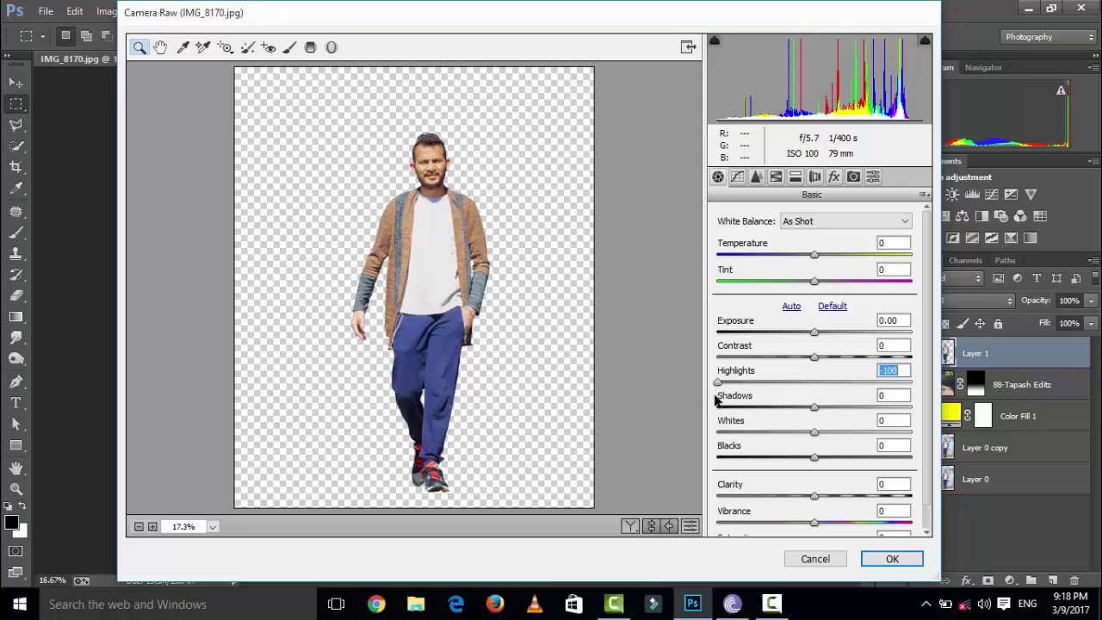
pyautogui.moveTo(815, 410); pyautogui.dragTo(877, 410)
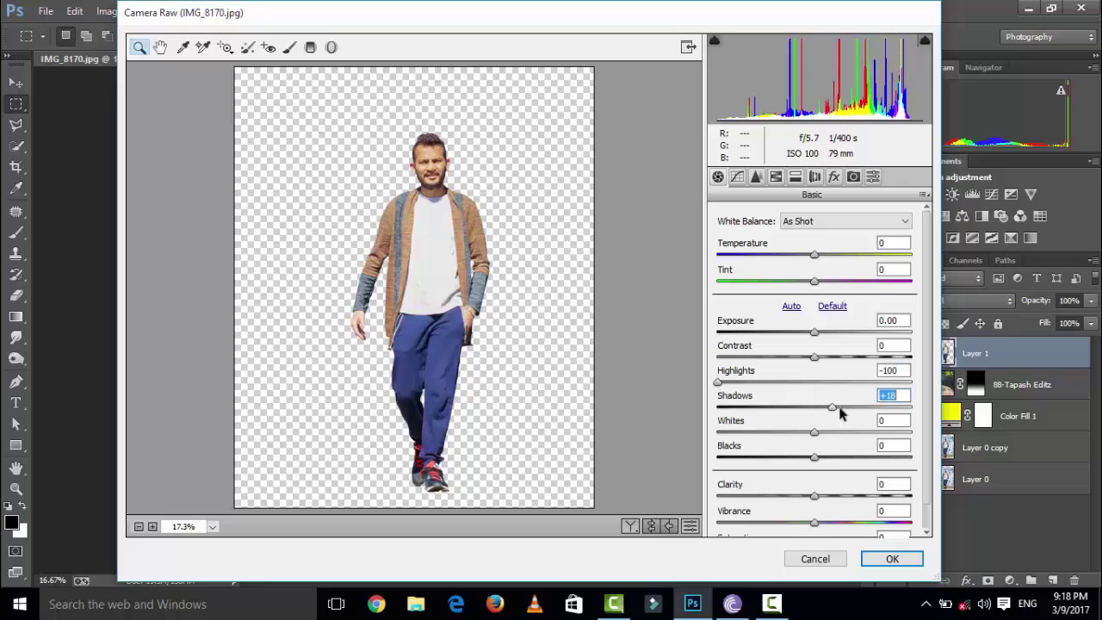
pyautogui.moveTo(779, 457)
pyautogui.mouseDown()
pyautogui.moveTo(728, 460)
pyautogui.moveTo(776, 479)
pyautogui.mouseUp()
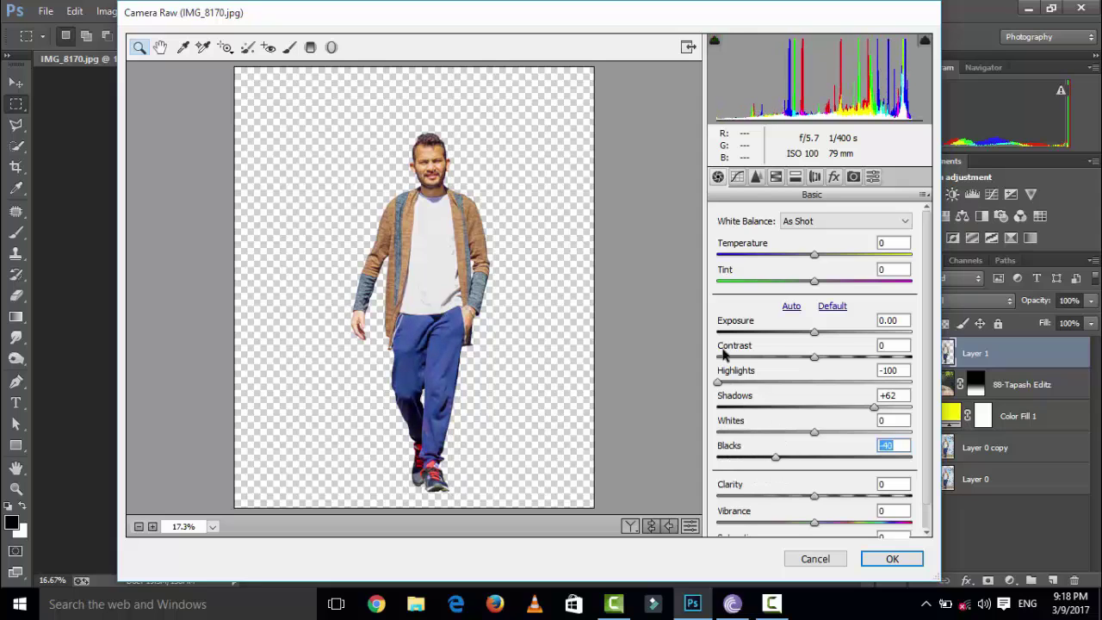
pyautogui.moveTo(852, 362)
pyautogui.mouseDown()
pyautogui.moveTo(878, 352)
pyautogui.moveTo(811, 351)
pyautogui.mouseUp()
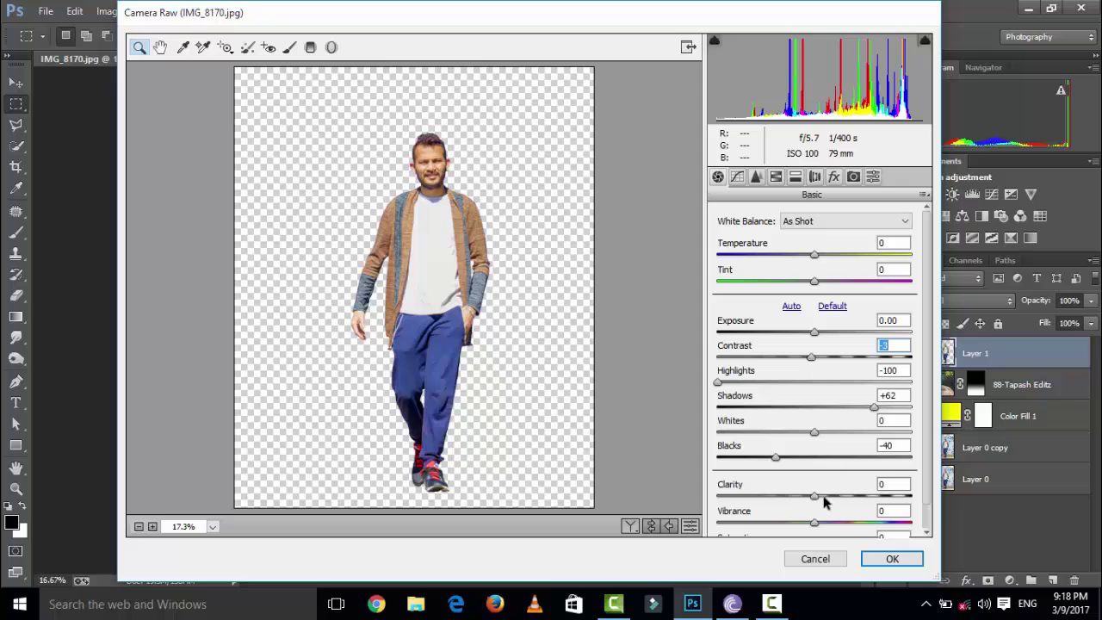
pyautogui.moveTo(824, 504)
pyautogui.mouseDown()
pyautogui.moveTo(887, 503)
pyautogui.moveTo(827, 504)
pyautogui.mouseUp()
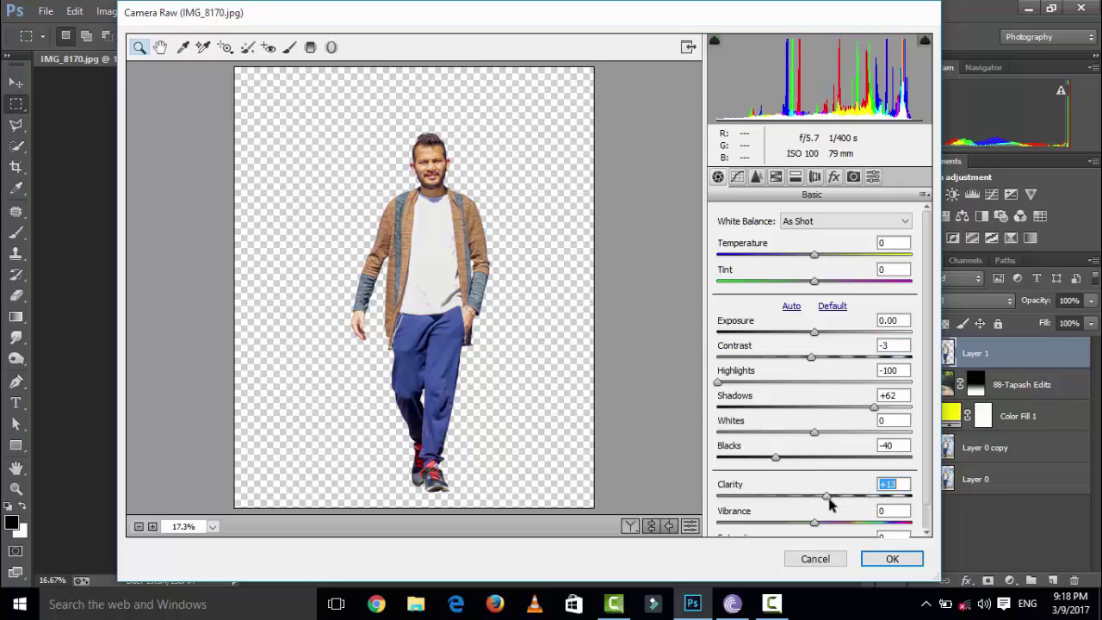
# - Set the Tone Curve Highlights to -20, leaving Lights at 0
pyautogui.click(753, 180)
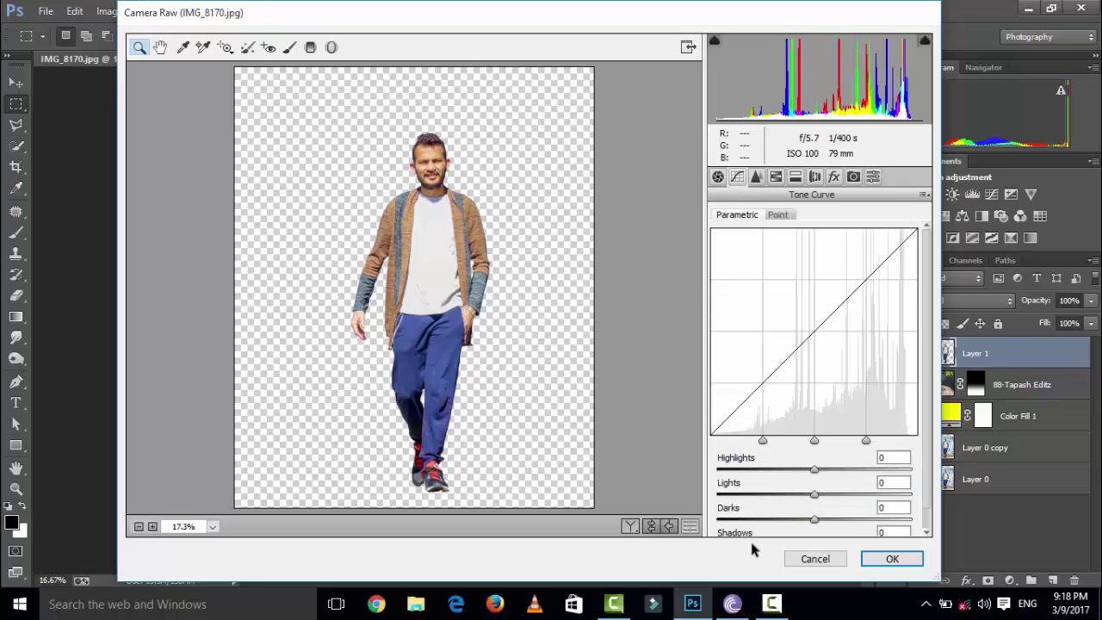
pyautogui.moveTo(761, 479)
pyautogui.mouseDown()
pyautogui.moveTo(681, 470)
pyautogui.moveTo(849, 509)
pyautogui.moveTo(799, 495)
pyautogui.mouseUp()
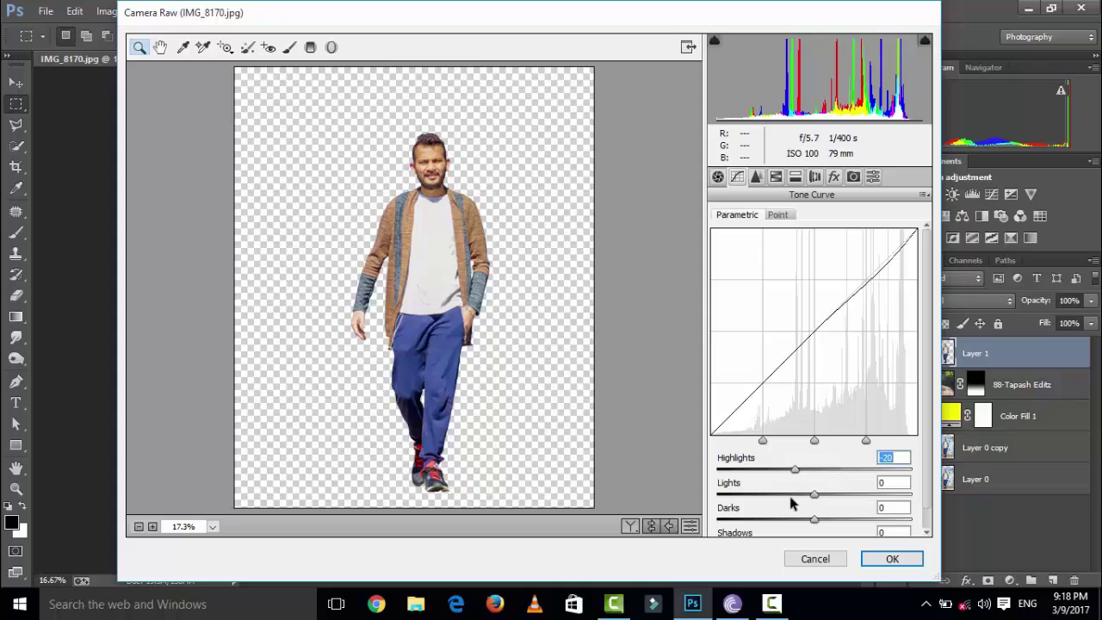
pyautogui.click(790, 494)
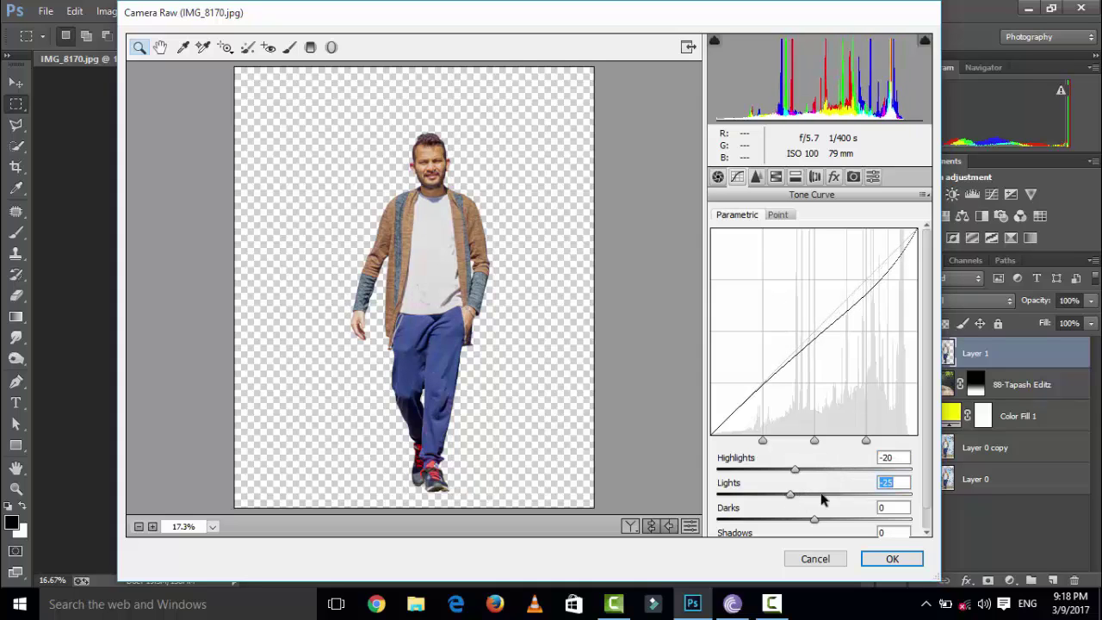
pyautogui.moveTo(820, 499); pyautogui.dragTo(814, 499)
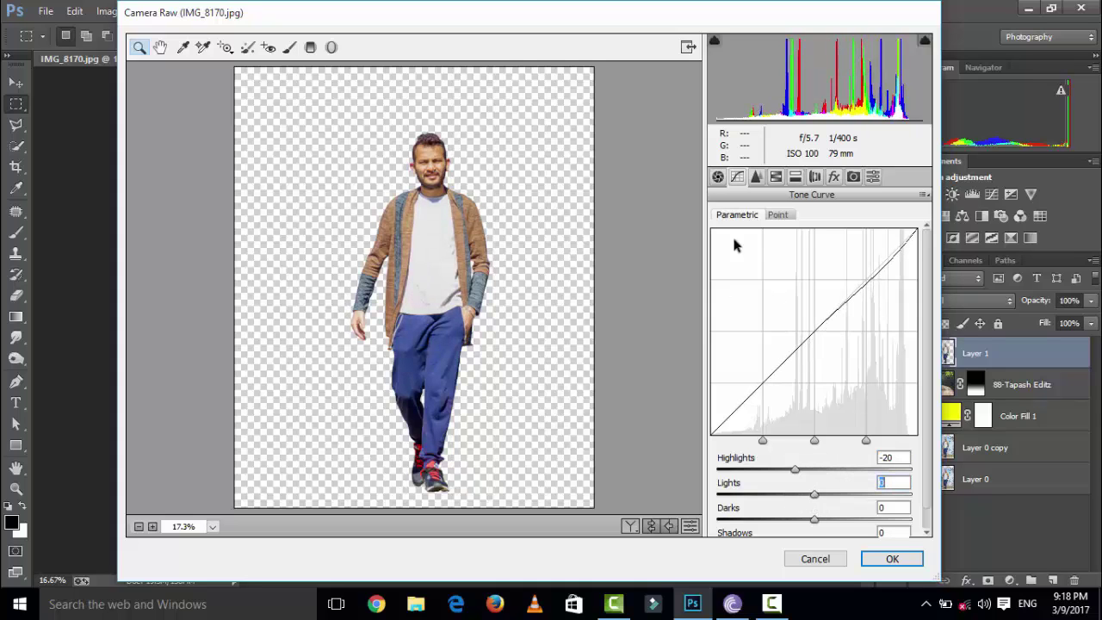
# - Raise the Oranges to 20 in the HSL panel and switch to the Hue view
pyautogui.click(799, 177)
pyautogui.click(775, 177)
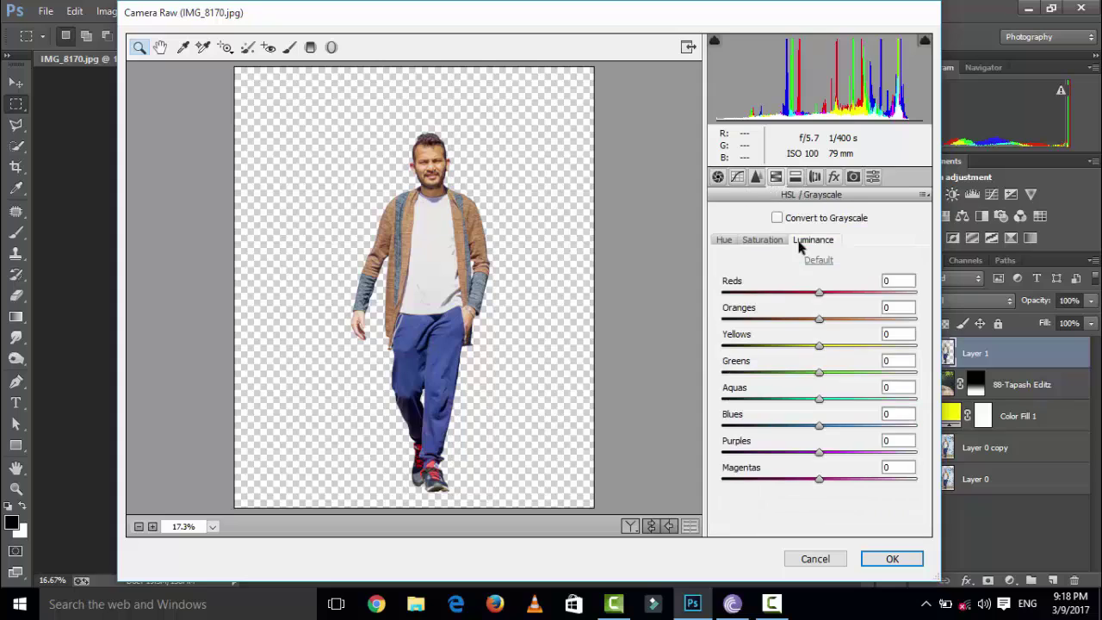
pyautogui.click(844, 319)
pyautogui.write('20')
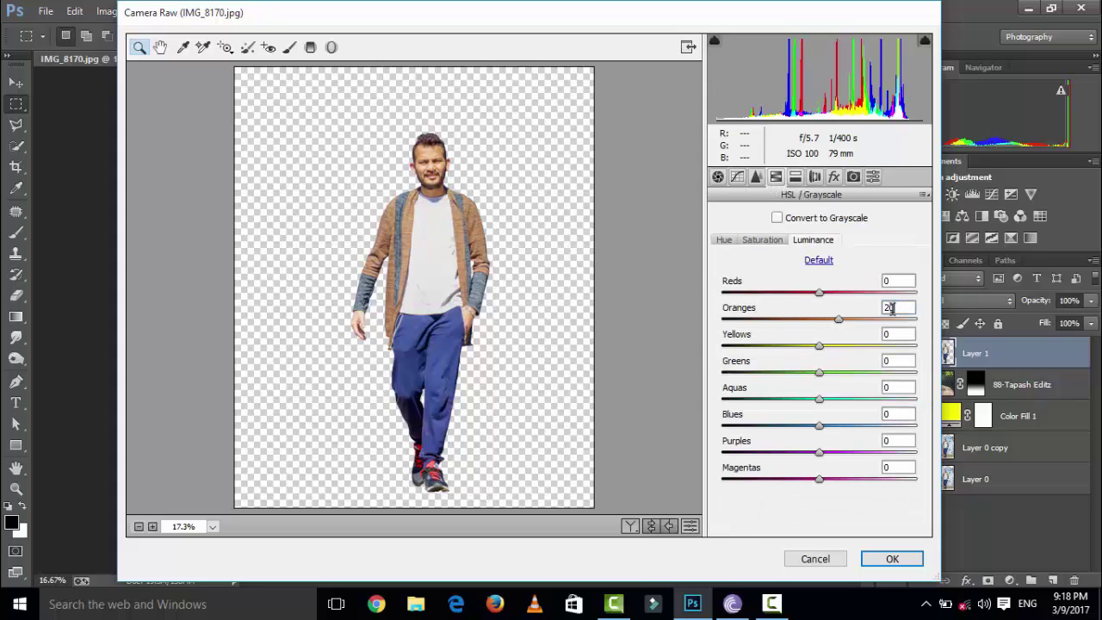
pyautogui.click(724, 241)
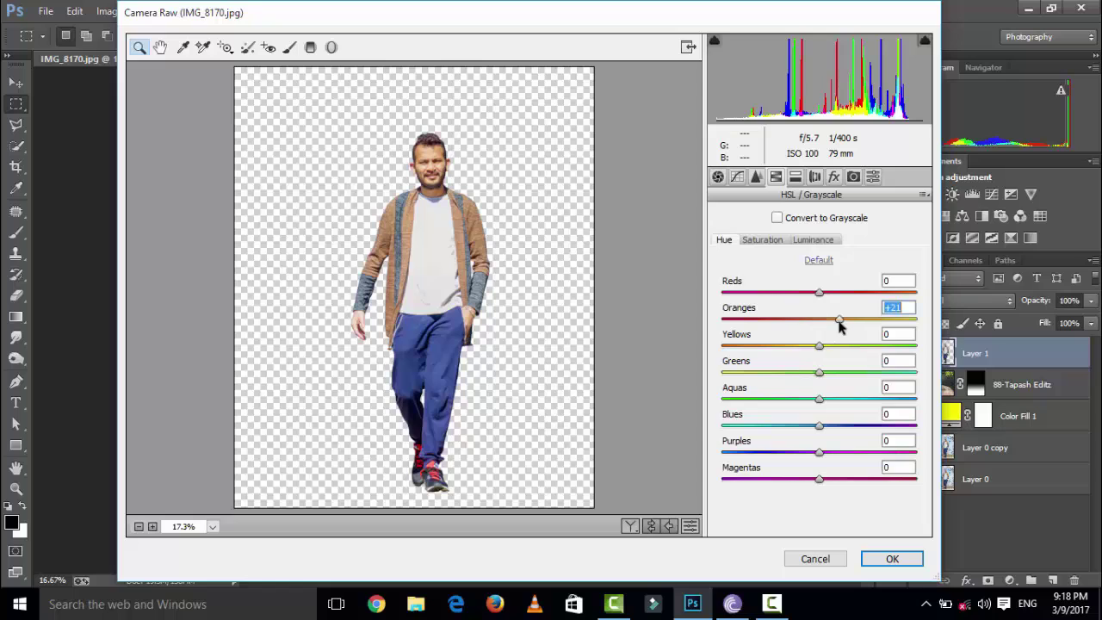
# - Adjust the Camera Calibration Blue Primary saturation and apply the Camera Raw edits
pyautogui.click(854, 177)
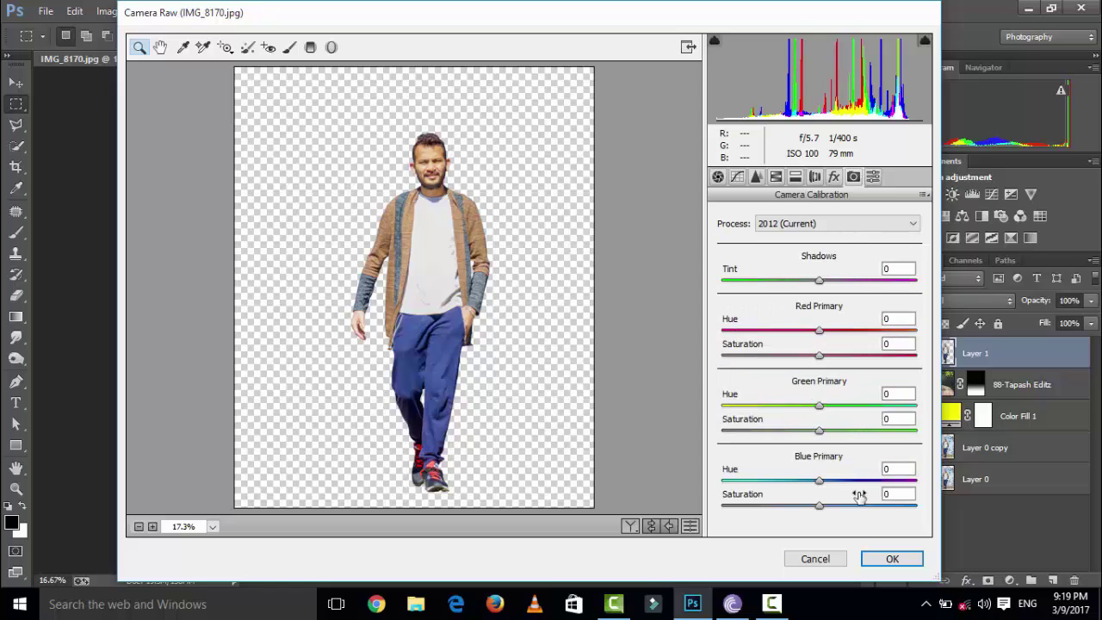
pyautogui.moveTo(855, 508); pyautogui.dragTo(822, 511)
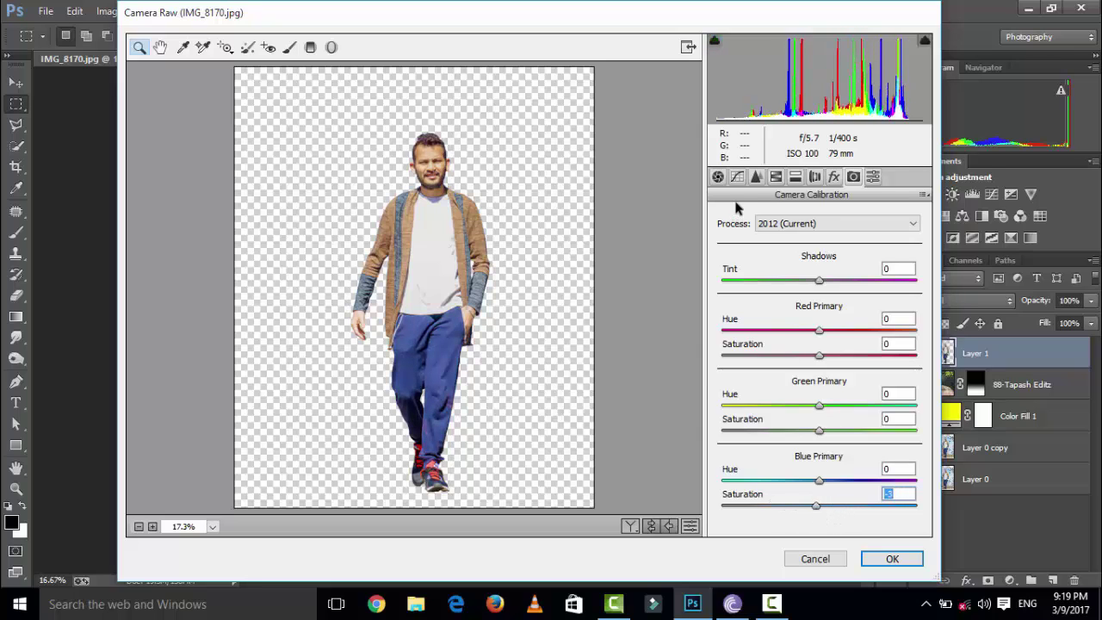
pyautogui.click(717, 178)
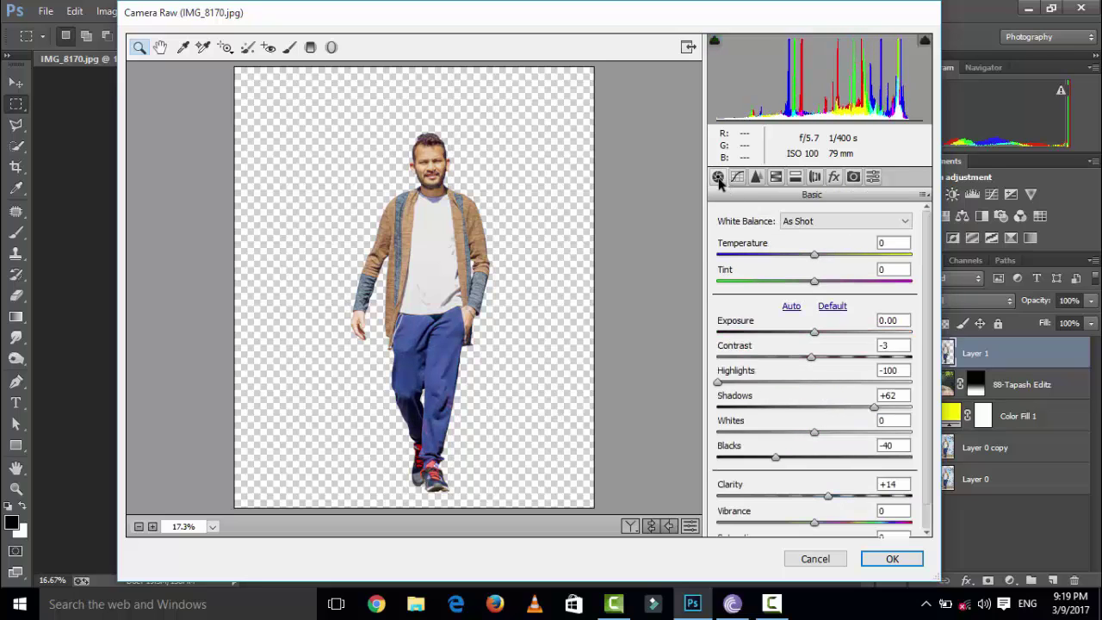
pyautogui.click(887, 565)
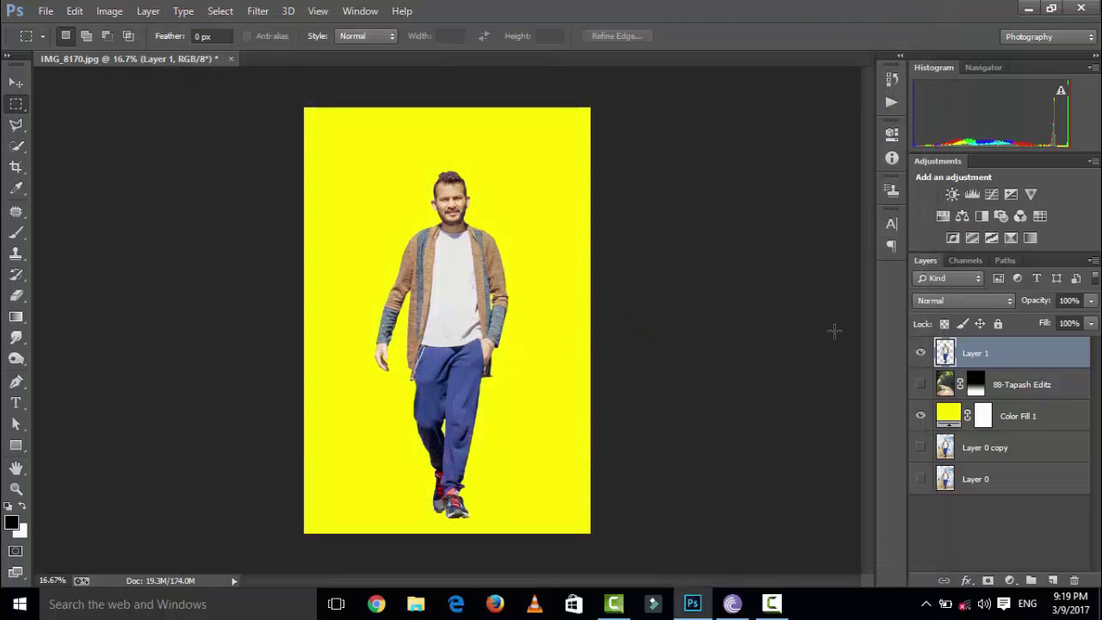
# - Duplicate the man's layer and grade the copy: Exposure -0.15, Highlights -32, Shadows -14, Whites -13, added Clarity
pyautogui.hotkey('ctrl', 'z')
pyautogui.hotkey('ctrl', 'z')
pyautogui.hotkey('ctrl', 'j')
pyautogui.click(257, 11)
pyautogui.click(297, 107)
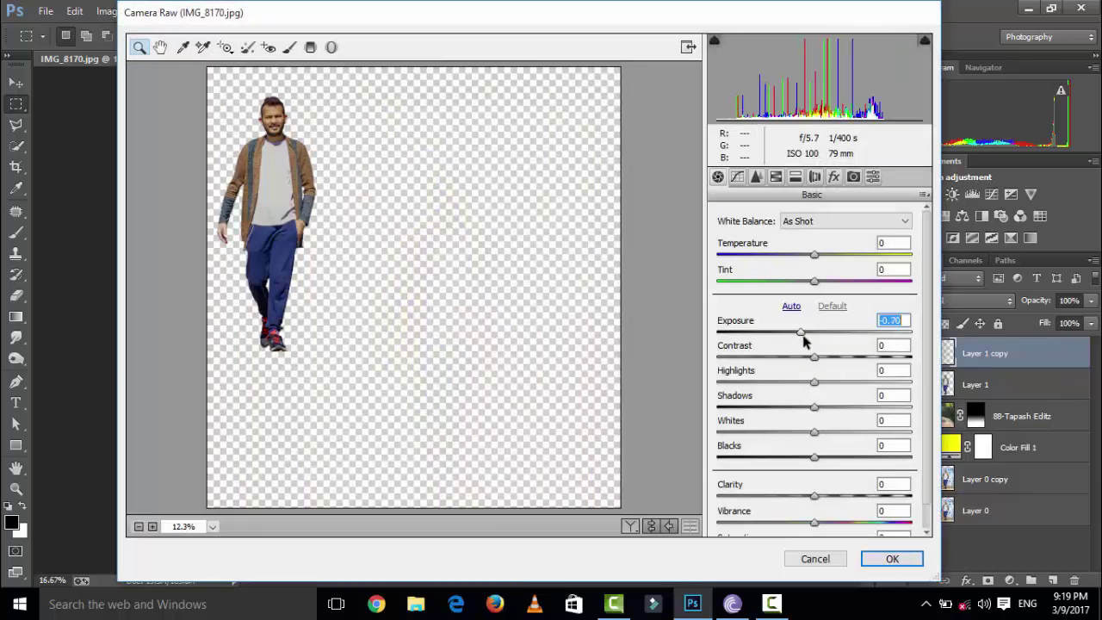
pyautogui.moveTo(797, 333); pyautogui.dragTo(812, 345)
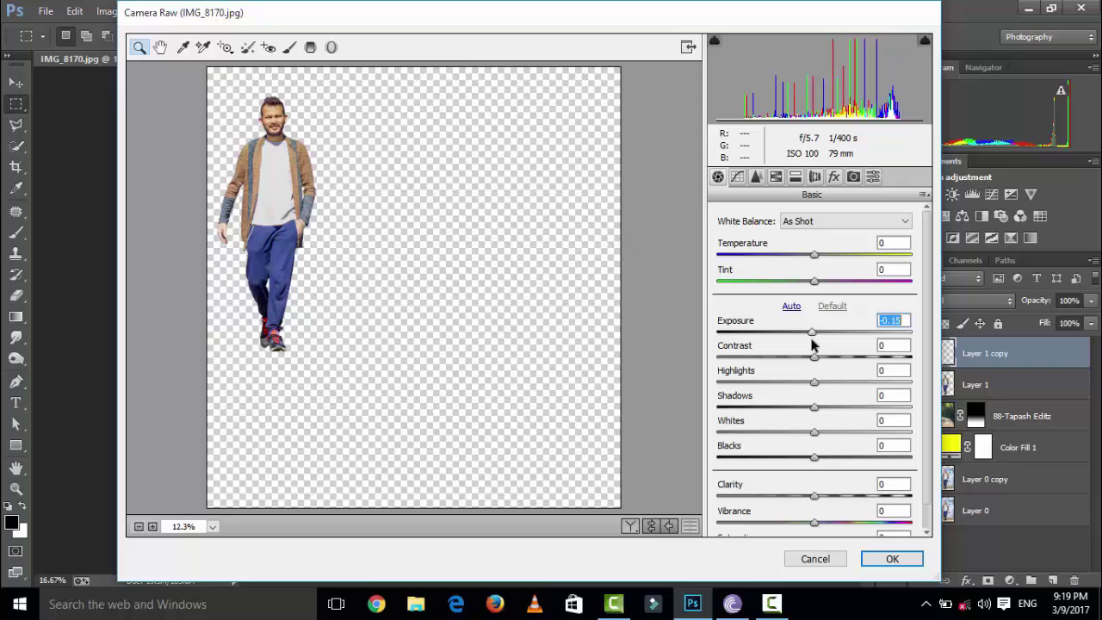
pyautogui.moveTo(789, 382)
pyautogui.mouseDown()
pyautogui.moveTo(824, 383)
pyautogui.moveTo(728, 409)
pyautogui.moveTo(799, 404)
pyautogui.moveTo(778, 436)
pyautogui.moveTo(761, 436)
pyautogui.moveTo(802, 438)
pyautogui.mouseUp()
pyautogui.click(782, 384)
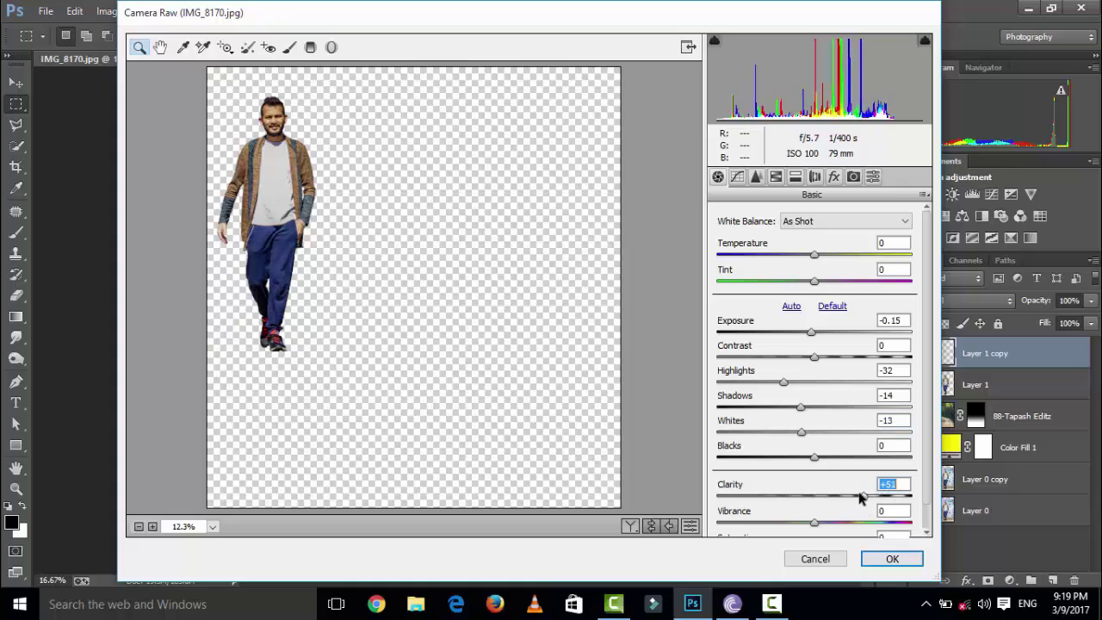
pyautogui.moveTo(864, 498); pyautogui.dragTo(835, 497)
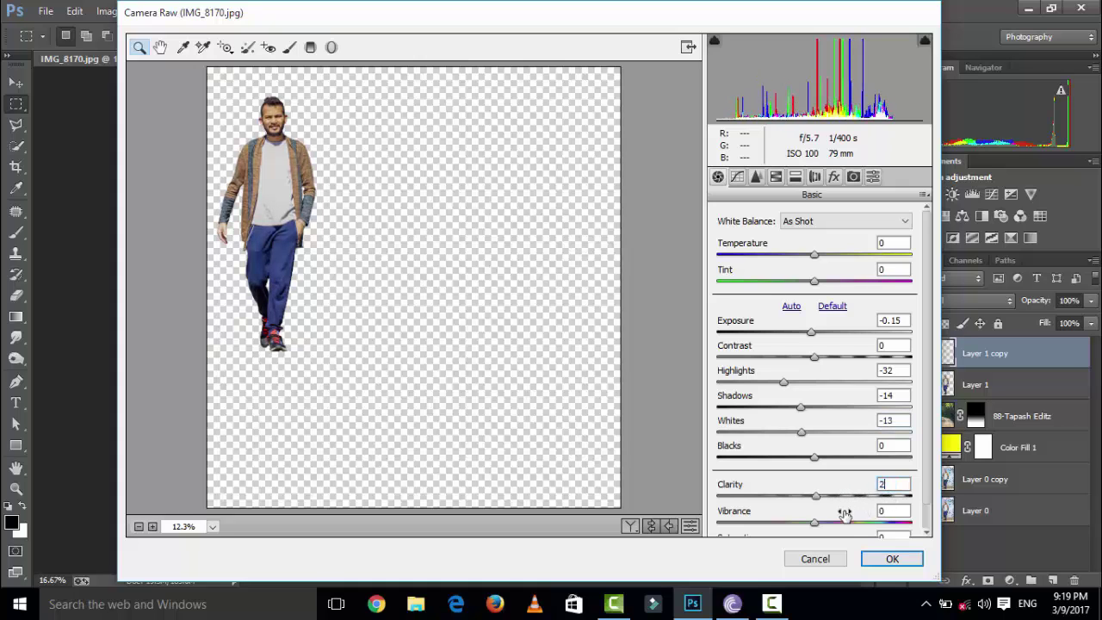
pyautogui.click(893, 560)
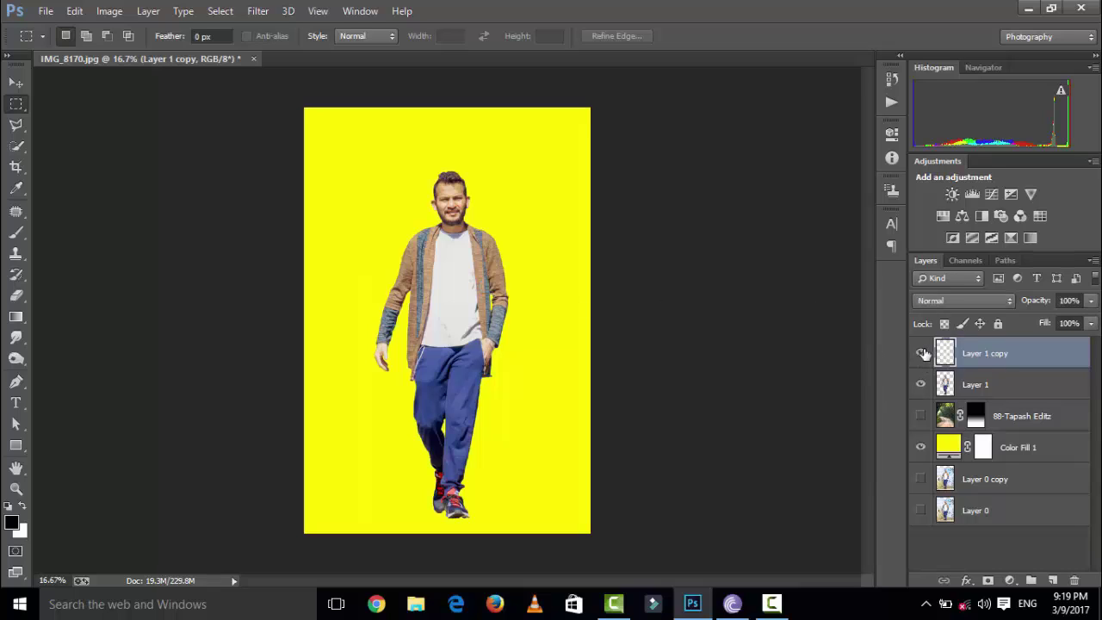
# - Duplicate Layer 1 for another Camera Raw grade
pyautogui.click(997, 388)
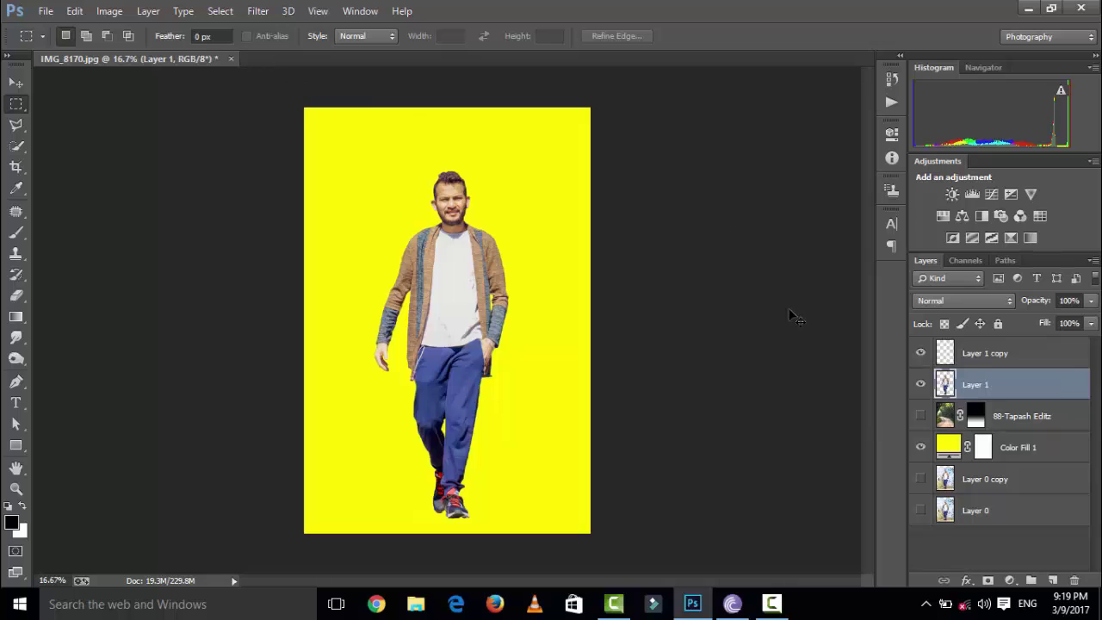
pyautogui.hotkey('ctrl', 'j')
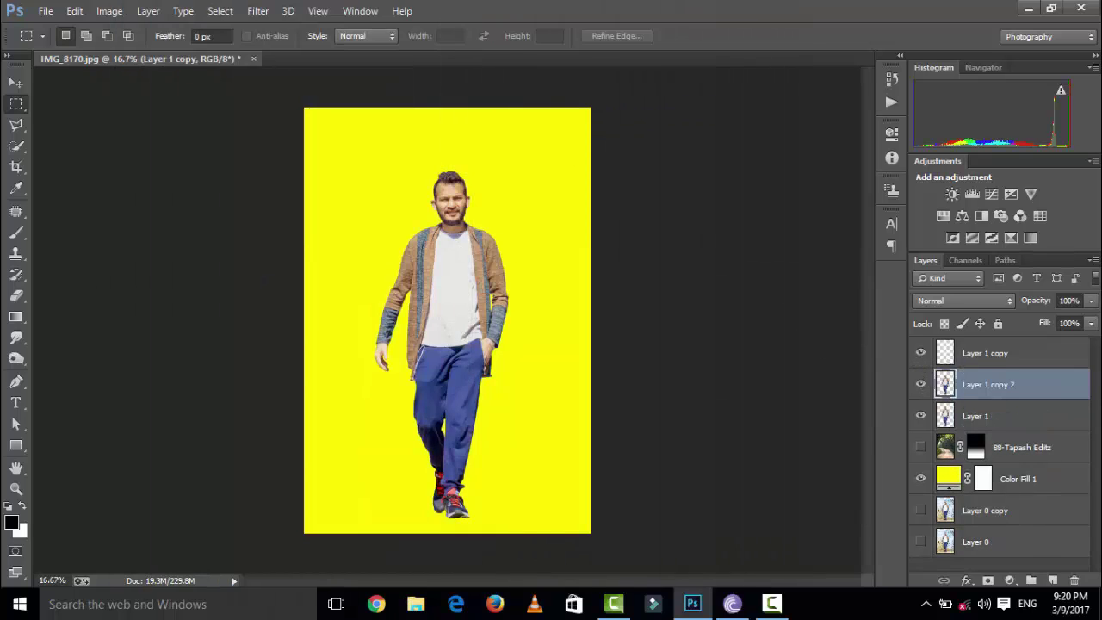
pyautogui.click(260, 10)
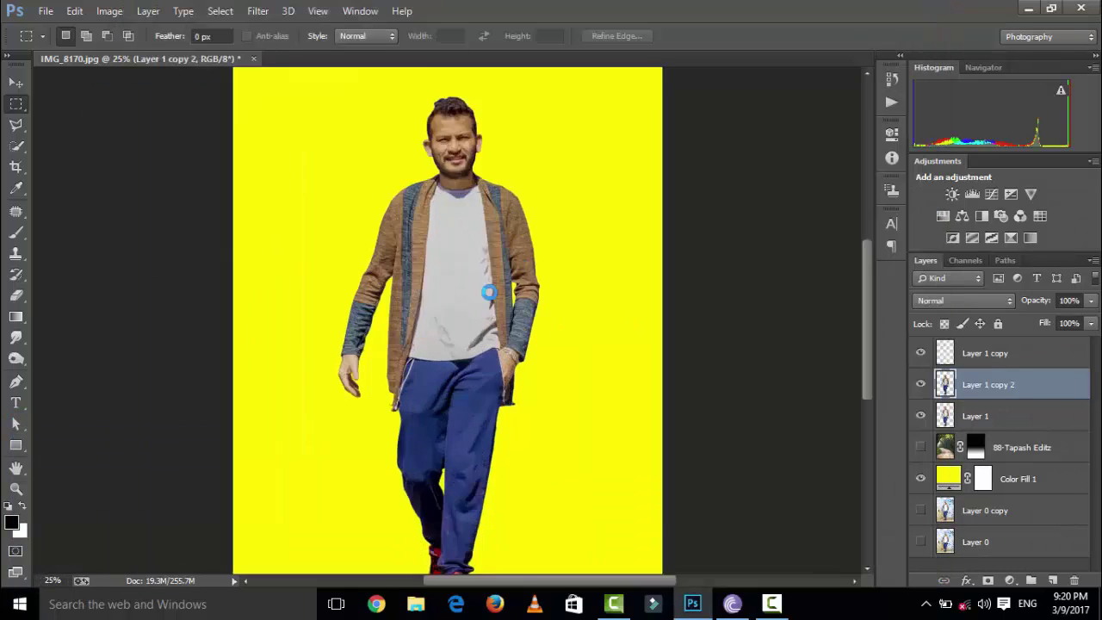
# - Set up the Eraser at 202 px size and 24% opacity
pyautogui.press('e')
pyautogui.hotkey('ctrl', '+')
pyautogui.rightClick(353, 181)
pyautogui.press('Escape')
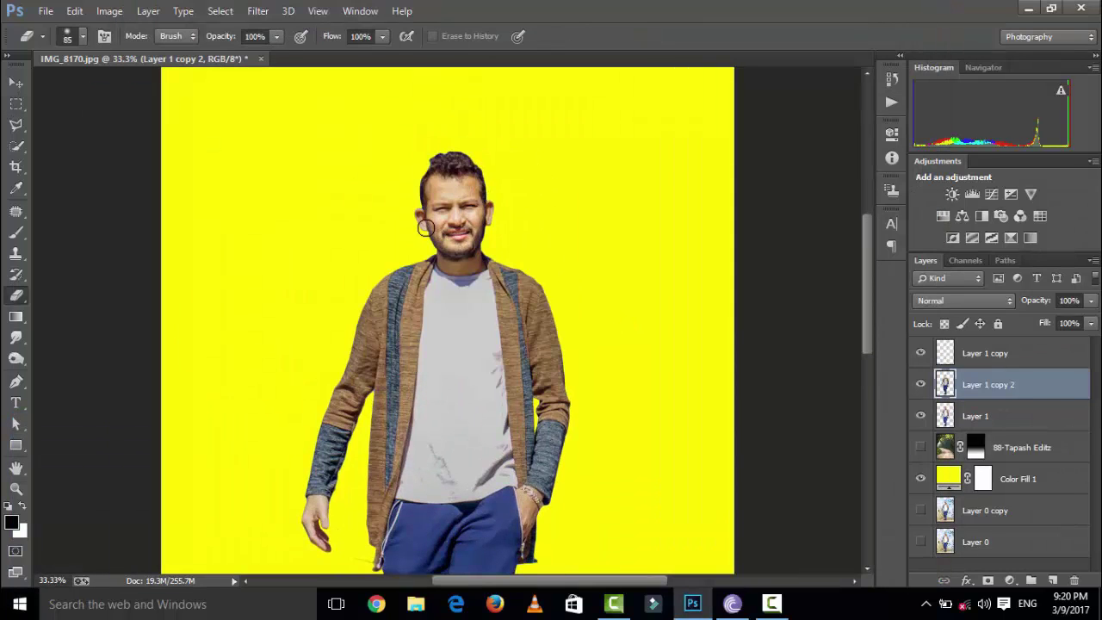
pyautogui.scroll(-2, 426, 228)
pyautogui.rightClick(467, 296)
pyautogui.press('Return')
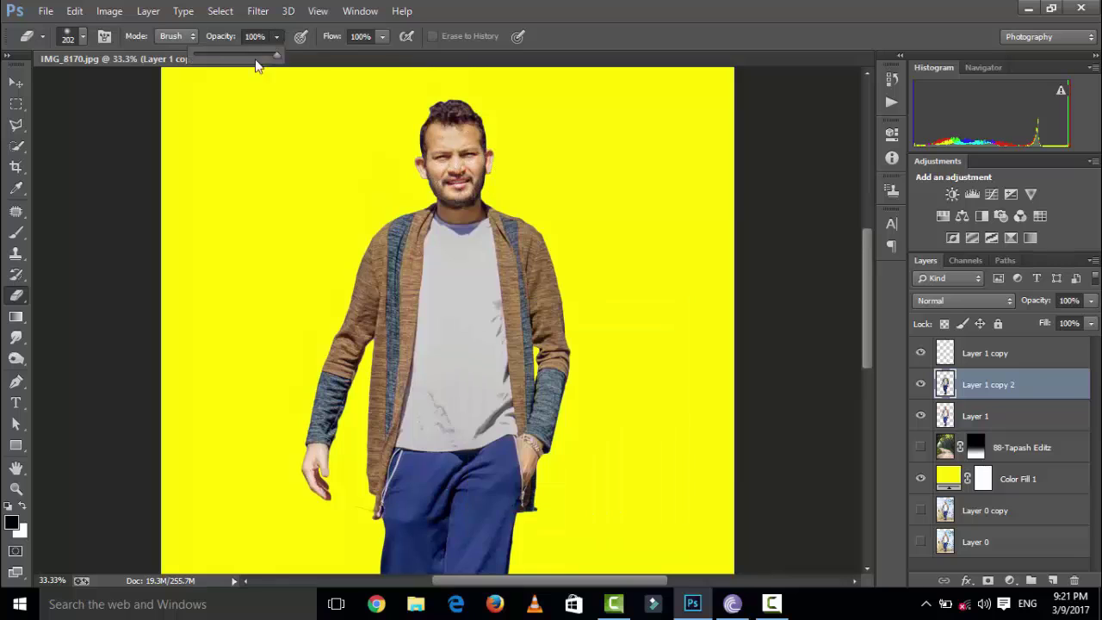
pyautogui.moveTo(215, 59); pyautogui.dragTo(213, 59)
pyautogui.scroll(-2, 480, 325)
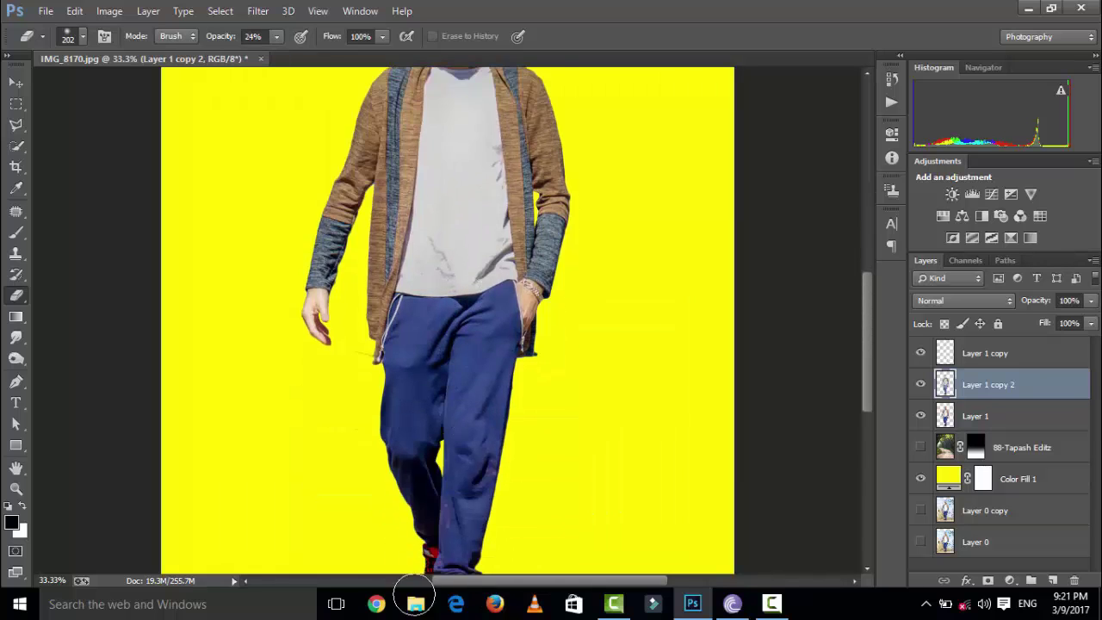
pyautogui.scroll(-2, 477, 365)
pyautogui.hotkey('ctrl', '-')
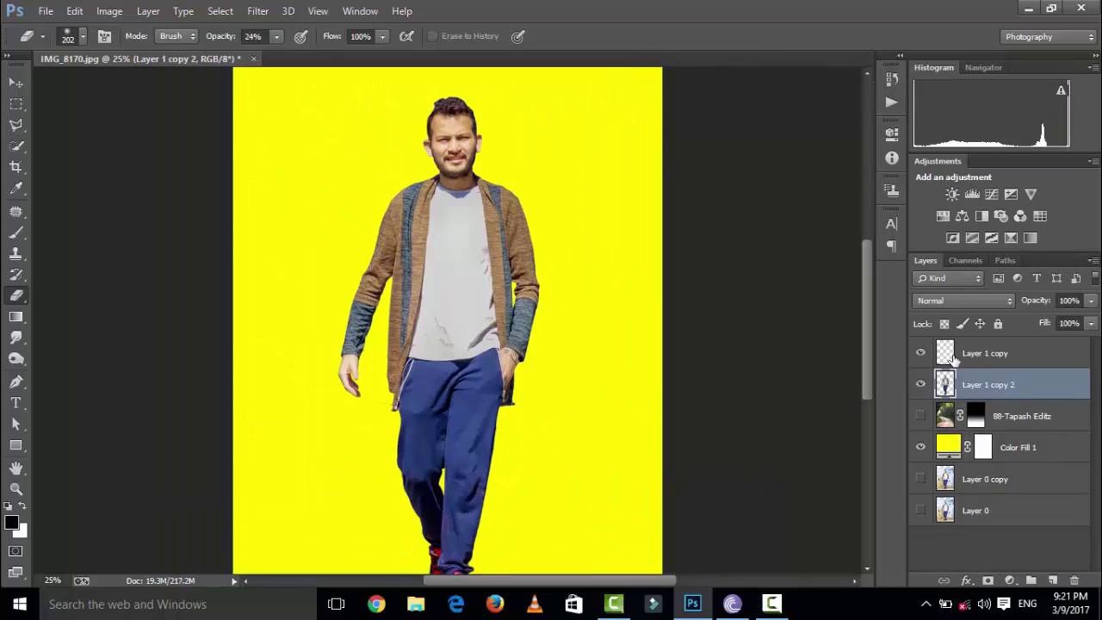
# - Apply the road layer's mask and grade it in Camera Raw: Highlights -71, Whites -61, Clarity +100
pyautogui.rightClick(975, 384)
pyautogui.click(996, 444)
pyautogui.click(257, 10)
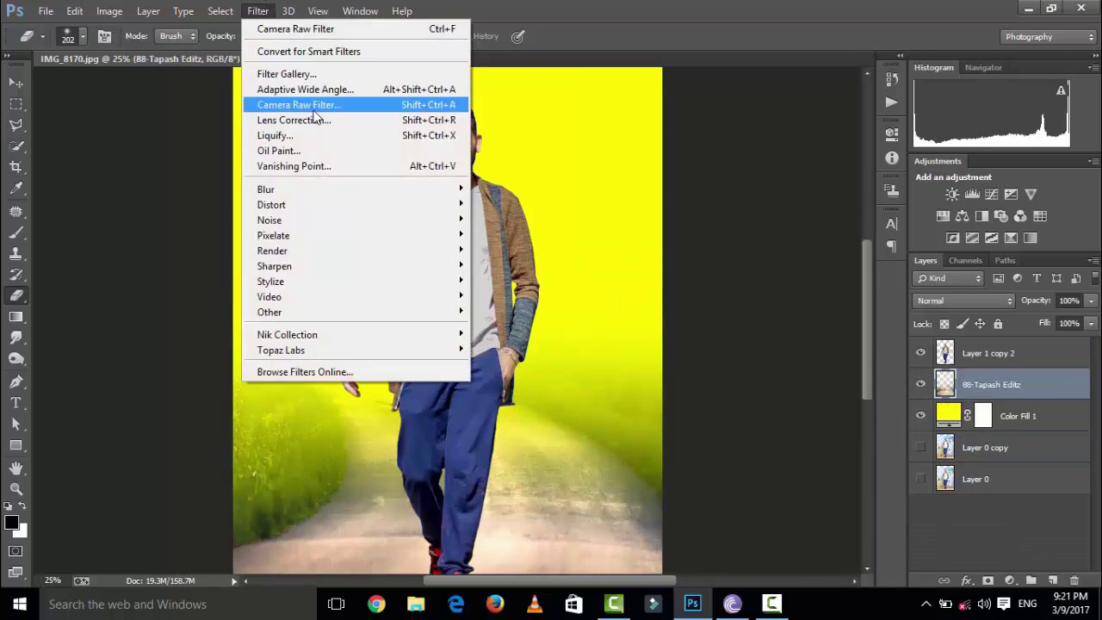
pyautogui.click(295, 104)
pyautogui.moveTo(814, 433); pyautogui.dragTo(755, 432)
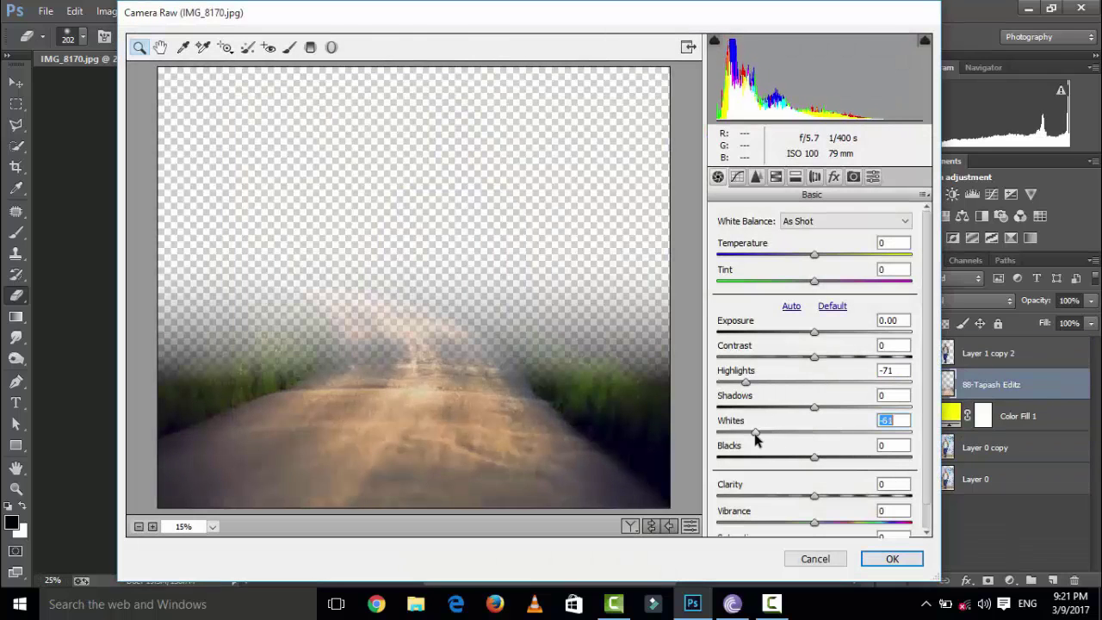
pyautogui.click(892, 559)
# - Add an empty layer and choose a soft round brush
pyautogui.hotkey('ctrl', '+')
pyautogui.click(1052, 580)
pyautogui.press('b')
pyautogui.rightClick(479, 354)
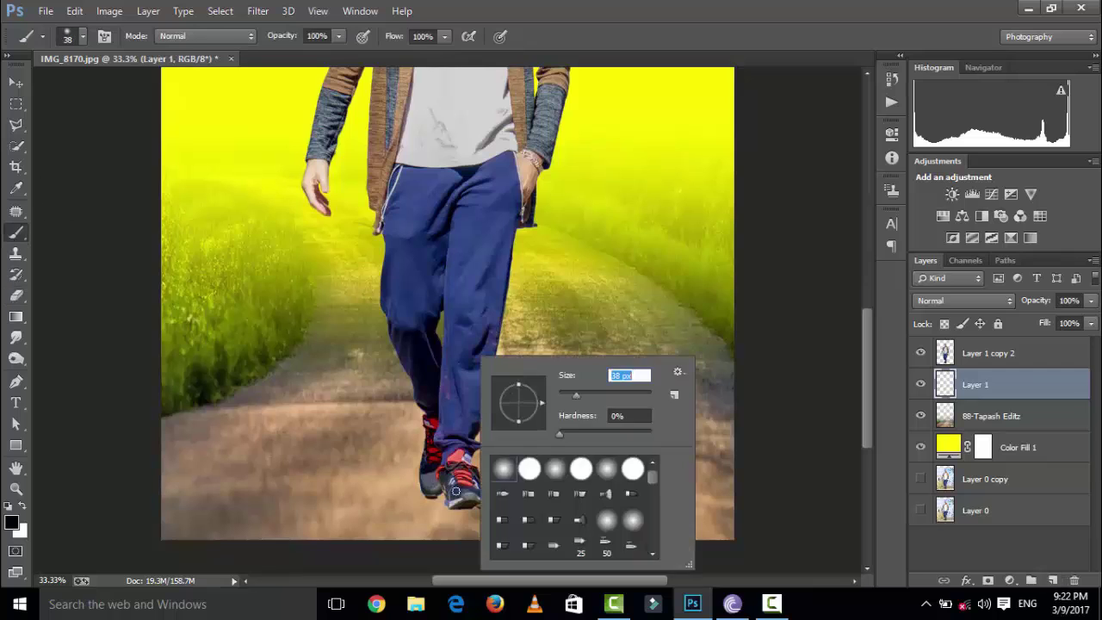
pyautogui.click(422, 480)
pyautogui.hotkey('ctrl', '-')
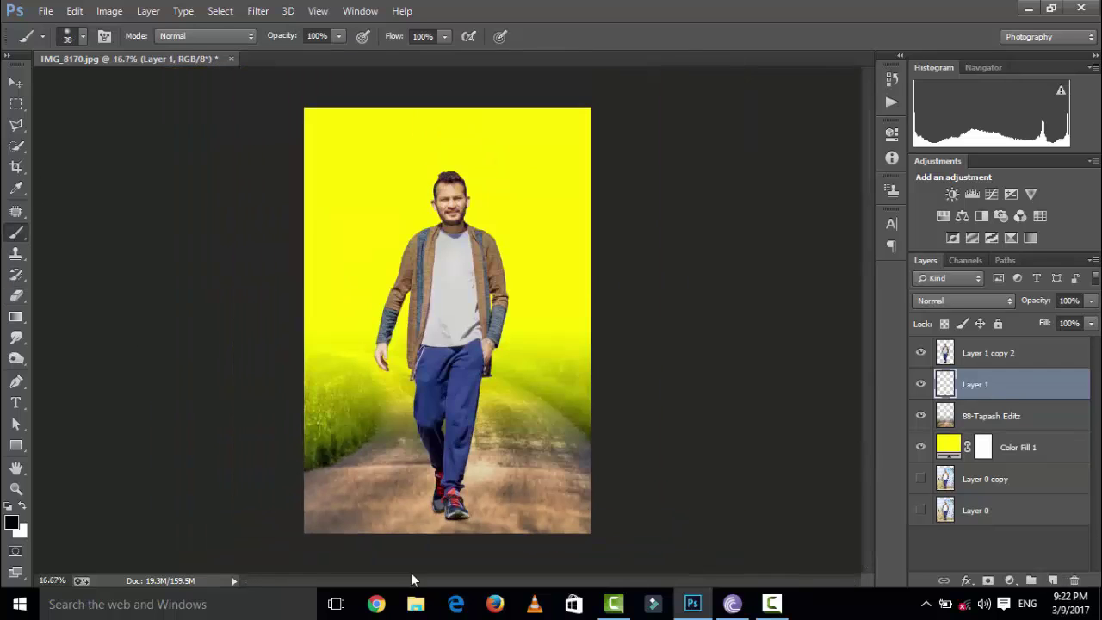
# - Place the holi-feast-3-1000x665 image and move its layer below the road layer
pyautogui.click(416, 604)
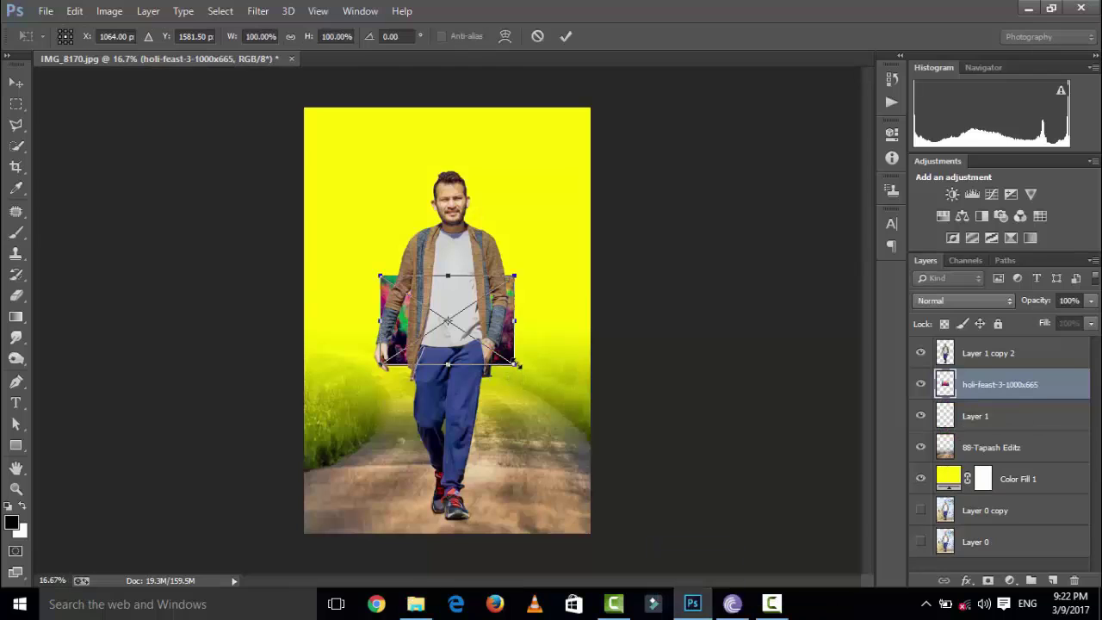
pyautogui.click(566, 36)
pyautogui.moveTo(998, 384); pyautogui.dragTo(999, 456)
# - Scale the holi image up until it covers the whole canvas
pyautogui.hotkey('ctrl', 't')
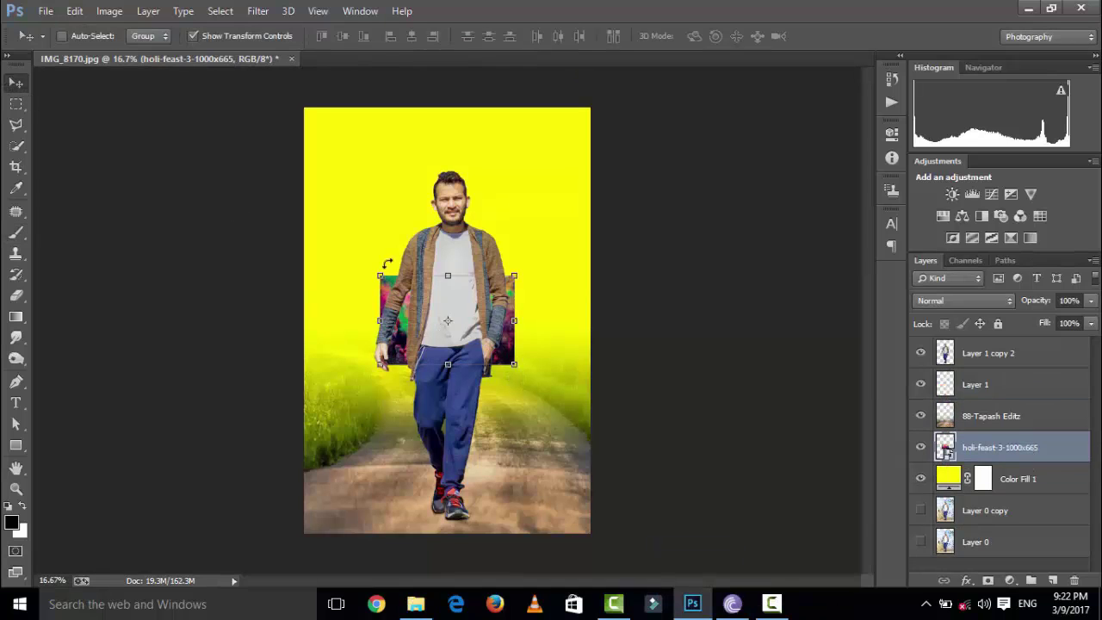
pyautogui.moveTo(379, 276)
pyautogui.mouseDown()
pyautogui.moveTo(308, 124)
pyautogui.moveTo(228, 169)
pyautogui.mouseUp()
pyautogui.moveTo(505, 273); pyautogui.dragTo(572, 366)
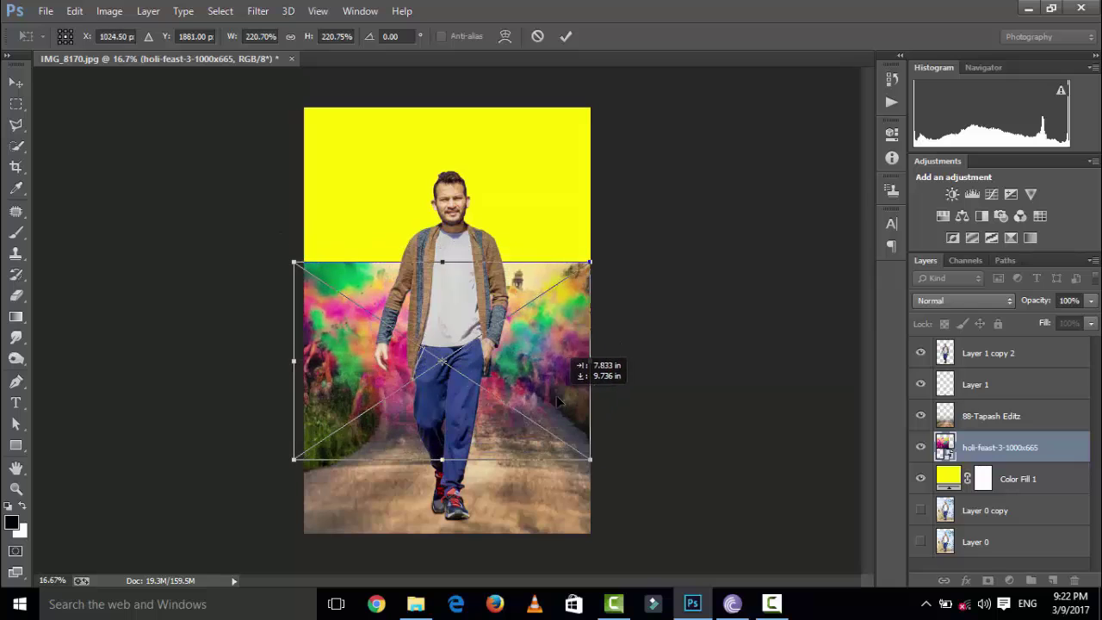
pyautogui.moveTo(590, 258); pyautogui.dragTo(627, 209)
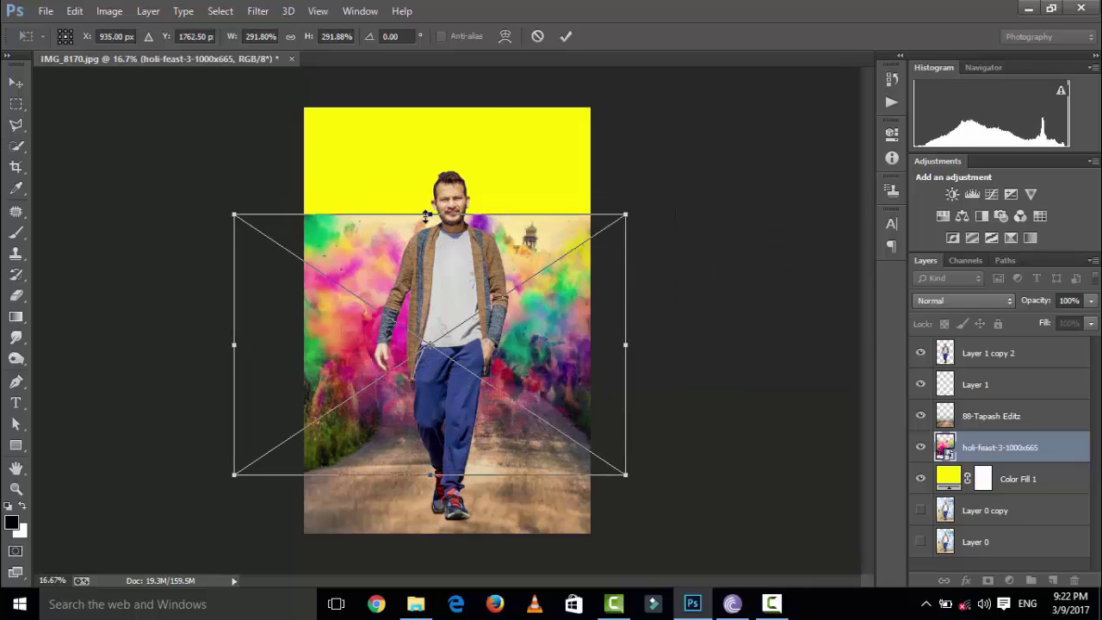
pyautogui.moveTo(430, 209); pyautogui.dragTo(425, 108)
pyautogui.moveTo(430, 473); pyautogui.dragTo(439, 469)
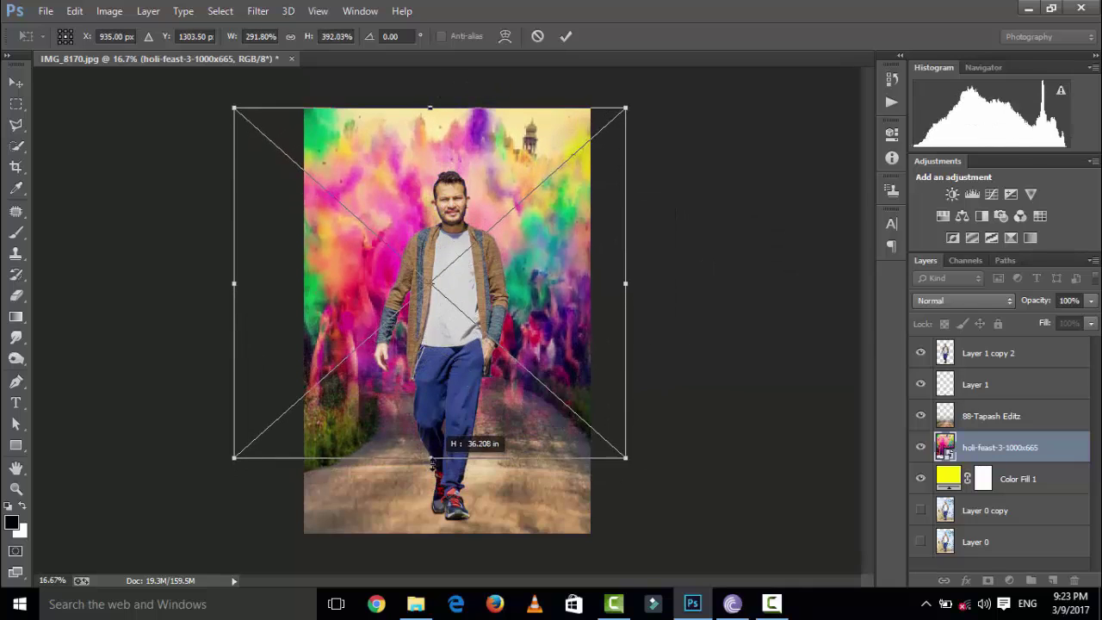
pyautogui.moveTo(626, 473)
pyautogui.mouseDown()
pyautogui.moveTo(642, 466)
pyautogui.moveTo(645, 492)
pyautogui.mouseUp()
pyautogui.press('Return')
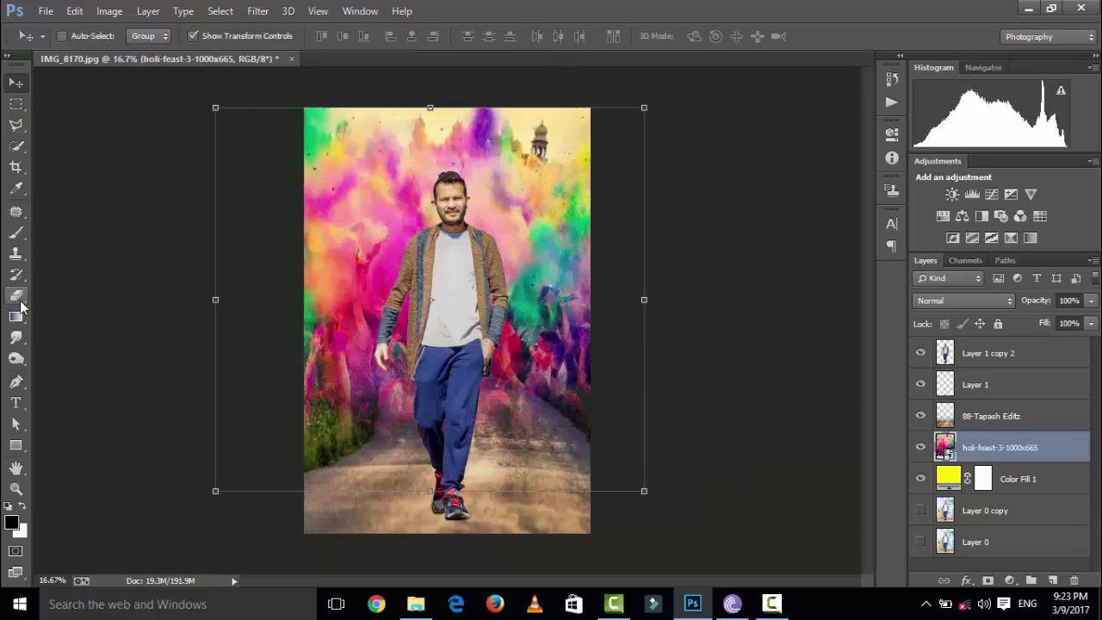
# - Erase the road layer with a 472 px soft eraser around the legs and lower-left edge
pyautogui.click(15, 295)
pyautogui.hotkey('alt', ']')
pyautogui.rightClick(380, 376)
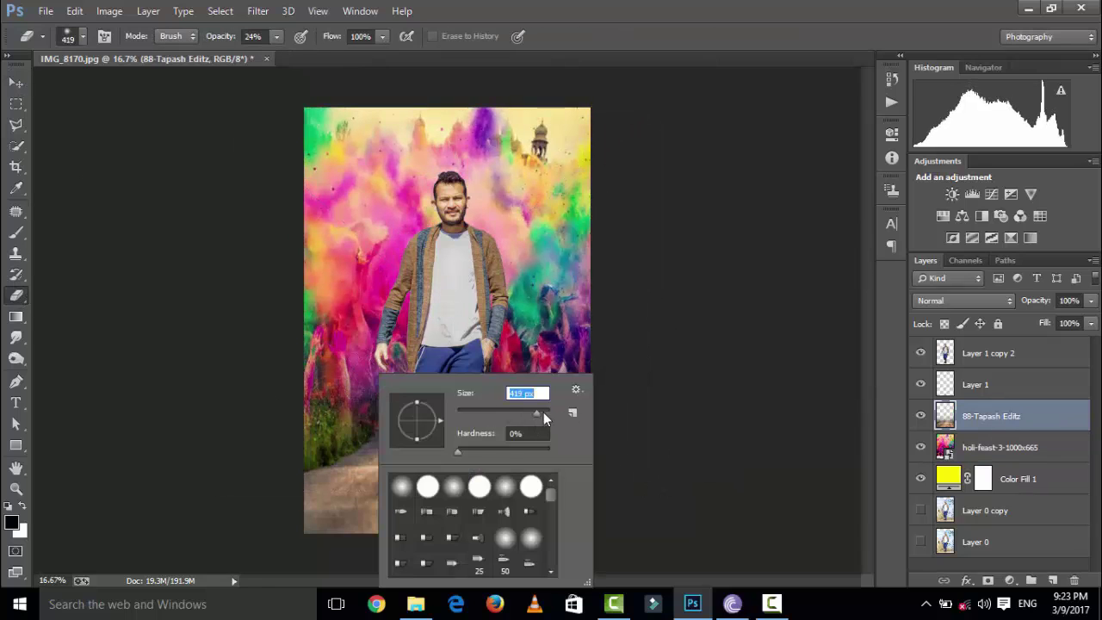
pyautogui.moveTo(543, 412); pyautogui.dragTo(551, 411)
pyautogui.press('Return')
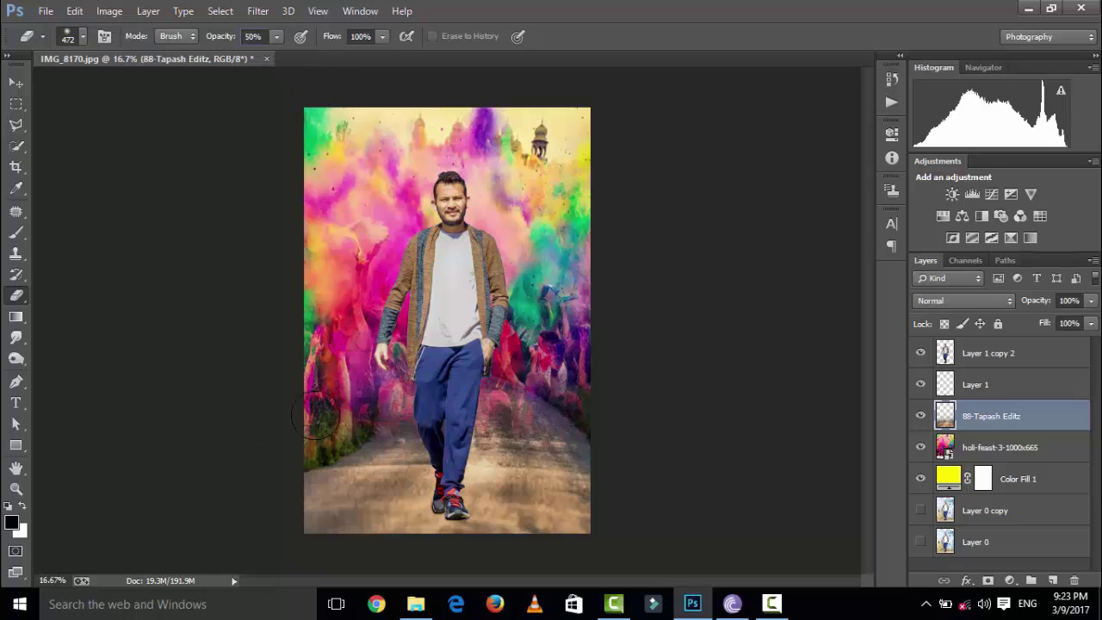
pyautogui.moveTo(370, 397); pyautogui.dragTo(451, 381)
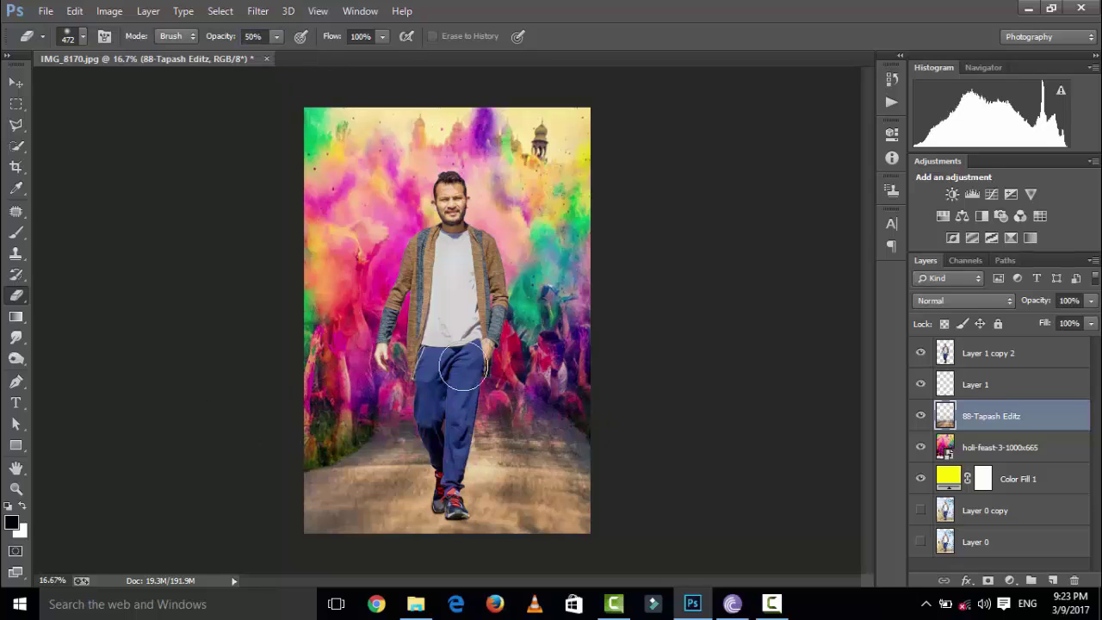
pyautogui.moveTo(337, 422); pyautogui.dragTo(302, 450)
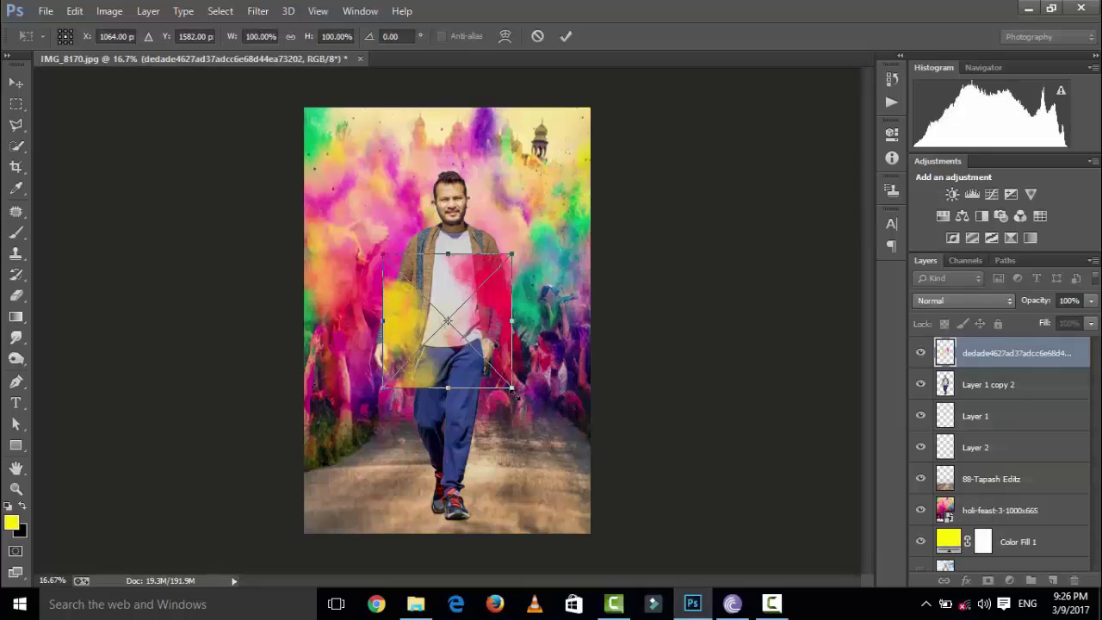
# - Scale the powder splash image to about 334% and commit it
pyautogui.moveTo(513, 387)
pyautogui.mouseDown()
pyautogui.moveTo(590, 310)
pyautogui.moveTo(620, 322)
pyautogui.mouseUp()
pyautogui.moveTo(648, 98)
pyautogui.mouseDown()
pyautogui.moveTo(618, 168)
pyautogui.moveTo(603, 168)
pyautogui.mouseUp()
pyautogui.click(566, 36)
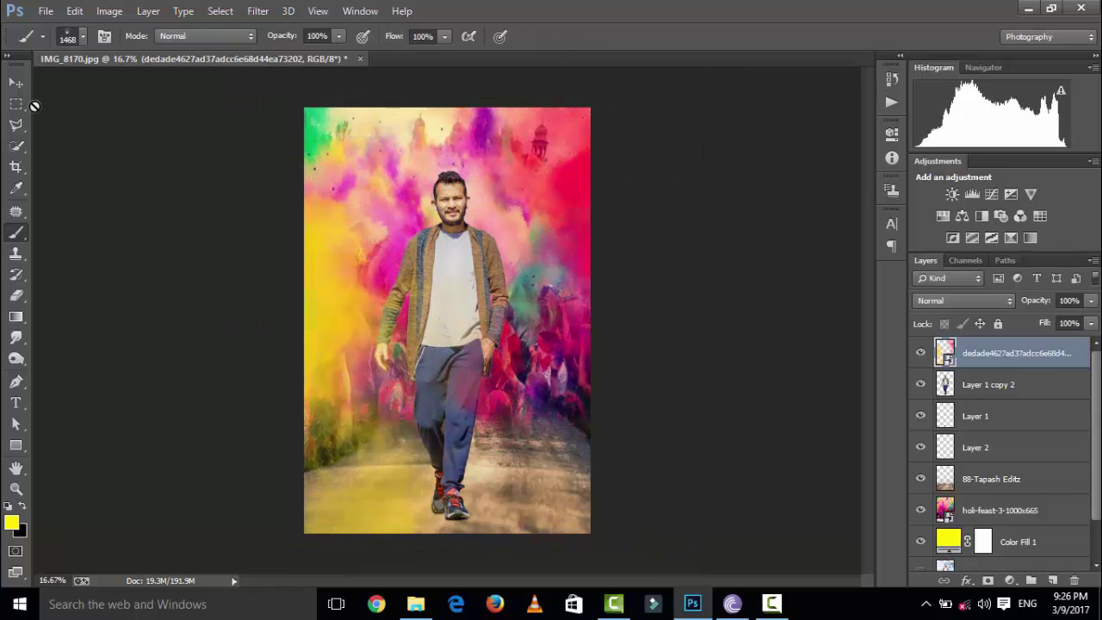
# - Toggle the top powder layer's visibility to compare, then zoom the view
pyautogui.click(29, 107)
pyautogui.click(920, 353)
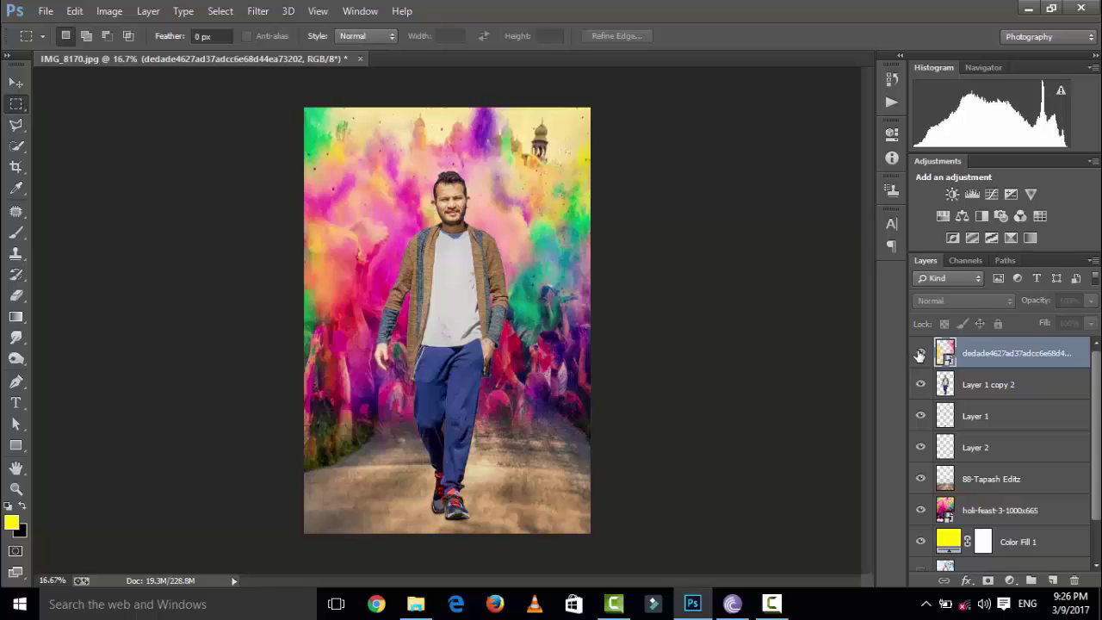
pyautogui.click(920, 353)
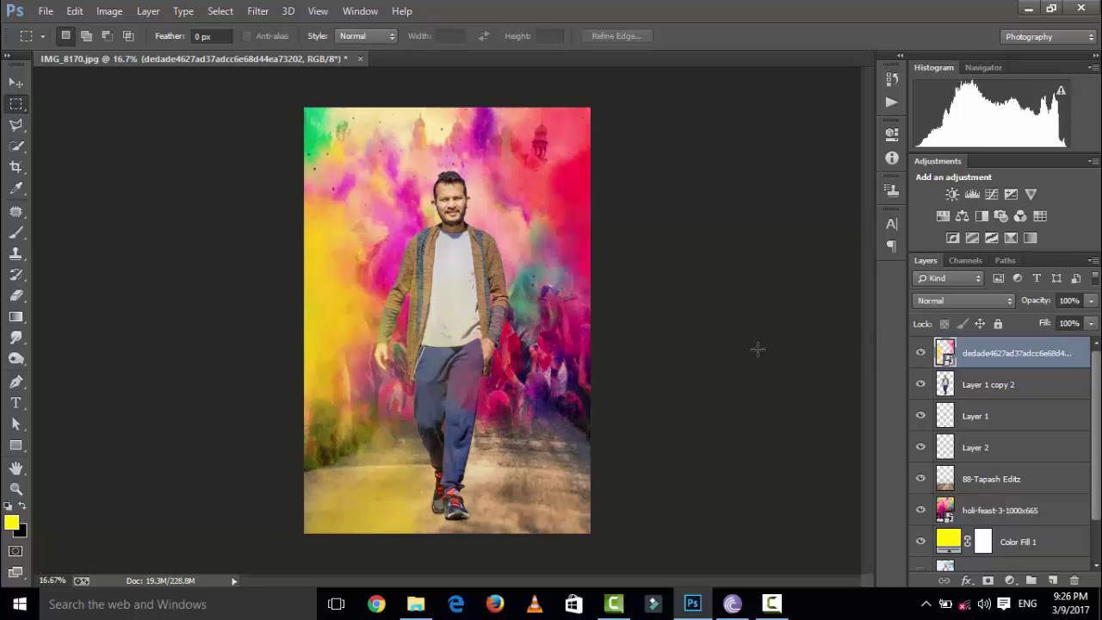
pyautogui.hotkey('ctrl', '+')
pyautogui.hotkey('ctrl', '-')
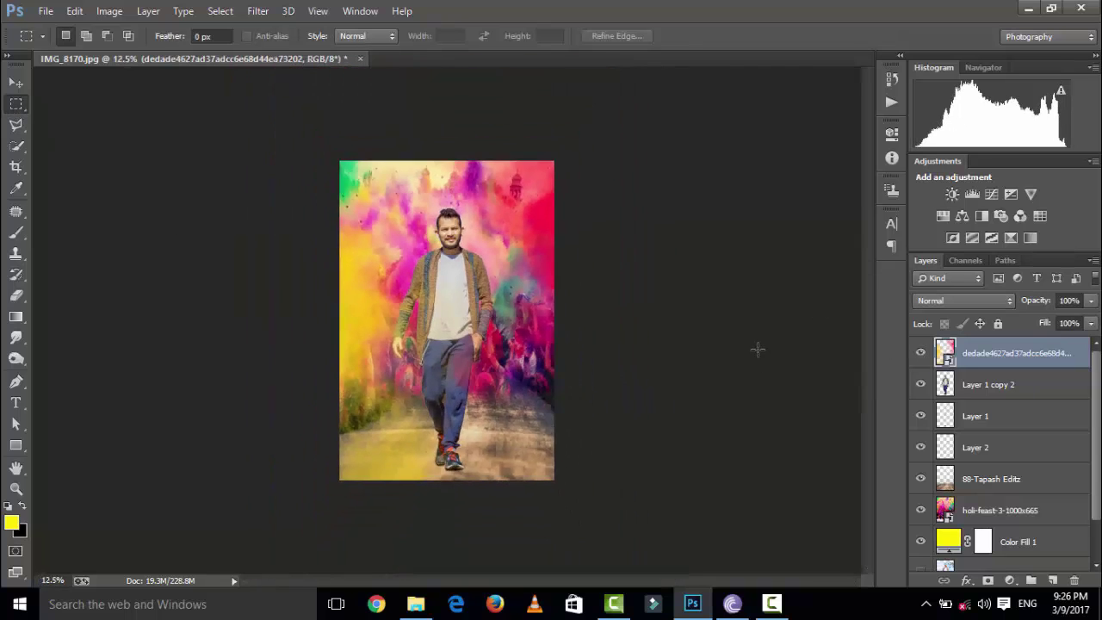
pyautogui.hotkey('ctrl', '+')
# - On Layer 1 copy 2, smudge the hair edge above the man's forehead
pyautogui.click(991, 385)
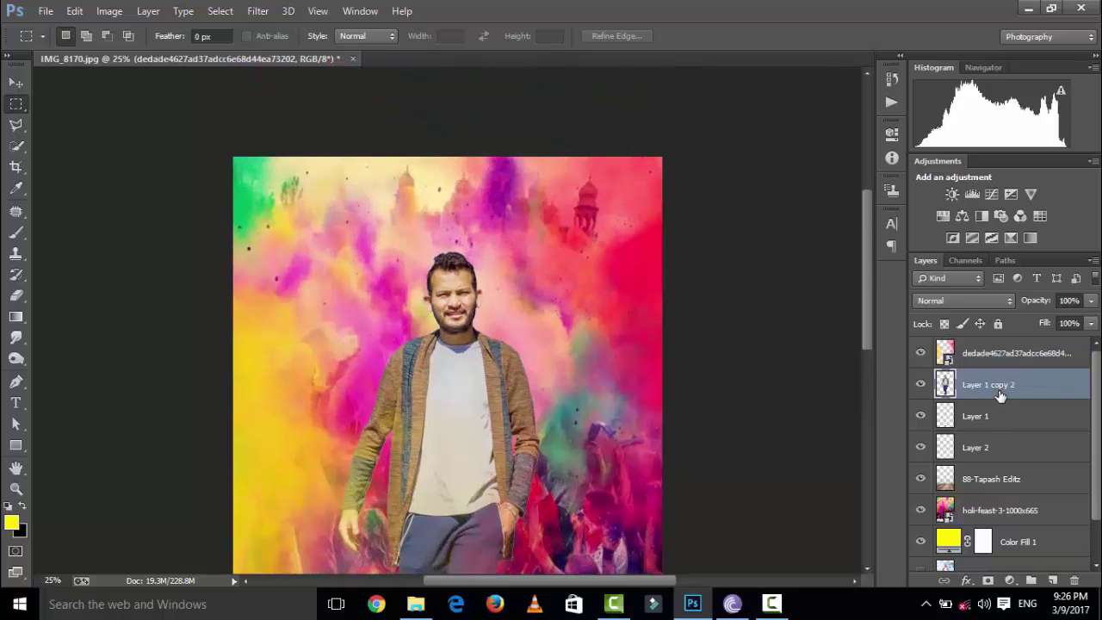
pyautogui.hotkey('ctrl', '+')
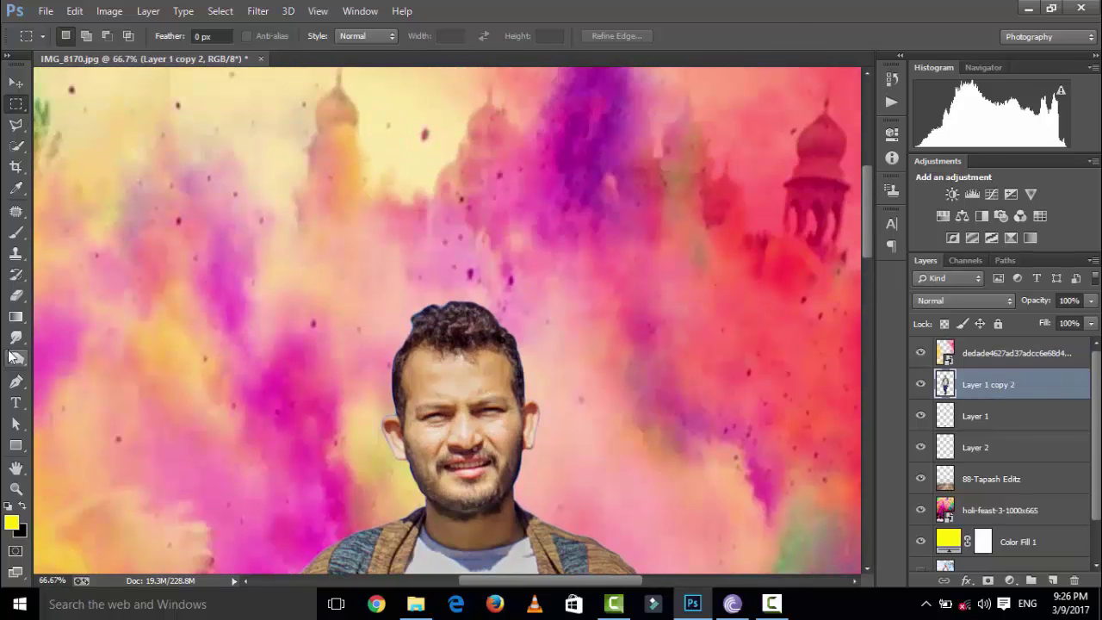
pyautogui.click(15, 338)
pyautogui.scroll(-2, 510, 311)
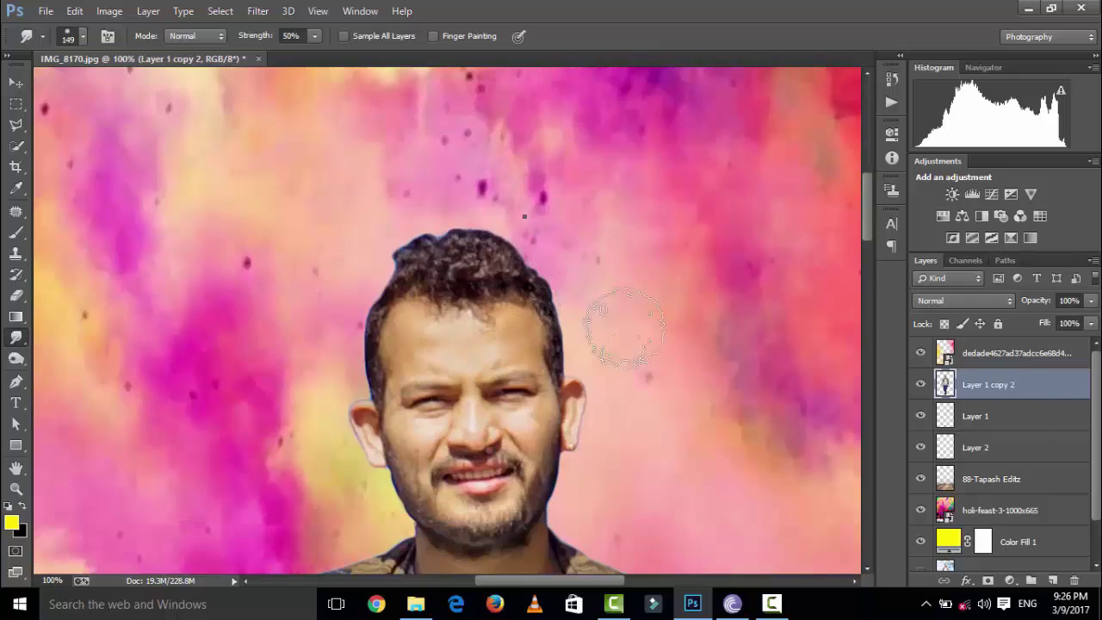
pyautogui.rightClick(603, 318)
pyautogui.click(293, 38)
pyautogui.write('20')
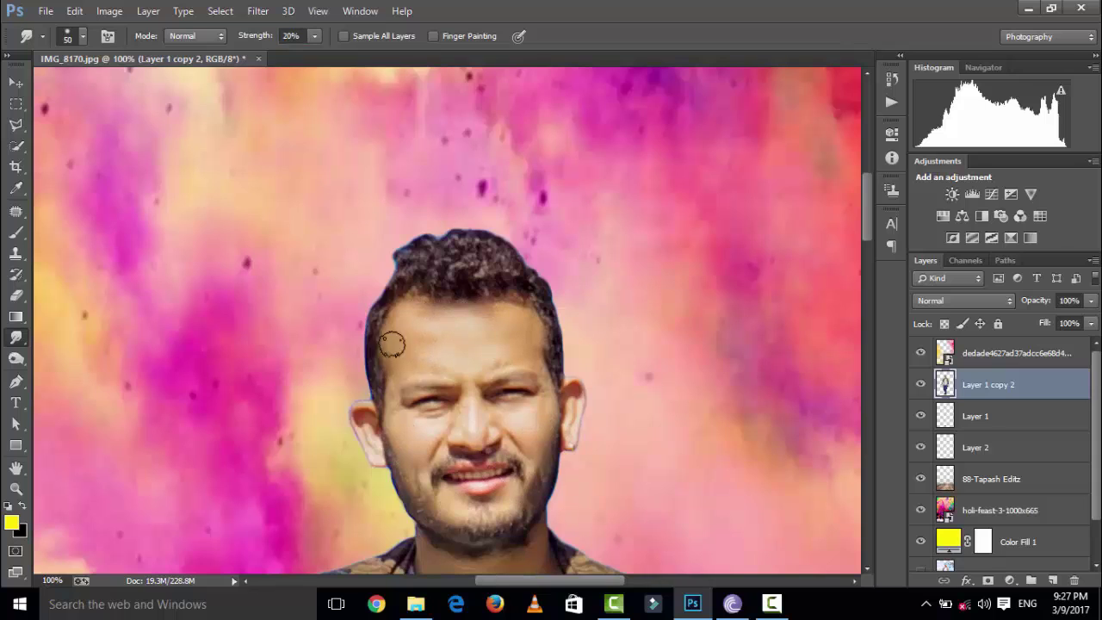
pyautogui.moveTo(519, 321); pyautogui.dragTo(405, 277)
# - Set the Smudge brush to size 38 and Strength 62%
pyautogui.scroll(3, 426, 315)
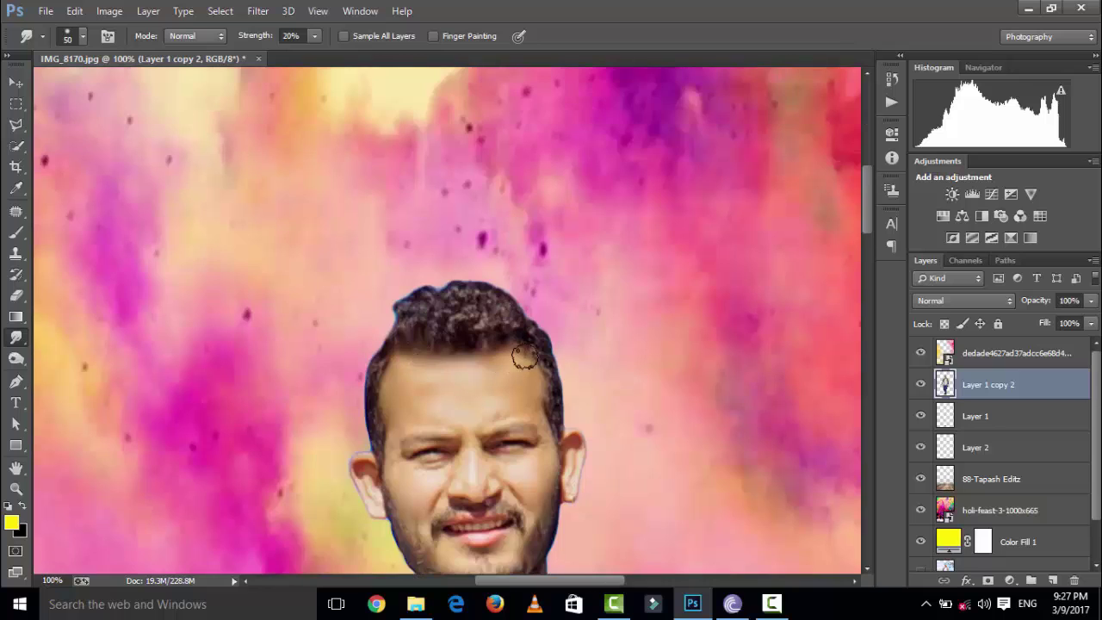
pyautogui.rightClick(474, 217)
pyautogui.moveTo(983, 575); pyautogui.dragTo(713, 430)
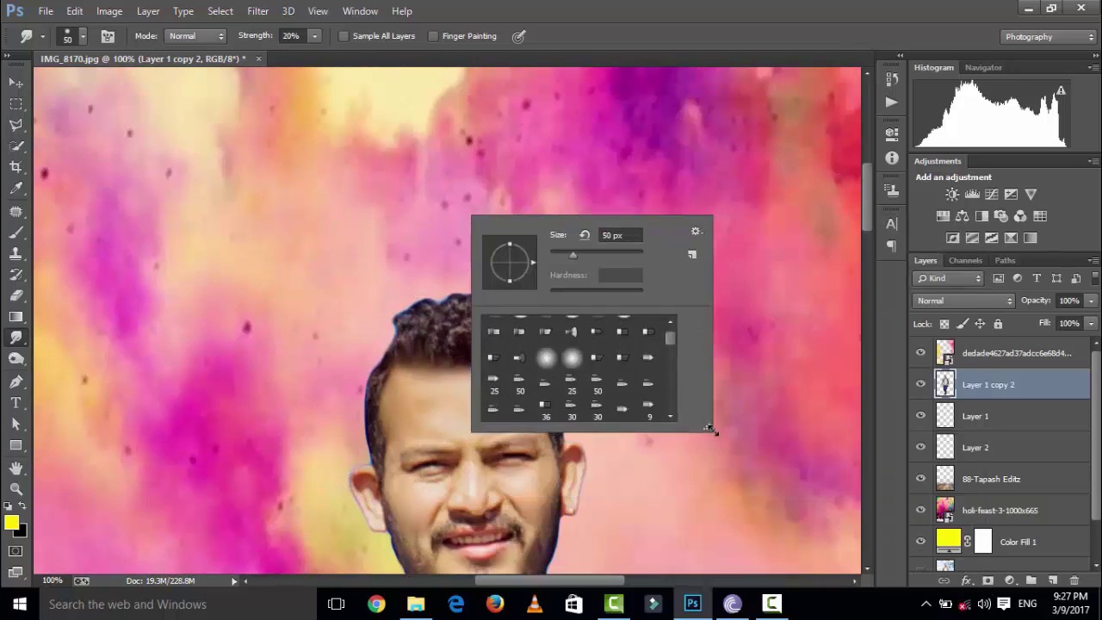
pyautogui.rightClick(243, 92)
pyautogui.moveTo(528, 327); pyautogui.dragTo(571, 359)
pyautogui.scroll(-2, 442, 244)
pyautogui.scroll(3, 389, 262)
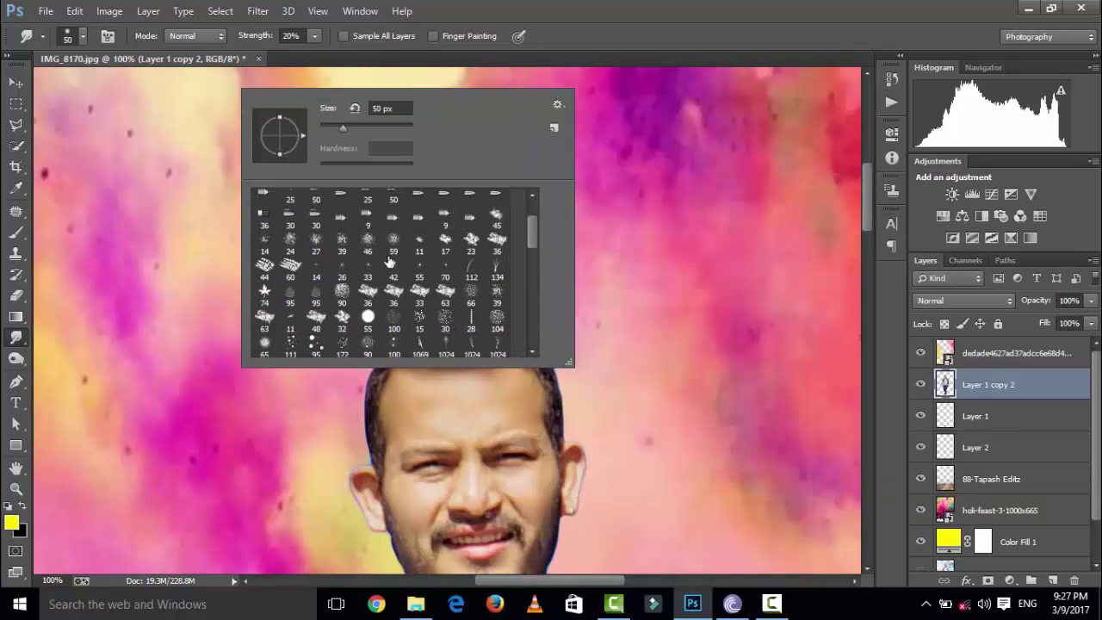
pyautogui.moveTo(346, 128); pyautogui.dragTo(357, 129)
pyautogui.click(290, 35)
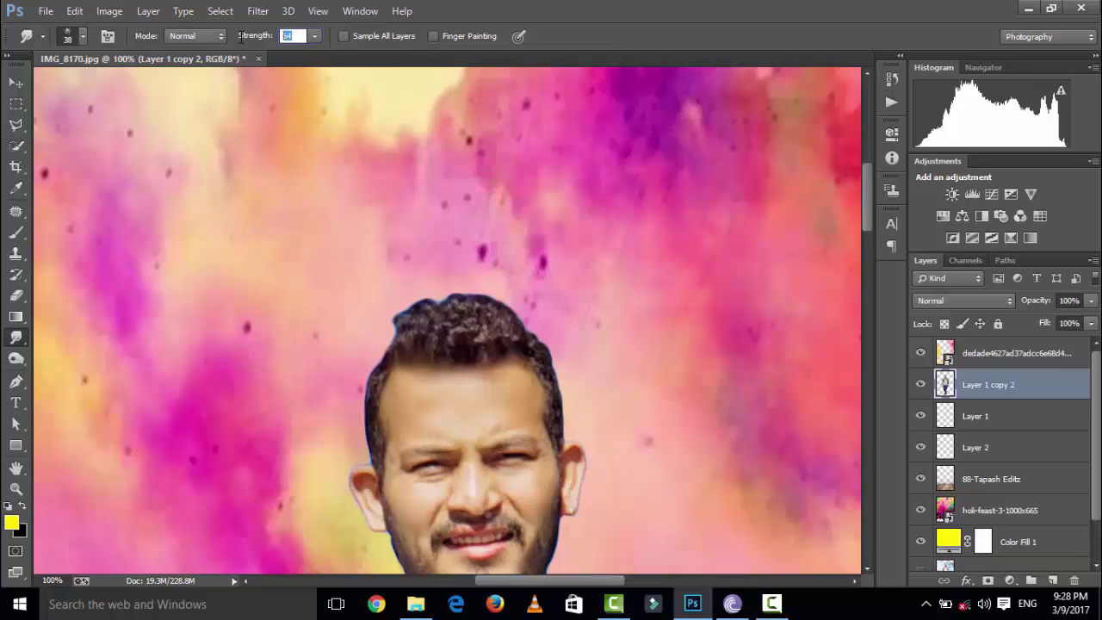
pyautogui.moveTo(241, 36); pyautogui.dragTo(251, 36)
# - Smudge the curly hair upward into tall spikes from left to right
pyautogui.moveTo(417, 352); pyautogui.dragTo(415, 282)
pyautogui.moveTo(461, 349); pyautogui.dragTo(454, 277)
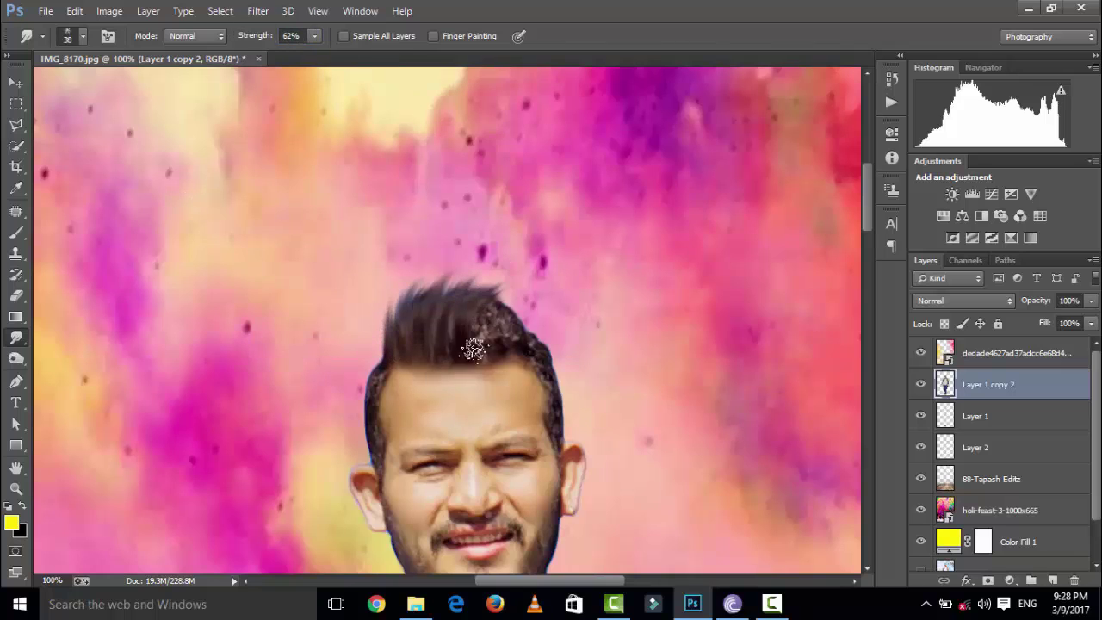
pyautogui.moveTo(504, 355); pyautogui.dragTo(517, 289)
pyautogui.moveTo(543, 353); pyautogui.dragTo(556, 310)
pyautogui.moveTo(386, 356); pyautogui.dragTo(384, 297)
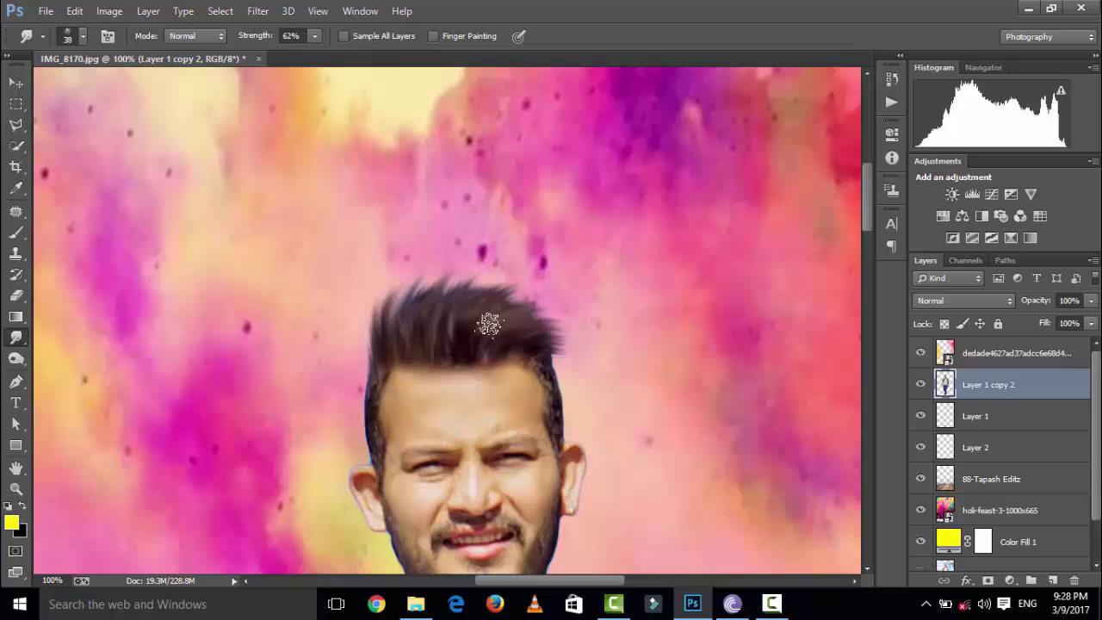
pyautogui.moveTo(546, 372); pyautogui.dragTo(585, 315)
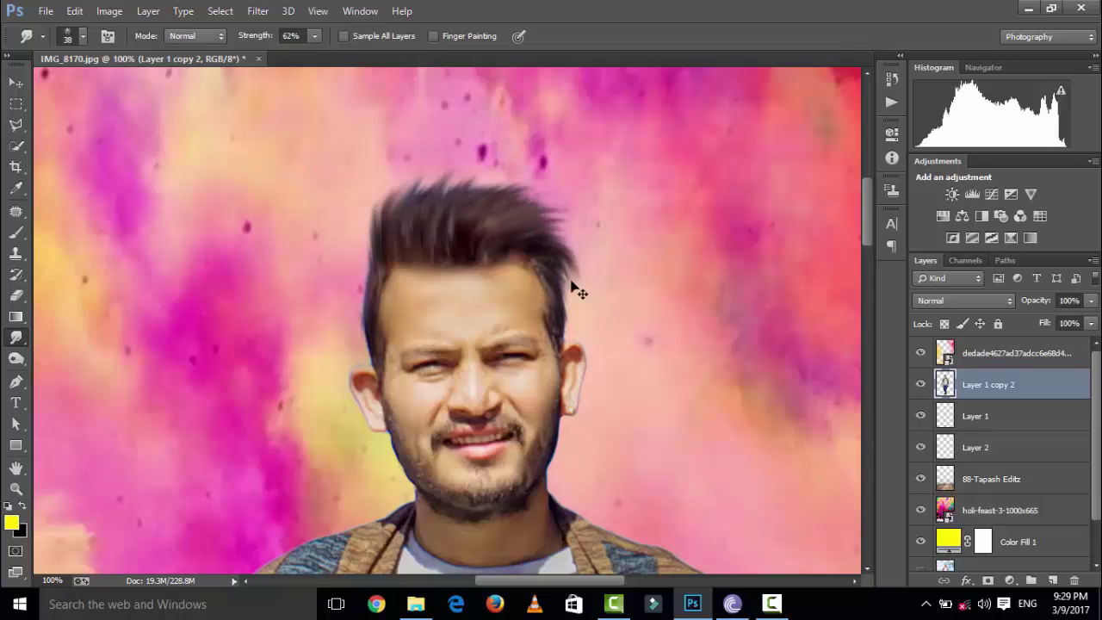
# - Zoom out to 66.67% to review the spiked hair
pyautogui.hotkey('ctrl', '-')
pyautogui.hotkey('ctrl', '-')
pyautogui.hotkey('ctrl', '+')
pyautogui.hotkey('ctrl', '+')
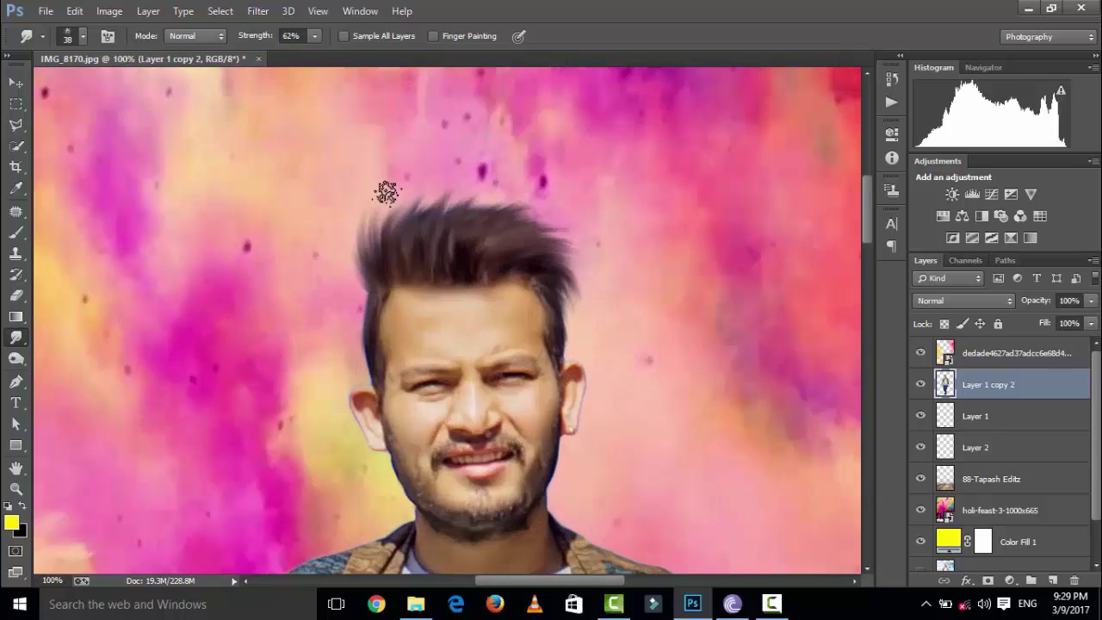
pyautogui.hotkey('ctrl', '-')
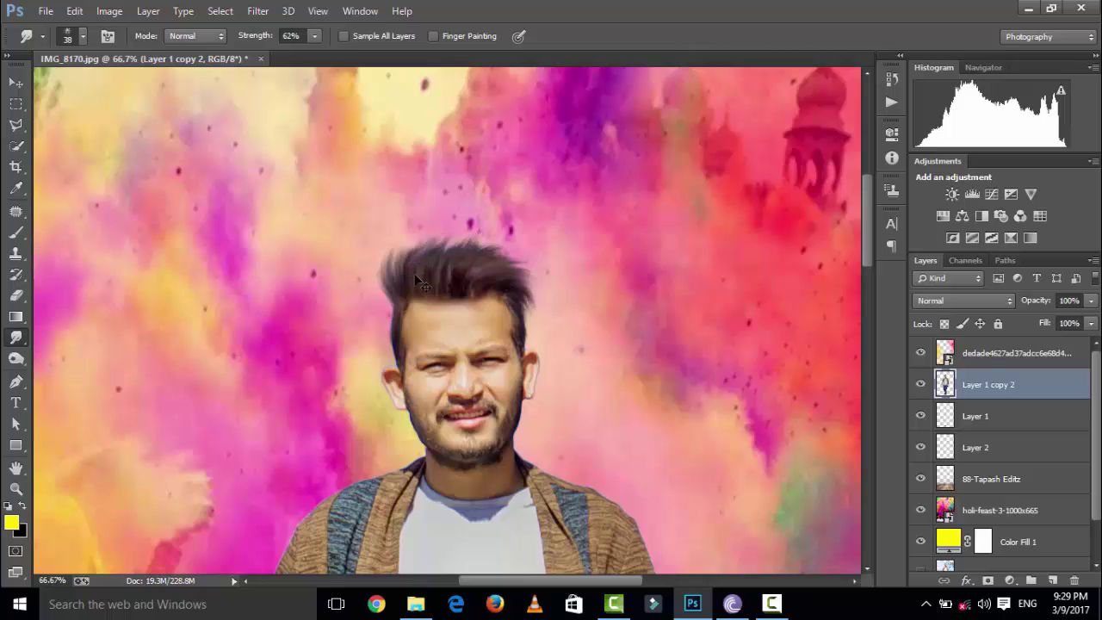
pyautogui.rightClick(452, 314)
pyautogui.press('Escape')
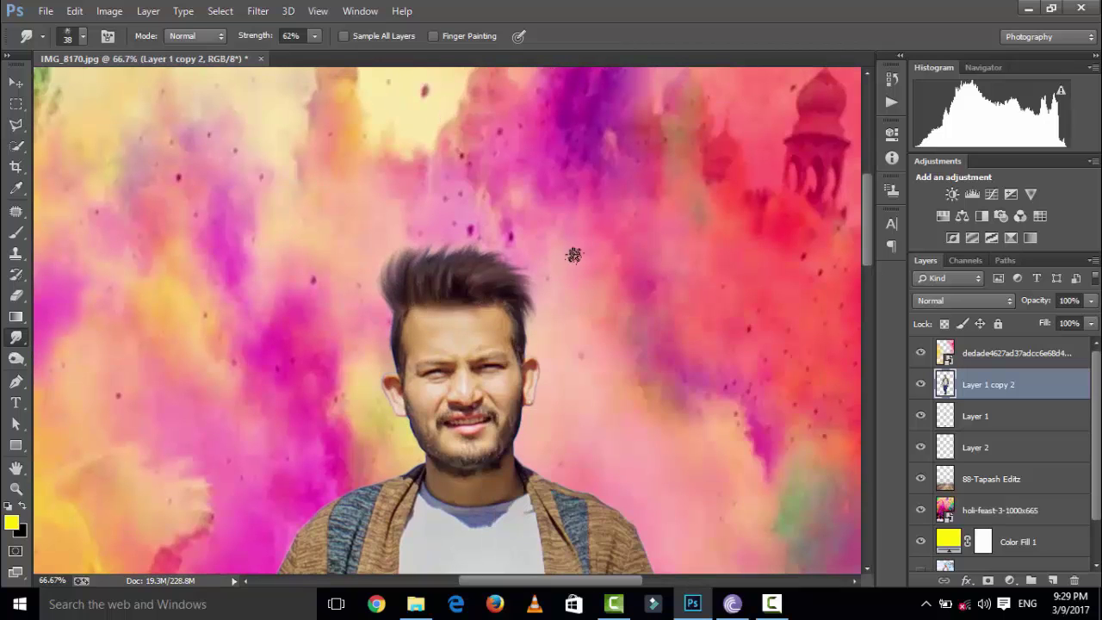
# - Add a new empty layer above the man's layer
pyautogui.rightClick(574, 250)
pyautogui.rightClick(990, 384)
pyautogui.press('Escape')
pyautogui.hotkey('ctrl', 'shift', 'alt', 'n')
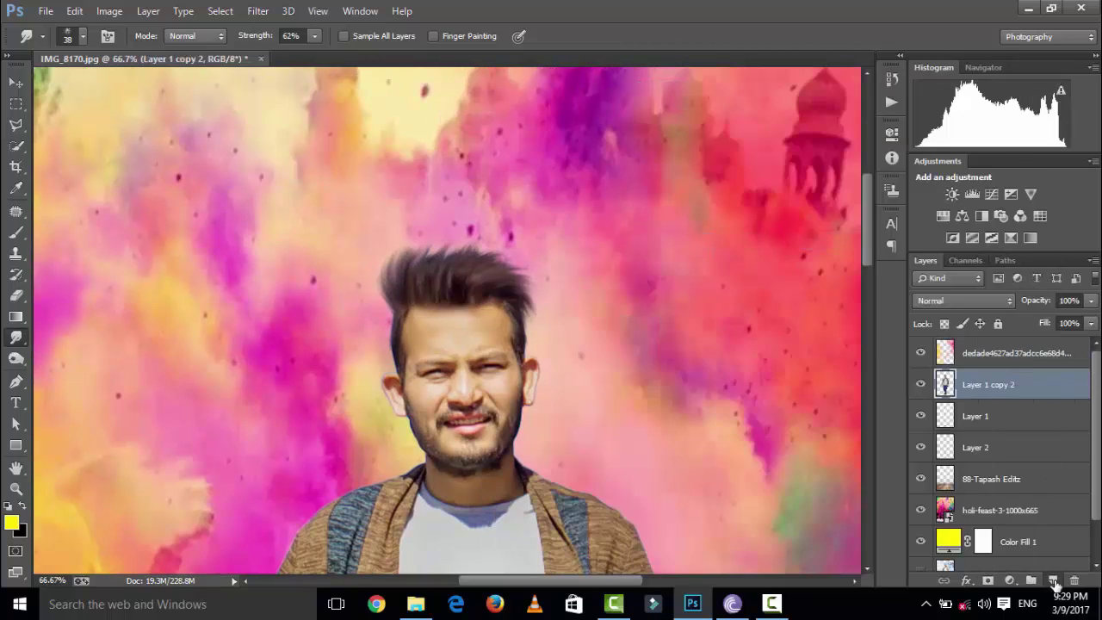
pyautogui.rightClick(537, 308)
# - Paint yellow over the right side of the man's hair
pyautogui.scroll(-5, 686, 451)
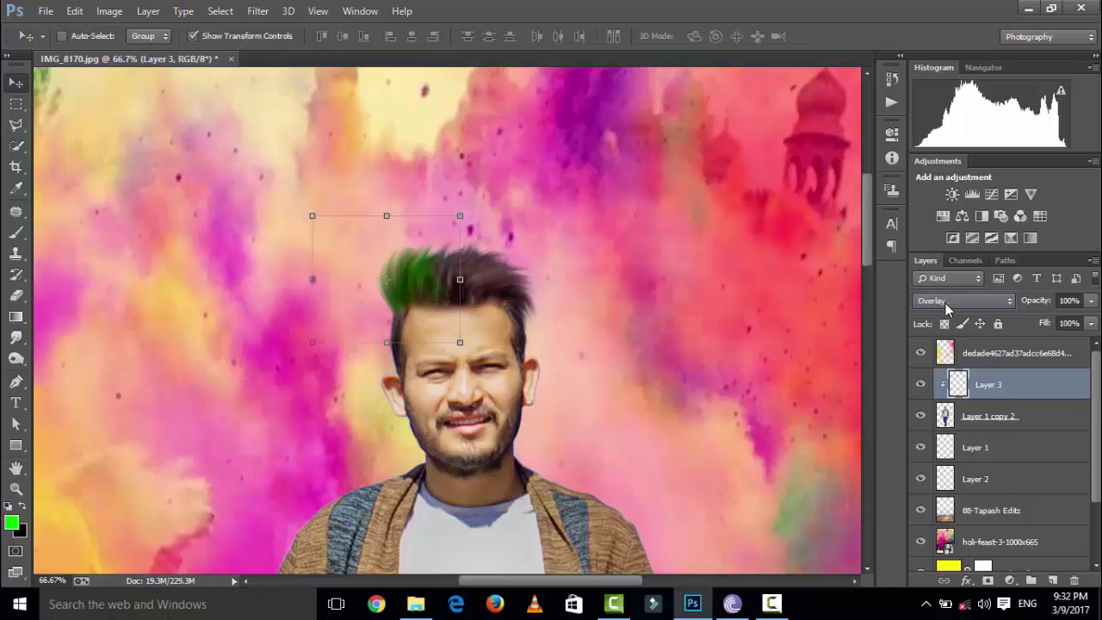
pyautogui.scroll(-1, 945, 303)
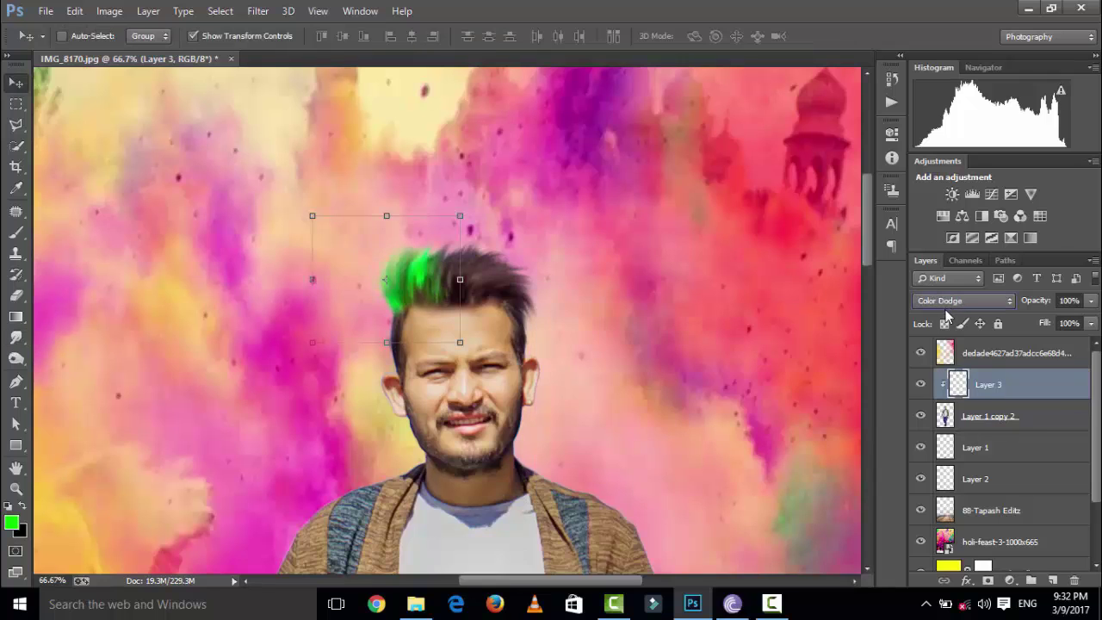
pyautogui.hotkey('ctrl', '-')
pyautogui.hotkey('ctrl', '-')
pyautogui.hotkey('ctrl', '-')
pyautogui.hotkey('ctrl', '-')
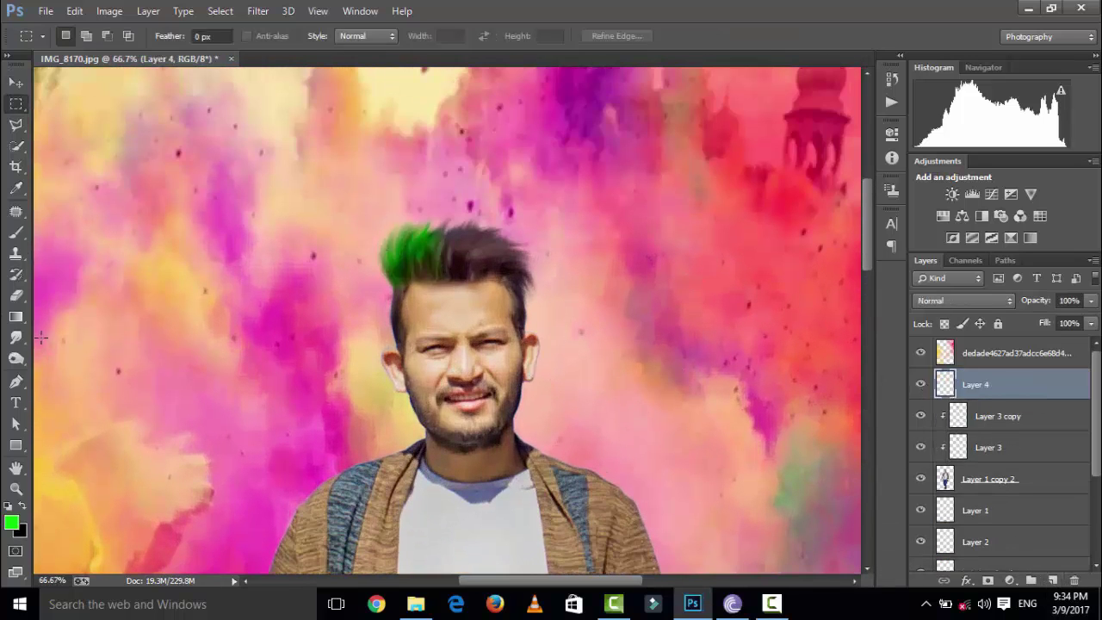
pyautogui.click(16, 232)
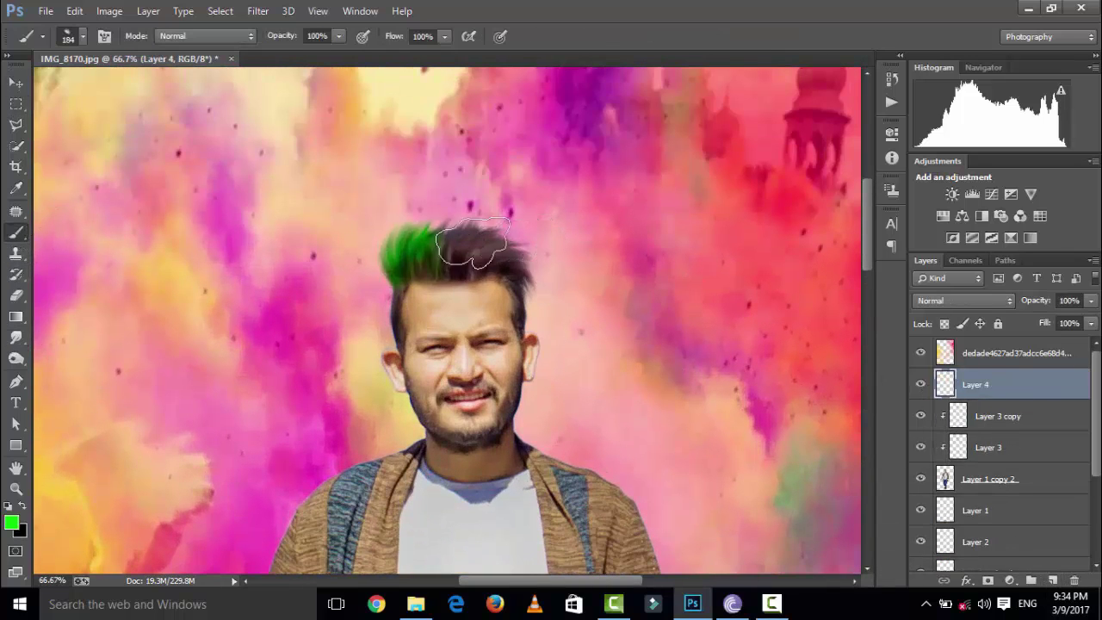
pyautogui.click(11, 521)
pyautogui.moveTo(914, 273); pyautogui.dragTo(915, 310)
pyautogui.click(1050, 128)
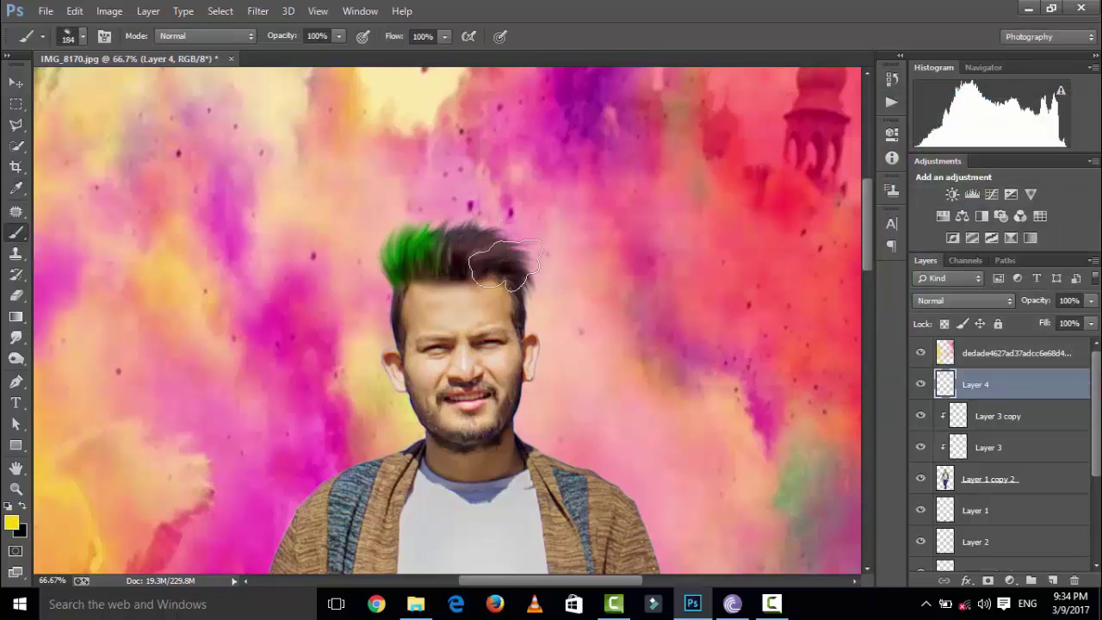
pyautogui.moveTo(505, 265); pyautogui.dragTo(469, 245)
# - Clip the yellow layer to the hair and set it to Color Dodge blending
pyautogui.rightClick(973, 384)
pyautogui.click(723, 287)
pyautogui.click(962, 301)
pyautogui.click(955, 224)
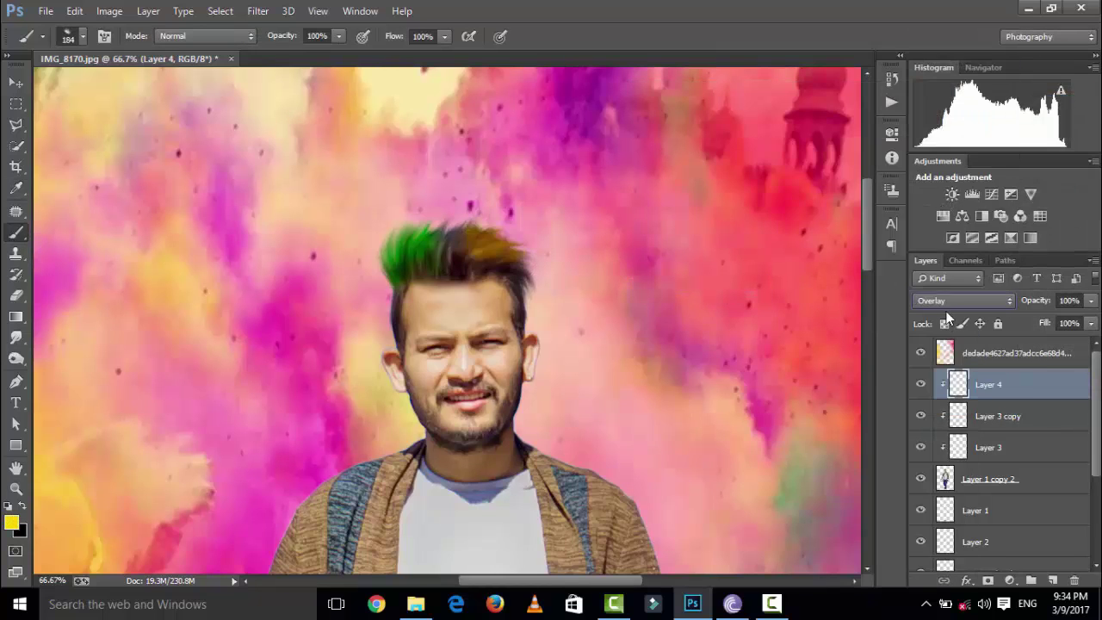
pyautogui.click(952, 301)
pyautogui.click(972, 160)
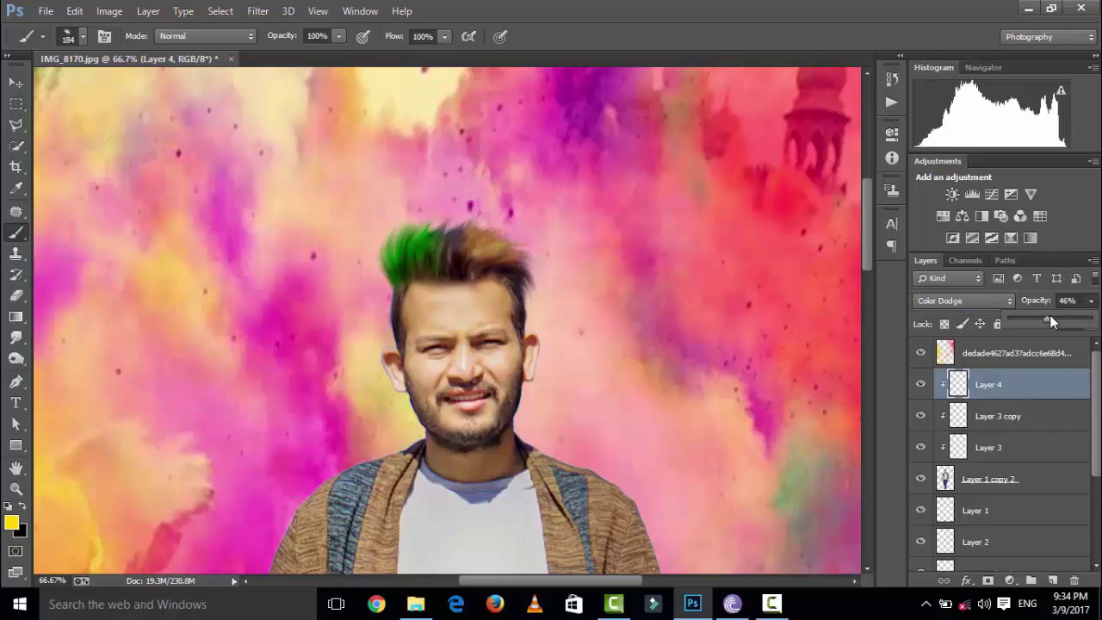
# - Make clipped Overlay copies of the yellow layer for orange hair, hiding the original
pyautogui.hotkey('ctrl', 'j')
pyautogui.rightClick(1049, 384)
pyautogui.click(777, 293)
pyautogui.click(963, 300)
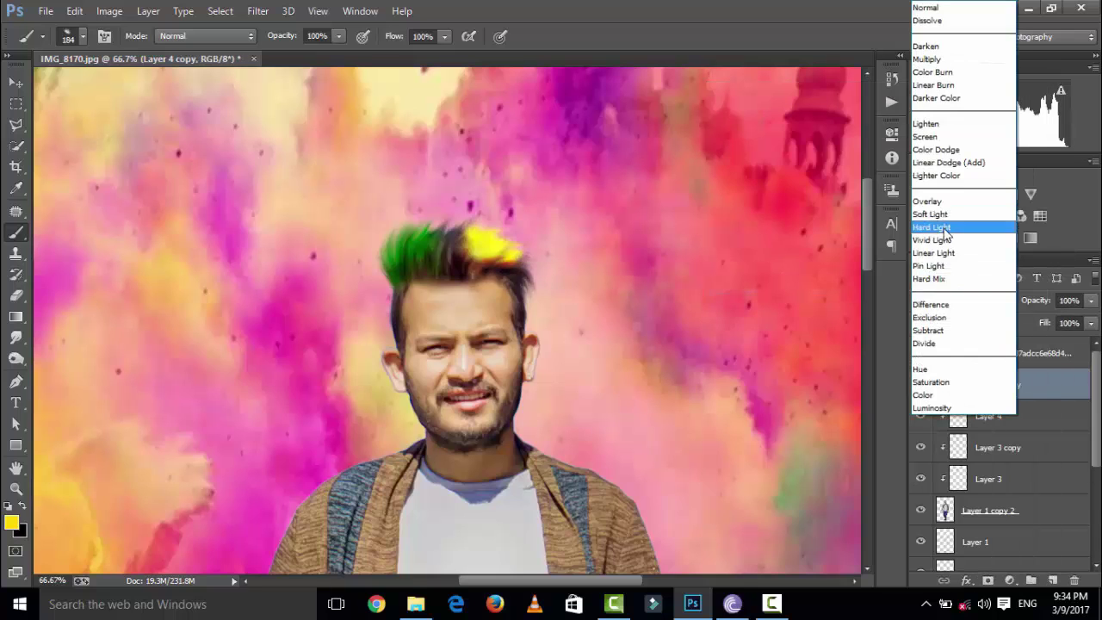
pyautogui.click(956, 224)
pyautogui.click(921, 416)
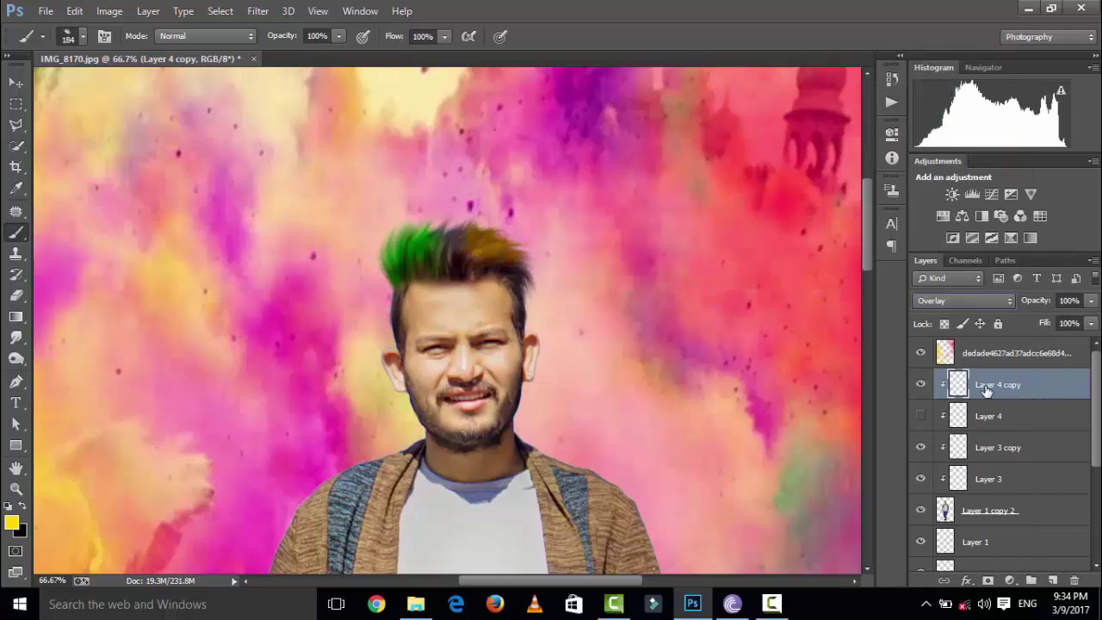
pyautogui.hotkey('ctrl', 'j')
pyautogui.rightClick(1025, 396)
pyautogui.click(700, 290)
# - On a new clipped layer, paint pure red across the centre of the hair
pyautogui.click(1052, 581)
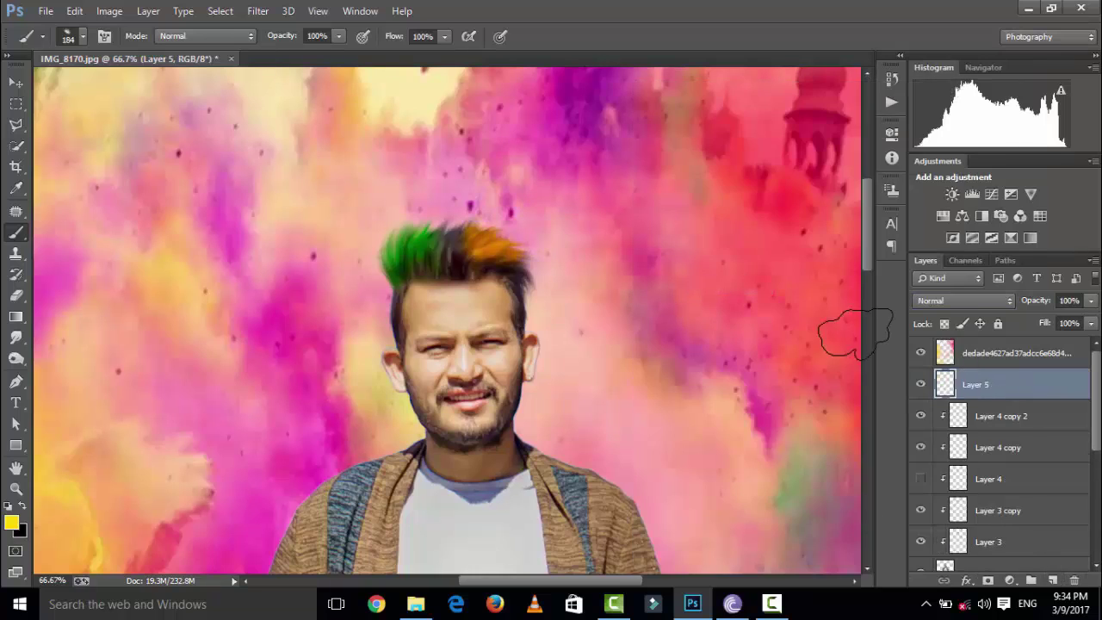
pyautogui.click(11, 521)
pyautogui.click(910, 339)
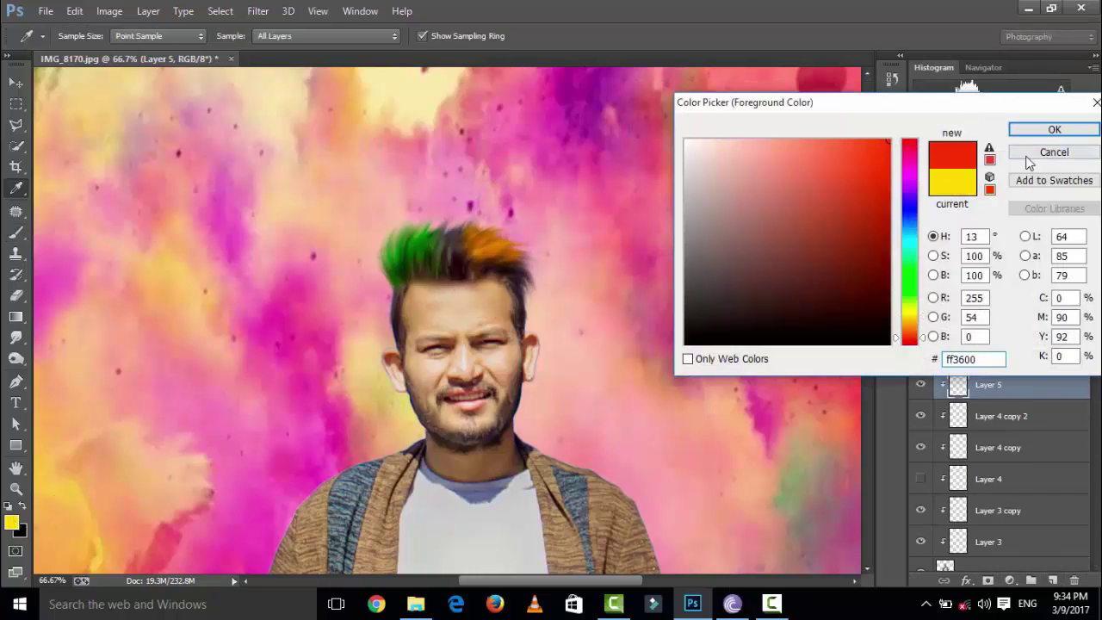
pyautogui.click(910, 345)
pyautogui.click(1039, 136)
pyautogui.press('b')
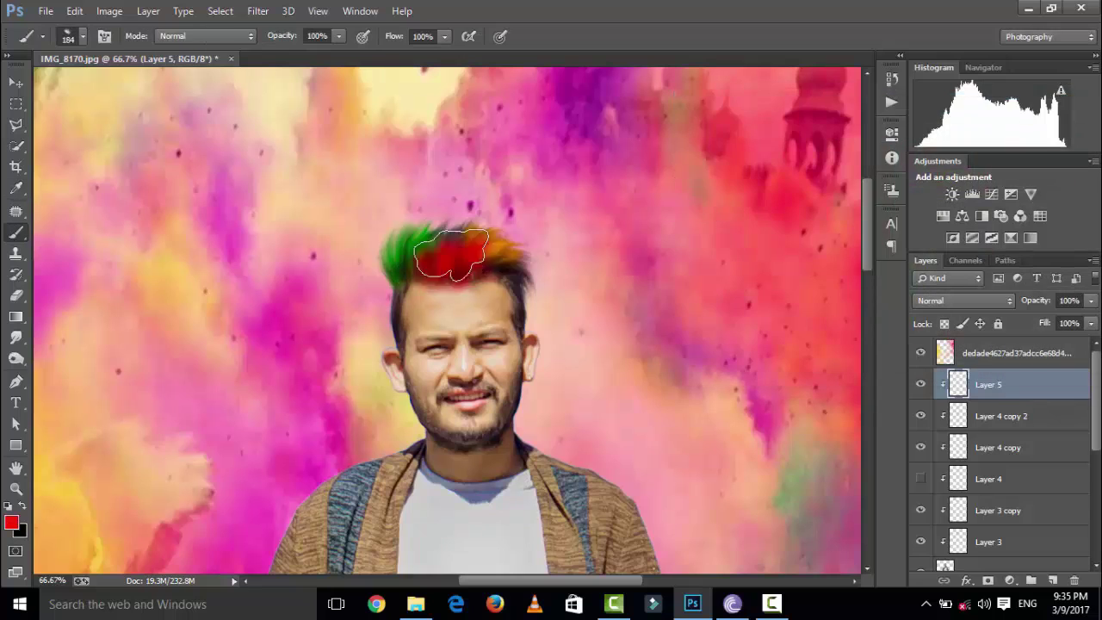
pyautogui.moveTo(413, 258); pyautogui.dragTo(499, 250)
pyautogui.hotkey('ctrl', 'z')
pyautogui.rightClick(439, 250)
pyautogui.press('Escape')
pyautogui.hotkey('ctrl', '+')
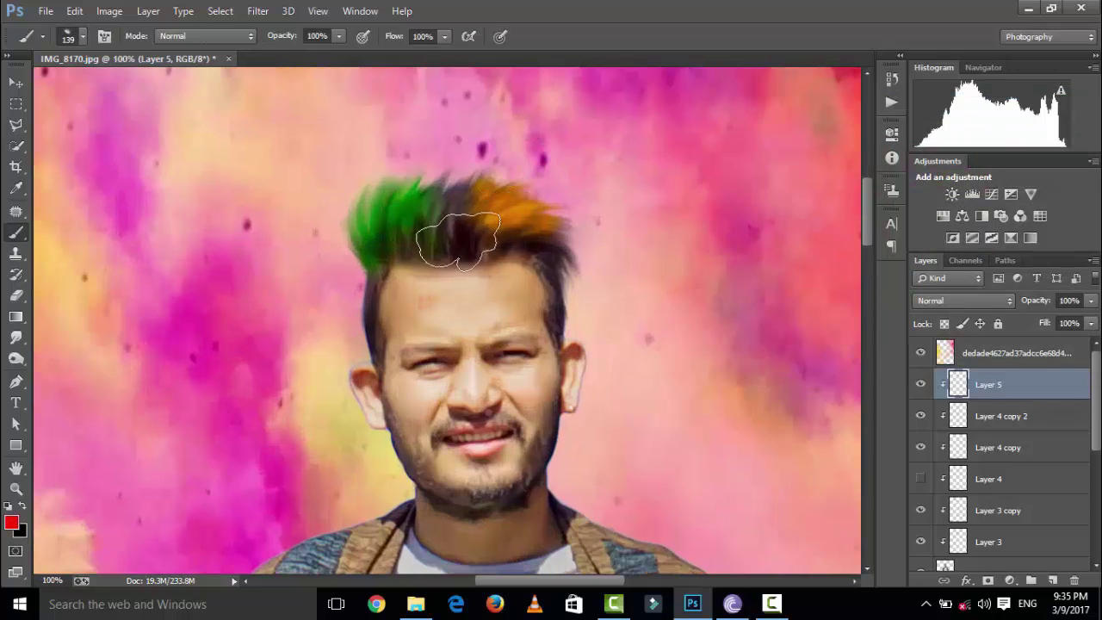
pyautogui.moveTo(422, 234); pyautogui.dragTo(495, 228)
# - Set the red layer to Overlay and duplicate it as a clipped copy
pyautogui.click(962, 301)
pyautogui.click(945, 215)
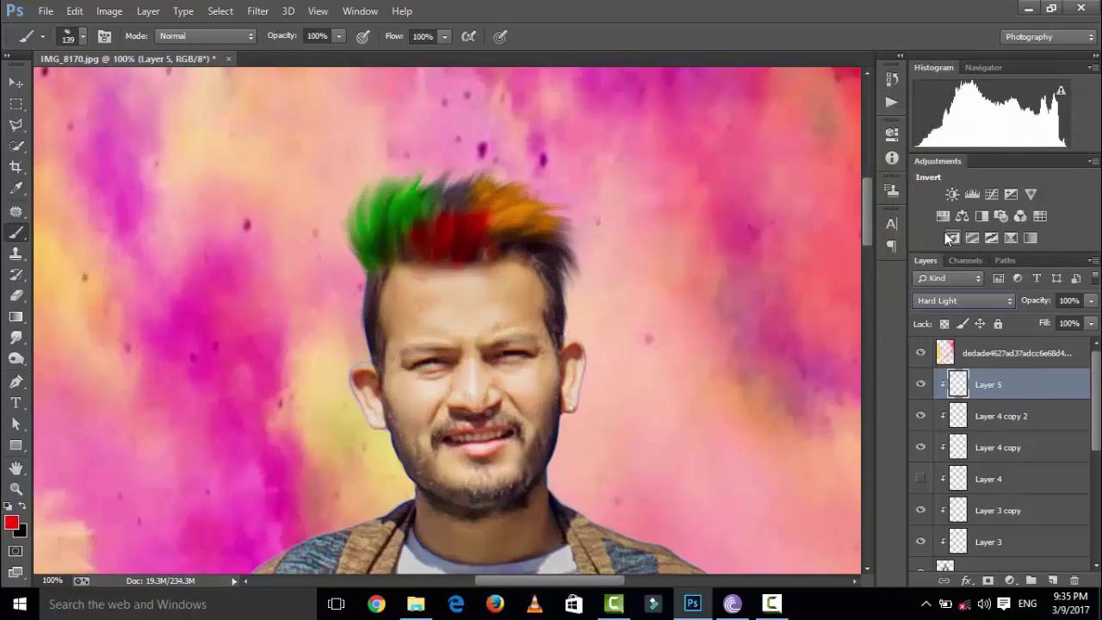
pyautogui.click(963, 301)
pyautogui.click(931, 381)
pyautogui.click(945, 298)
pyautogui.press('Escape')
pyautogui.click(962, 301)
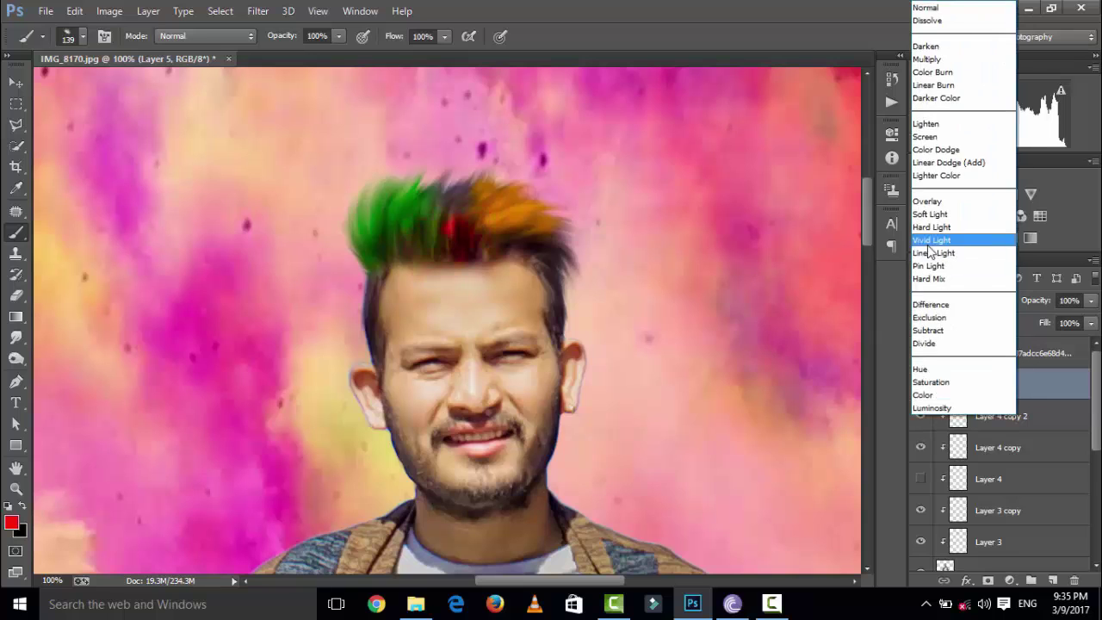
pyautogui.click(938, 199)
pyautogui.hotkey('ctrl', 'j')
pyautogui.rightClick(1009, 389)
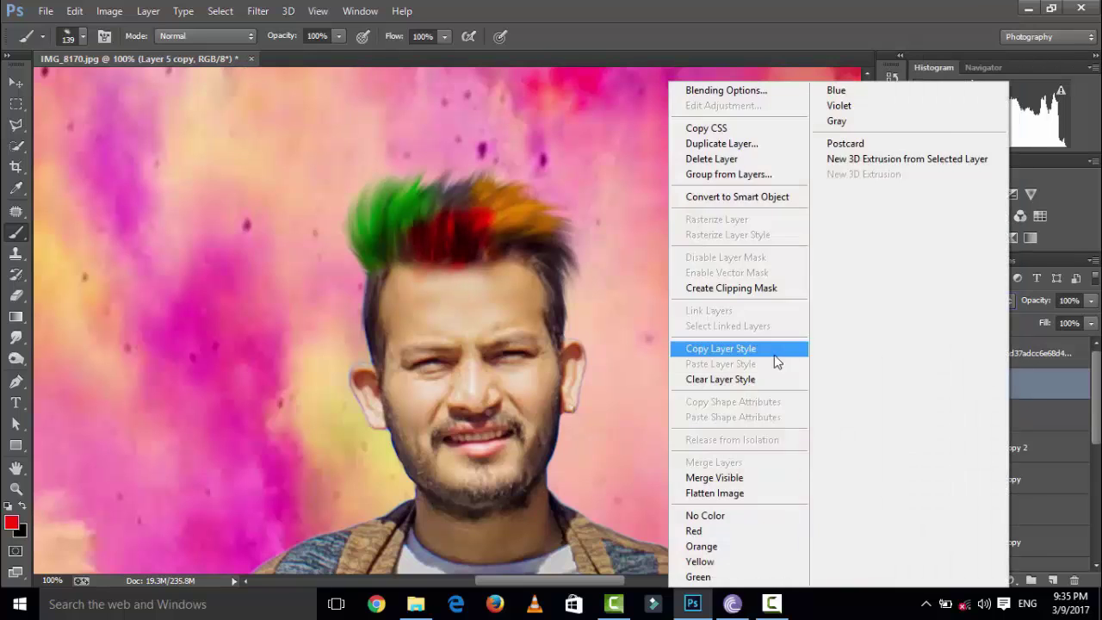
pyautogui.click(740, 295)
# - Choose cyan as the brush paint colour
pyautogui.hotkey('ctrl', '-')
pyautogui.hotkey('ctrl', '-')
pyautogui.hotkey('ctrl', '+')
pyautogui.hotkey('ctrl', '+')
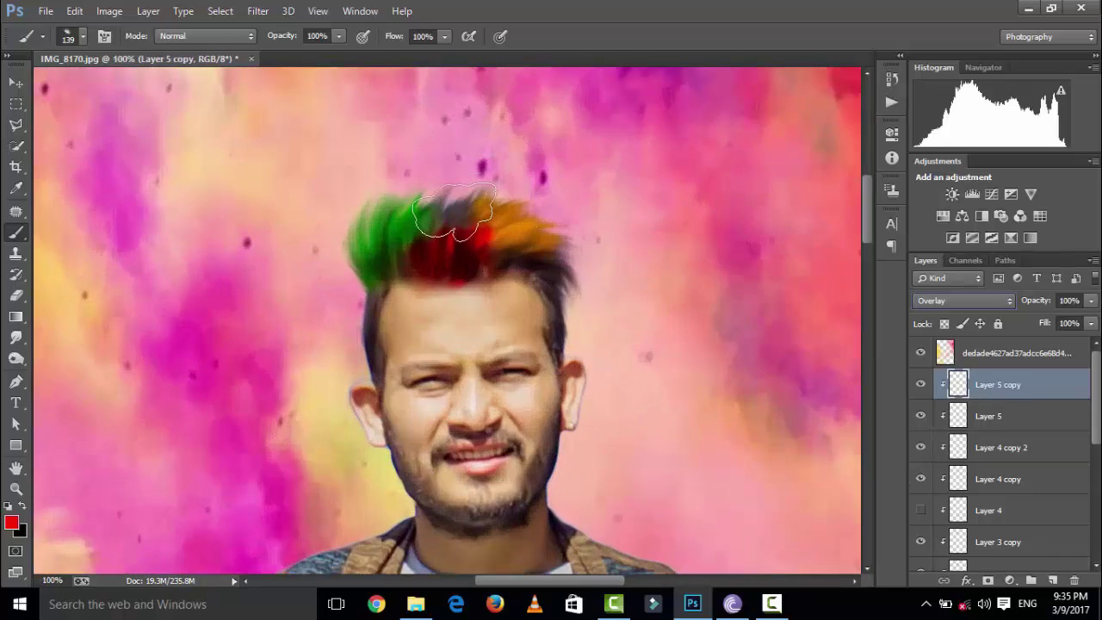
pyautogui.rightClick(452, 220)
pyautogui.click(11, 523)
pyautogui.moveTo(915, 290); pyautogui.dragTo(915, 241)
pyautogui.click(1054, 129)
pyautogui.press('b')
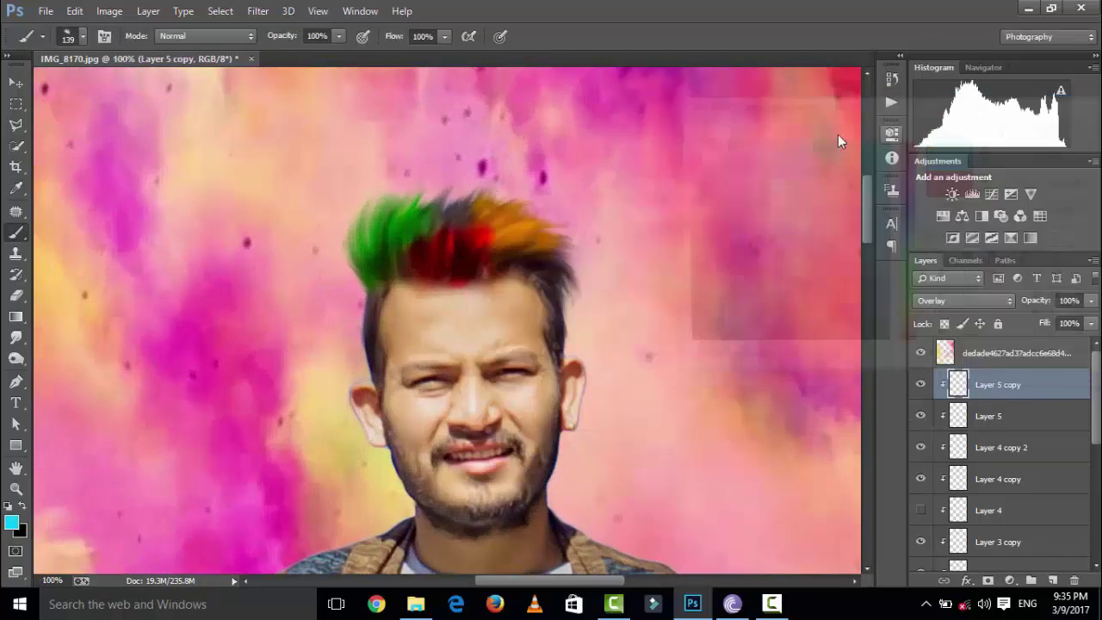
pyautogui.hotkey('ctrl', '-')
# - Fade Layer 5 copy to 0% opacity and select Layer 5
pyautogui.click(1091, 301)
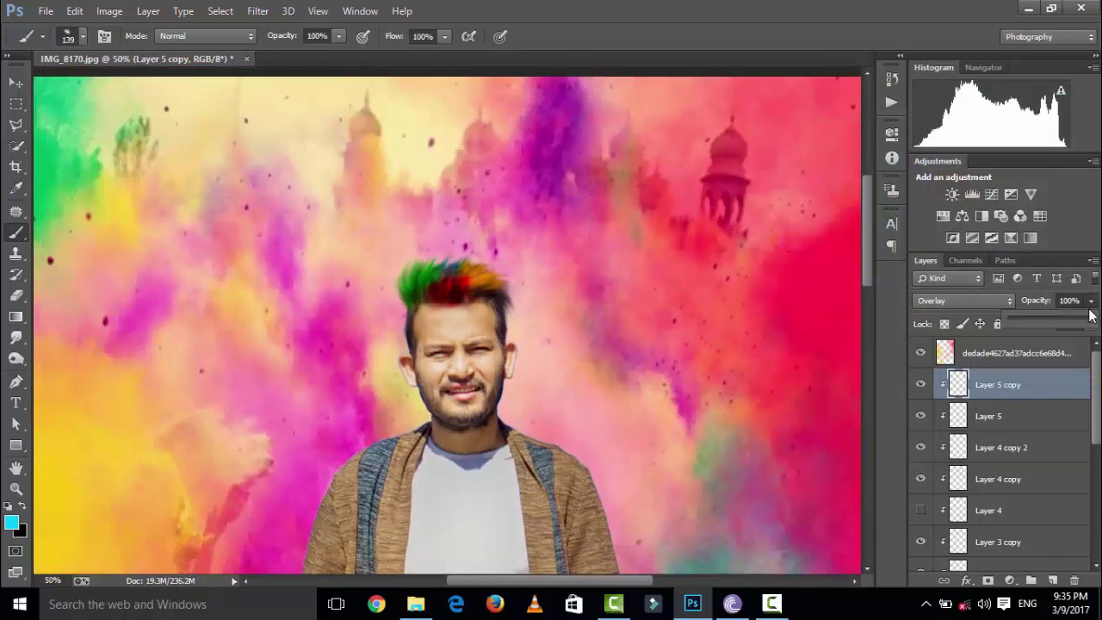
pyautogui.moveTo(1033, 320); pyautogui.dragTo(1007, 322)
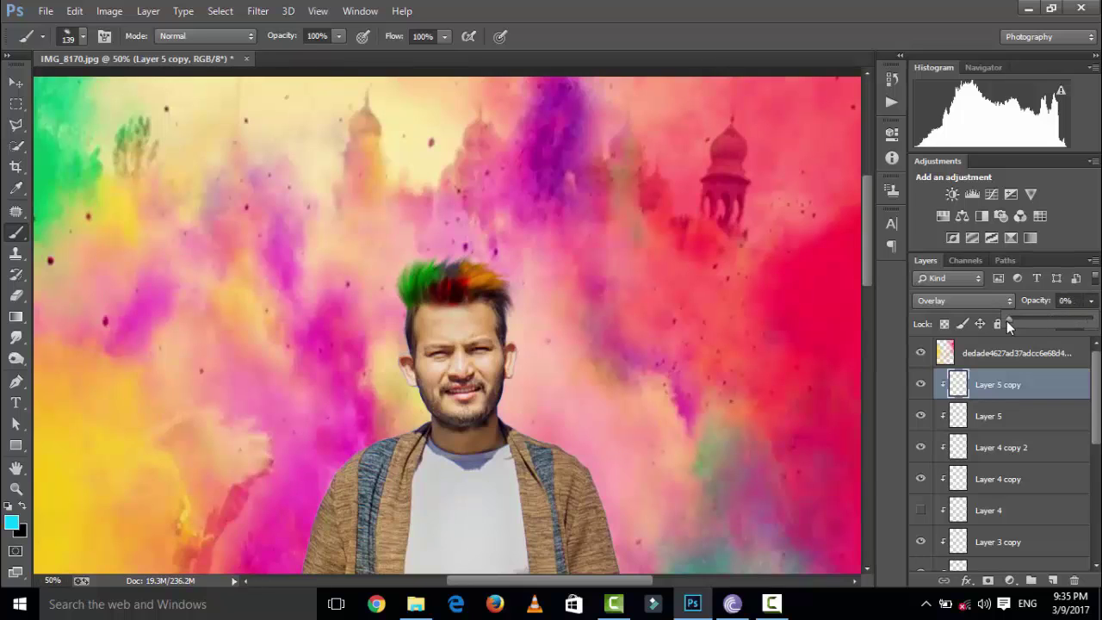
pyautogui.click(881, 427)
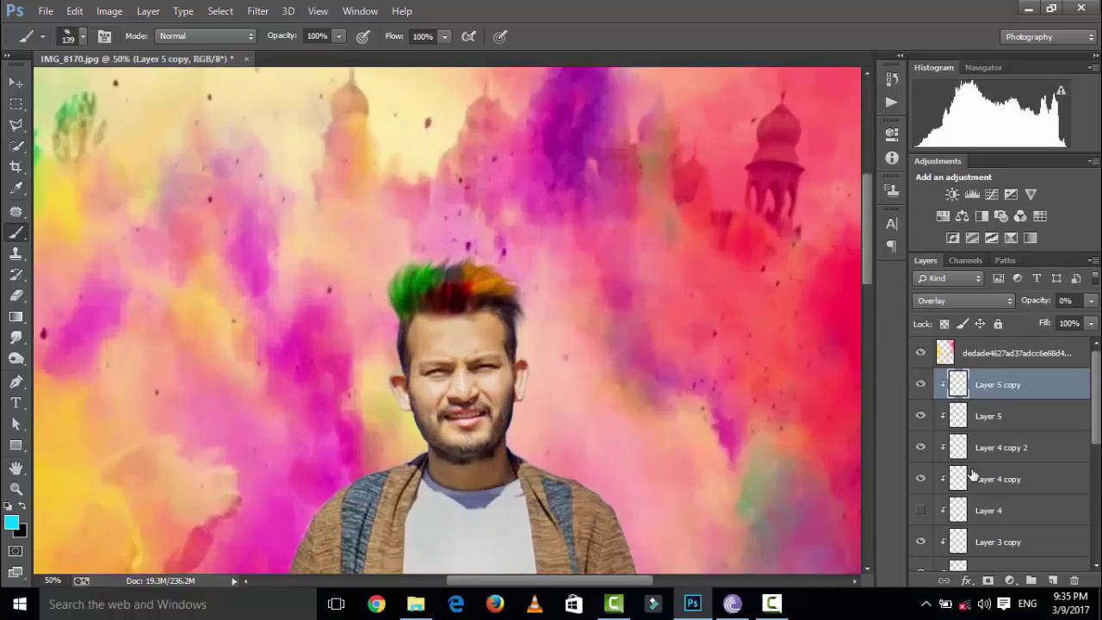
pyautogui.hotkey('ctrl', '+')
pyautogui.click(990, 416)
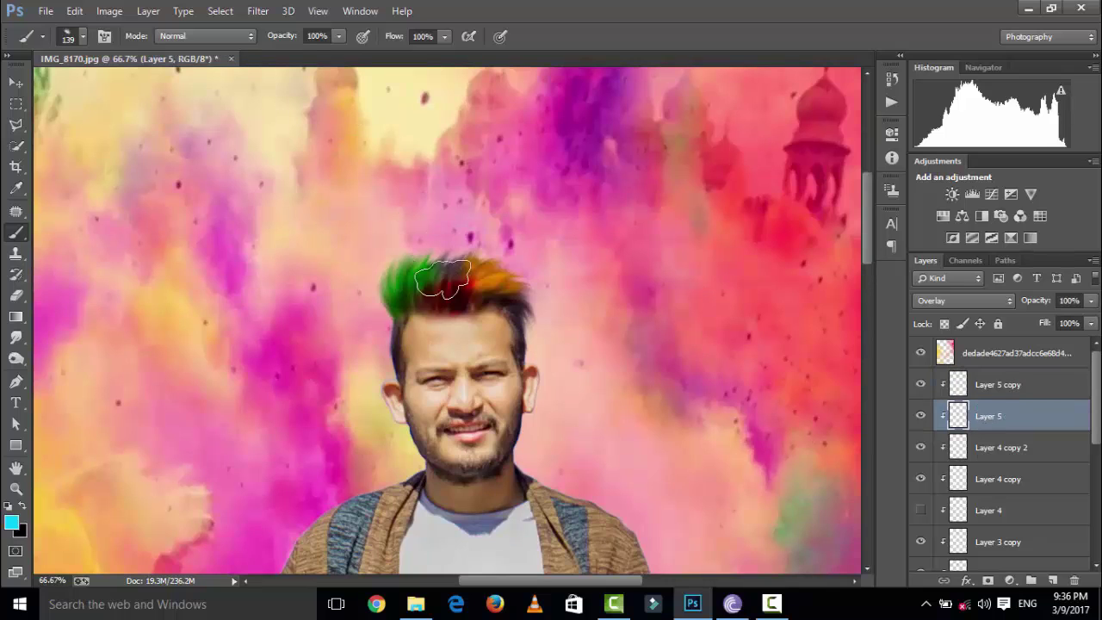
pyautogui.hotkey('ctrl', '+')
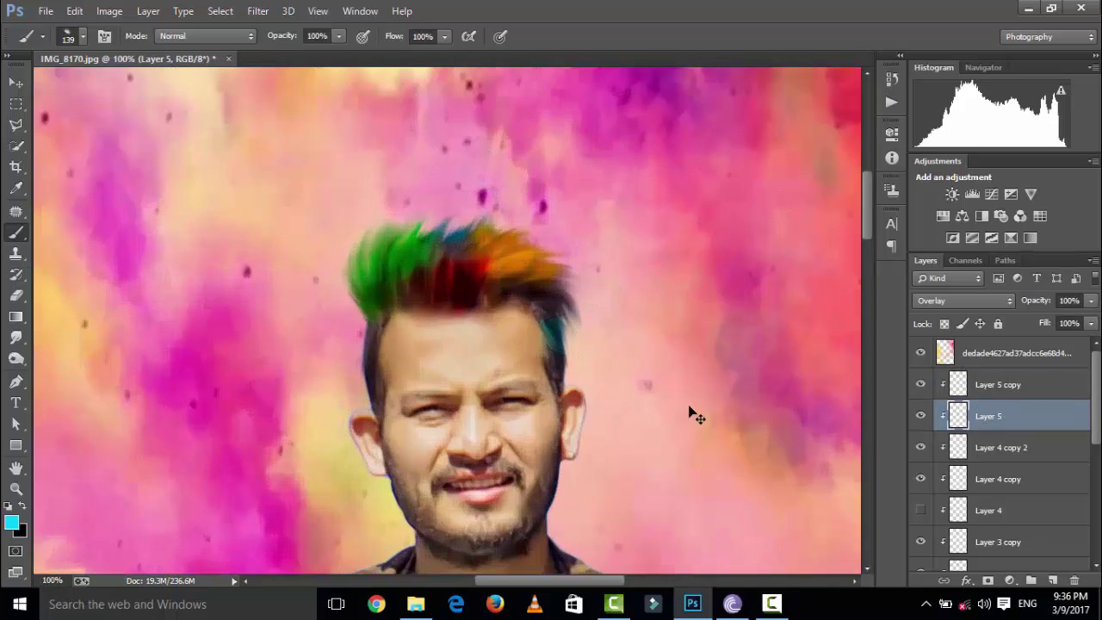
pyautogui.hotkey('ctrl', '-')
pyautogui.hotkey('ctrl', '-')
pyautogui.hotkey('ctrl', '-')
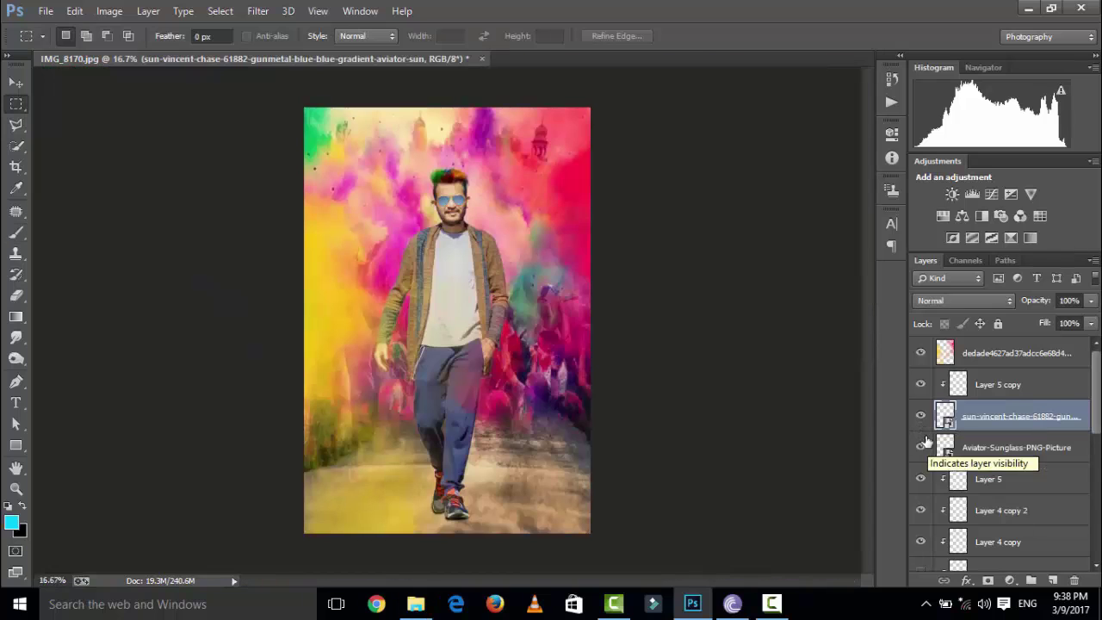
# - Apply a Camera Raw filter with Clarity +100 to the Aviator-Sunglass-PNG-Picture layer
pyautogui.click(990, 446)
pyautogui.click(257, 10)
pyautogui.click(345, 105)
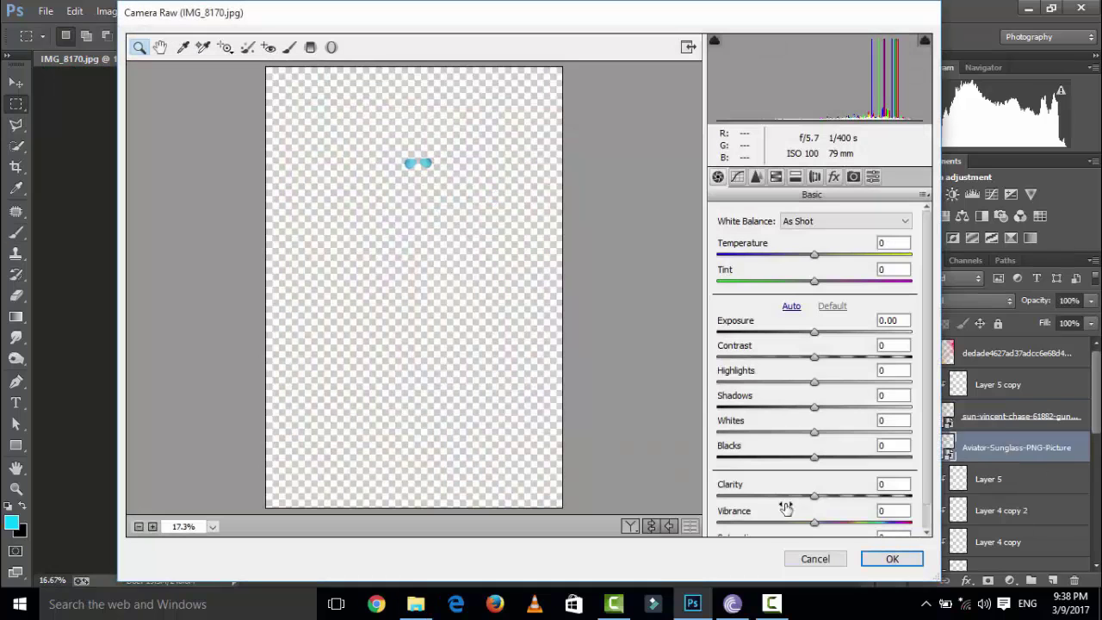
pyautogui.moveTo(785, 508); pyautogui.dragTo(772, 395)
pyautogui.click(892, 561)
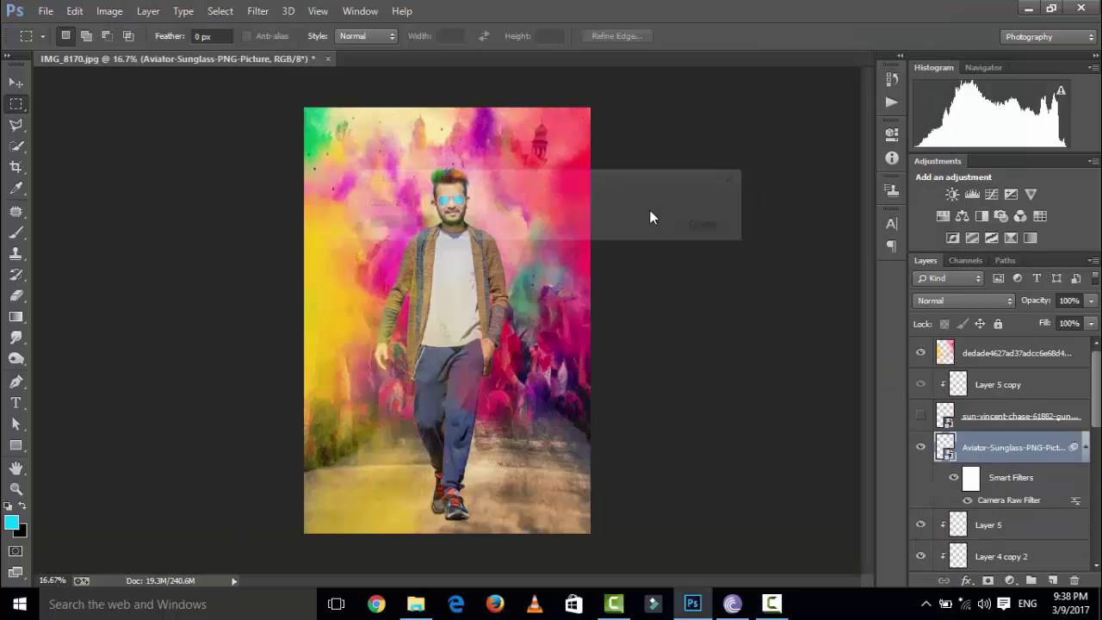
pyautogui.hotkey('ctrl', '+')
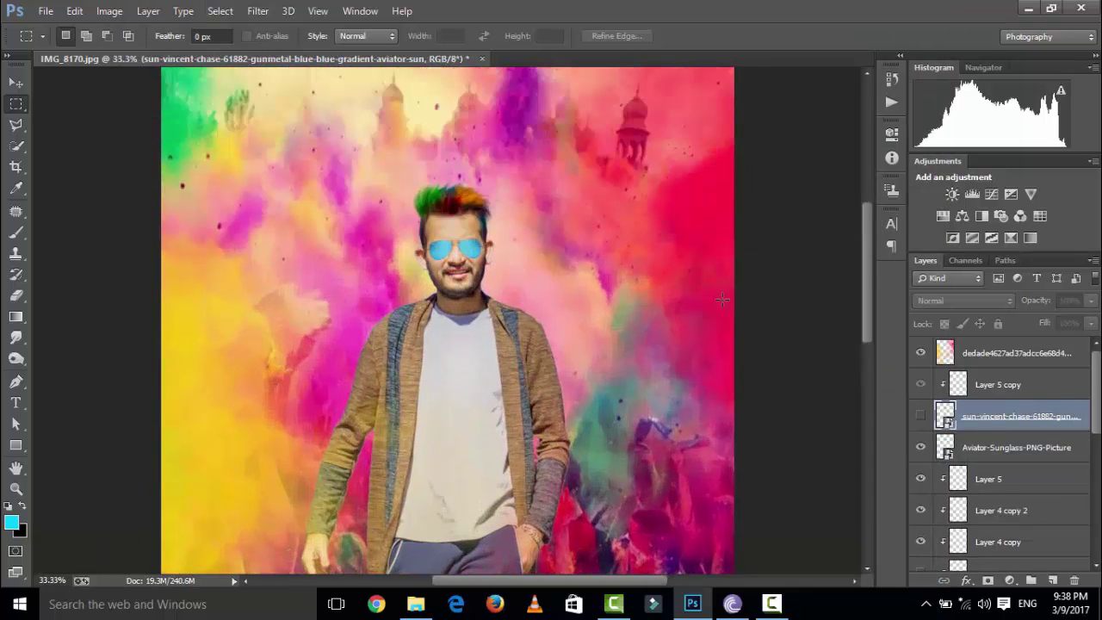
# - Delete the unused sun-vincent-chase sunglasses layer
pyautogui.click(990, 447)
pyautogui.hotkey('ctrl', '+')
pyautogui.hotkey('ctrl', '+')
pyautogui.click(990, 416)
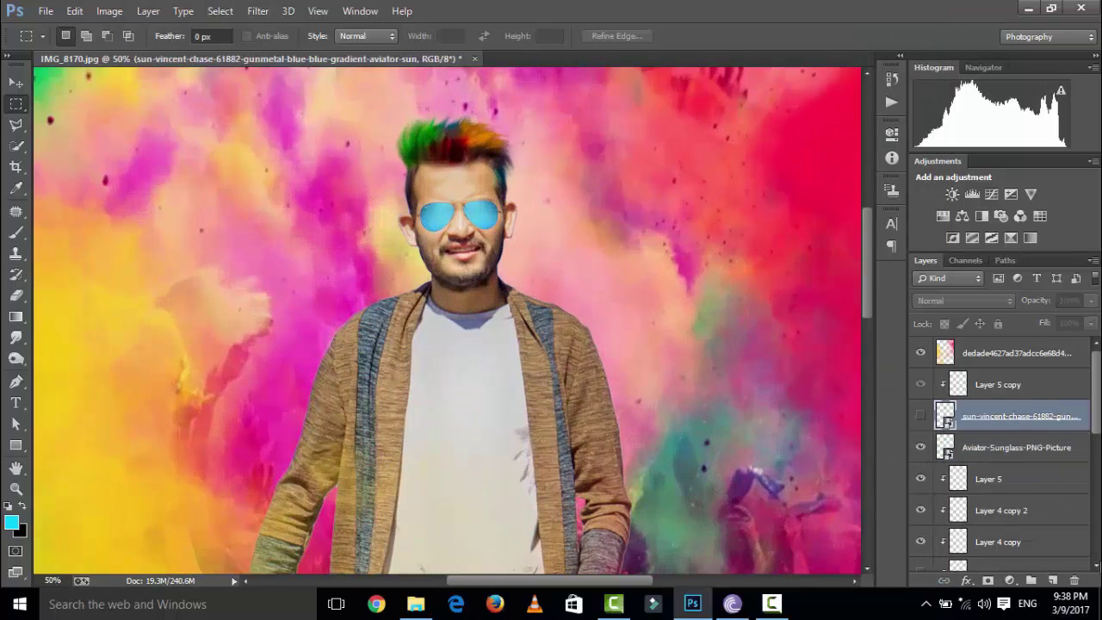
pyautogui.press('Delete')
# - Add two empty layers, Layer 6 and Layer 7
pyautogui.click(990, 384)
pyautogui.click(1053, 581)
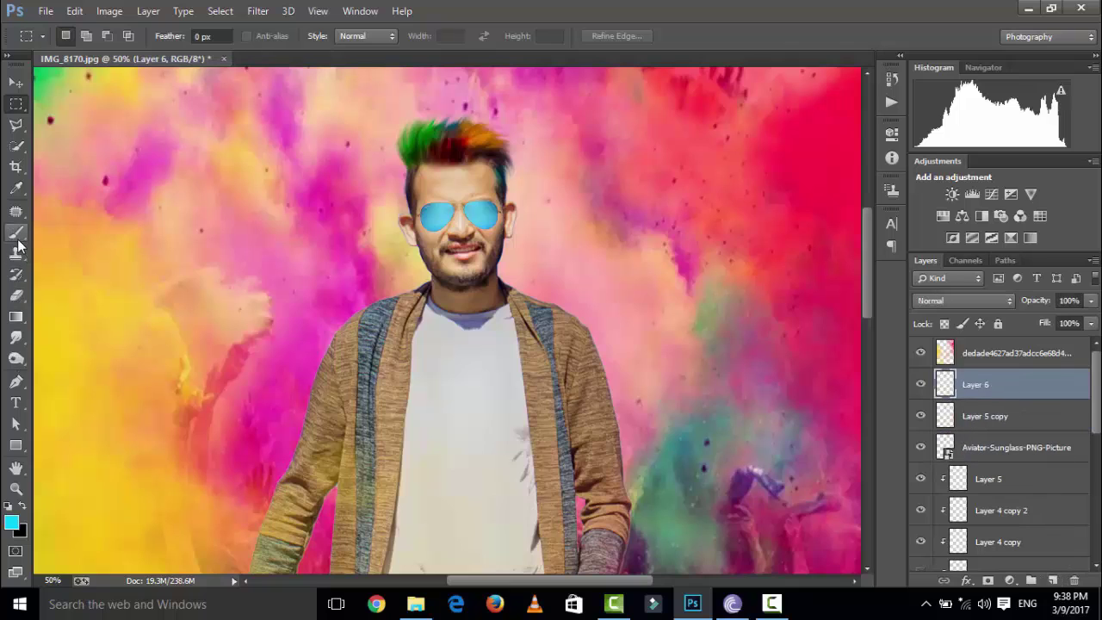
pyautogui.scroll(-3, 975, 473)
pyautogui.click(991, 384)
pyautogui.click(1053, 581)
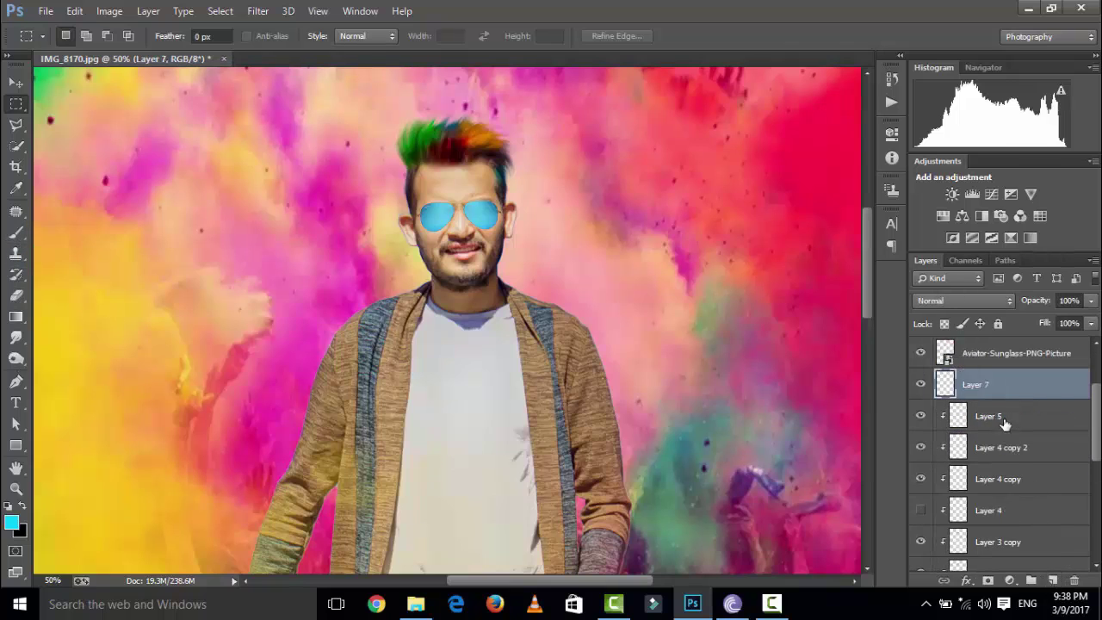
# - Add clipped Overlay Layer 8 and paint orange-yellow across the man's forehead
pyautogui.click(990, 416)
pyautogui.keyDown('ctrl'); pyautogui.click(1053, 581); pyautogui.keyUp('ctrl')
pyautogui.click(15, 232)
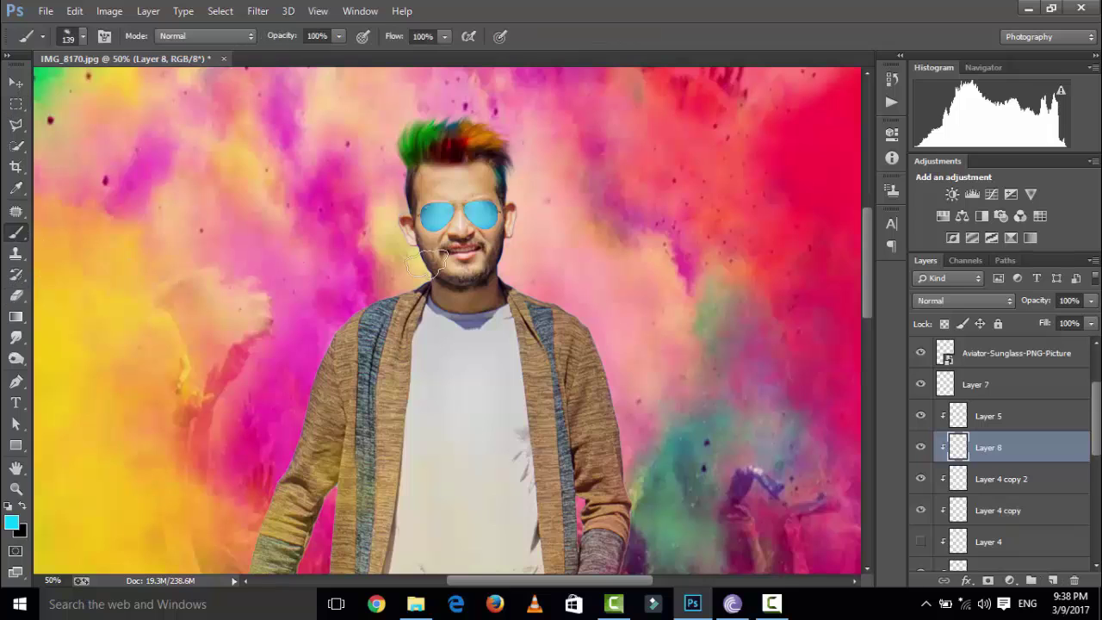
pyautogui.click(953, 300)
pyautogui.click(962, 213)
pyautogui.click(11, 522)
pyautogui.moveTo(910, 259); pyautogui.dragTo(910, 329)
pyautogui.click(1053, 130)
pyautogui.rightClick(607, 249)
pyautogui.moveTo(422, 183); pyautogui.dragTo(457, 183)
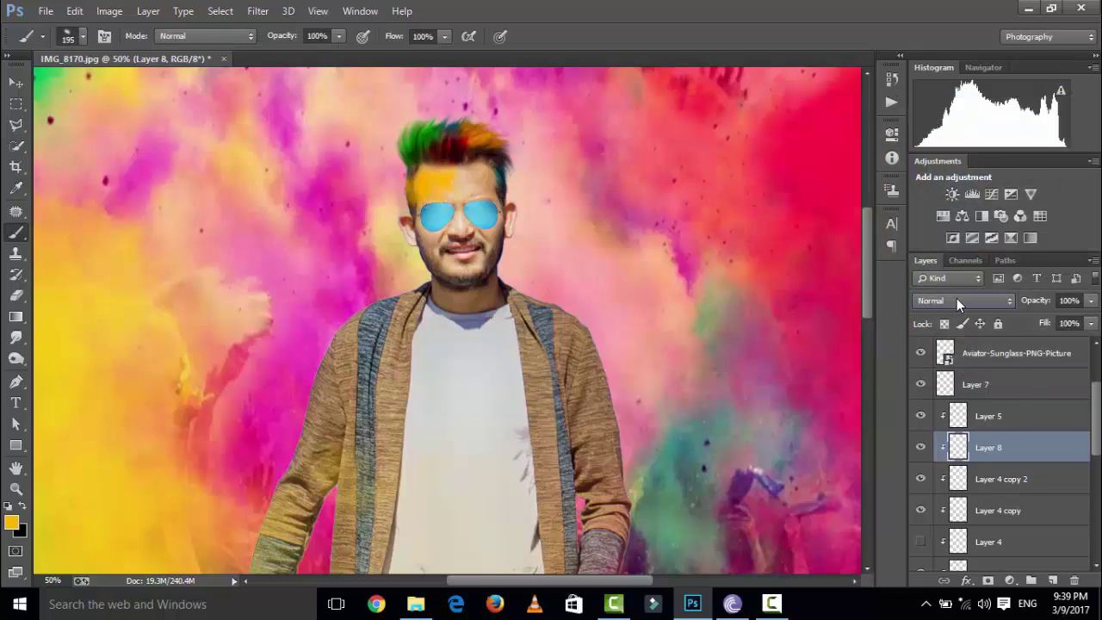
# - Keep Layer 8 on Overlay and paint green onto the cheek
pyautogui.click(962, 301)
pyautogui.click(962, 212)
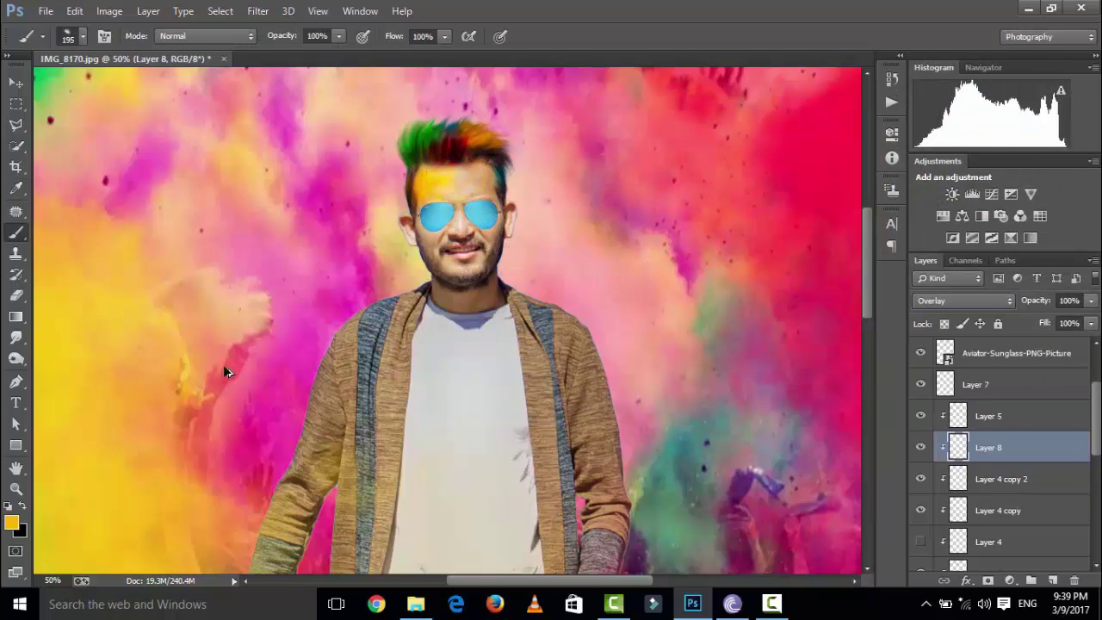
pyautogui.click(11, 523)
pyautogui.moveTo(915, 289); pyautogui.dragTo(910, 280)
pyautogui.click(1054, 130)
pyautogui.moveTo(477, 250); pyautogui.dragTo(499, 244)
# - Reduce the brush to 170 px and dab red onto the face
pyautogui.rightClick(504, 306)
pyautogui.click(953, 454)
pyautogui.rightClick(335, 306)
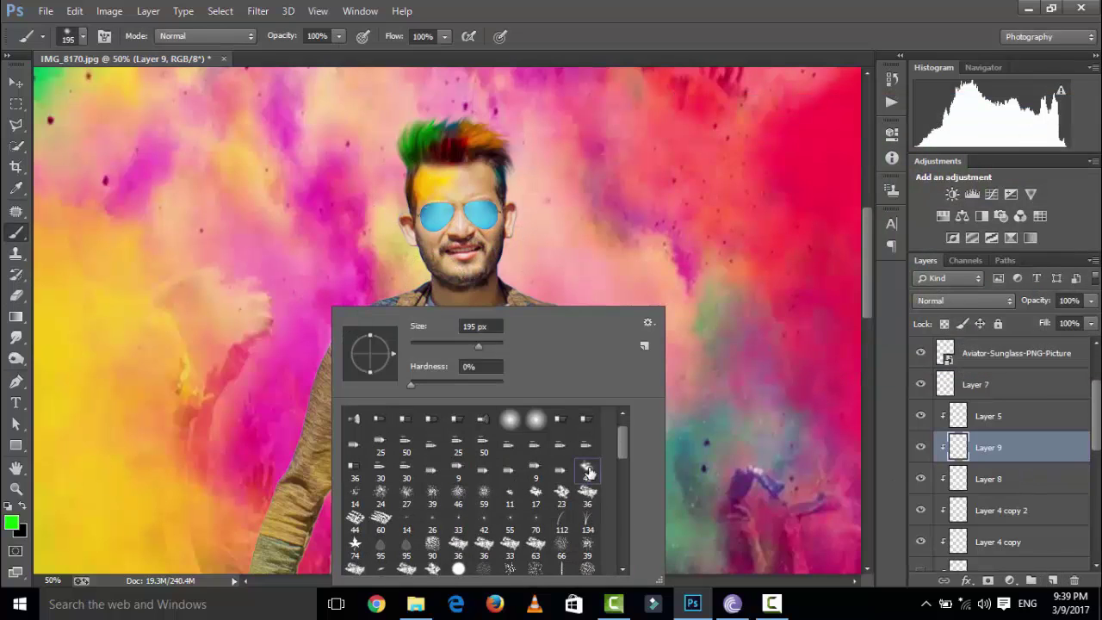
pyautogui.moveTo(482, 348); pyautogui.dragTo(472, 349)
pyautogui.press('Return')
pyautogui.click(10, 522)
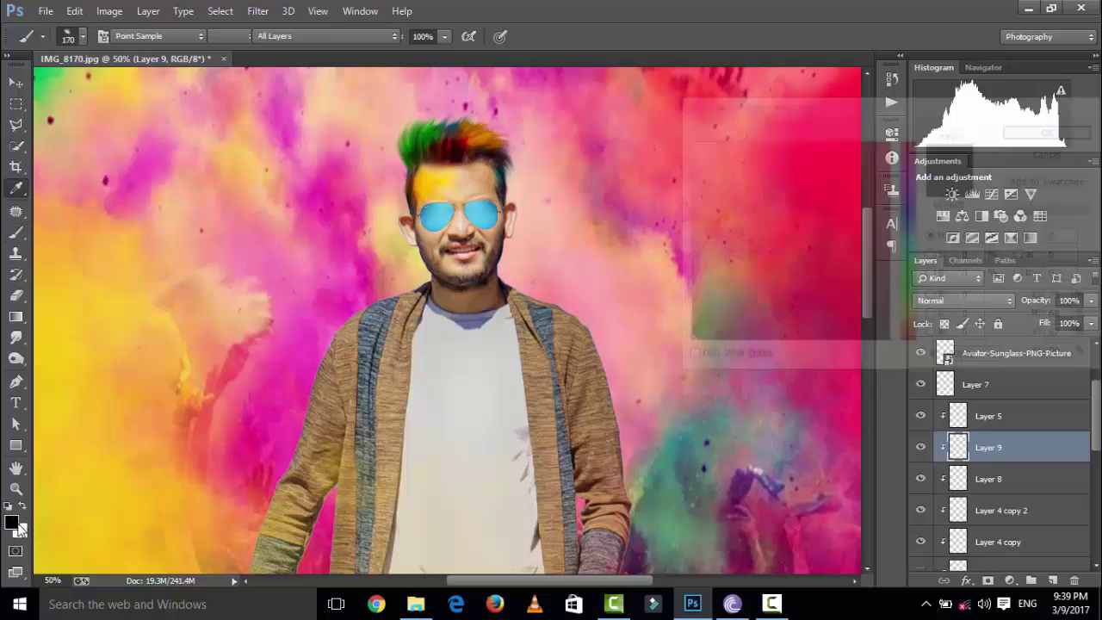
pyautogui.moveTo(918, 322)
pyautogui.mouseDown()
pyautogui.moveTo(911, 181)
pyautogui.moveTo(909, 344)
pyautogui.mouseUp()
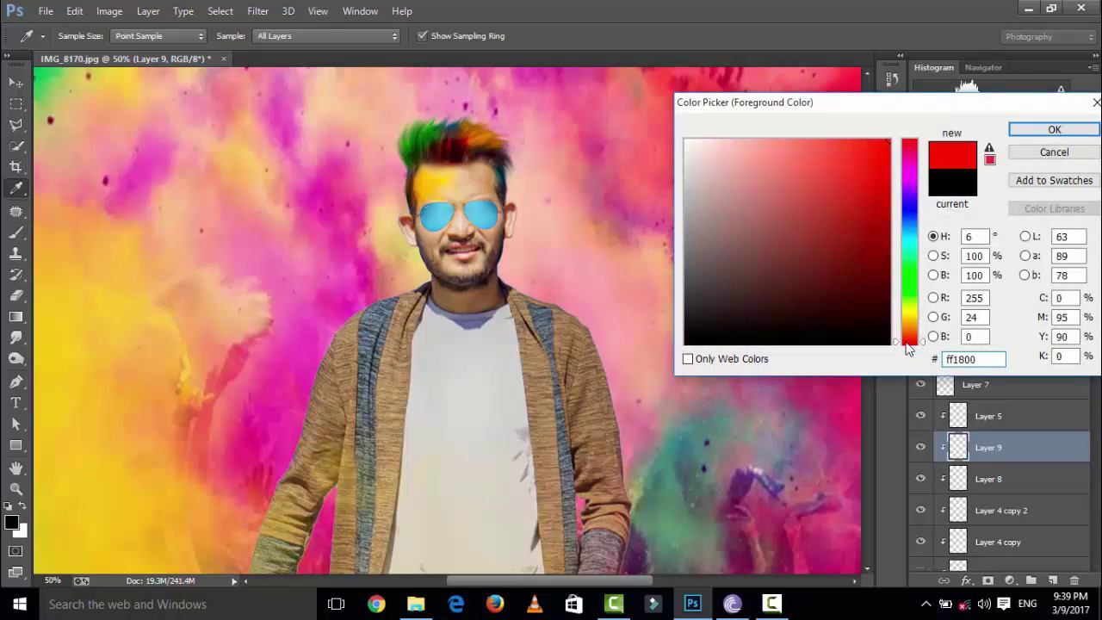
pyautogui.click(1054, 129)
pyautogui.click(495, 231)
# - Set Layer 9 to Overlay and choose bright green as the paint colour
pyautogui.click(947, 303)
pyautogui.click(942, 208)
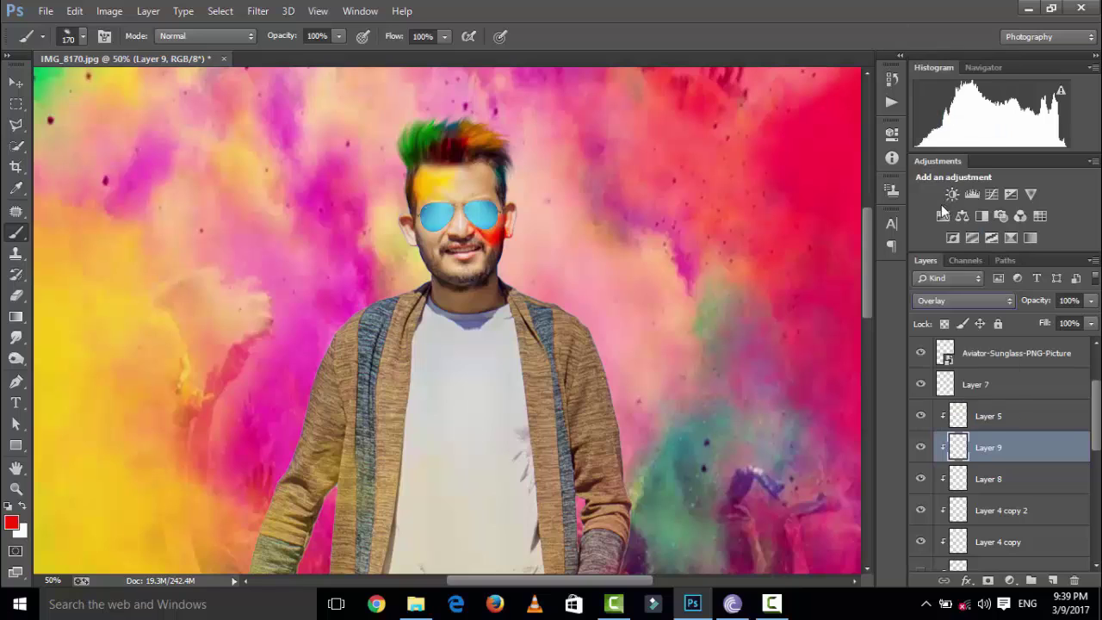
pyautogui.click(11, 522)
pyautogui.click(911, 284)
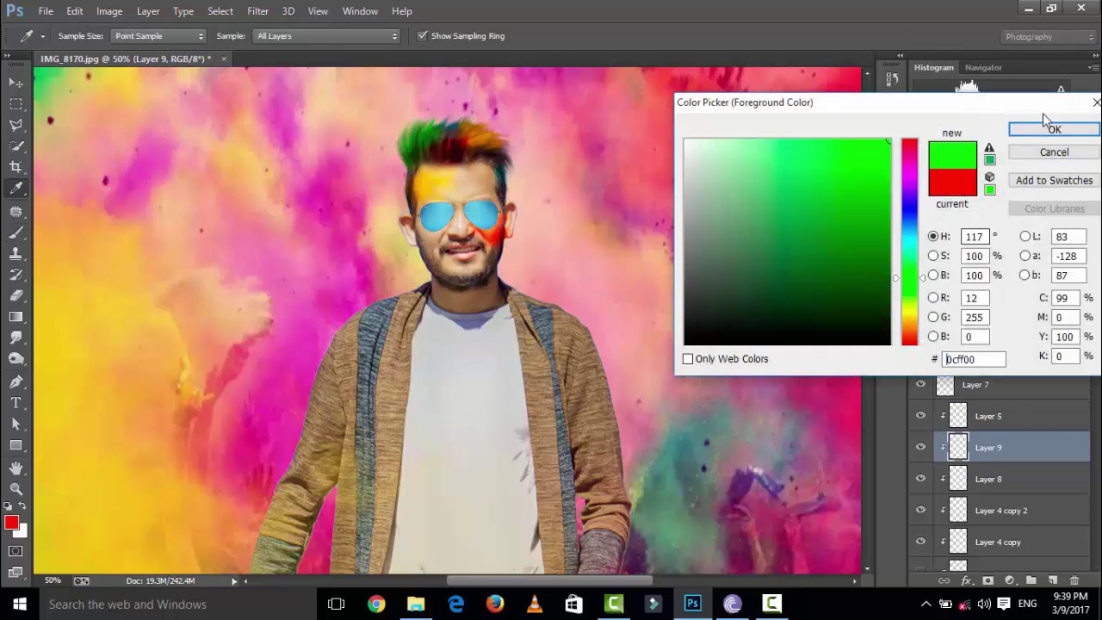
pyautogui.click(1054, 129)
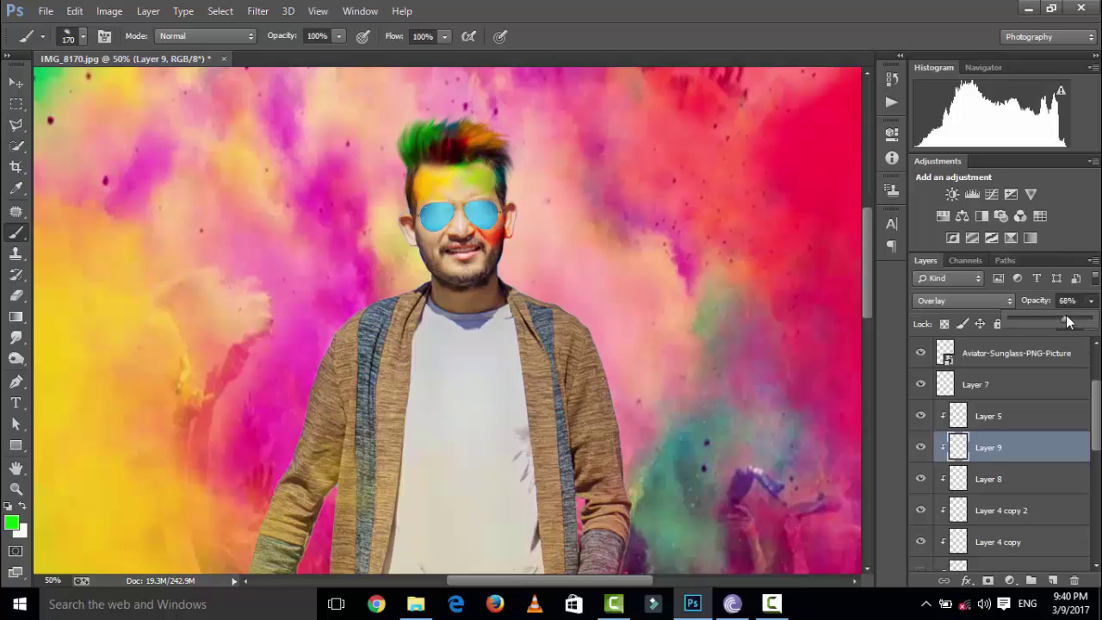
# - Add Layer 10 with a new blend mode and orange as the brush colour
pyautogui.click(1052, 580)
pyautogui.click(962, 301)
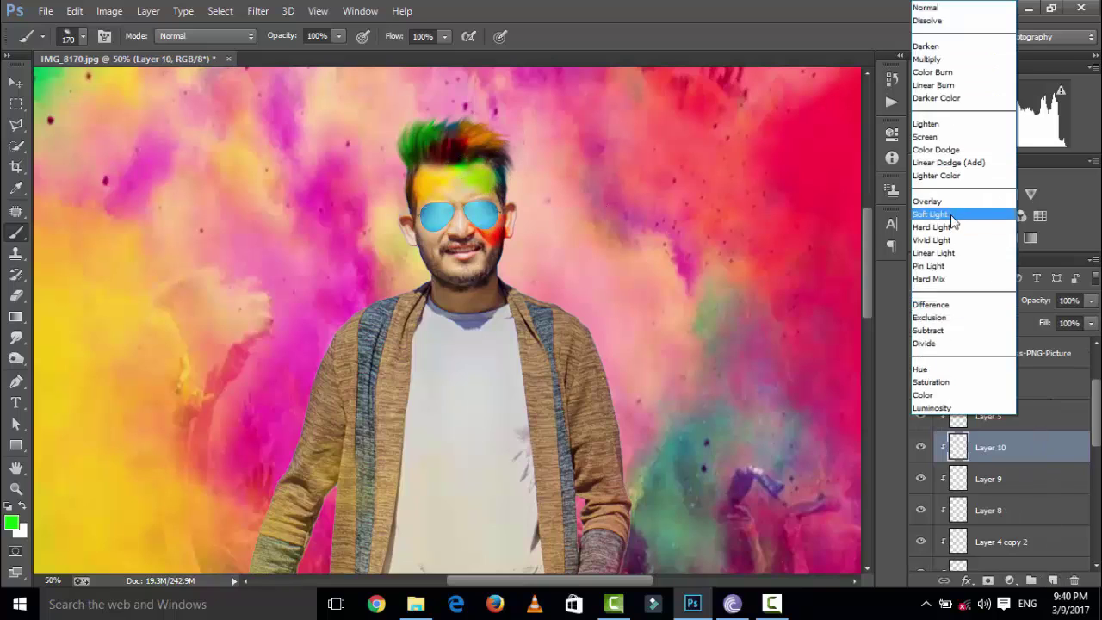
pyautogui.click(952, 222)
pyautogui.click(11, 521)
pyautogui.click(910, 326)
pyautogui.click(889, 140)
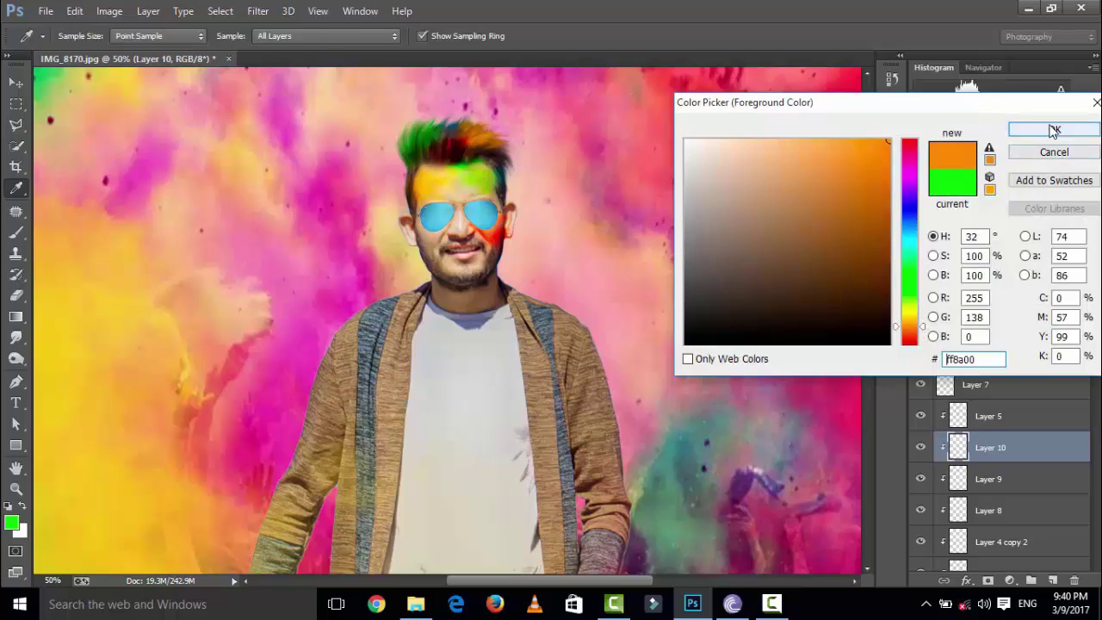
pyautogui.click(1054, 130)
pyautogui.press('b')
pyautogui.moveTo(1058, 319); pyautogui.dragTo(1065, 319)
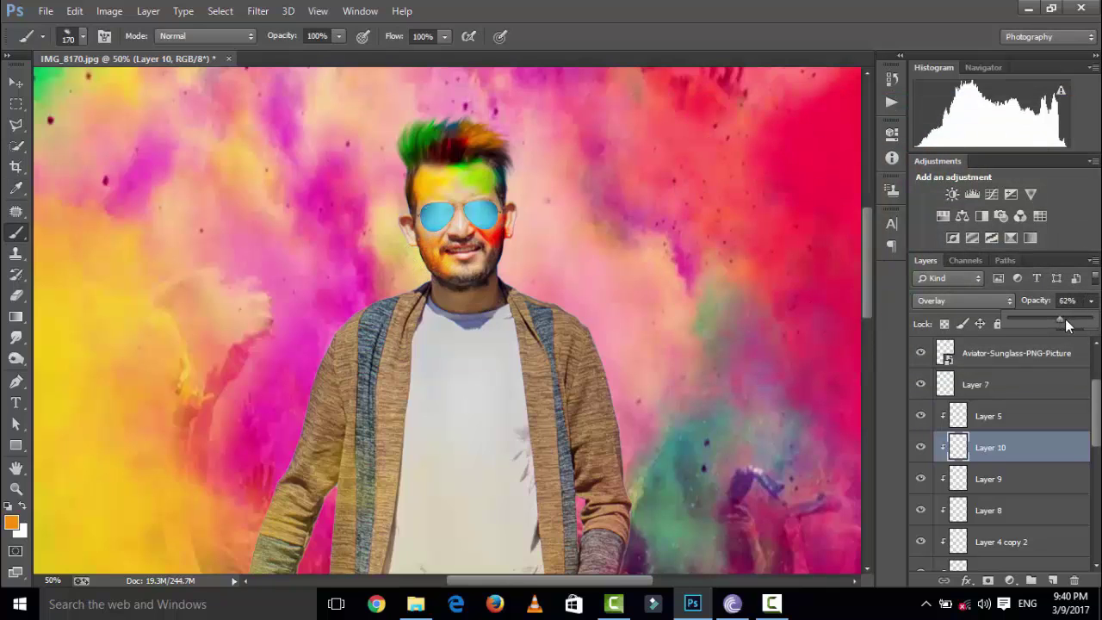
pyautogui.hotkey('ctrl', '-')
pyautogui.hotkey('ctrl', '-')
pyautogui.hotkey('ctrl', '-')
pyautogui.hotkey('ctrl', '+')
pyautogui.hotkey('ctrl', '+')
pyautogui.scroll(-3, 971, 543)
# - Add new Layer 11 and adjust the brush size
pyautogui.scroll(2, 972, 543)
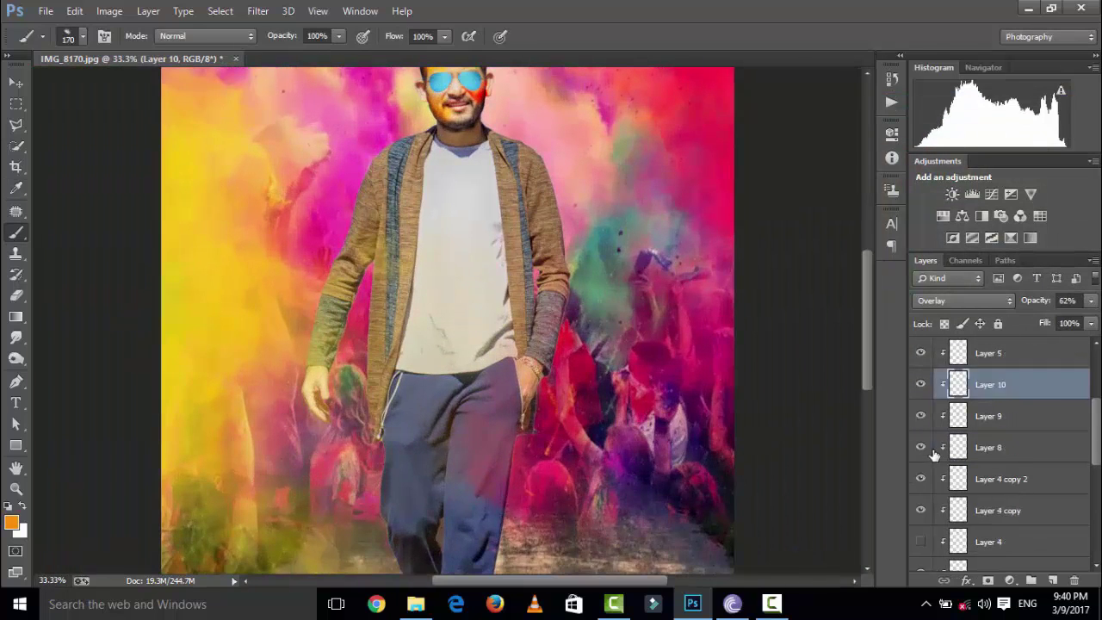
pyautogui.scroll(4, 947, 482)
pyautogui.hotkey('ctrl', '-')
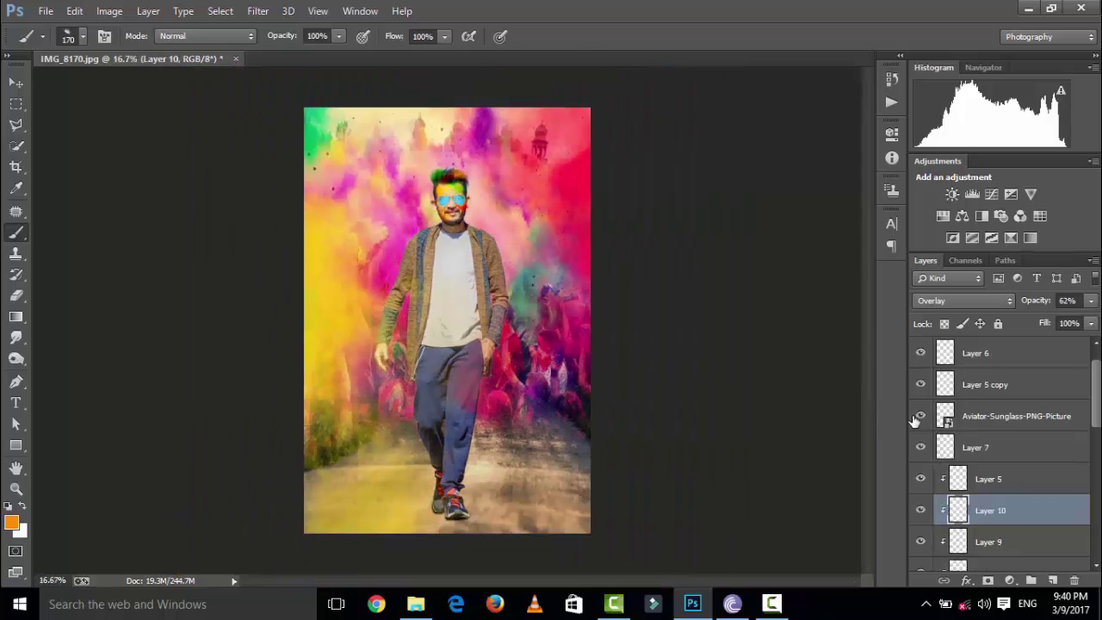
pyautogui.hotkey('ctrl', '+')
pyautogui.click(1052, 580)
pyautogui.rightClick(985, 479)
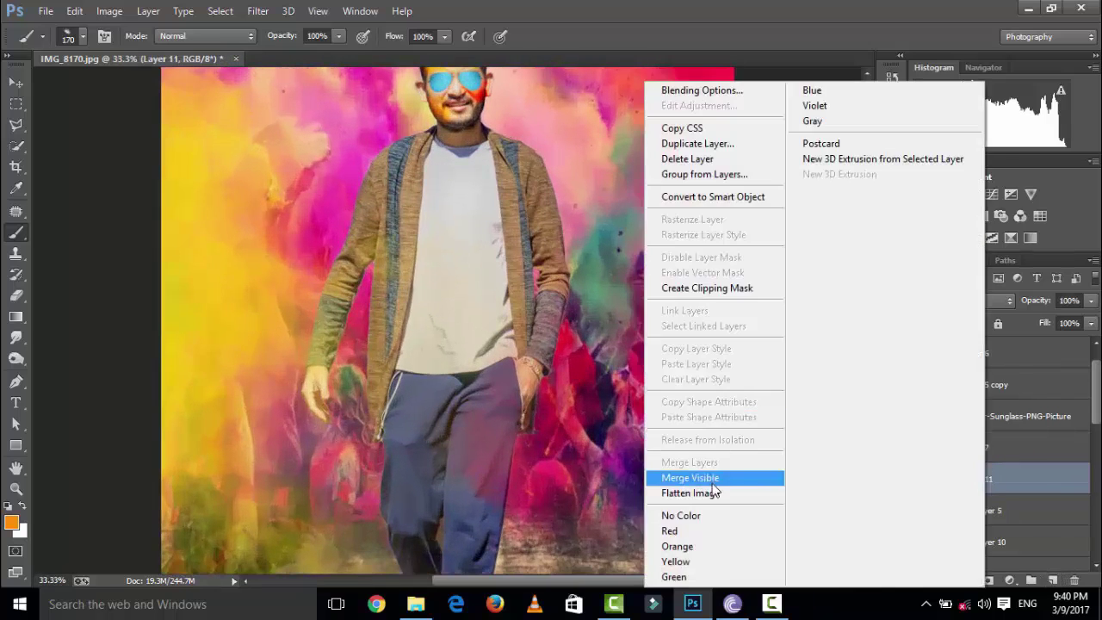
pyautogui.press('Escape')
pyautogui.scroll(-3, 491, 405)
pyautogui.rightClick(517, 312)
pyautogui.moveTo(650, 348); pyautogui.dragTo(668, 349)
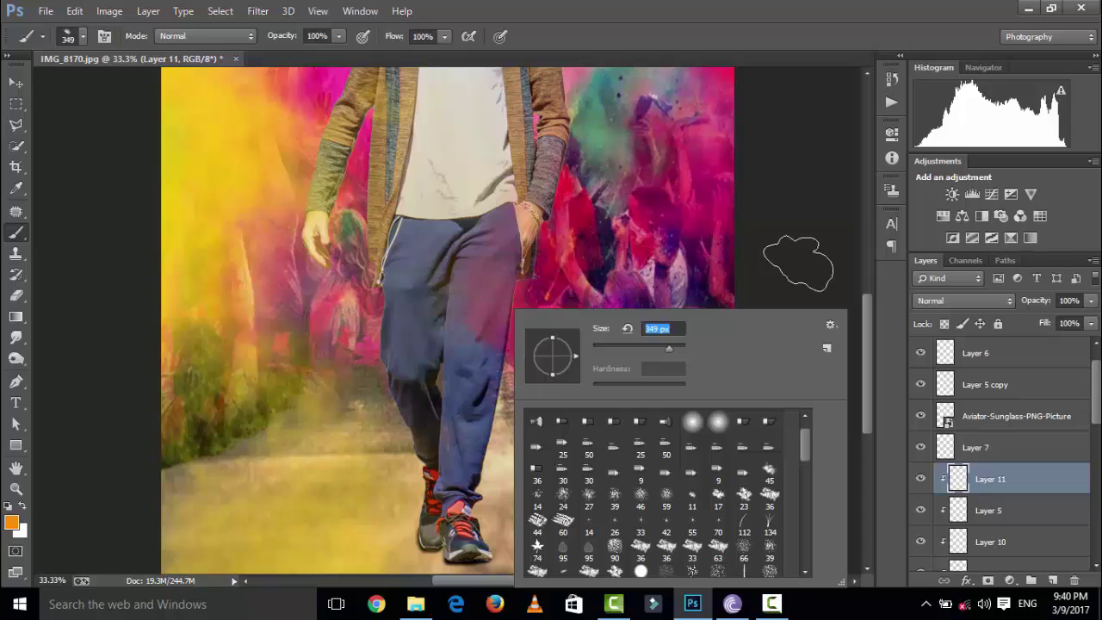
pyautogui.press('Return')
# - Set Layer 11 to Overlay and paint green 42ff00 onto the trousers
pyautogui.hotkey('shift', 'alt', 'o')
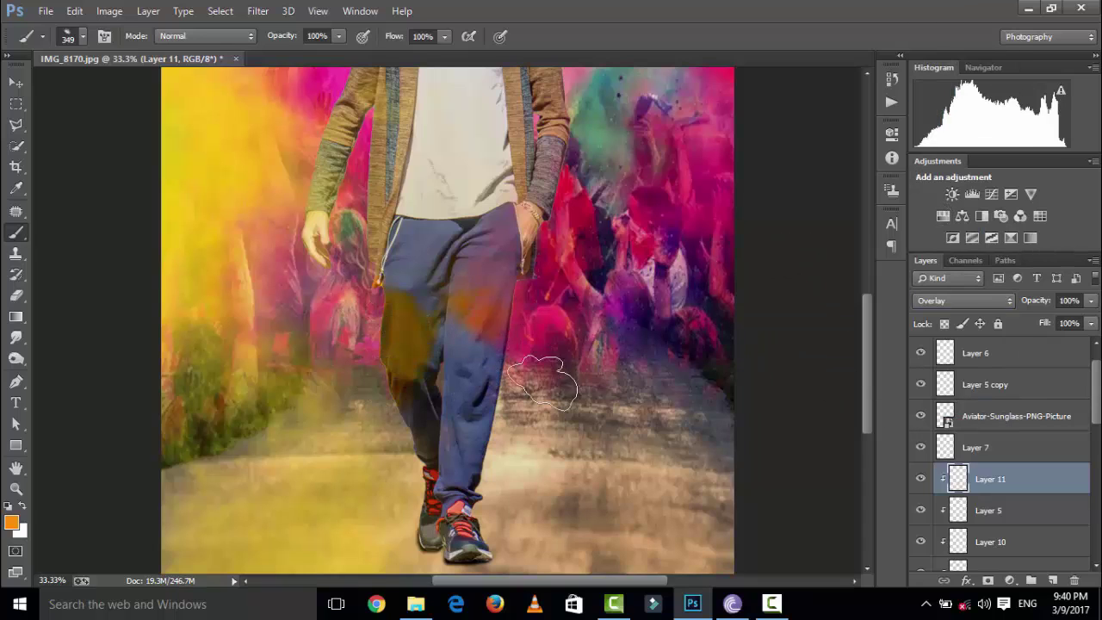
pyautogui.rightClick(448, 333)
pyautogui.click(11, 522)
pyautogui.write('42ff00')
pyautogui.press('Return')
pyautogui.click(409, 358)
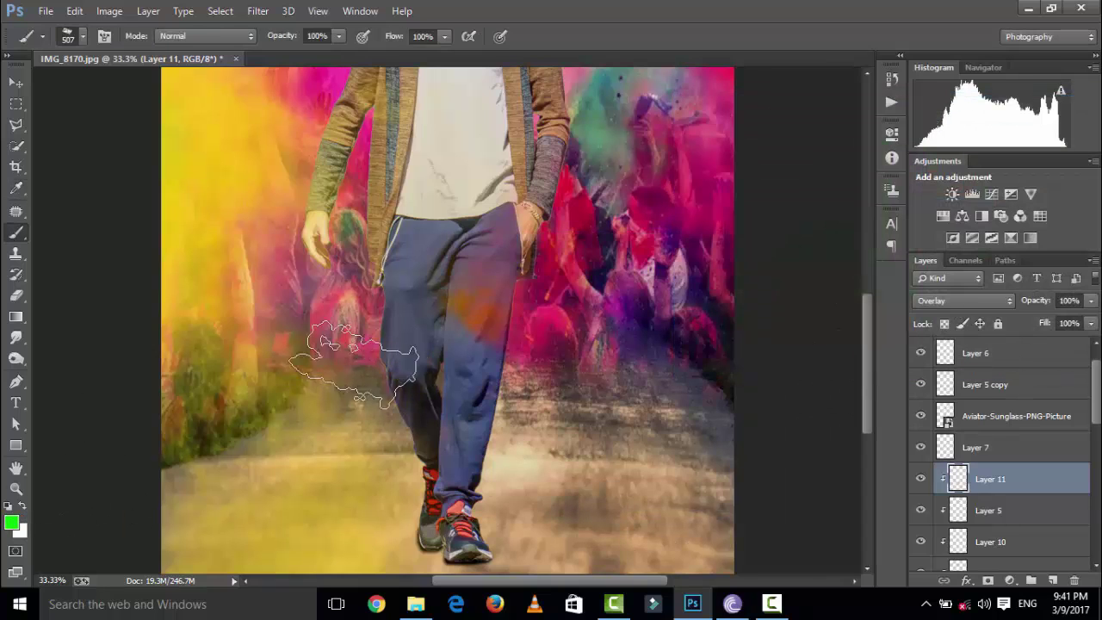
# - Try several blend modes on Layer 11, settling on Soft Light
pyautogui.click(947, 300)
pyautogui.click(939, 369)
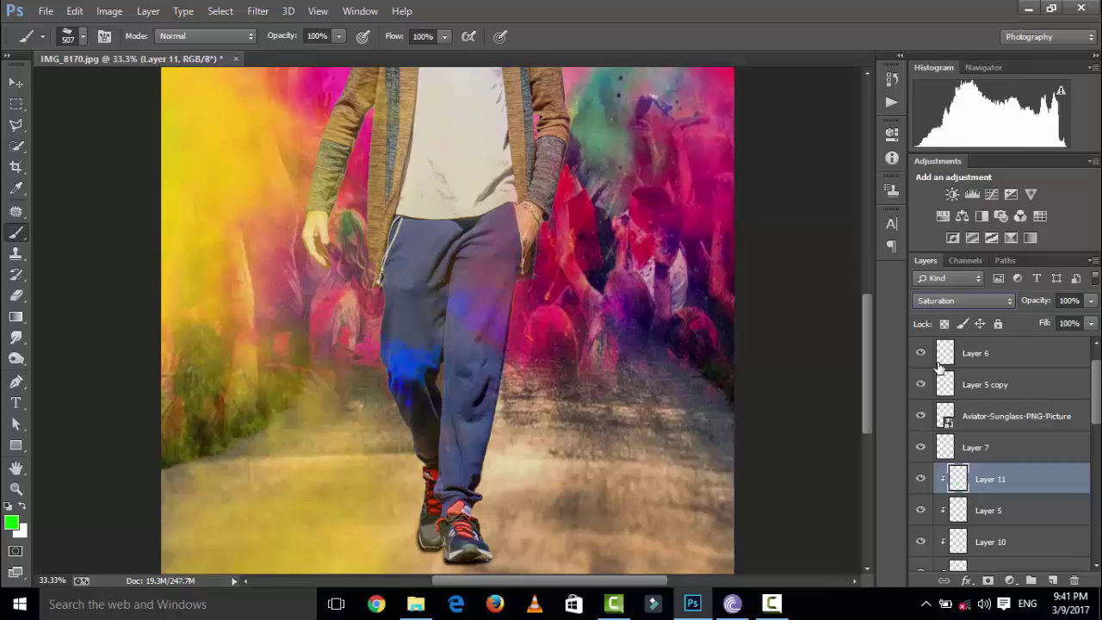
pyautogui.click(954, 301)
pyautogui.click(938, 203)
pyautogui.click(951, 300)
pyautogui.click(939, 224)
pyautogui.click(951, 300)
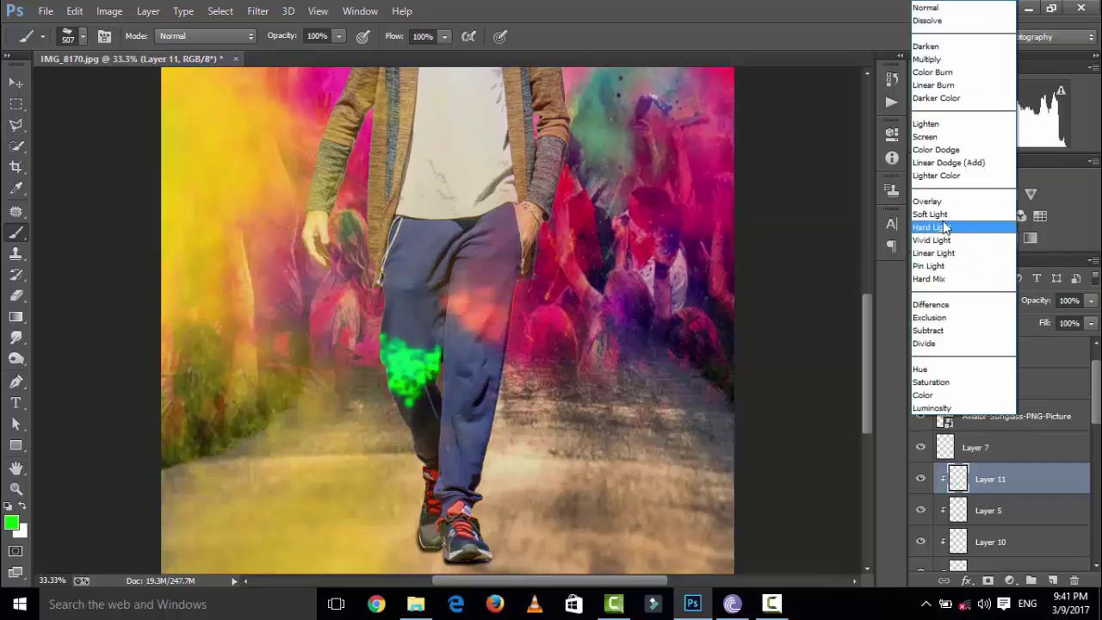
pyautogui.click(930, 213)
pyautogui.click(951, 301)
pyautogui.click(934, 214)
# - Pick orange, then change the foreground colour to yellow
pyautogui.click(13, 522)
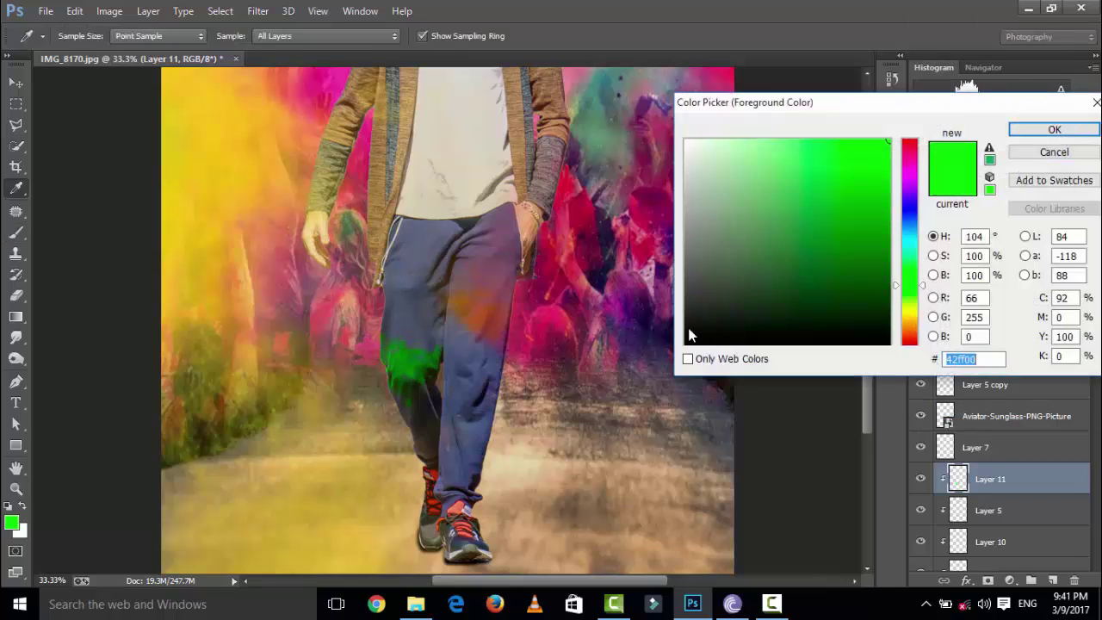
pyautogui.click(910, 334)
pyautogui.click(890, 140)
pyautogui.click(1054, 130)
pyautogui.click(11, 521)
pyautogui.click(910, 313)
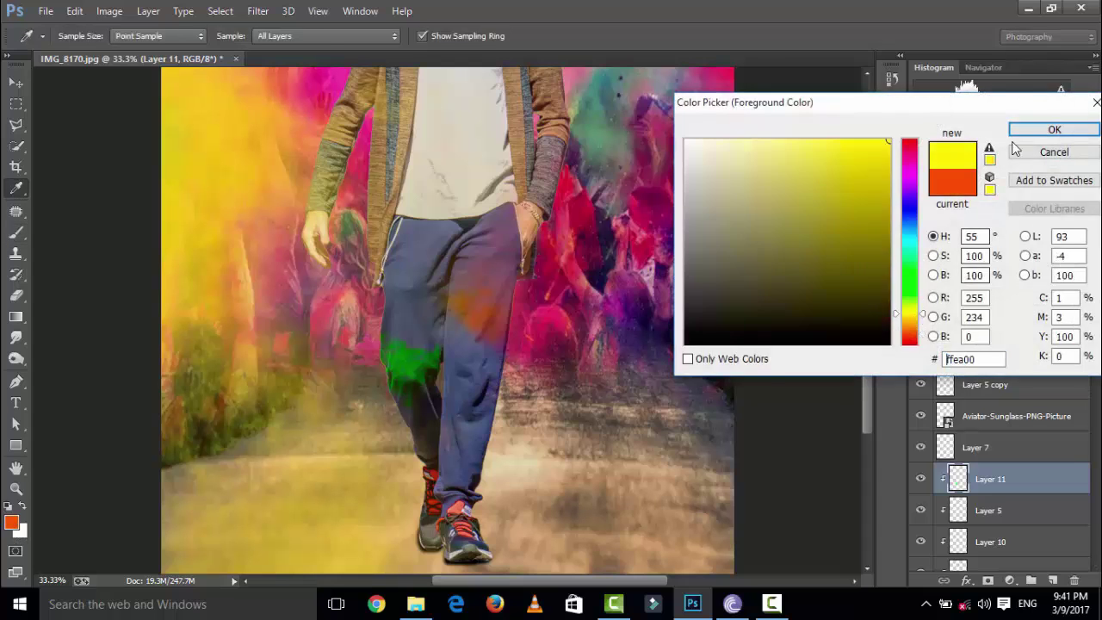
pyautogui.click(1053, 129)
# - Add Layer 12 clipped to Layer 11 and paint yellow over the hand and left leg
pyautogui.click(1054, 579)
pyautogui.rightClick(990, 479)
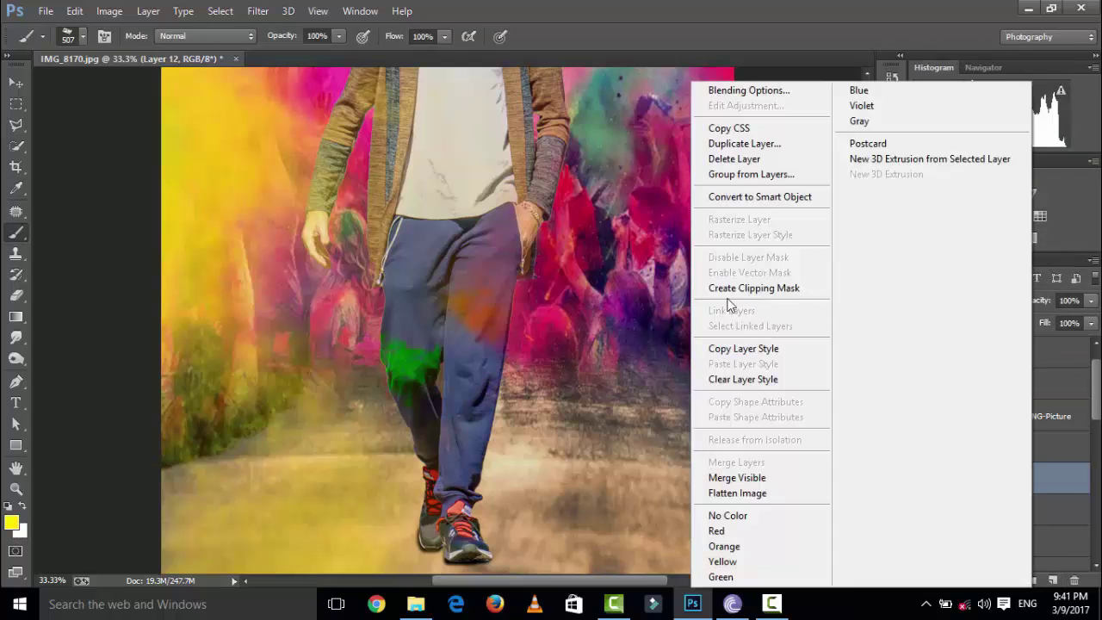
pyautogui.click(741, 288)
pyautogui.click(362, 252)
pyautogui.hotkey('ctrl', '-')
pyautogui.hotkey('ctrl', '-')
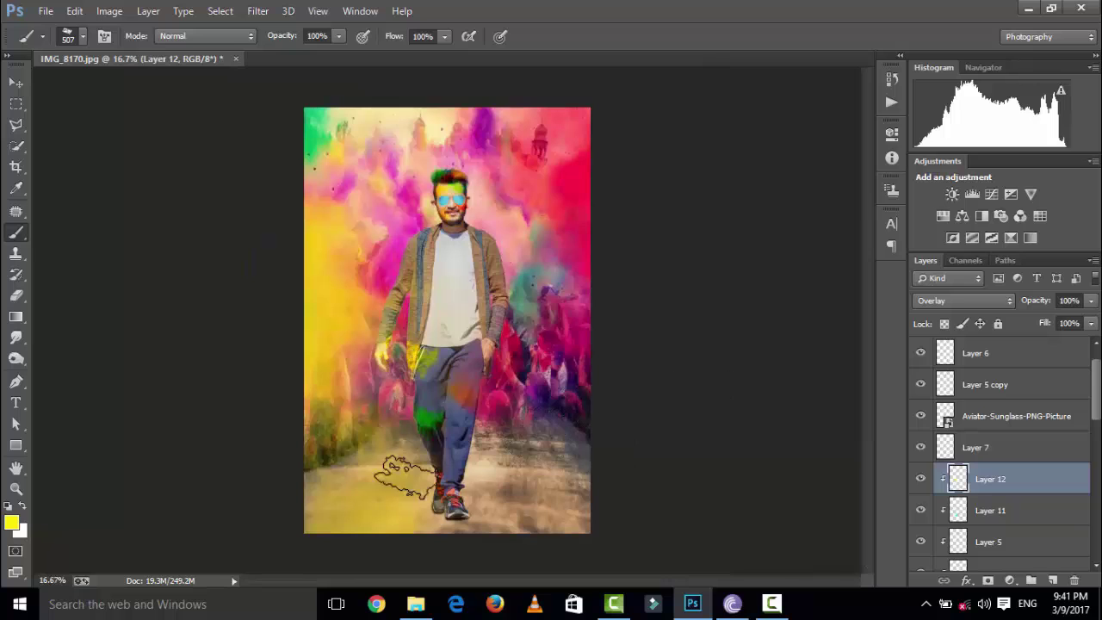
pyautogui.moveTo(495, 424)
pyautogui.mouseDown()
pyautogui.moveTo(498, 482)
pyautogui.moveTo(508, 422)
pyautogui.mouseUp()
pyautogui.scroll(-1, 738, 505)
pyautogui.scroll(2, 737, 505)
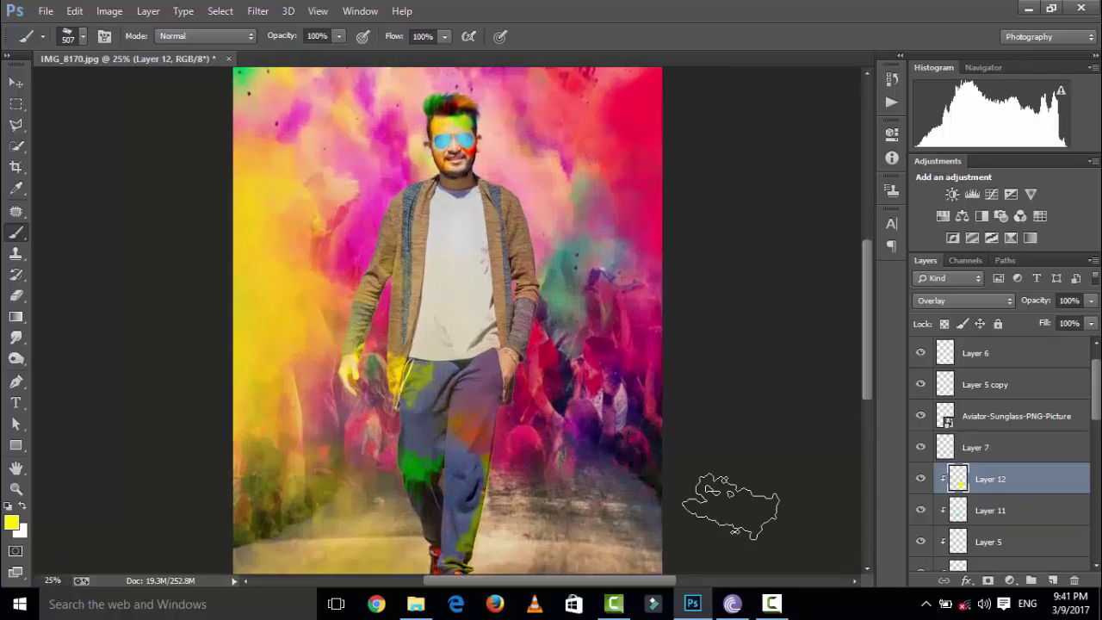
pyautogui.scroll(-2, 738, 505)
pyautogui.scroll(3, 738, 505)
pyautogui.scroll(3, 602, 327)
# - Create Layer 13 and clip it to the layer below
pyautogui.rightClick(990, 479)
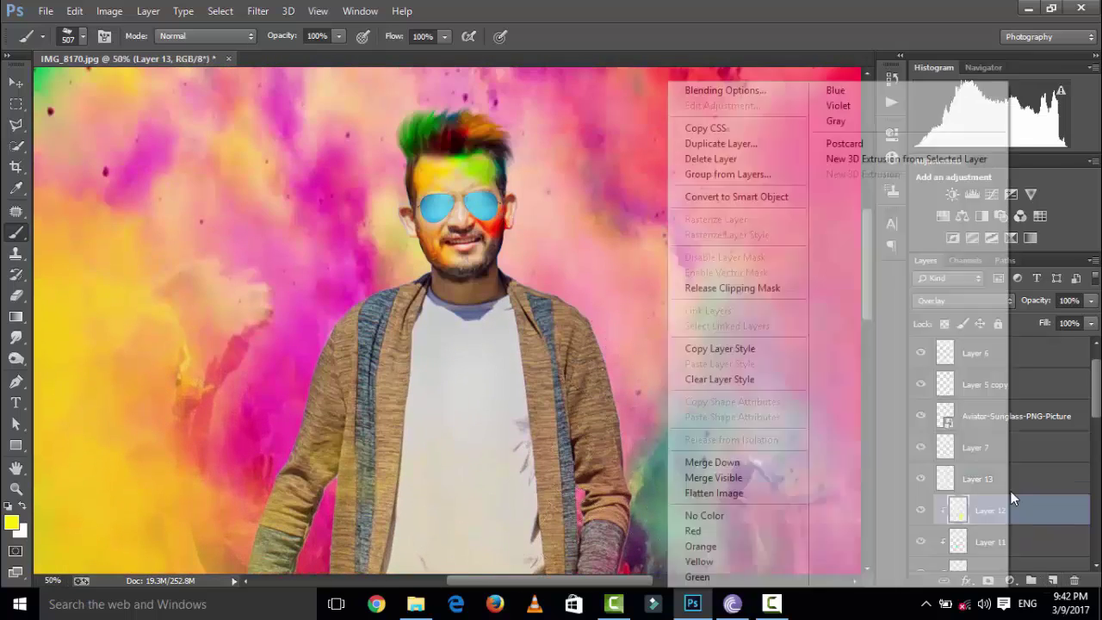
pyautogui.press('Escape')
pyautogui.click(1050, 581)
pyautogui.rightClick(1013, 474)
pyautogui.click(763, 293)
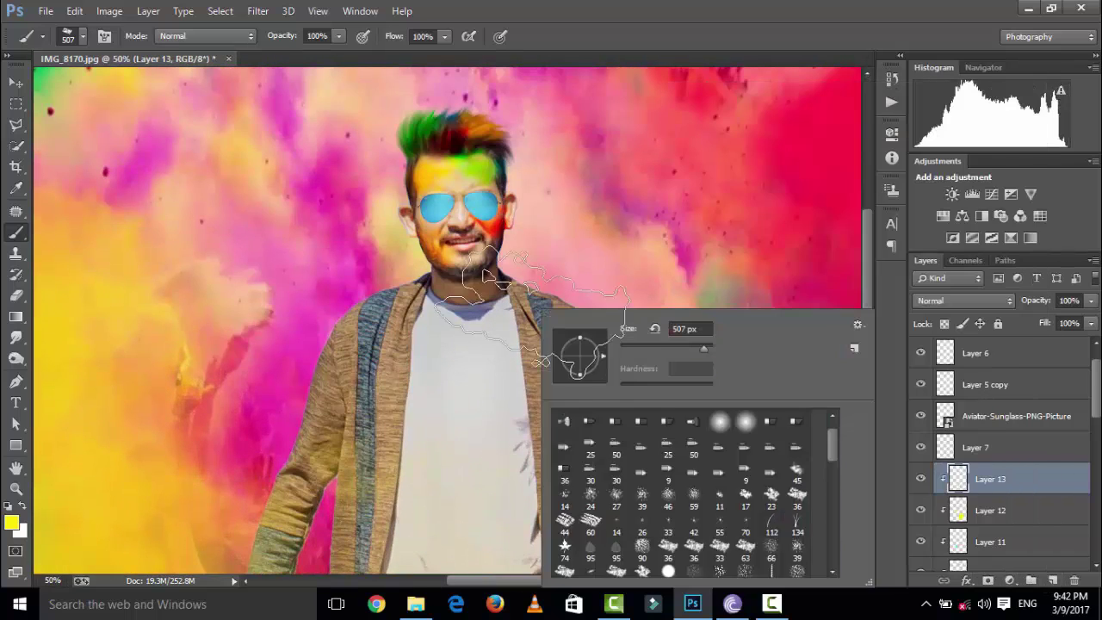
# - Try splatter brush presets at 1824 px, stamping and undoing yellow on the shirt
pyautogui.rightClick(544, 312)
pyautogui.moveTo(832, 457); pyautogui.dragTo(836, 510)
pyautogui.click(669, 561)
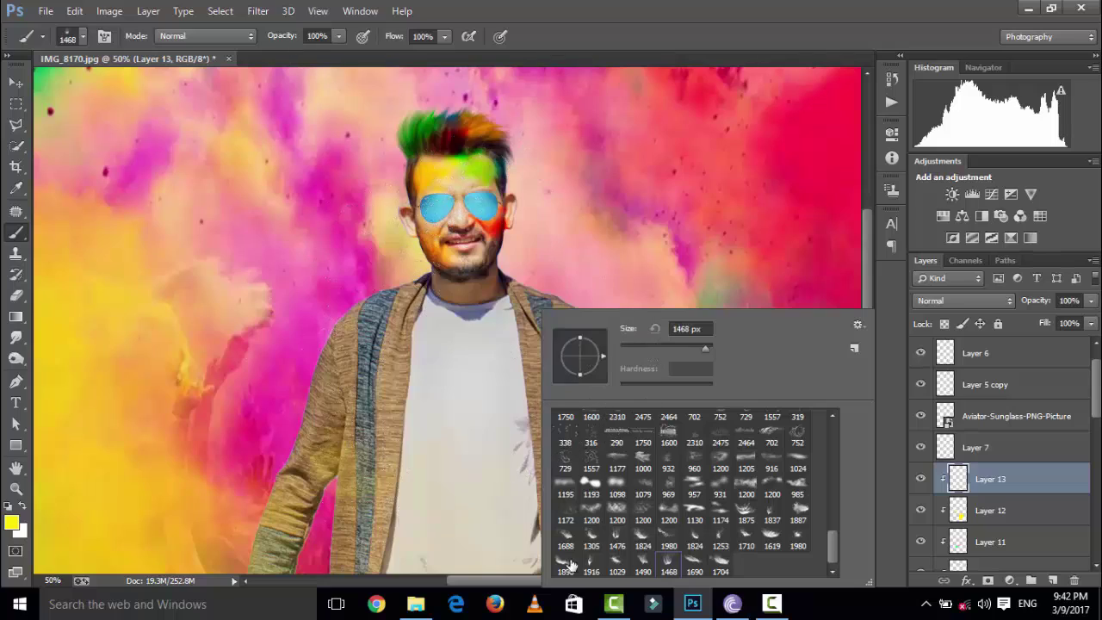
pyautogui.doubleClick(620, 560)
pyautogui.rightClick(630, 311)
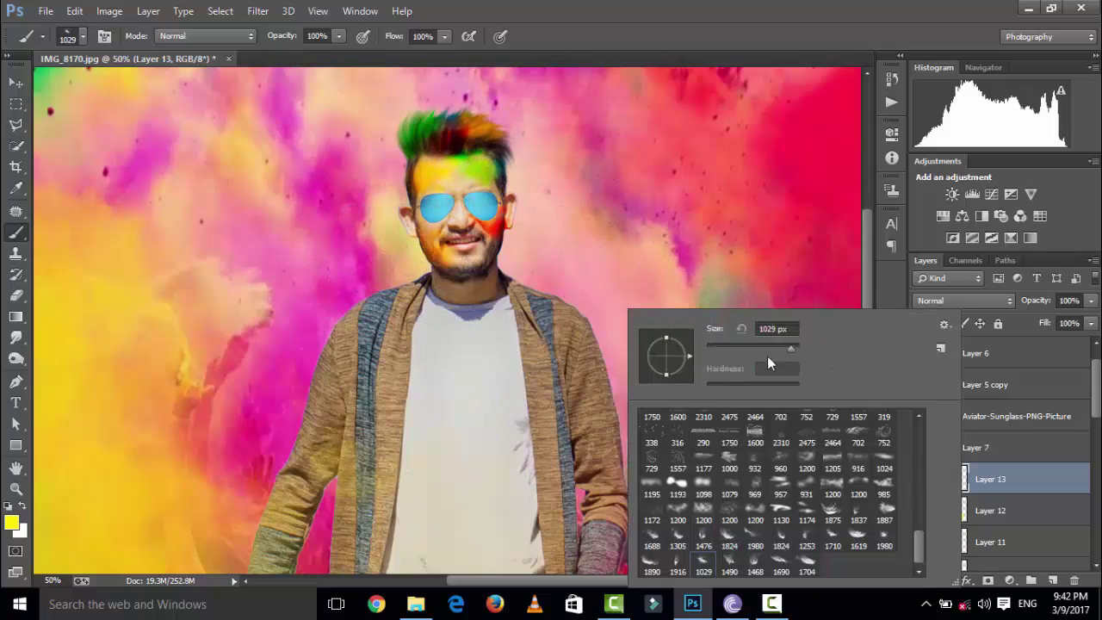
pyautogui.write('1824')
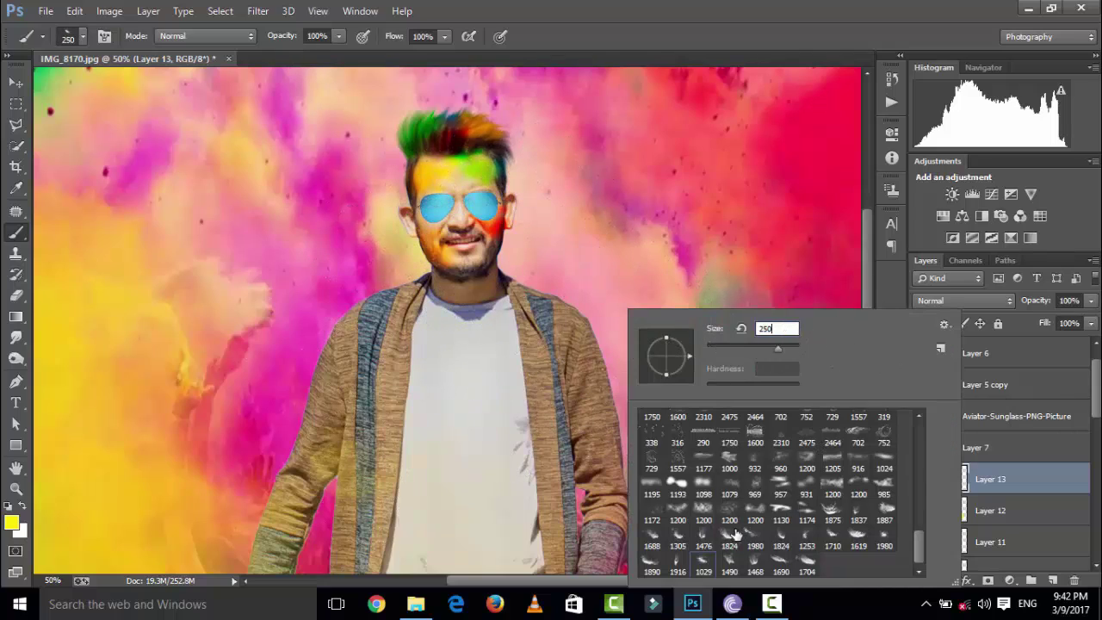
pyautogui.press('Return')
pyautogui.click(607, 393)
pyautogui.hotkey('ctrl', 'z')
# - Switch to the 1688 px splatter brush and paint yellow on the jacket
pyautogui.rightClick(607, 393)
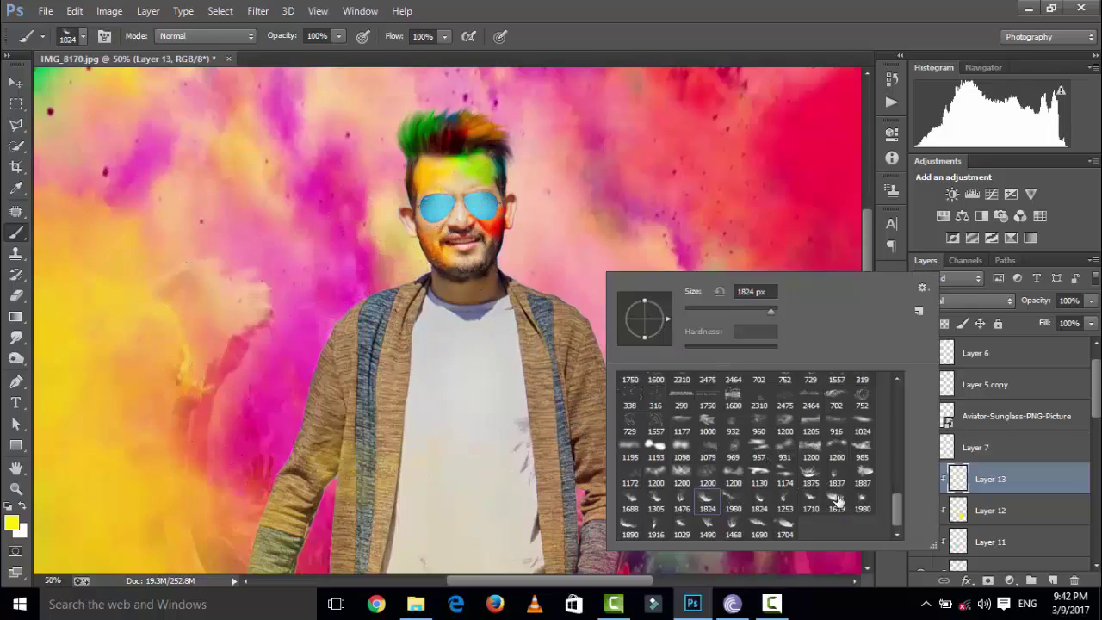
pyautogui.click(630, 508)
pyautogui.click(455, 388)
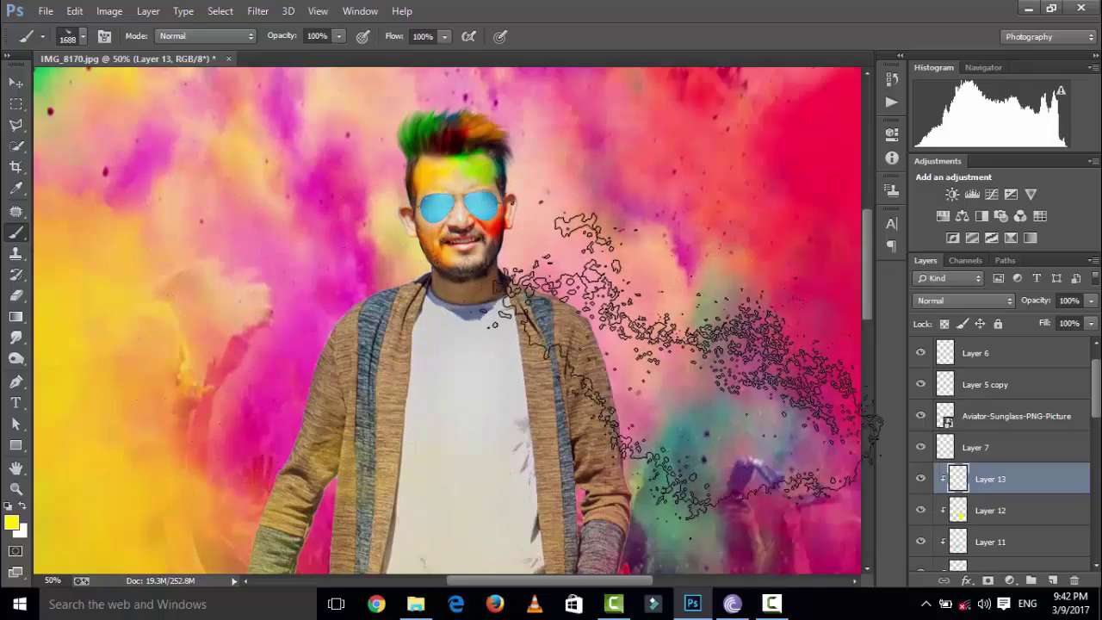
pyautogui.rightClick(689, 363)
pyautogui.press('Return')
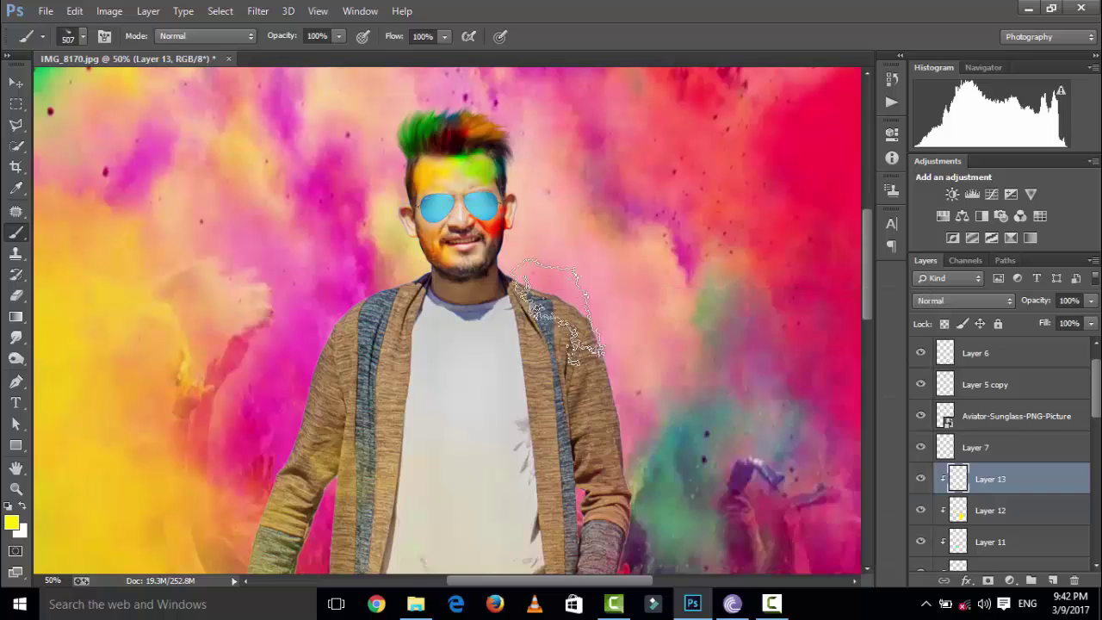
# - Enlarge the yellow splatter to about 184% over the jacket
pyautogui.press('v')
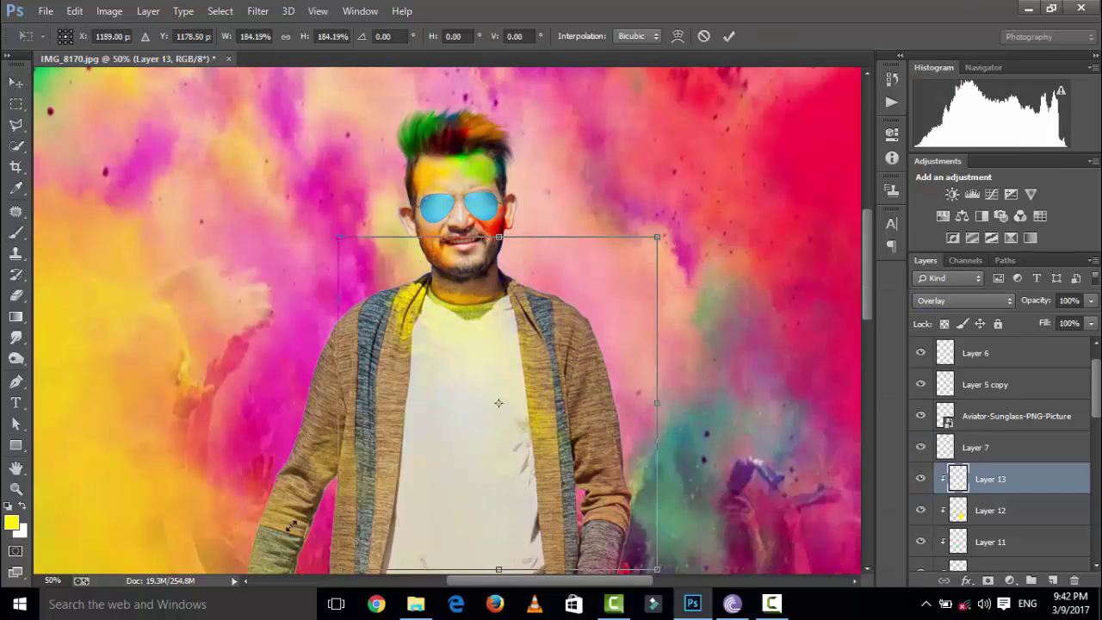
pyautogui.moveTo(485, 417); pyautogui.dragTo(436, 523)
pyautogui.press('Return')
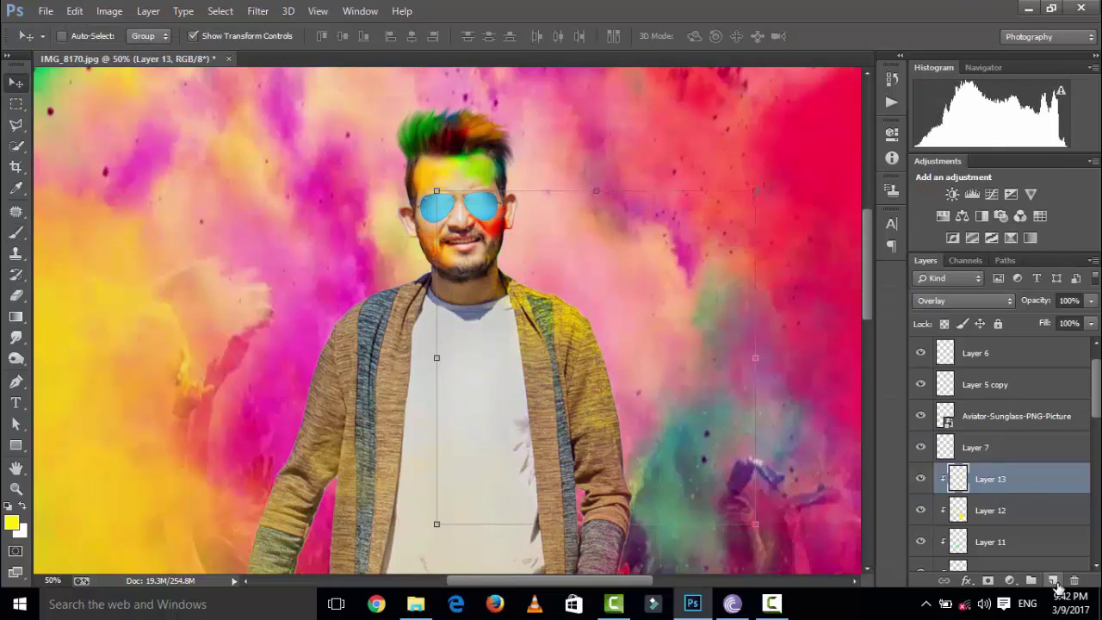
# - Add Layer 14 clipped to the layer below with bright blue as the brush colour
pyautogui.click(1052, 581)
pyautogui.rightClick(1016, 479)
pyautogui.click(824, 291)
pyautogui.click(11, 523)
pyautogui.click(906, 235)
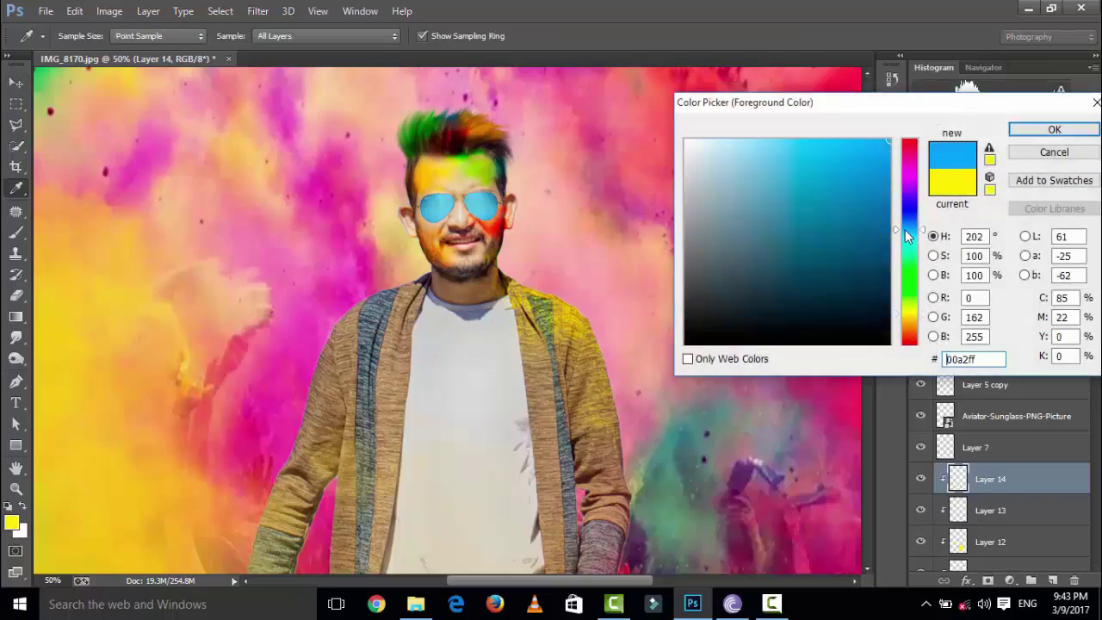
pyautogui.click(1040, 133)
pyautogui.click(17, 232)
# - Stamp blue powder with 1980, 1875 and 1887 px scatter brushes
pyautogui.rightClick(392, 310)
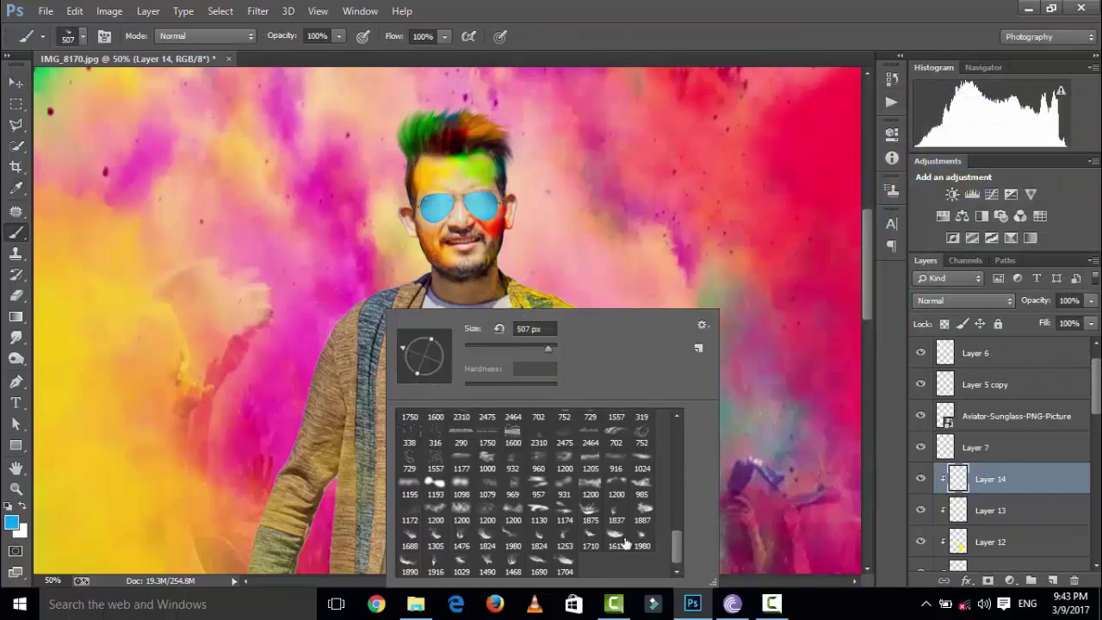
pyautogui.click(637, 539)
pyautogui.press('Return')
pyautogui.rightClick(258, 315)
pyautogui.click(459, 515)
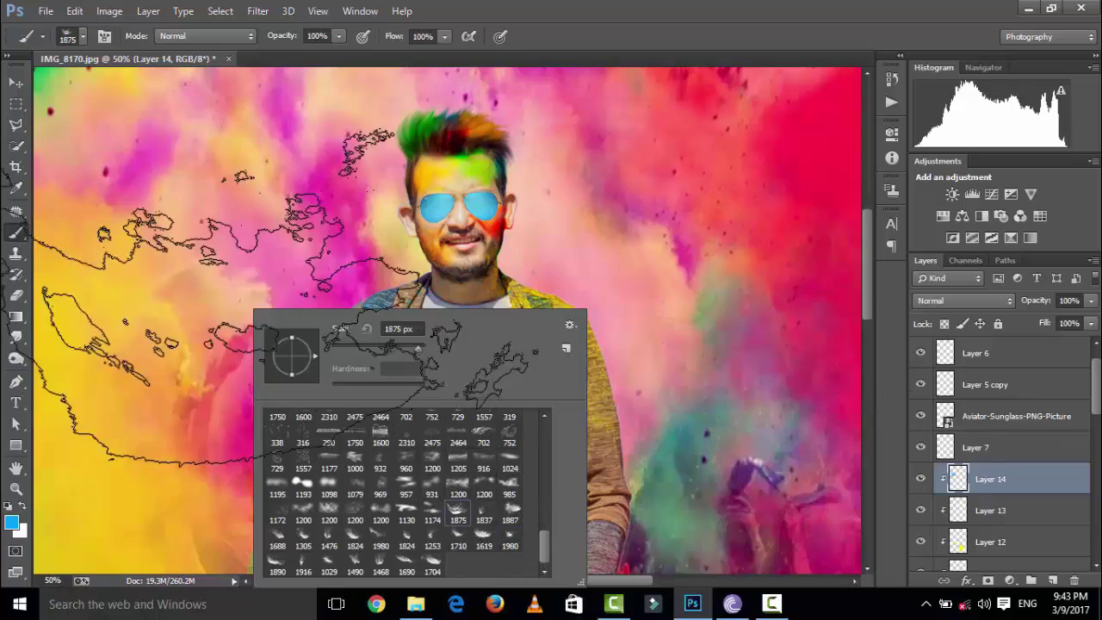
pyautogui.press('Return')
pyautogui.rightClick(297, 222)
pyautogui.click(551, 430)
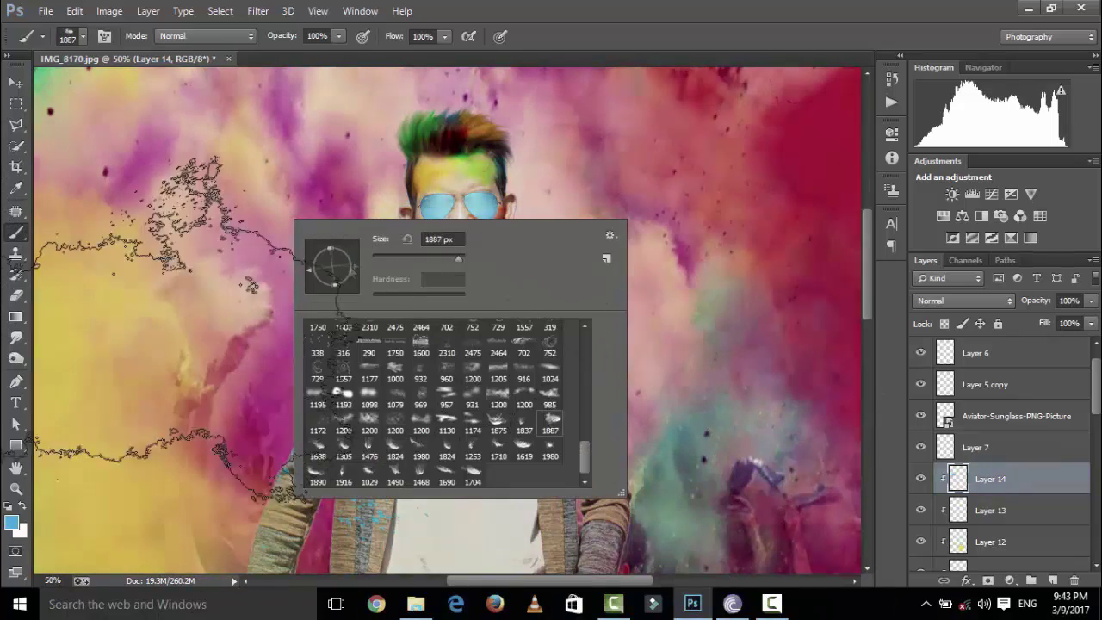
pyautogui.press('Return')
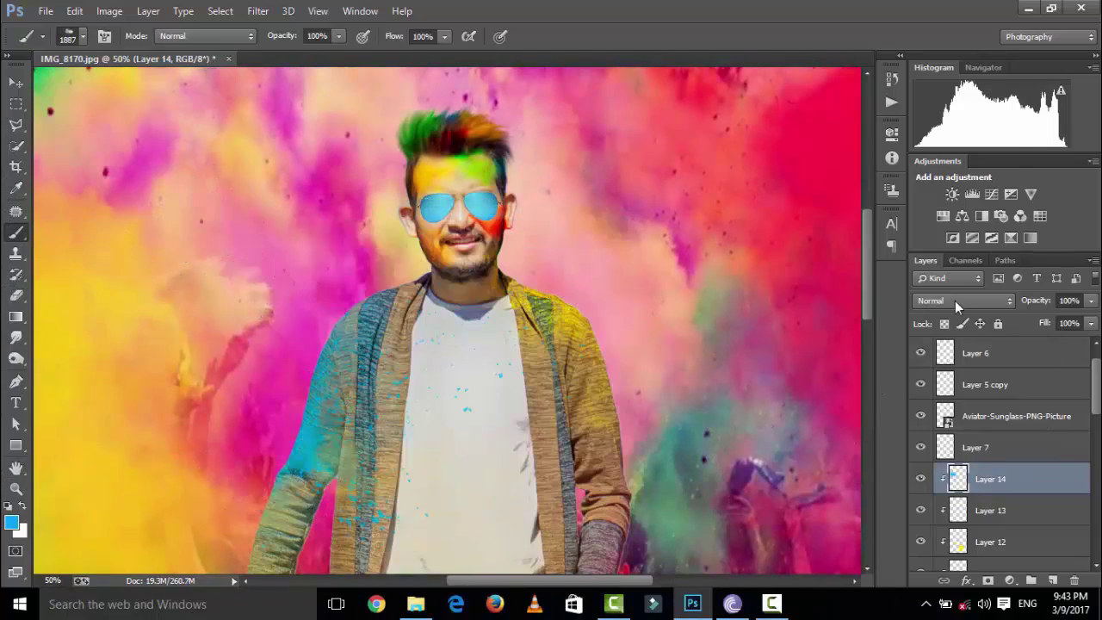
# - Set Layer 14 to Overlay and hide Layer 12's yellow leg tint
pyautogui.click(955, 301)
pyautogui.click(959, 192)
pyautogui.hotkey('ctrl', '-')
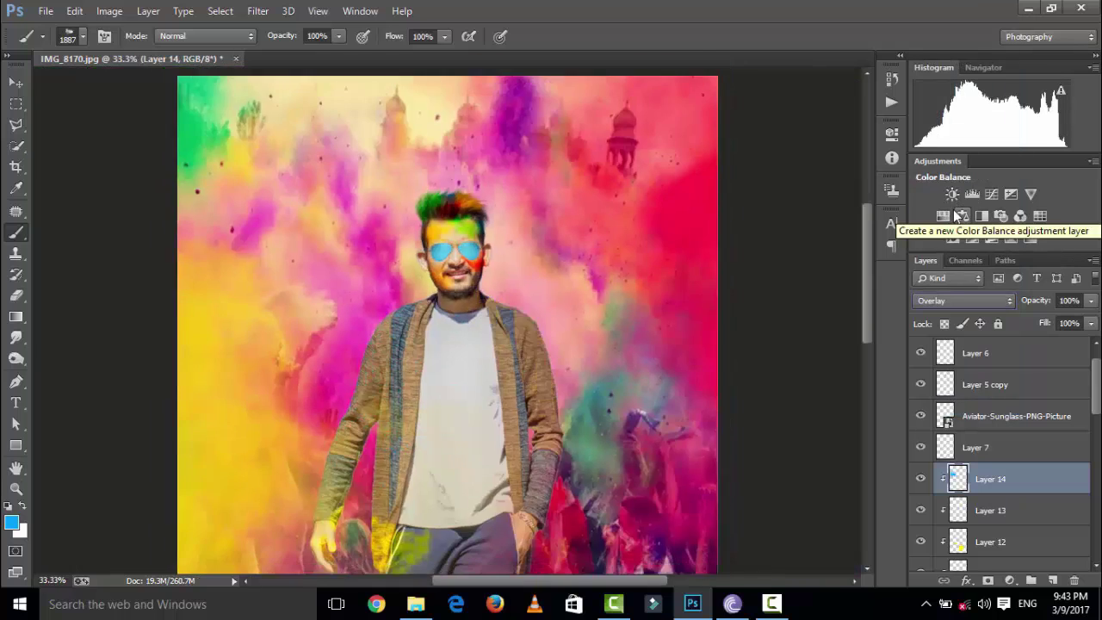
pyautogui.hotkey('ctrl', '-')
pyautogui.scroll(-1, 921, 515)
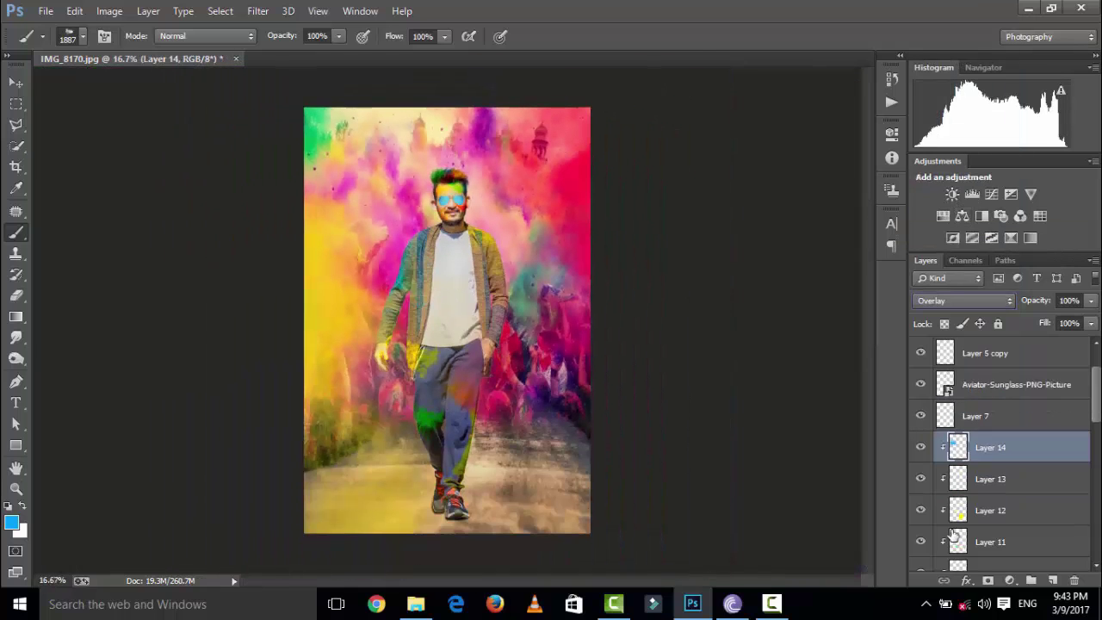
pyautogui.click(921, 511)
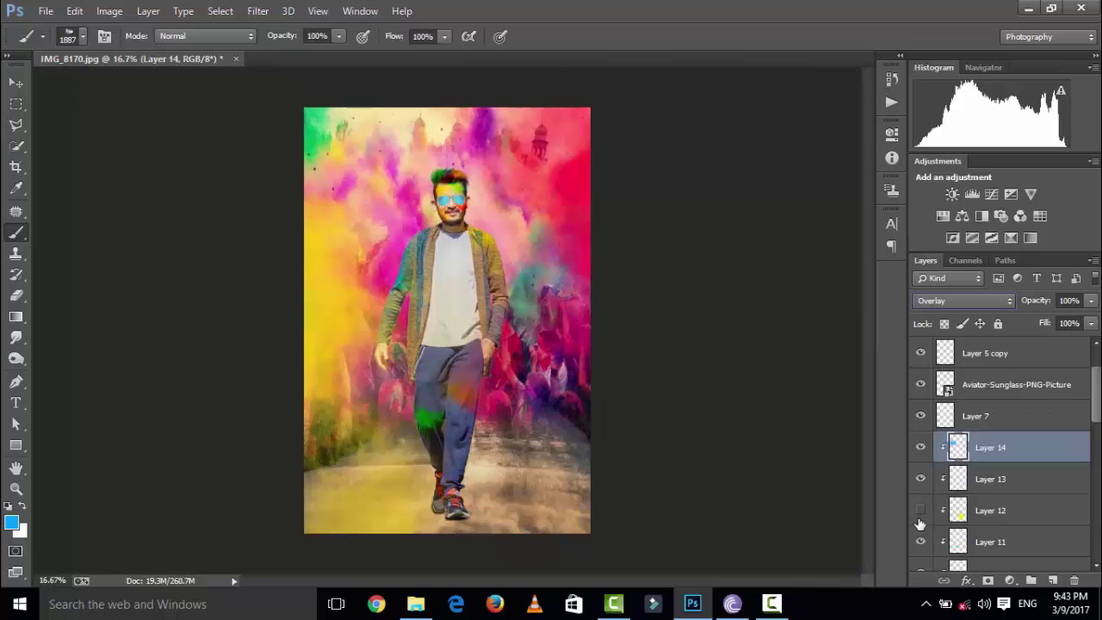
pyautogui.hotkey('ctrl', '+')
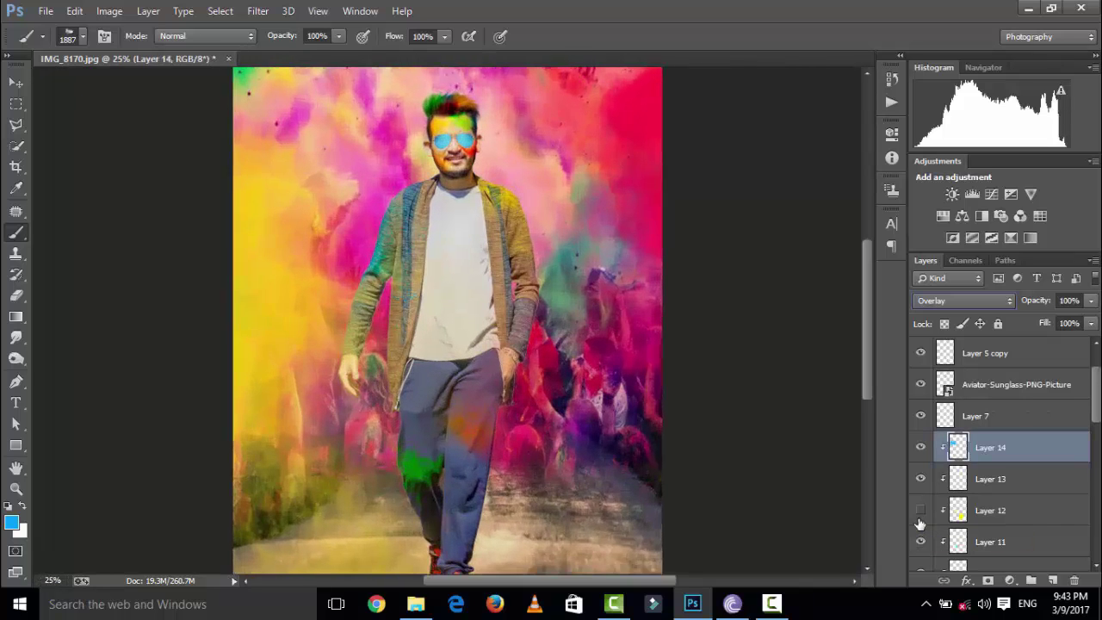
pyautogui.hotkey('ctrl', '-')
pyautogui.hotkey('ctrl', '+')
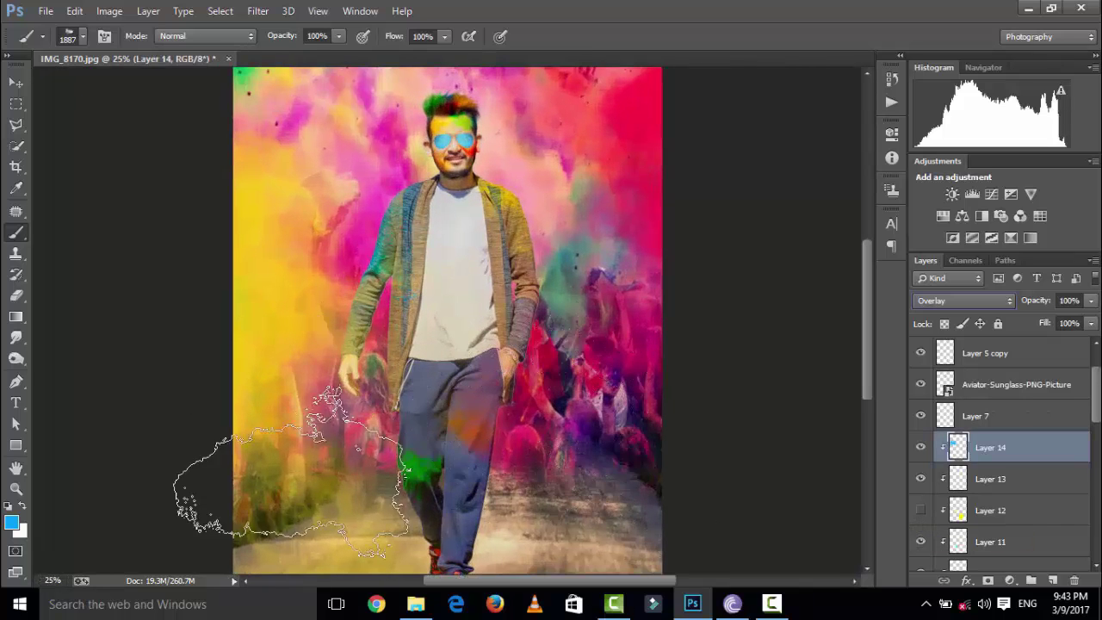
pyautogui.hotkey('ctrl', '-')
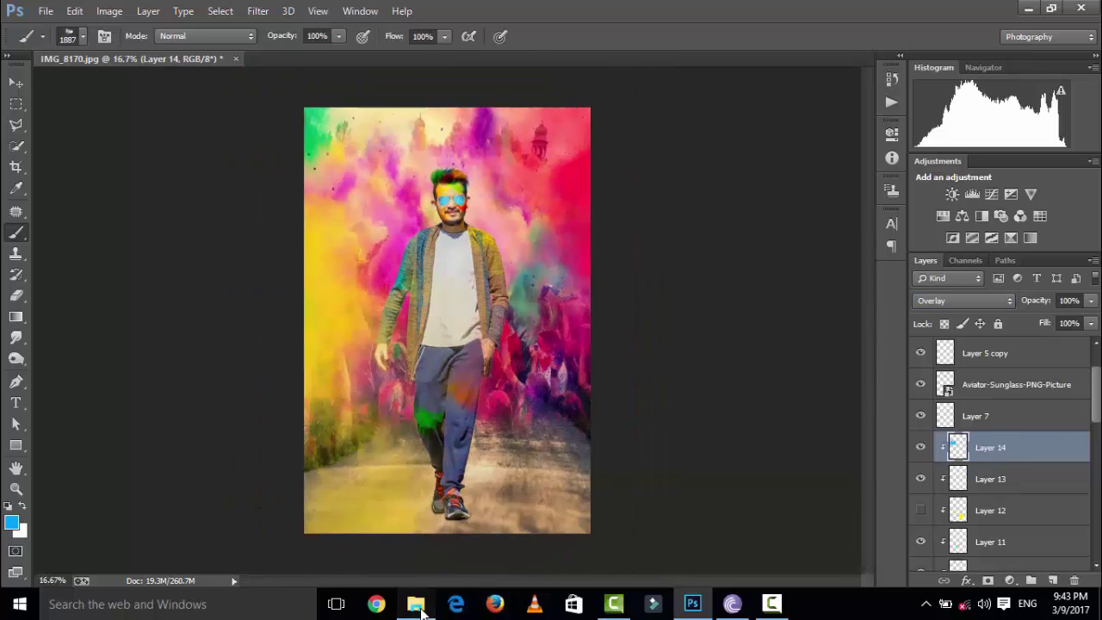
# - Drag Holi-Color-PNG-Image (1) from Downloads into the composition
pyautogui.click(415, 604)
pyautogui.scroll(5, 232, 349)
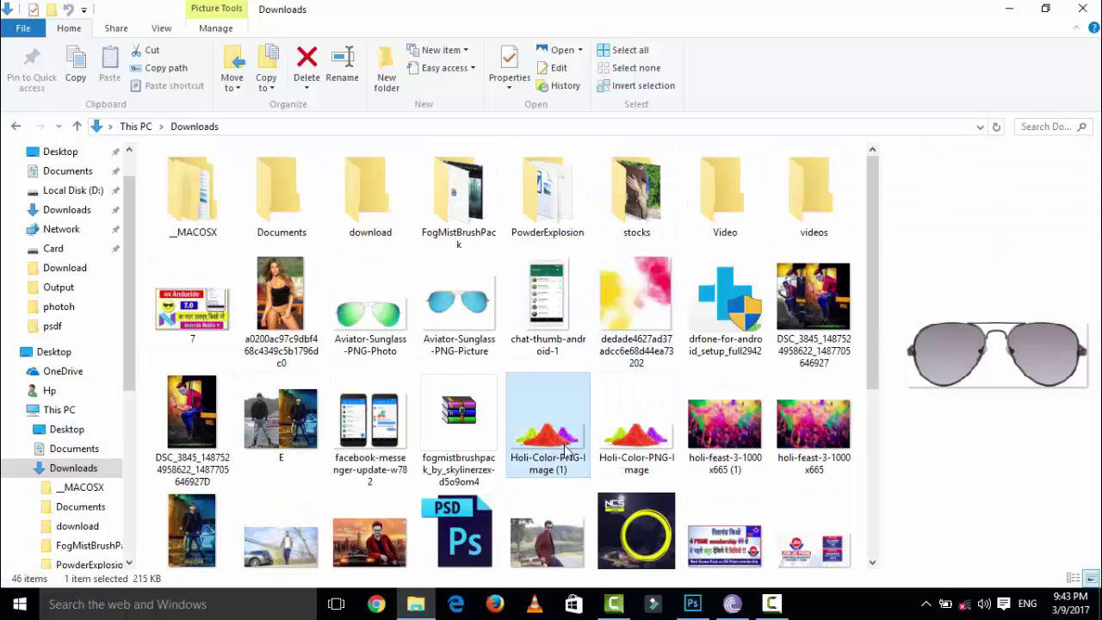
pyautogui.moveTo(551, 430)
pyautogui.mouseDown()
pyautogui.moveTo(676, 612)
pyautogui.moveTo(502, 355)
pyautogui.moveTo(631, 380)
pyautogui.mouseUp()
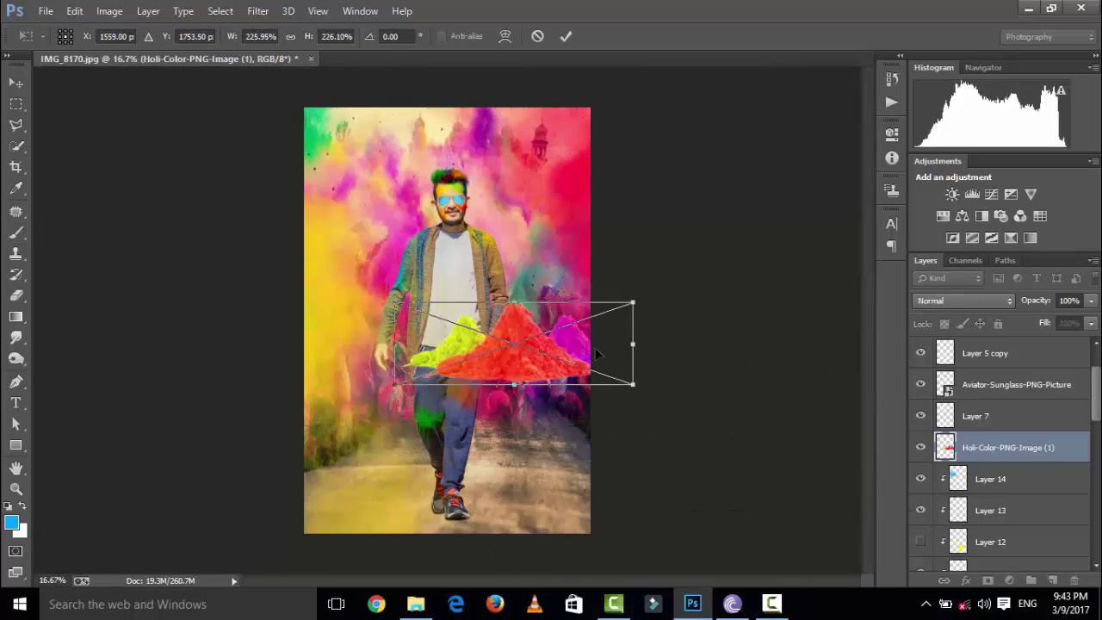
# - Scale the powder-pile image to about 199% and drag it to the bottom-right beside the feet
pyautogui.moveTo(606, 325)
pyautogui.mouseDown()
pyautogui.moveTo(471, 517)
pyautogui.moveTo(486, 482)
pyautogui.mouseUp()
pyautogui.moveTo(508, 533); pyautogui.dragTo(469, 519)
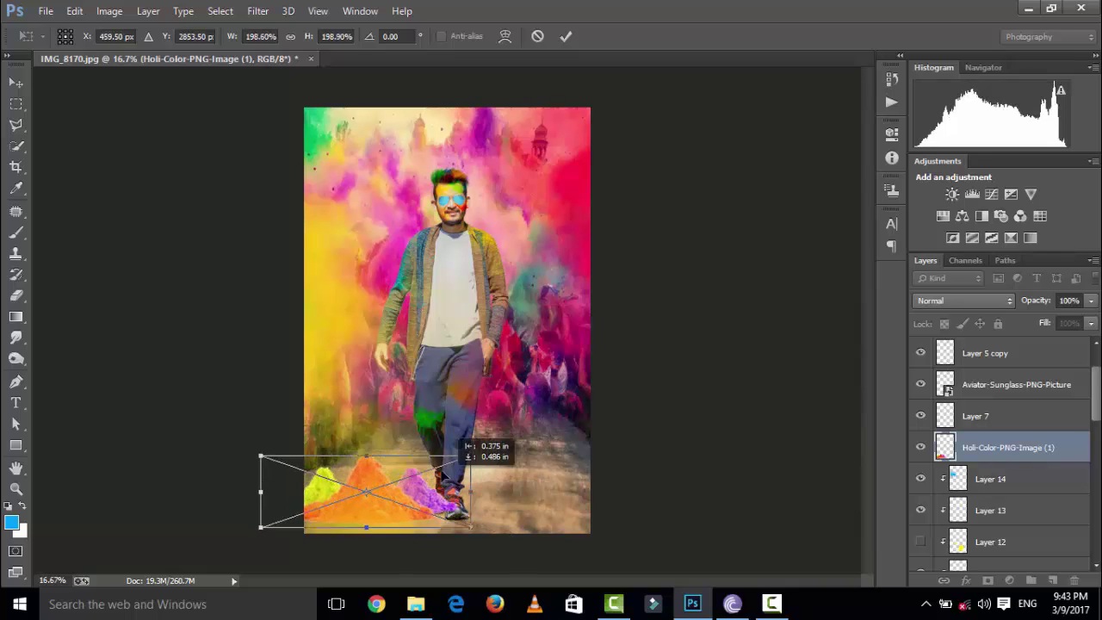
pyautogui.moveTo(469, 516); pyautogui.dragTo(466, 522)
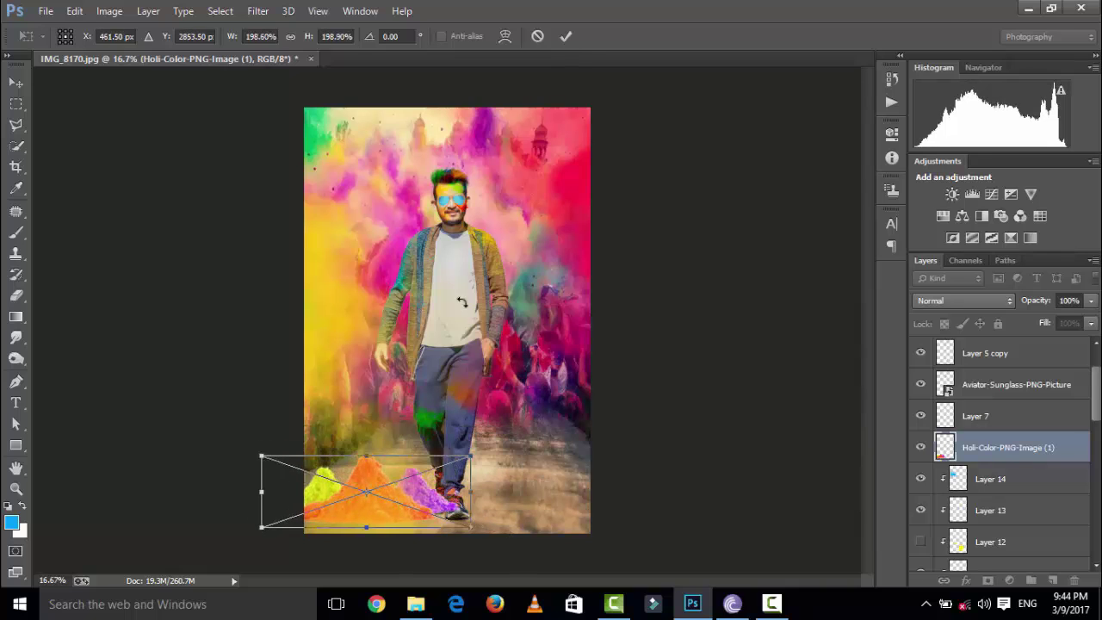
pyautogui.moveTo(465, 484)
pyautogui.mouseDown()
pyautogui.moveTo(619, 496)
pyautogui.moveTo(566, 491)
pyautogui.mouseUp()
# - Commit the powder-pile transform and nudge the piles down onto the ground with the Move tool
pyautogui.click(568, 38)
pyautogui.press('b')
pyautogui.click(15, 82)
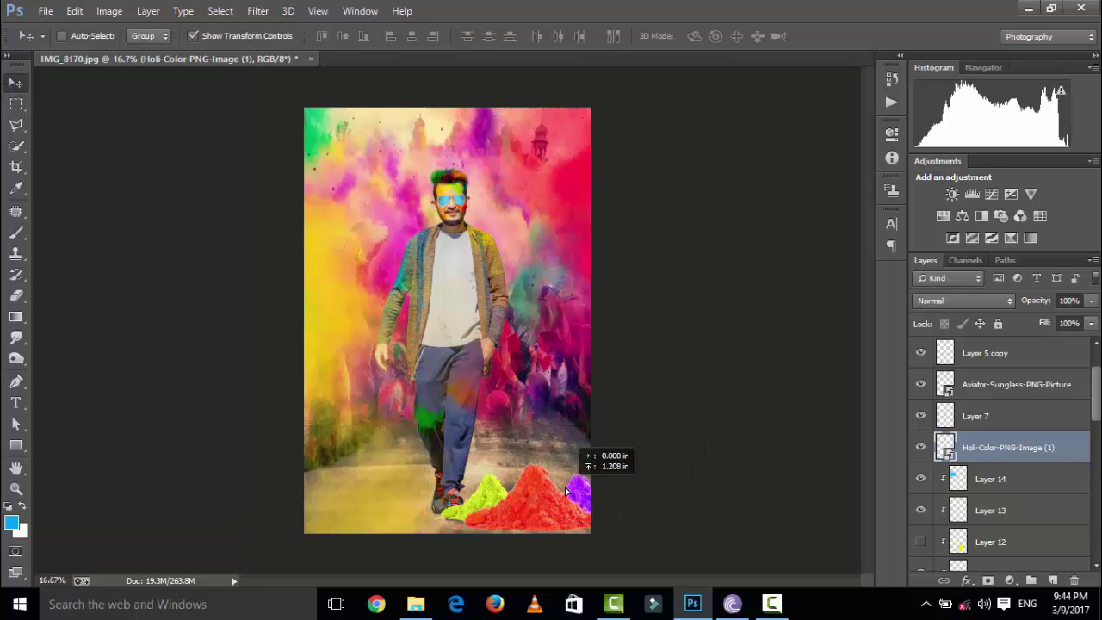
pyautogui.click(16, 104)
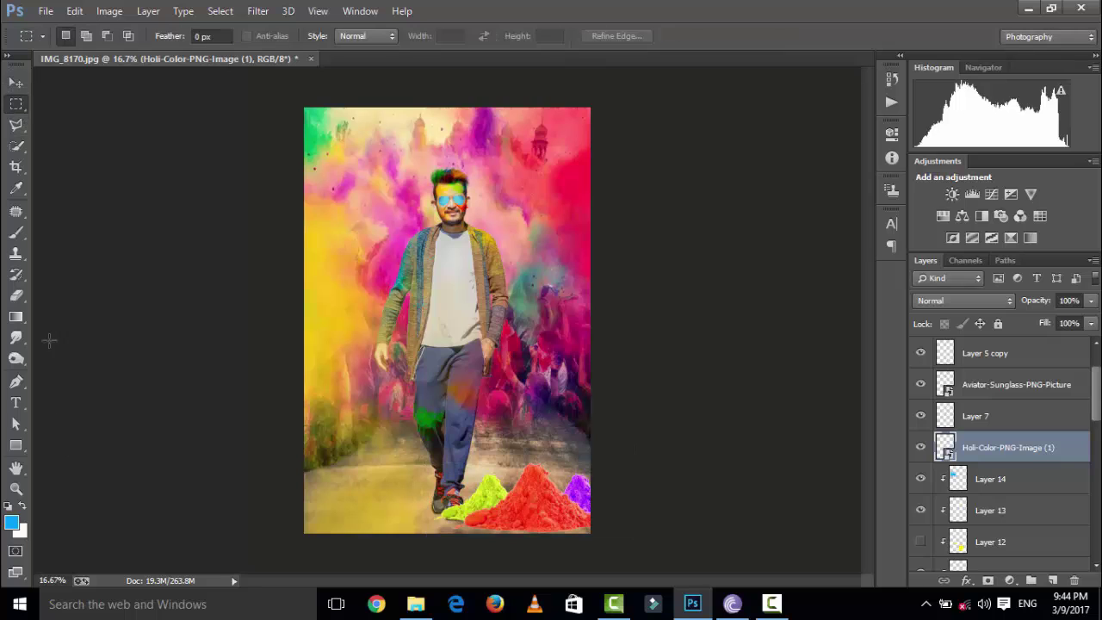
pyautogui.click(15, 235)
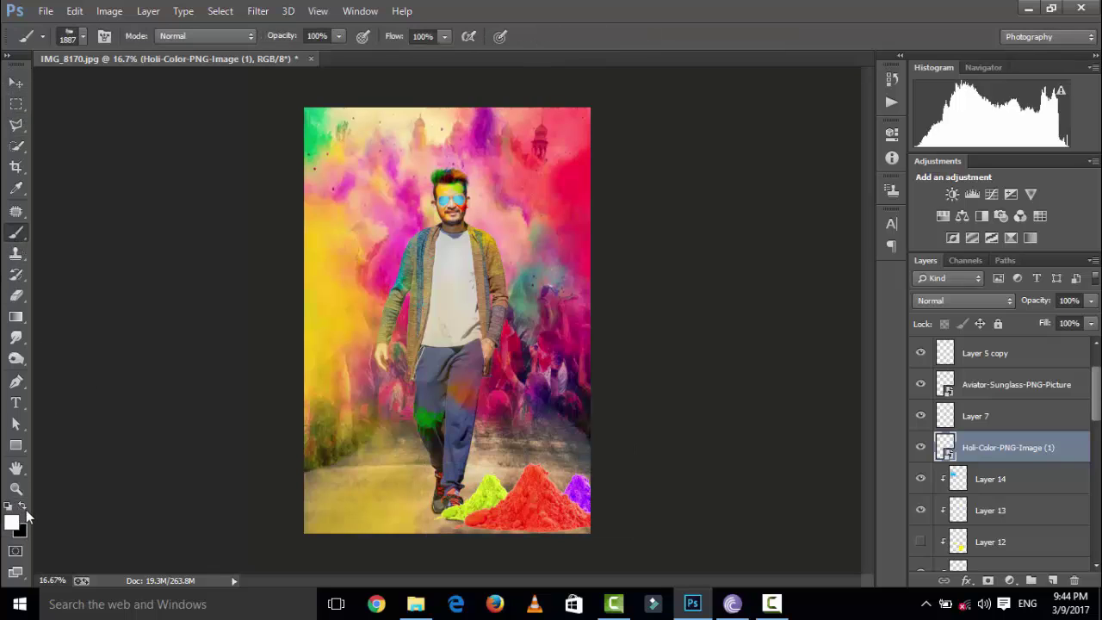
# - Rasterize the powder-pile layer and add new empty Layer 15 beneath it
pyautogui.rightClick(1056, 456)
pyautogui.click(732, 243)
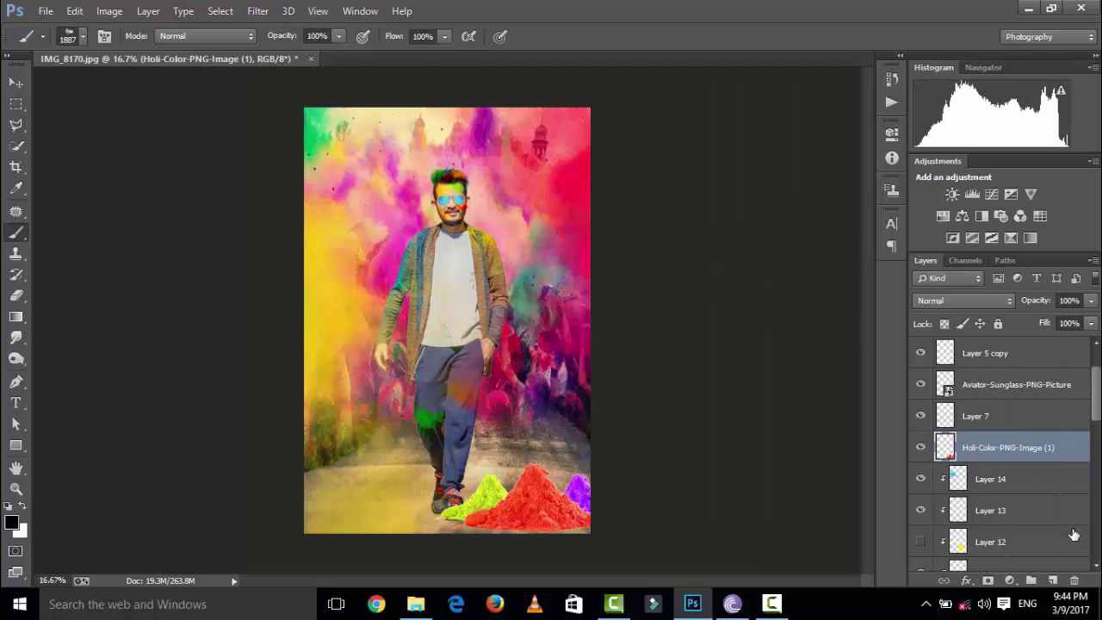
pyautogui.click(1008, 482)
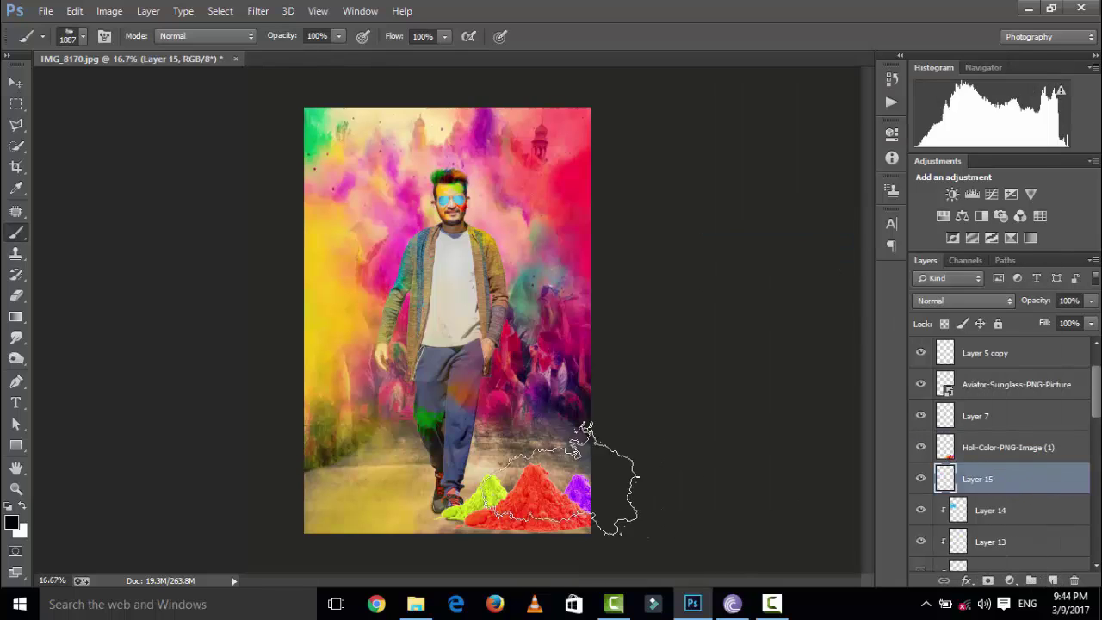
# - Set up a soft round 135 px brush at 0% hardness
pyautogui.rightClick(594, 460)
pyautogui.moveTo(876, 538); pyautogui.dragTo(876, 435)
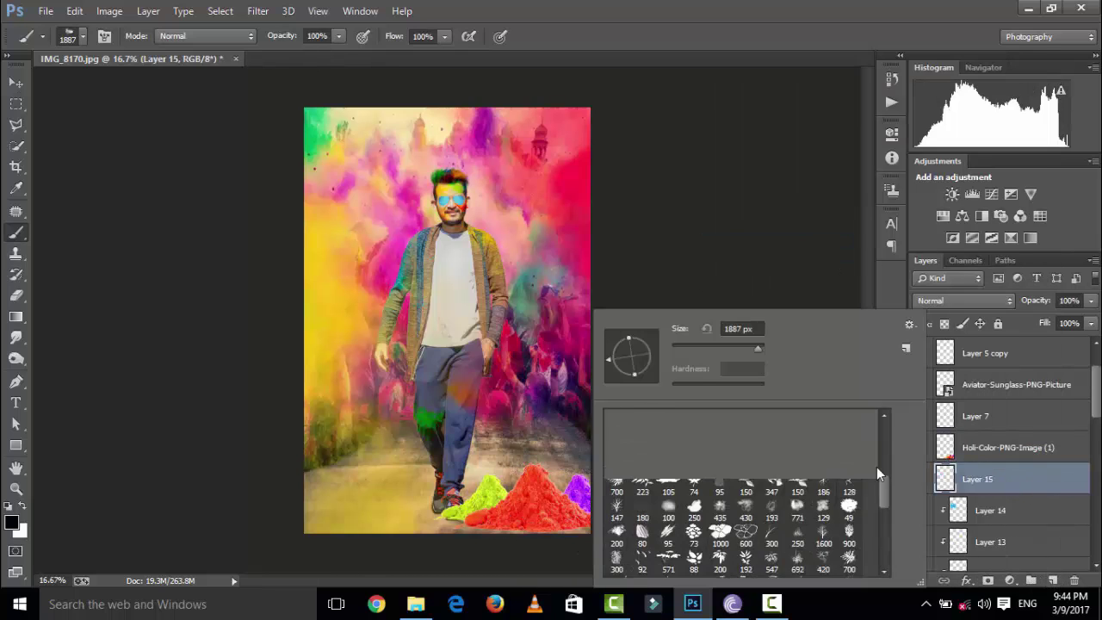
pyautogui.click(462, 532)
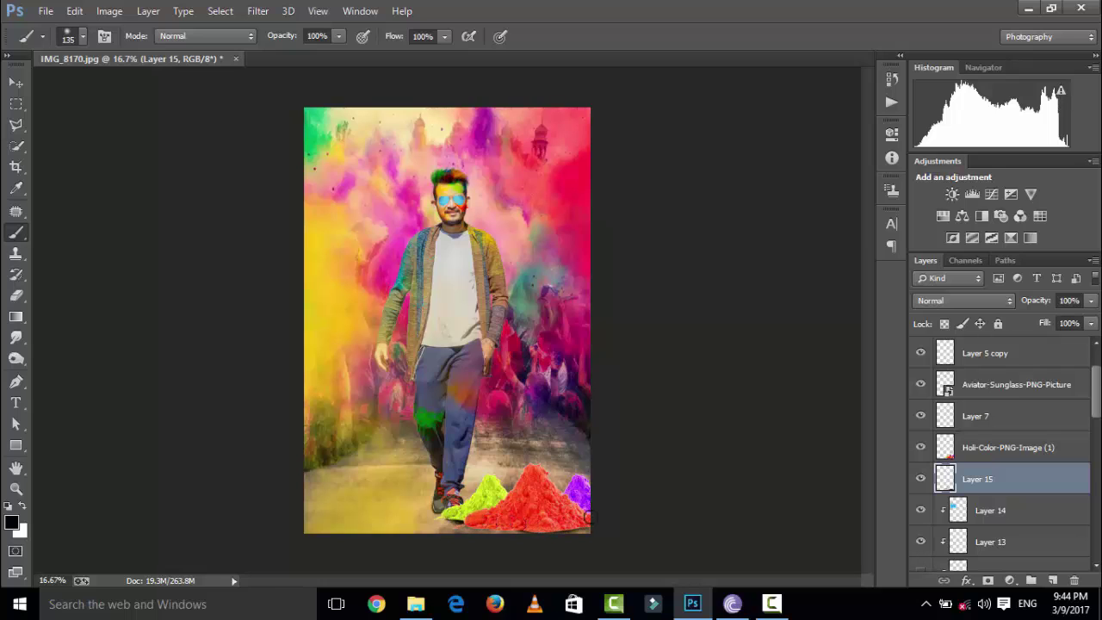
pyautogui.hotkey('ctrl', '-')
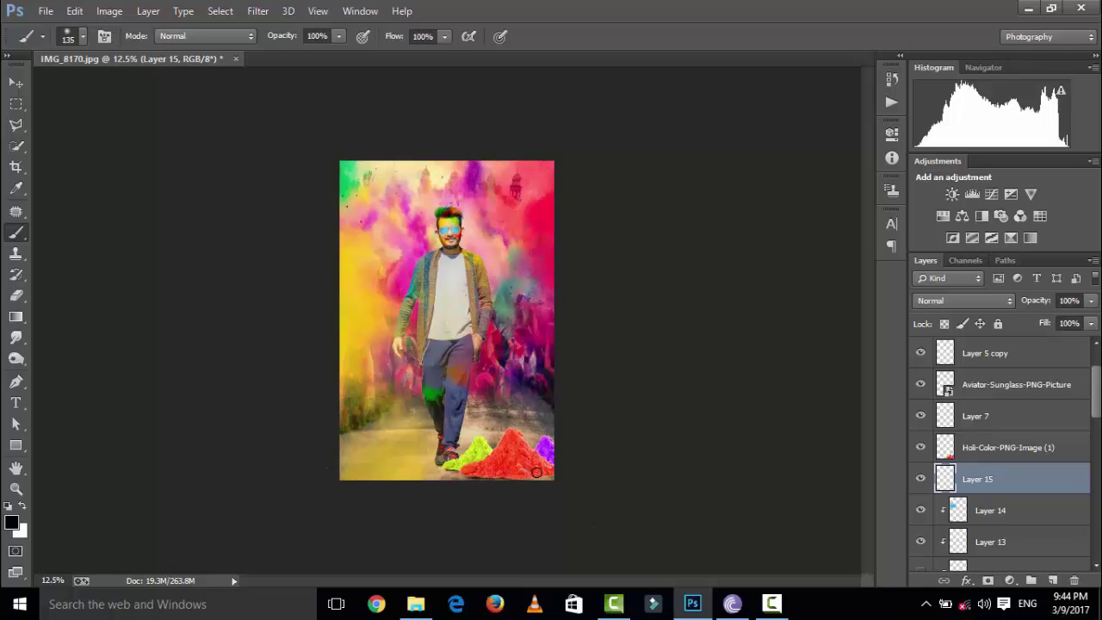
pyautogui.click(28, 104)
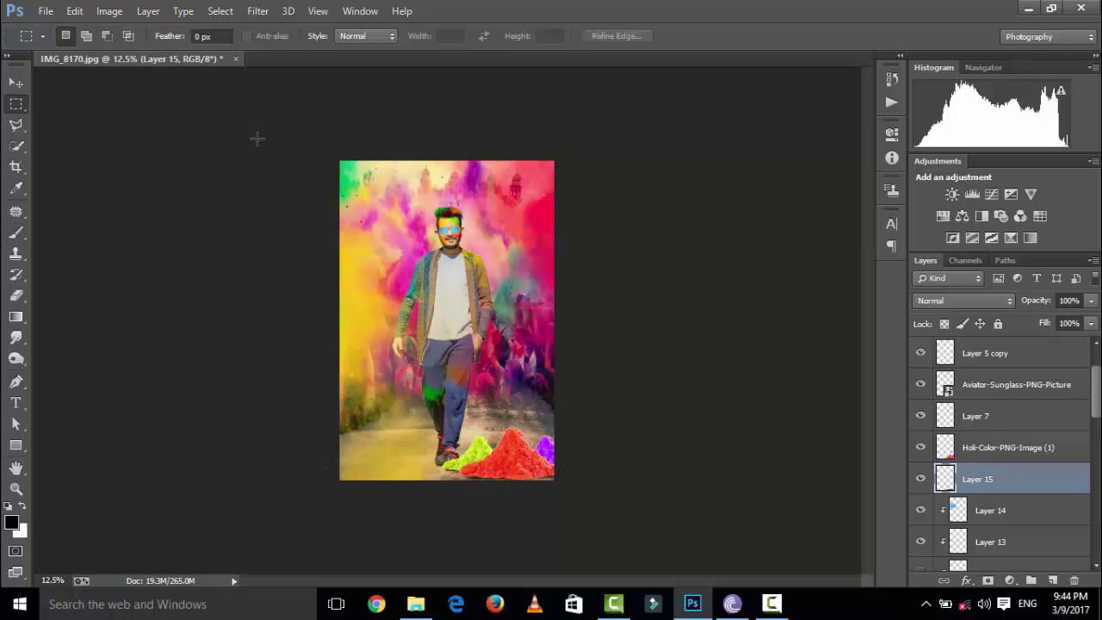
# - Select and rasterize the holi-feast-3-1000x665 background layer
pyautogui.hotkey('ctrl', '+')
pyautogui.hotkey('ctrl', '+')
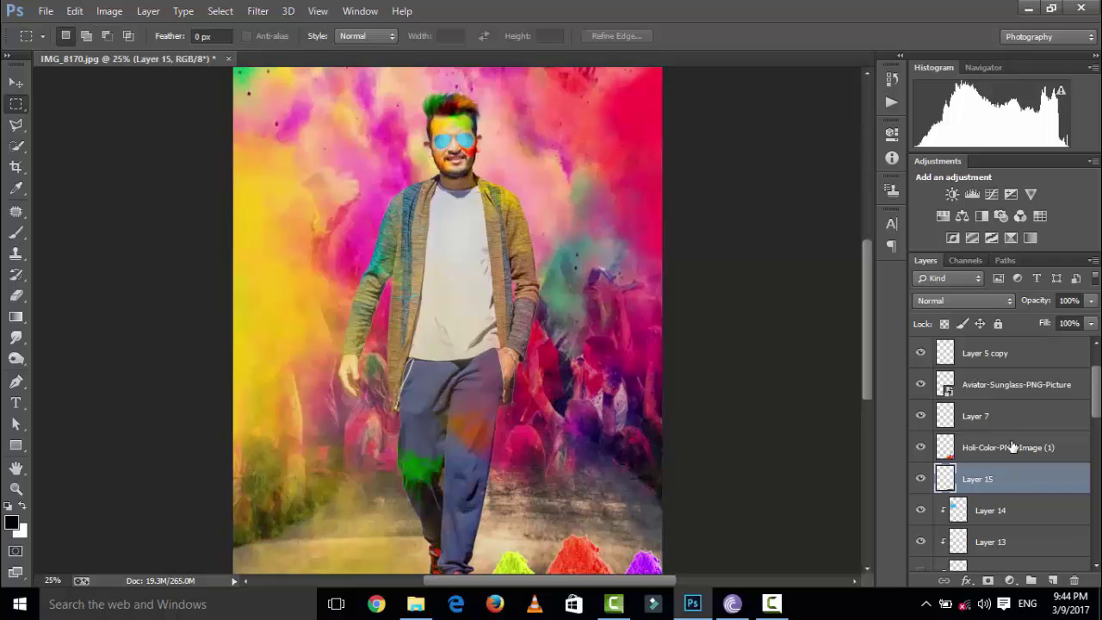
pyautogui.scroll(3, 1013, 447)
pyautogui.click(1004, 457)
pyautogui.rightClick(1007, 462)
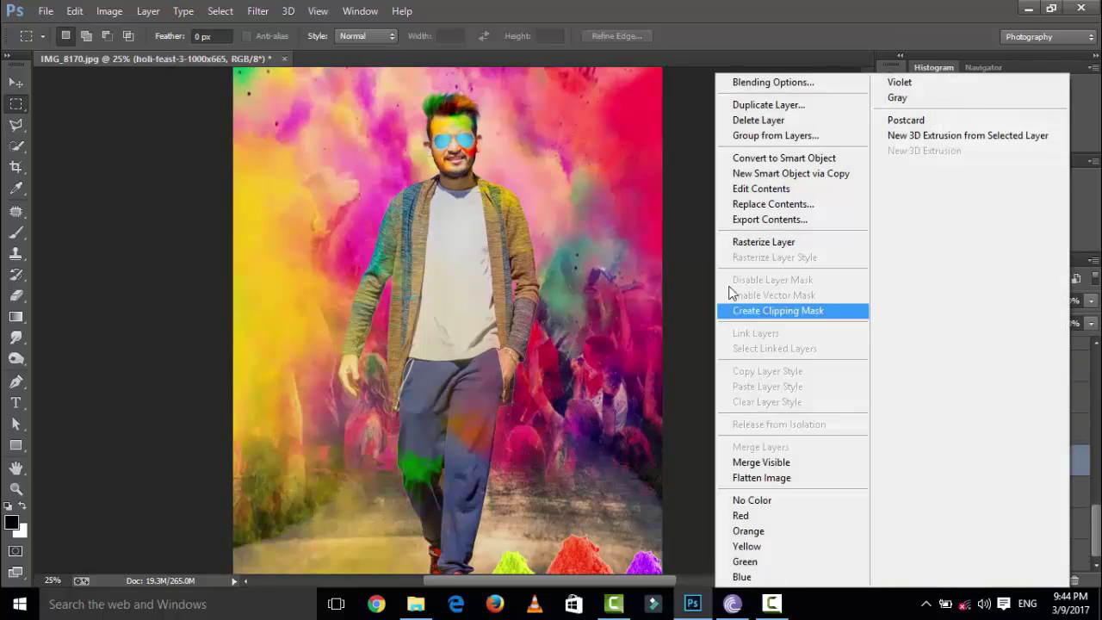
pyautogui.click(763, 242)
# - Apply a 10-pixel Gaussian Blur to the background and inspect the result
pyautogui.click(257, 11)
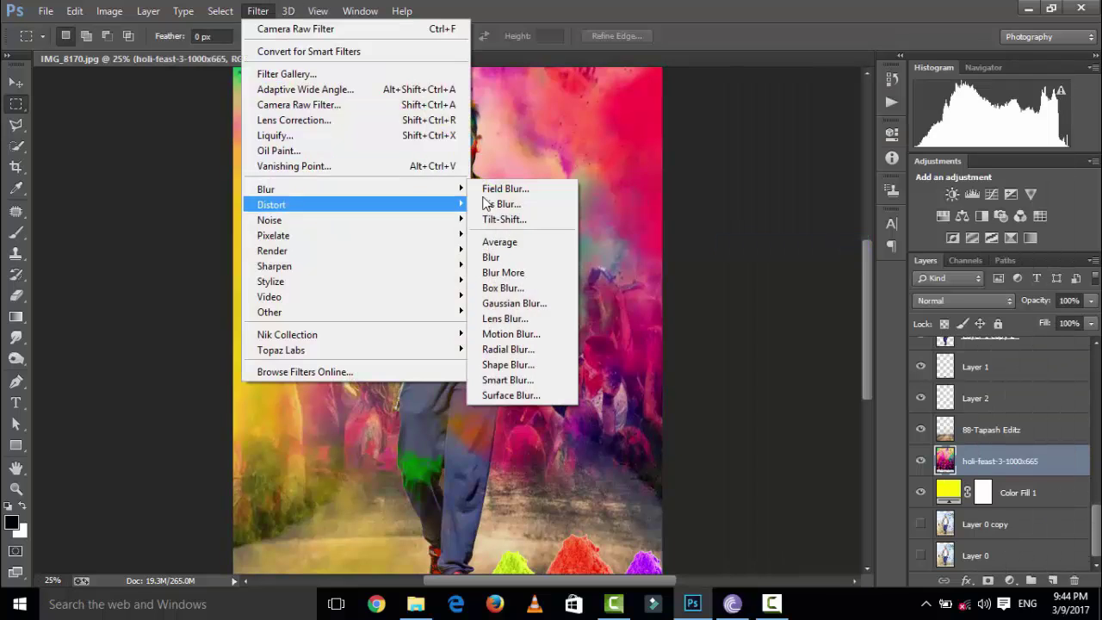
pyautogui.click(508, 303)
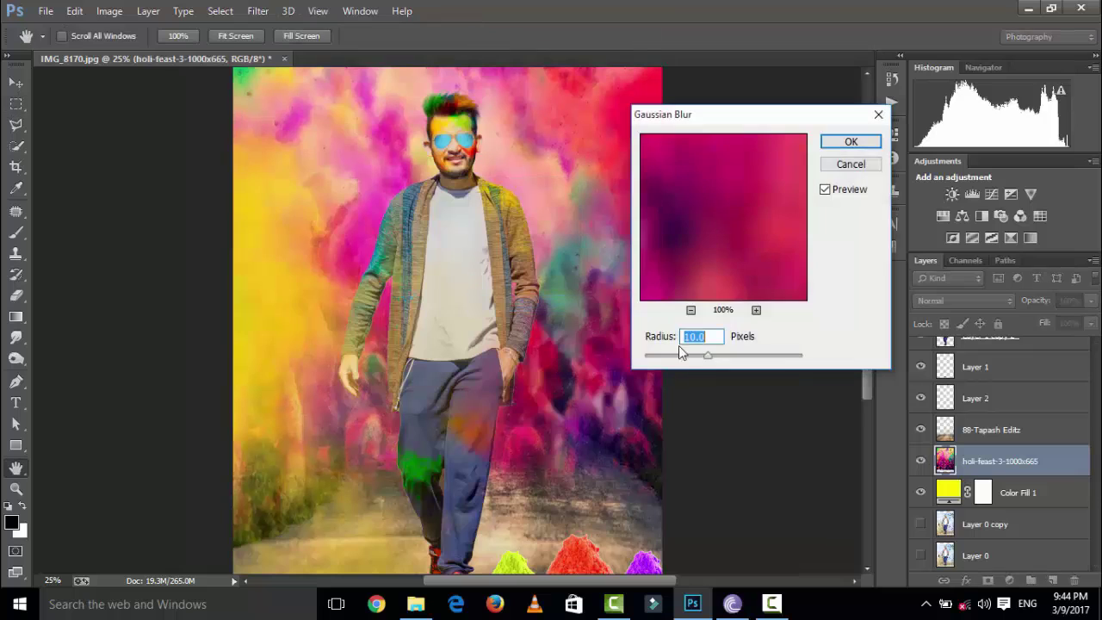
pyautogui.click(833, 143)
pyautogui.press('m')
pyautogui.hotkey('ctrl', '-')
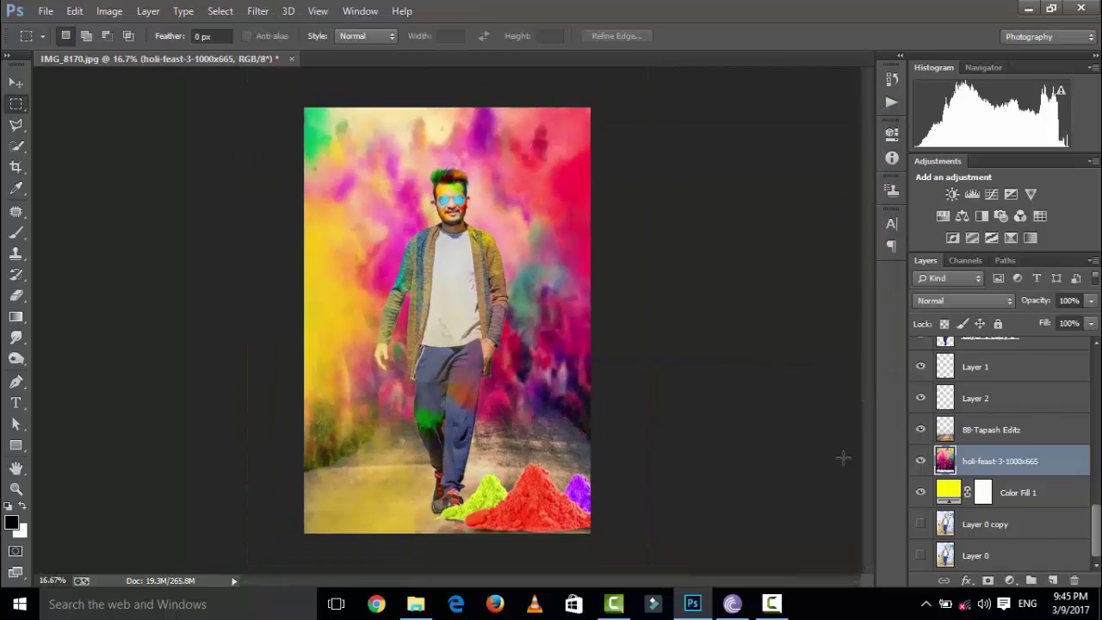
pyautogui.hotkey('ctrl', '+')
pyautogui.hotkey('ctrl', '-')
pyautogui.hotkey('ctrl', '+')
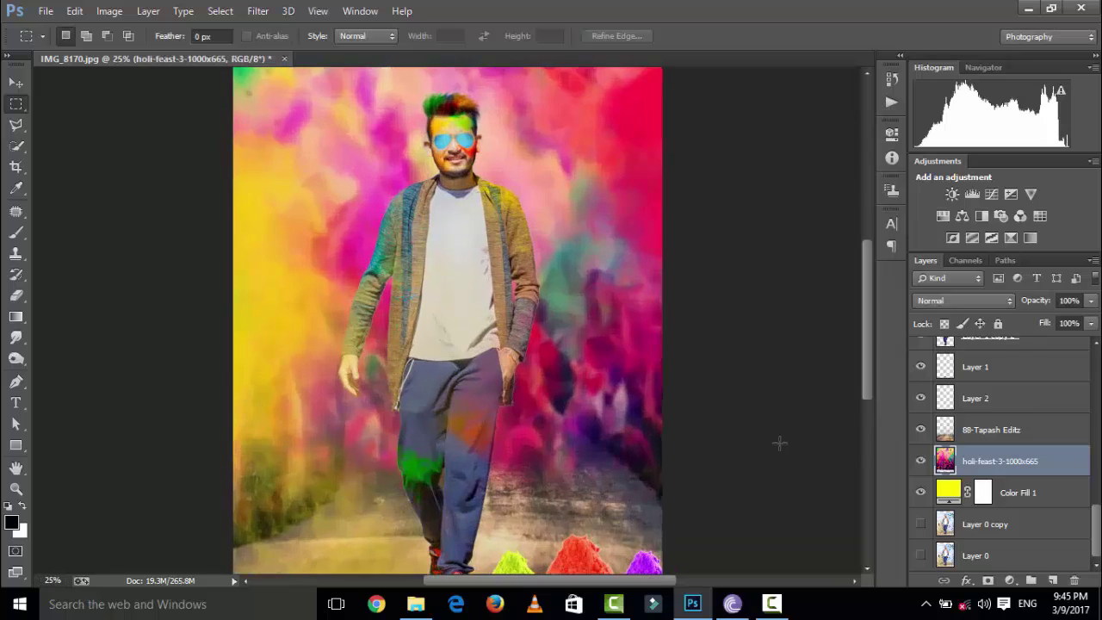
pyautogui.scroll(-2, 590, 465)
pyautogui.scroll(-1, 590, 465)
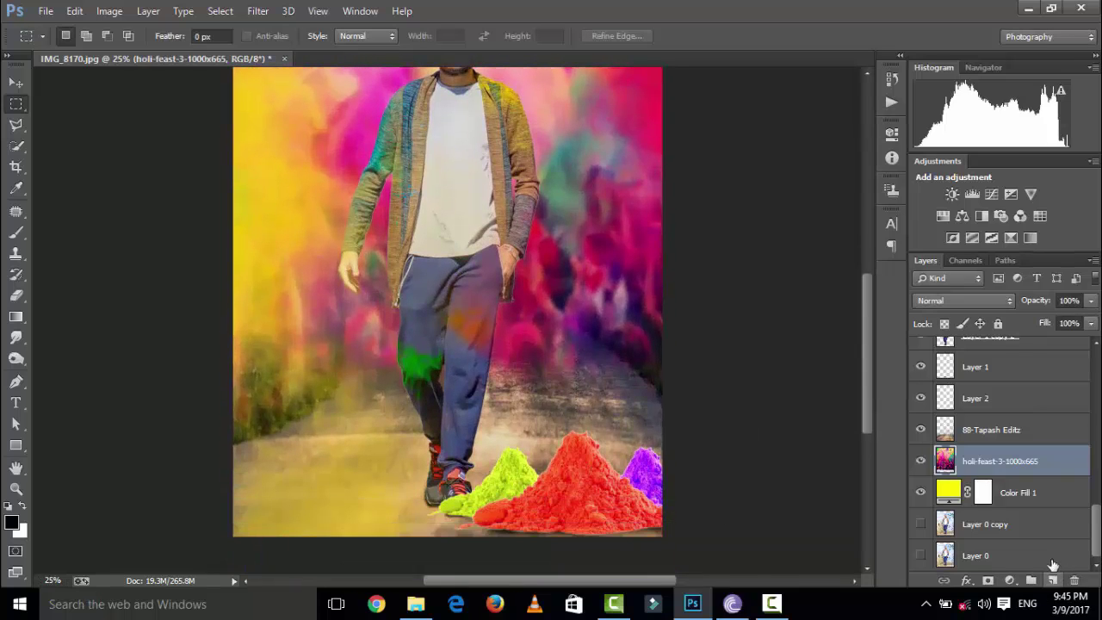
# - Add a new empty Layer 16 above the Holi-Color-PNG-Image (1) powder piles
pyautogui.scroll(3, 1016, 498)
pyautogui.scroll(3, 1008, 465)
pyautogui.scroll(3, 999, 434)
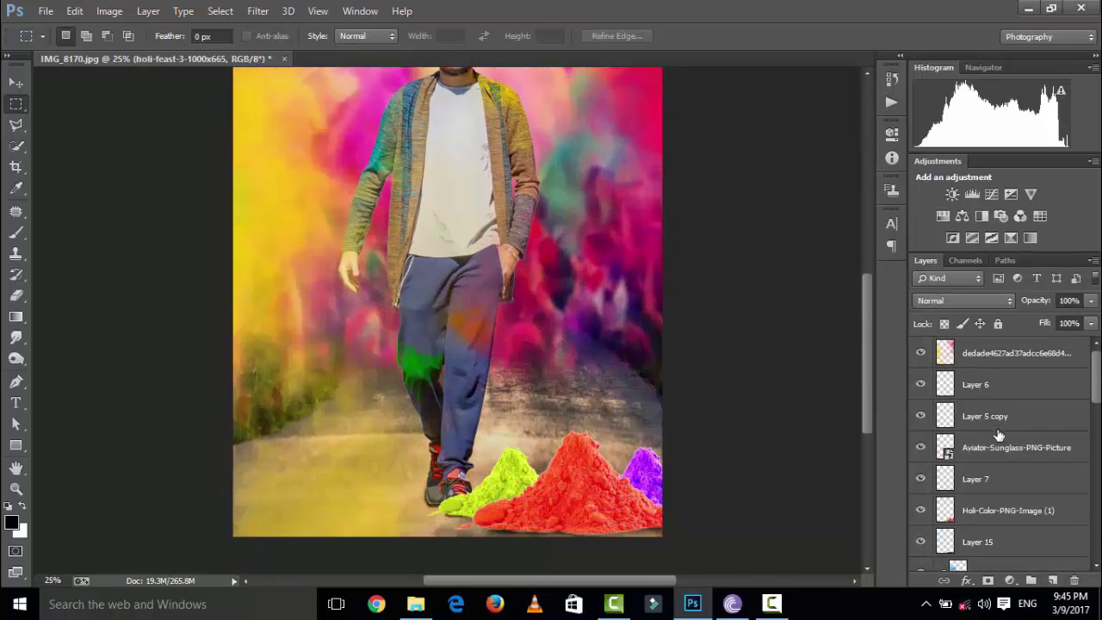
pyautogui.click(920, 511)
pyautogui.click(920, 510)
pyautogui.click(994, 517)
pyautogui.click(1052, 580)
pyautogui.rightClick(1007, 511)
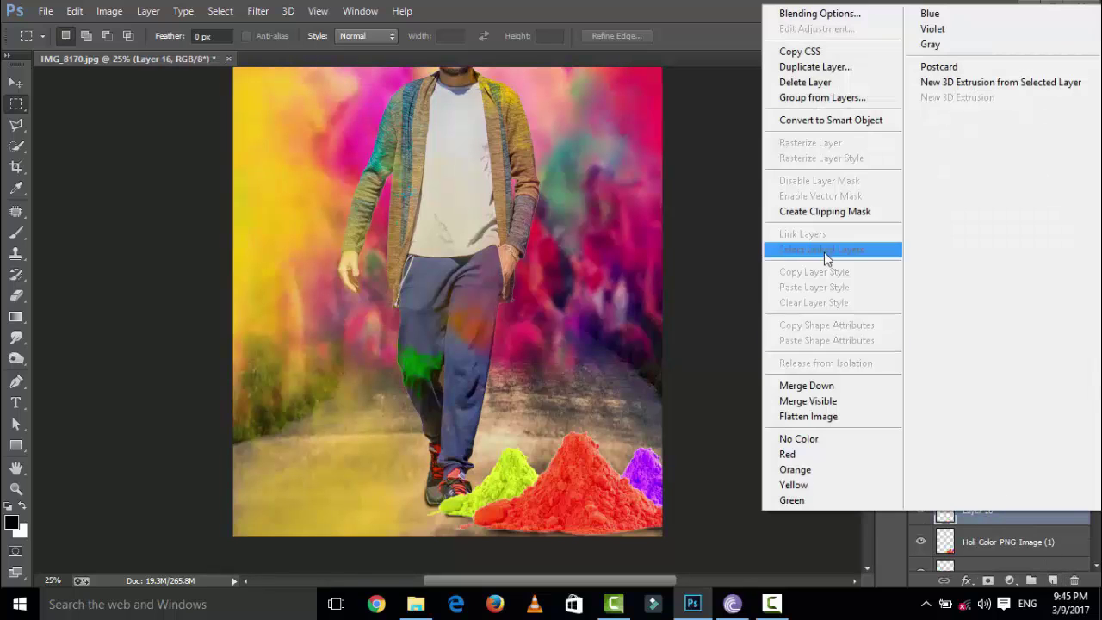
pyautogui.click(26, 243)
# - Sample red from the powder pile and paint a red splash over it with a large splash brush
pyautogui.click(15, 232)
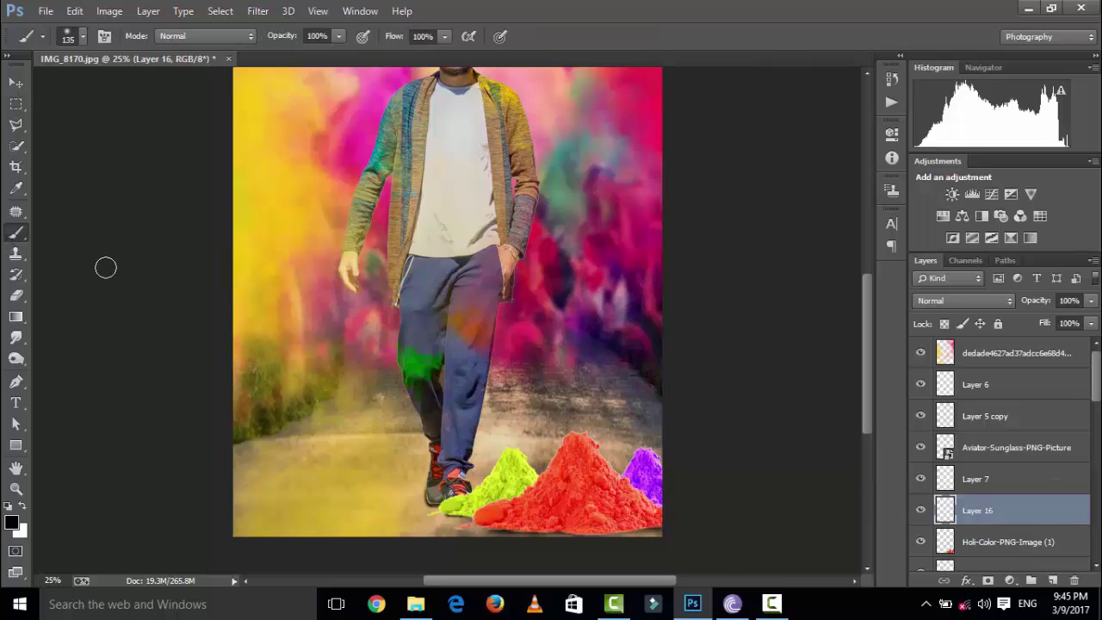
pyautogui.rightClick(390, 344)
pyautogui.scroll(-3, 543, 528)
pyautogui.scroll(-5, 543, 528)
pyautogui.scroll(-5, 568, 538)
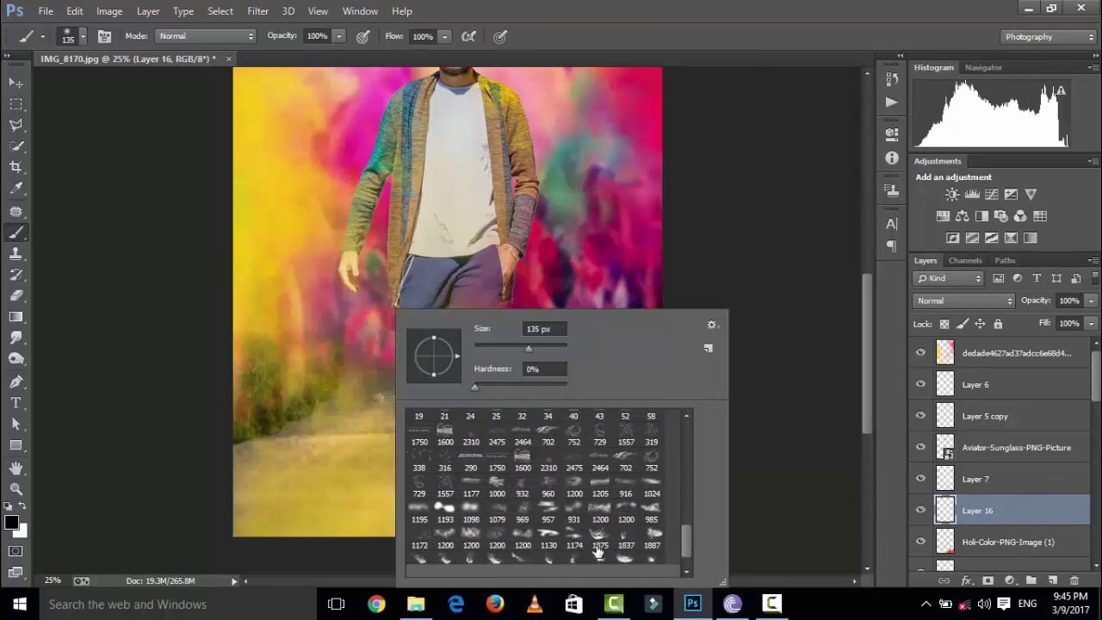
pyautogui.scroll(-5, 586, 547)
pyautogui.click(624, 538)
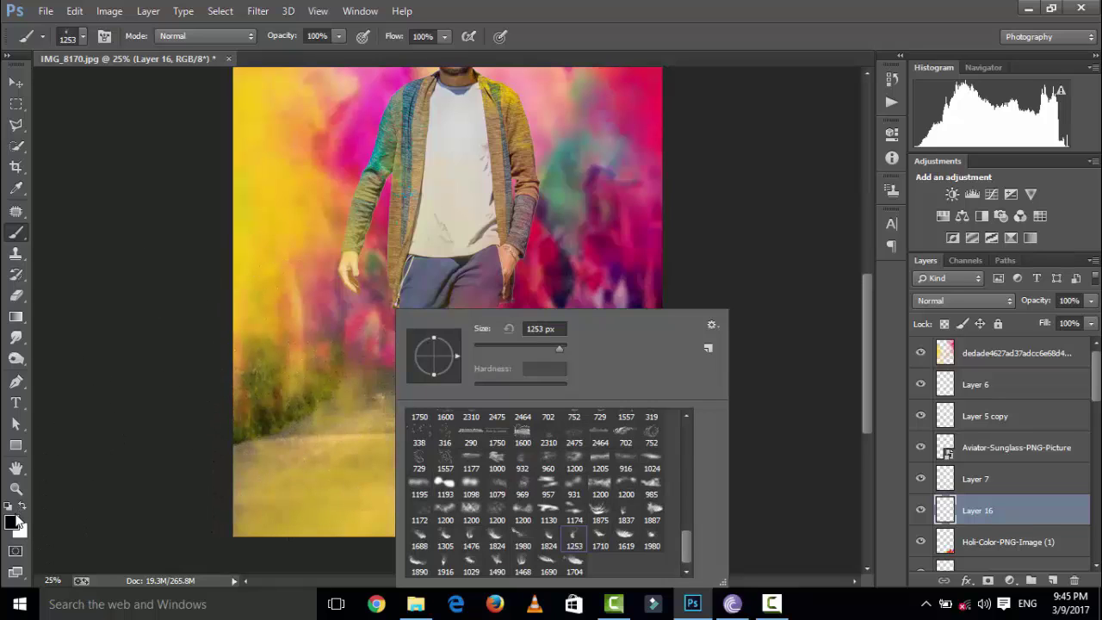
pyautogui.click(16, 188)
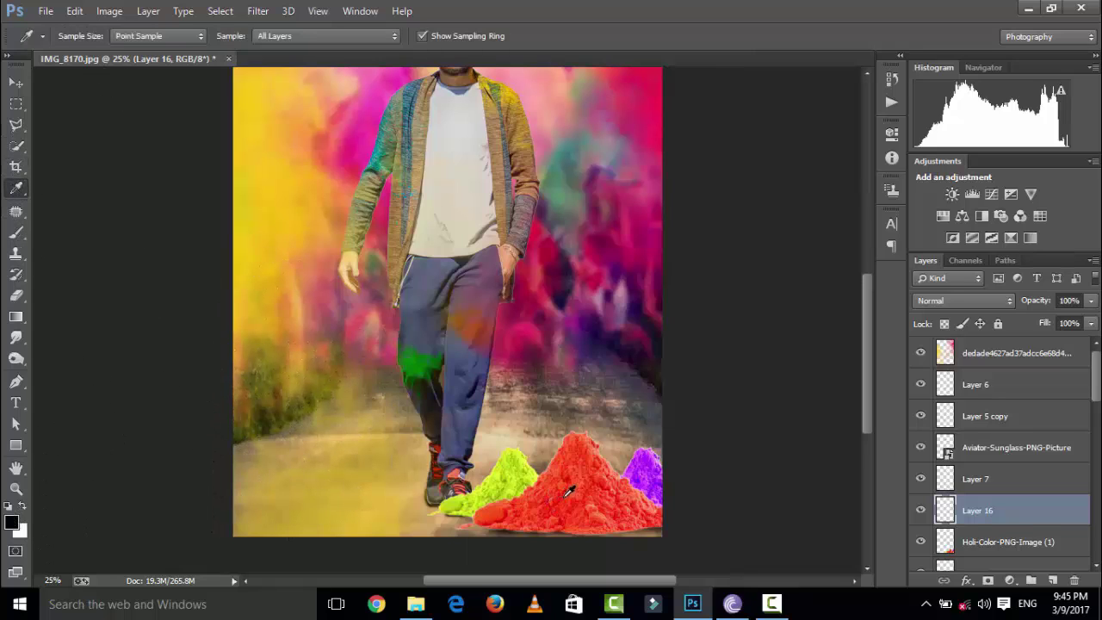
pyautogui.click(16, 231)
pyautogui.rightClick(585, 404)
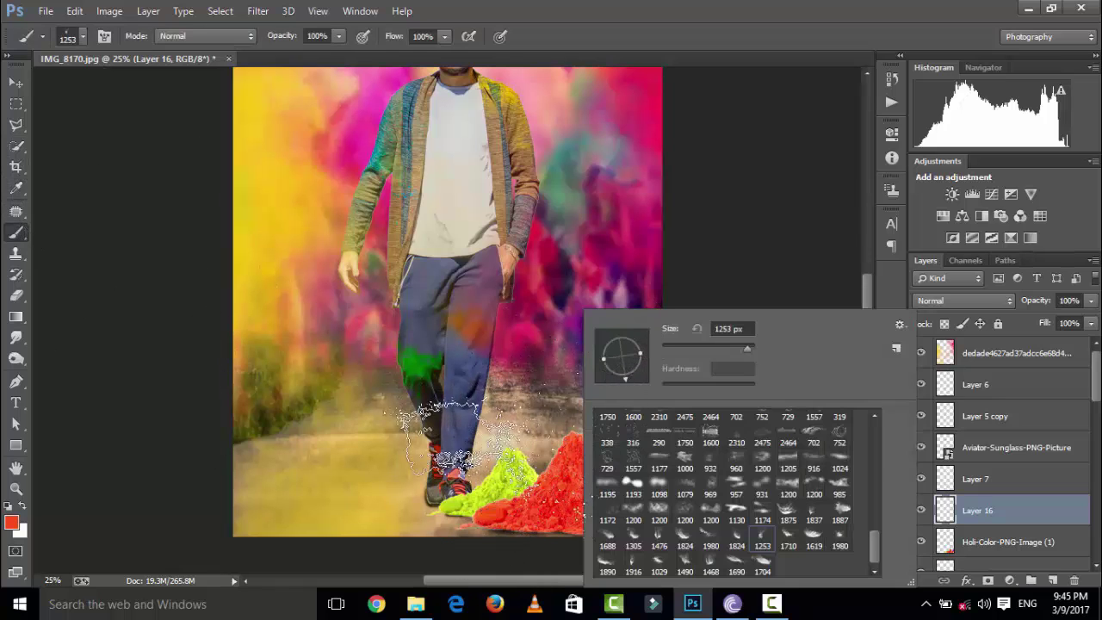
pyautogui.click(658, 527)
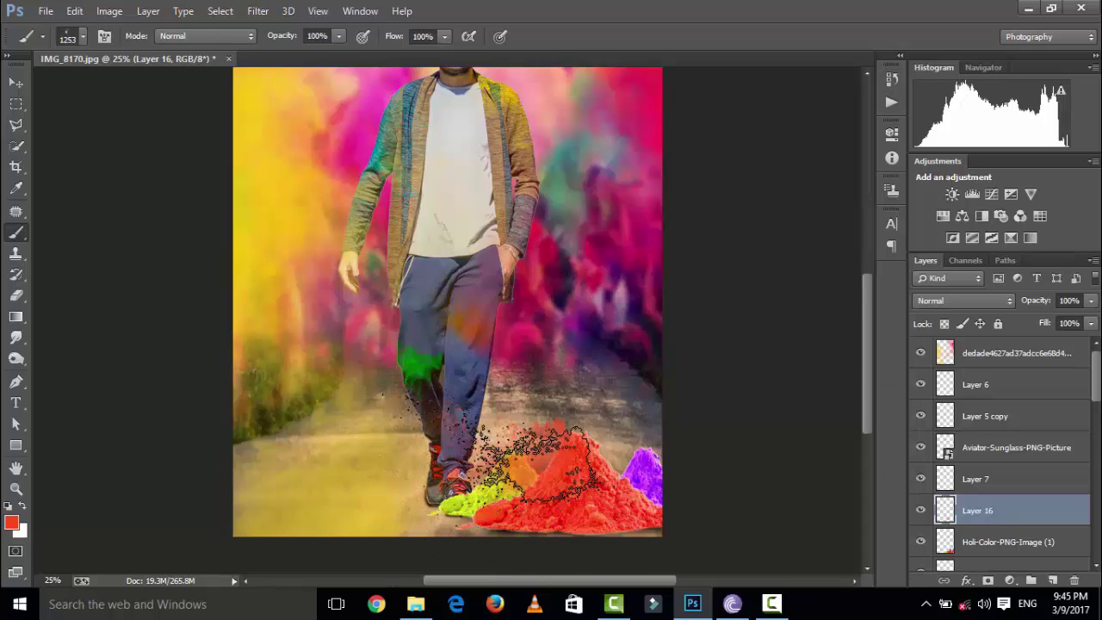
pyautogui.moveTo(658, 506); pyautogui.dragTo(542, 443)
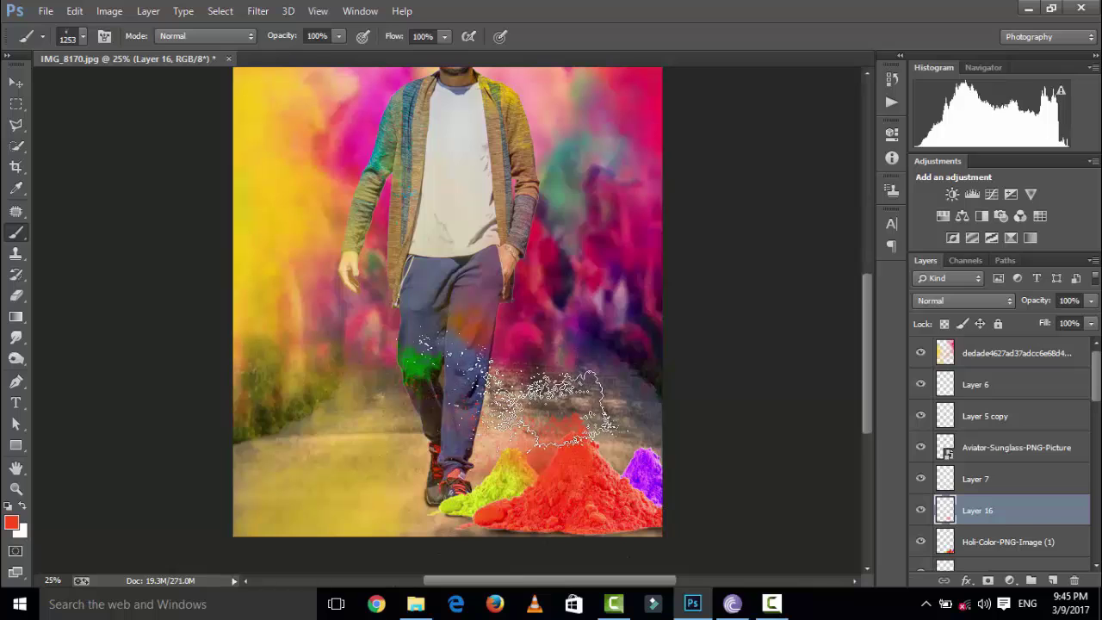
# - Enlarge the brush to 2237 px and paint a large red powder burst near the feet
pyautogui.rightClick(690, 378)
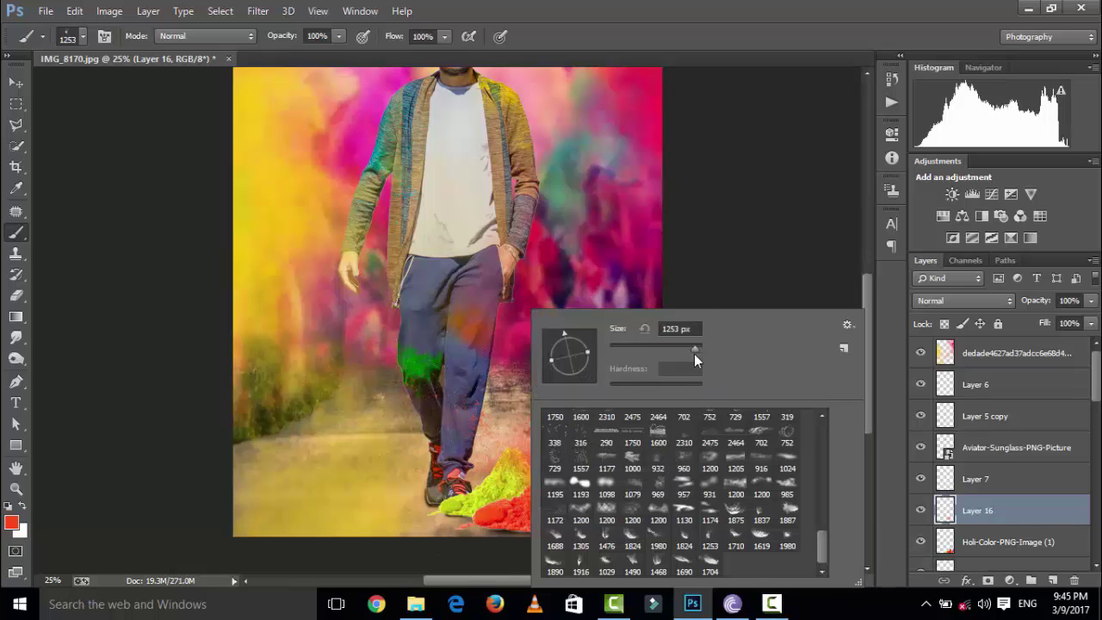
pyautogui.moveTo(697, 349); pyautogui.dragTo(700, 348)
pyautogui.click(603, 348)
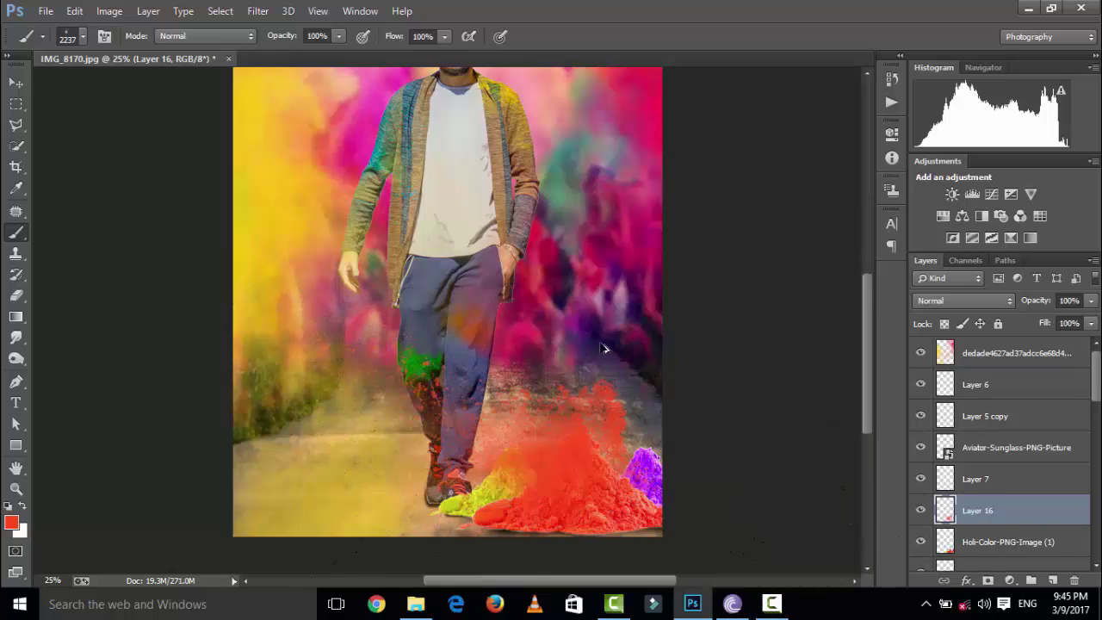
# - Set a red-orange colour and stamp the 1253 px splatter brush over and below the mound
pyautogui.rightClick(564, 315)
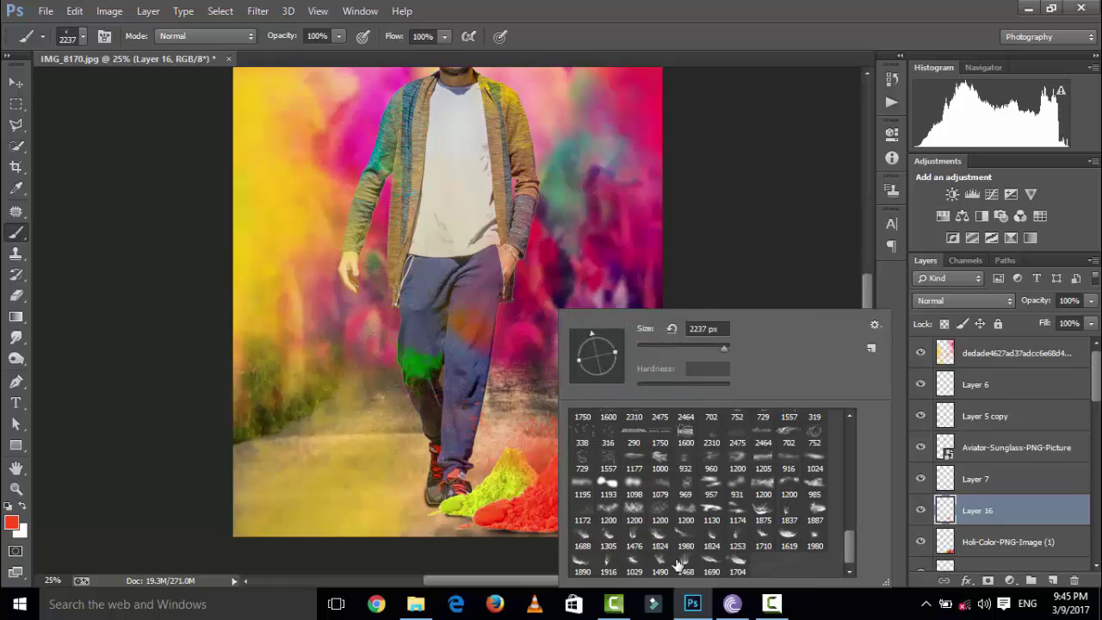
pyautogui.doubleClick(738, 538)
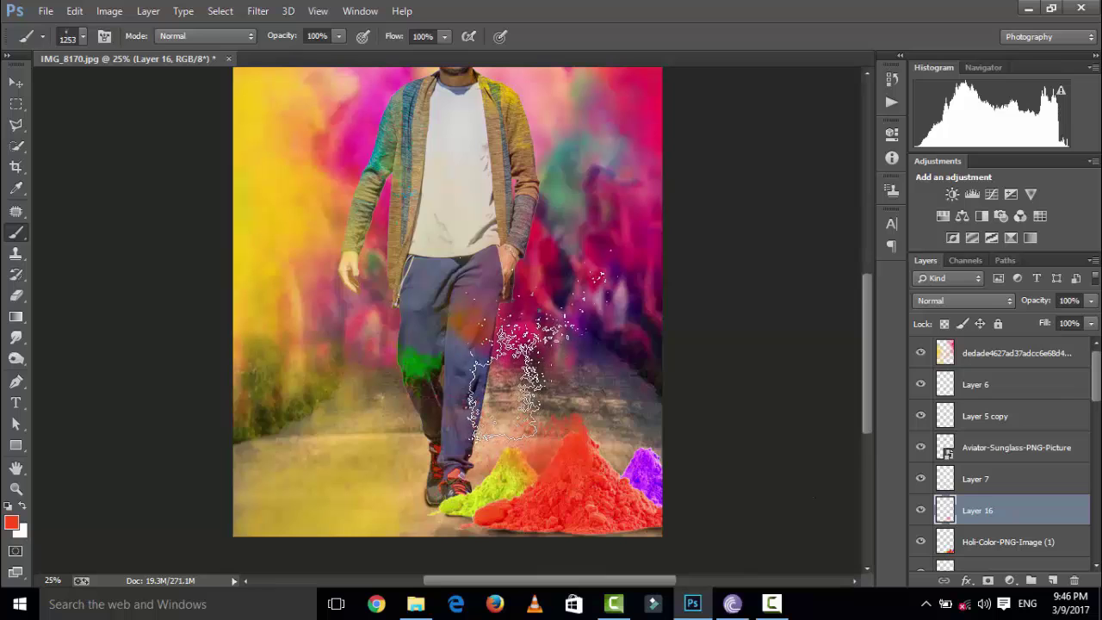
pyautogui.rightClick(541, 309)
pyautogui.click(11, 522)
pyautogui.click(11, 522)
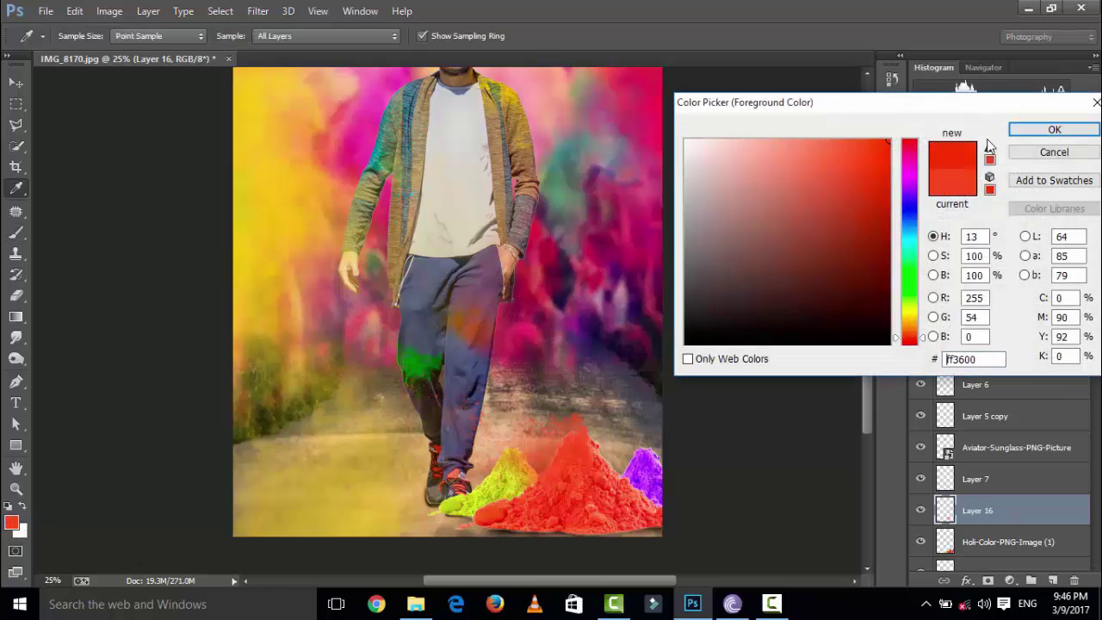
pyautogui.click(1054, 129)
pyautogui.rightClick(594, 310)
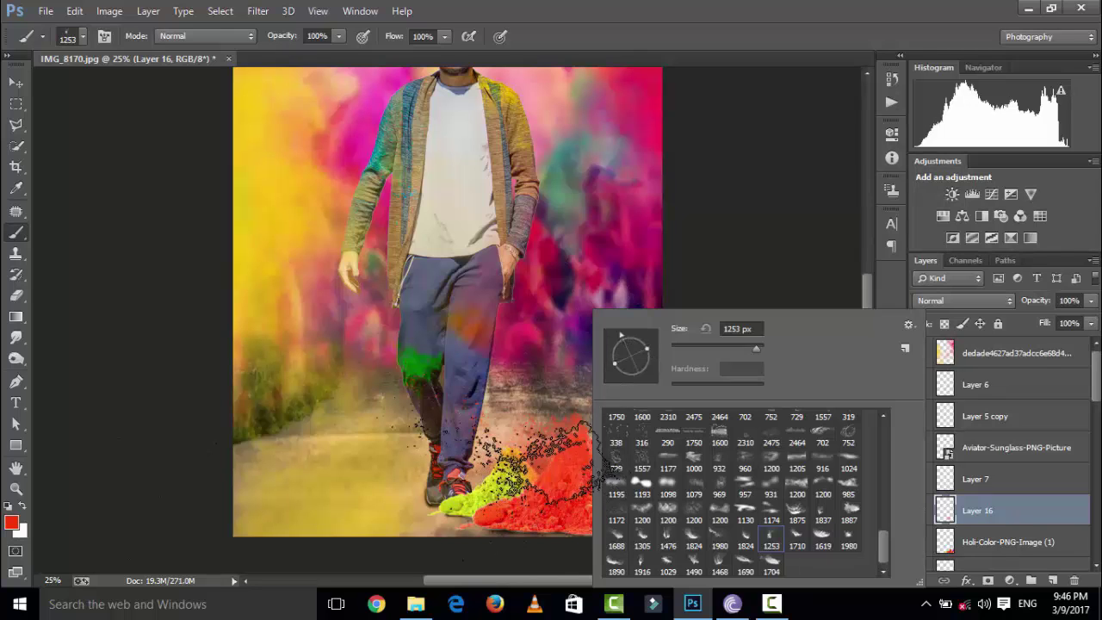
pyautogui.click(395, 412)
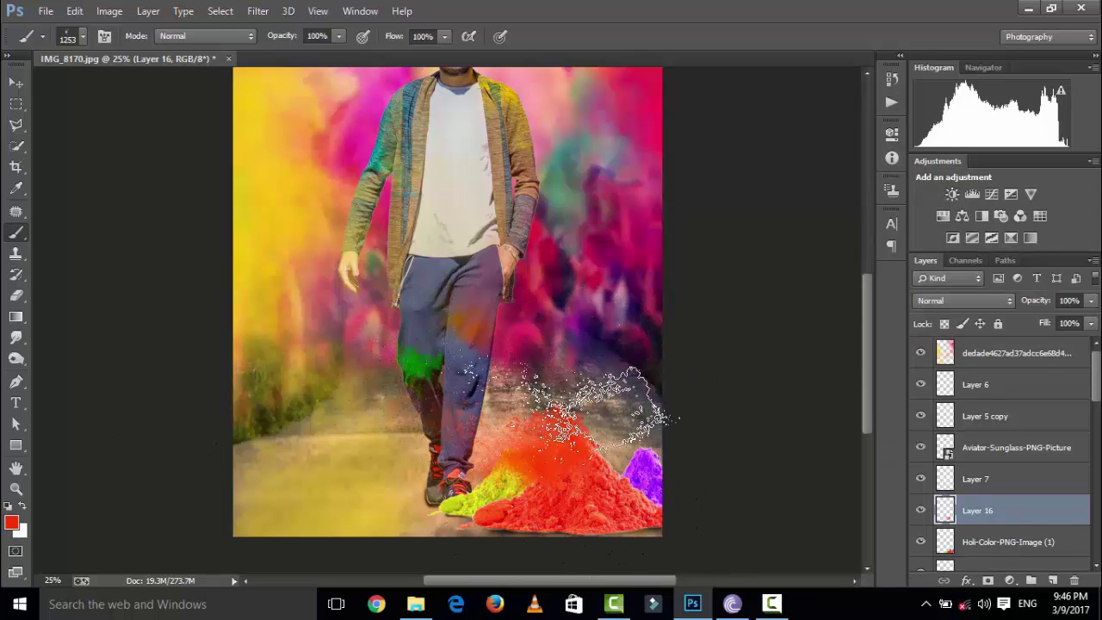
pyautogui.click(577, 388)
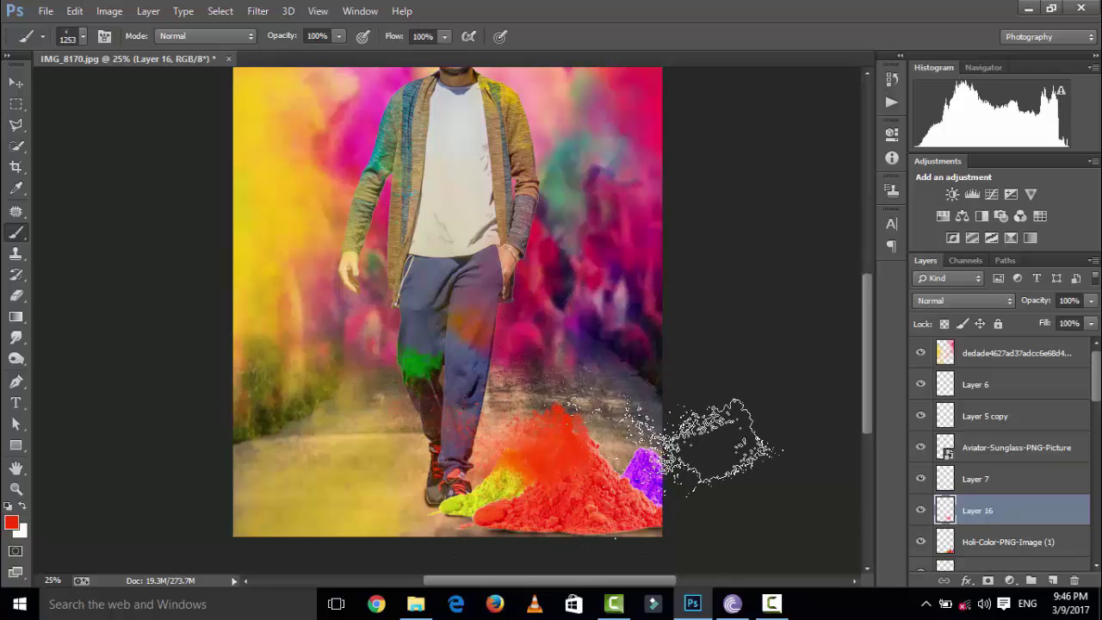
pyautogui.click(529, 538)
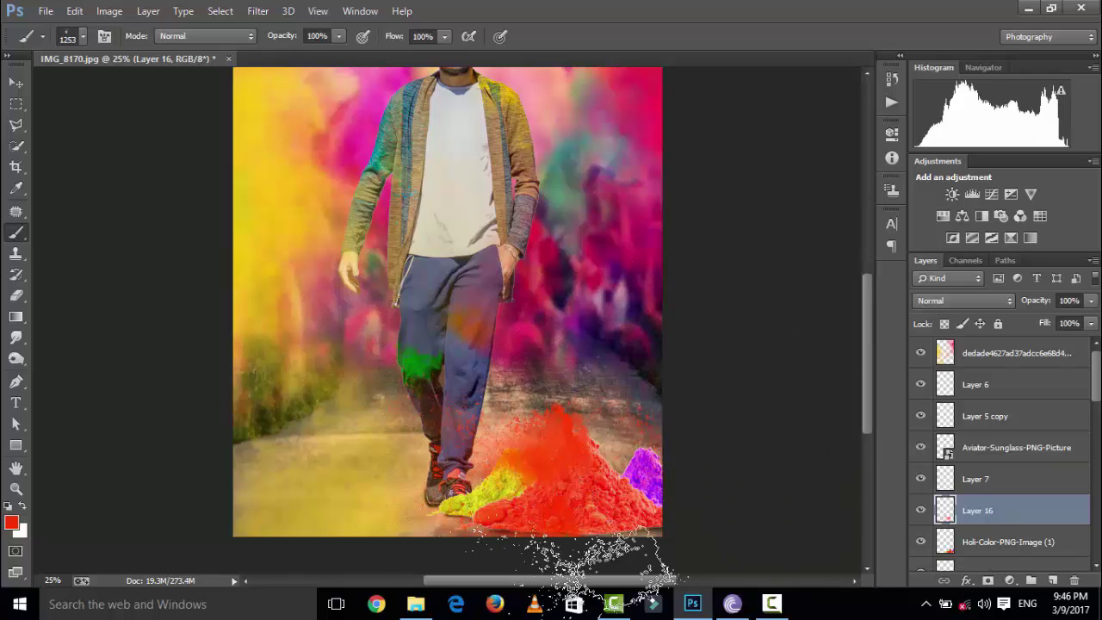
# - Set yellow as the painting colour and try a 1916 px splatter over the legs, then undo it
pyautogui.click(11, 523)
pyautogui.click(513, 476)
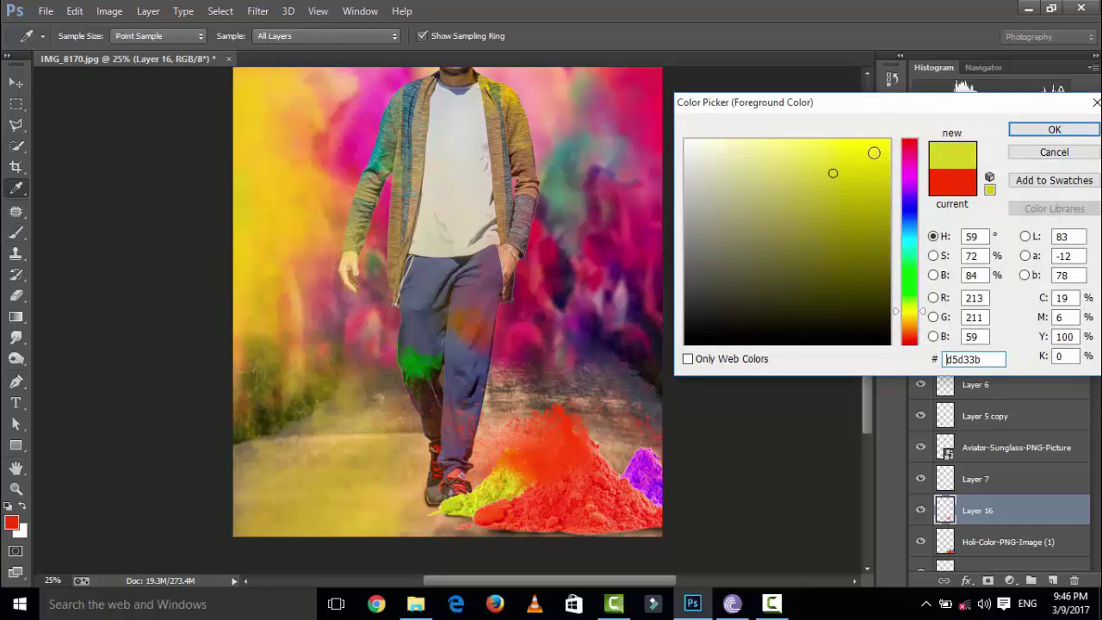
pyautogui.click(1054, 129)
pyautogui.press('b')
pyautogui.rightClick(426, 310)
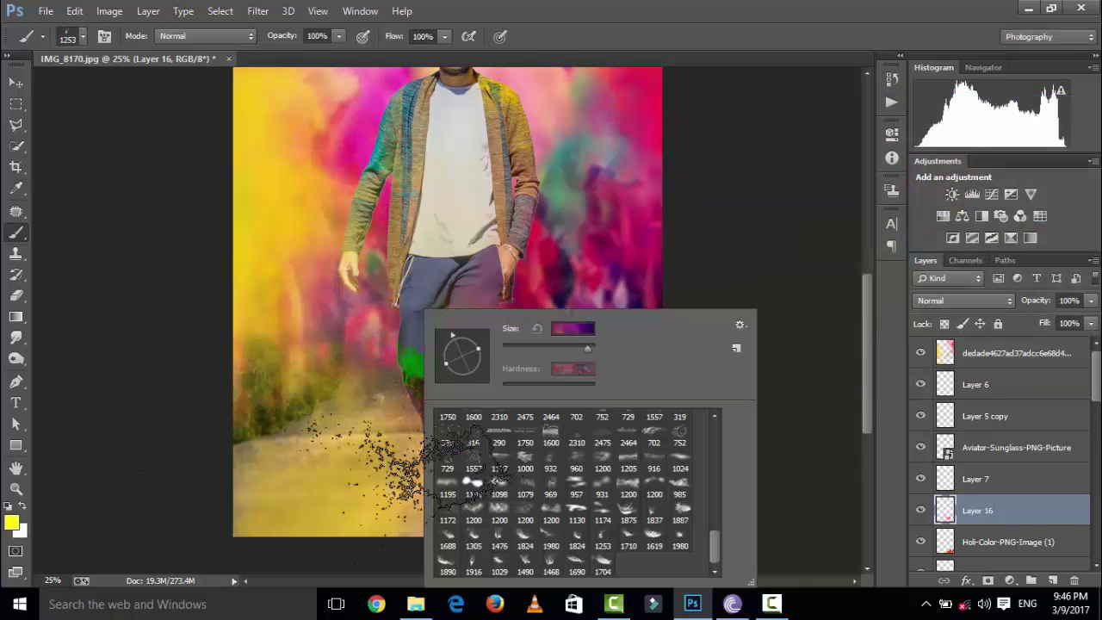
pyautogui.click(472, 566)
pyautogui.press('Return')
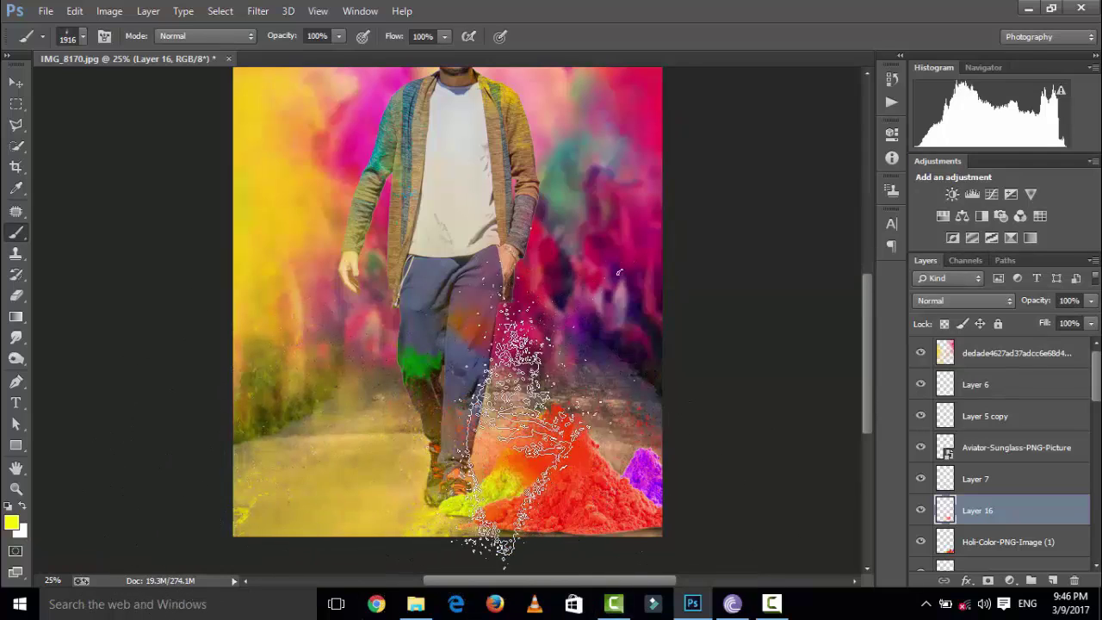
pyautogui.click(530, 417)
pyautogui.hotkey('ctrl', 'z')
# - Stamp a yellow splatter at lower left with the 1980 px brush, after undoing a 1447 px attempt
pyautogui.rightClick(517, 308)
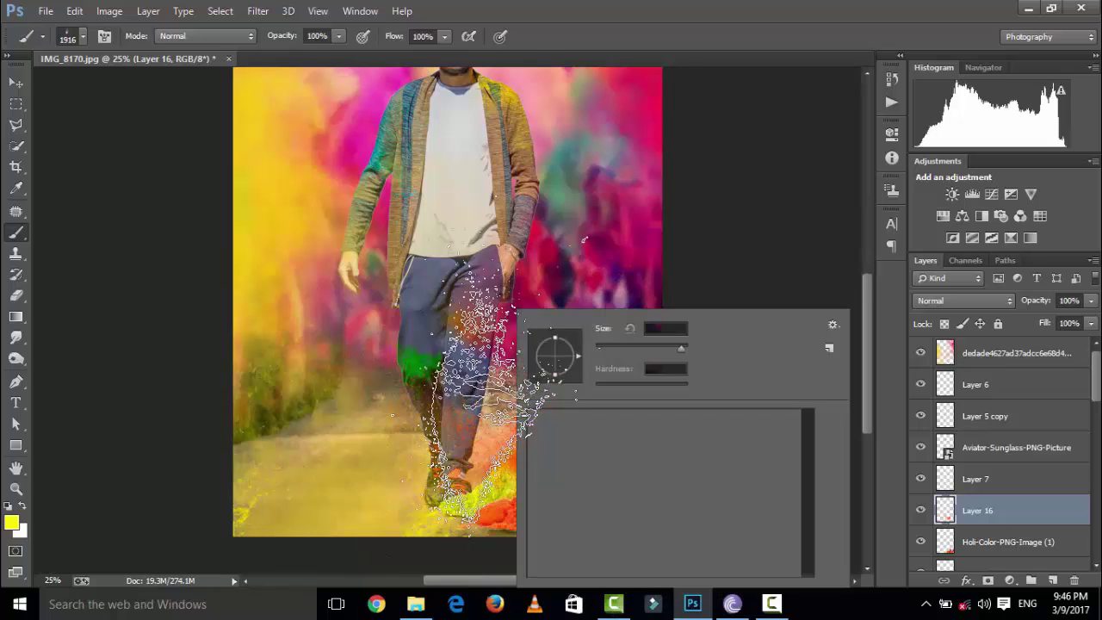
pyautogui.click(680, 349)
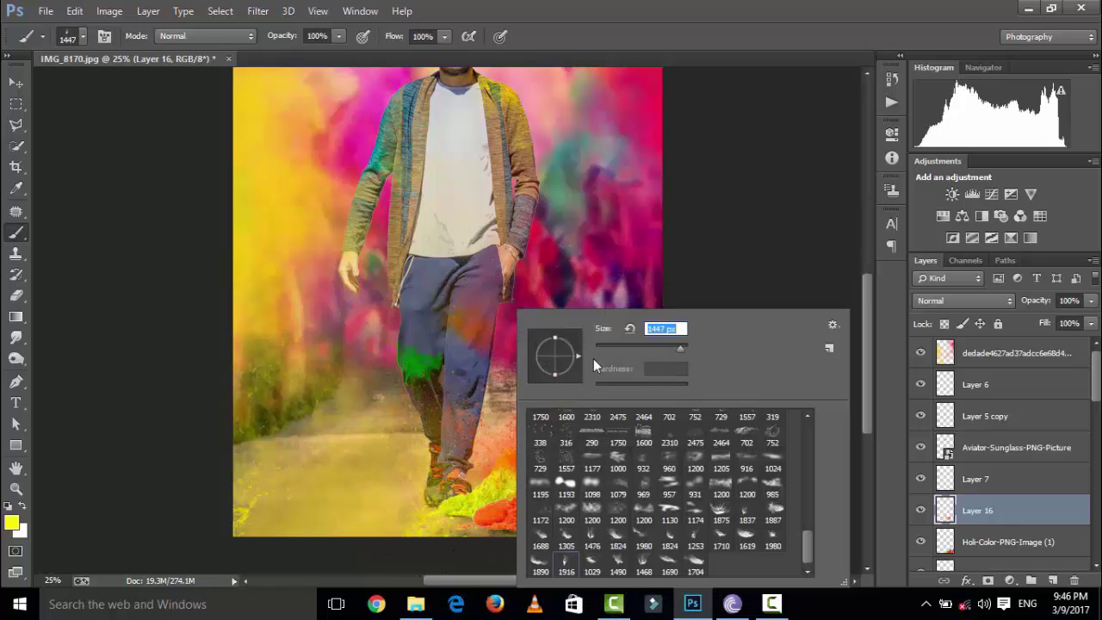
pyautogui.press('Return')
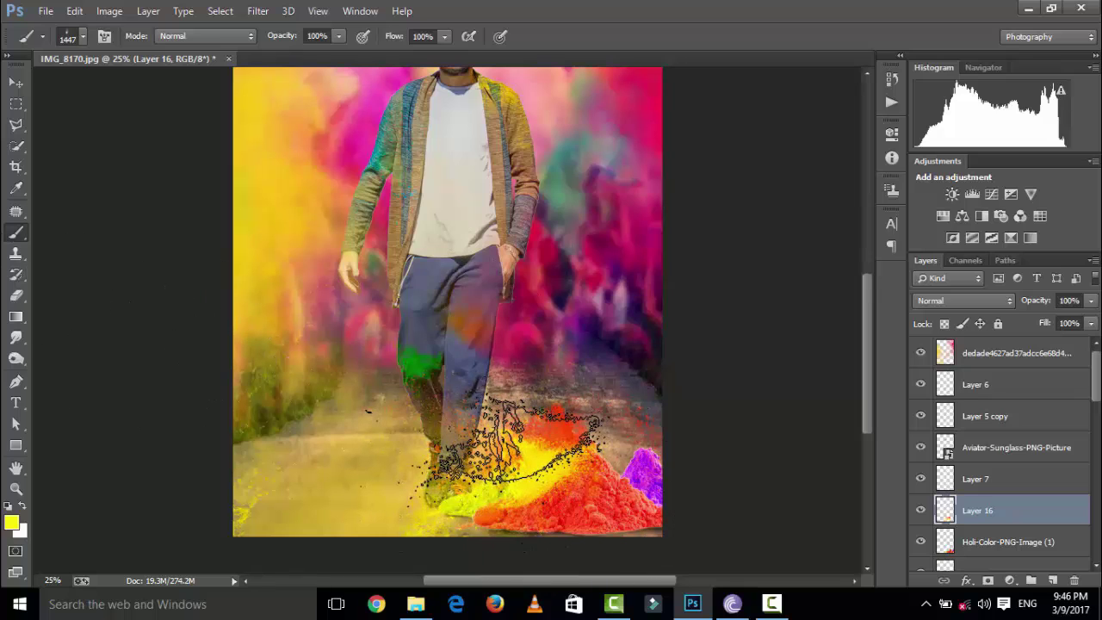
pyautogui.click(508, 448)
pyautogui.hotkey('ctrl', 'z')
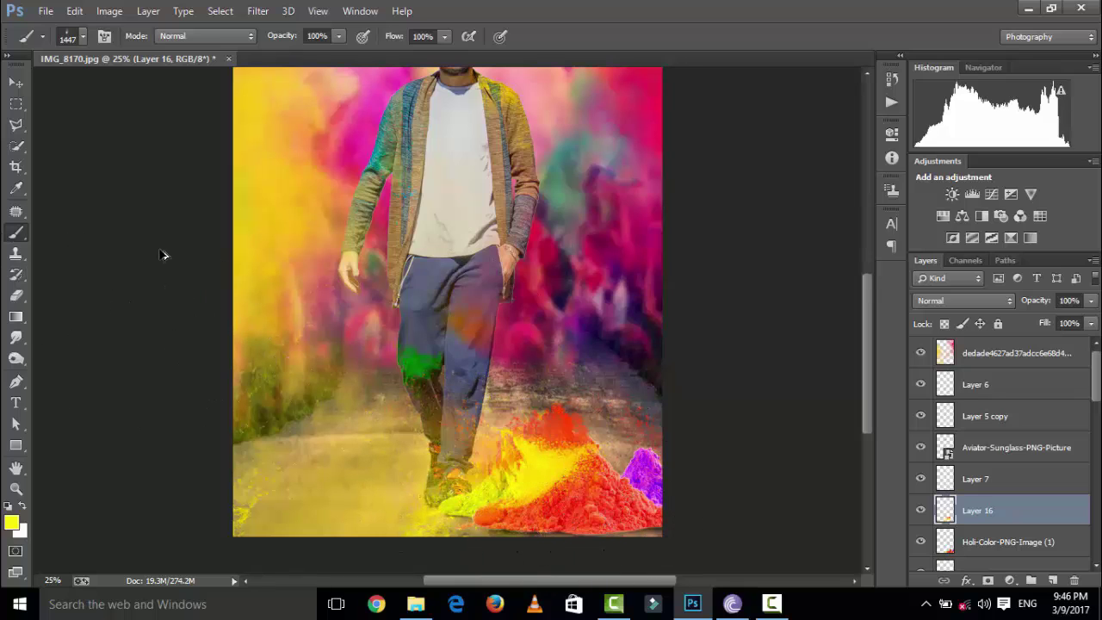
pyautogui.rightClick(456, 314)
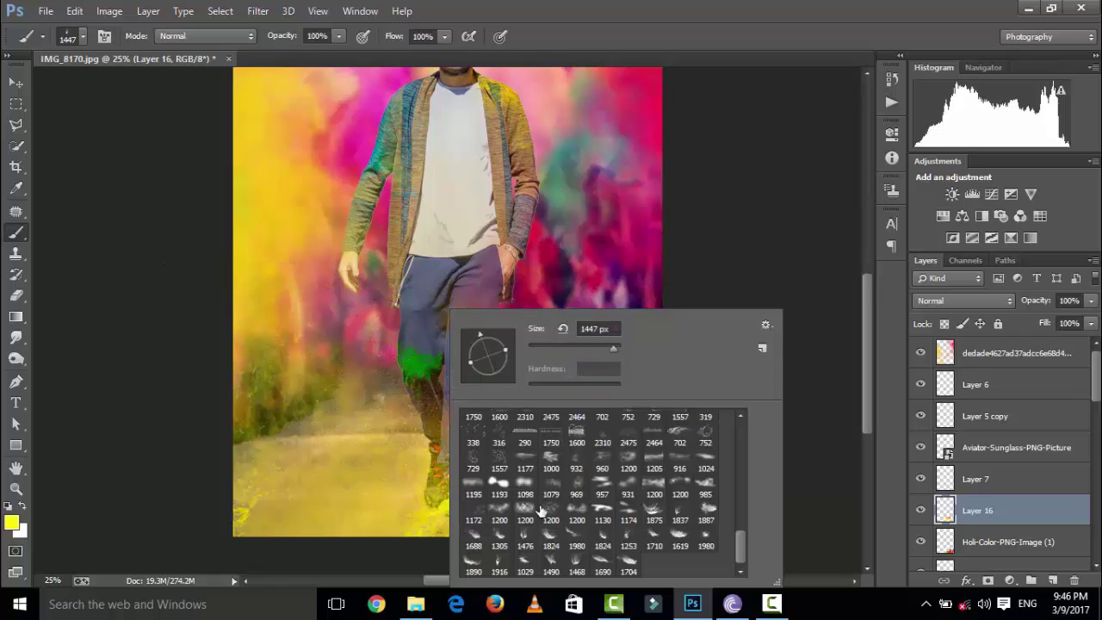
pyautogui.doubleClick(576, 540)
pyautogui.click(327, 405)
pyautogui.hotkey('ctrl', '-')
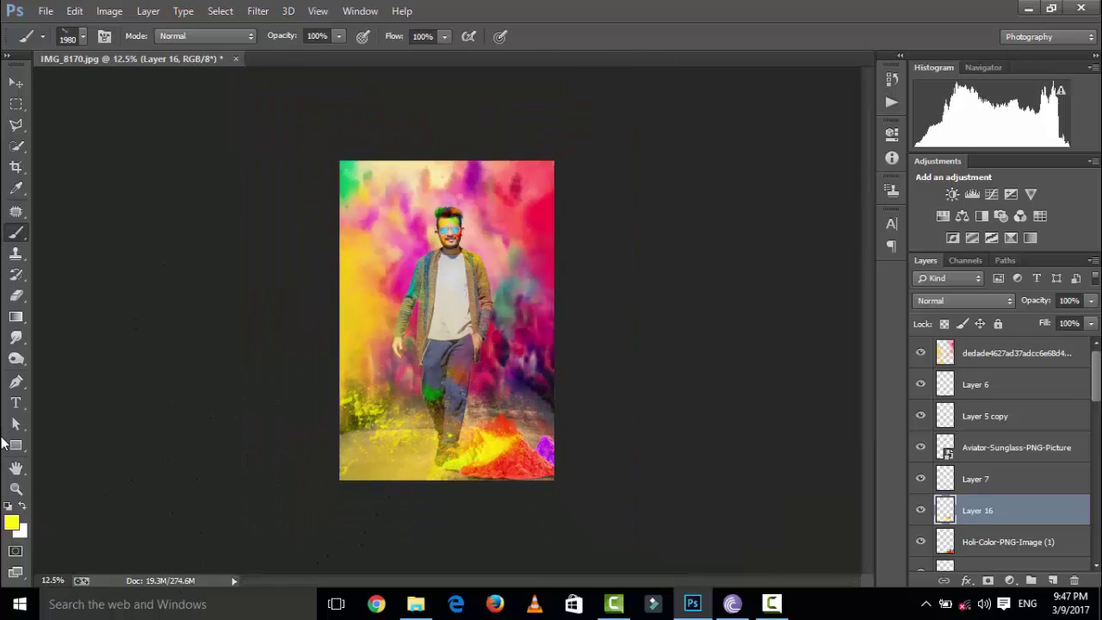
pyautogui.hotkey('ctrl', '+')
pyautogui.hotkey('ctrl', '+')
pyautogui.scroll(-2, 86, 396)
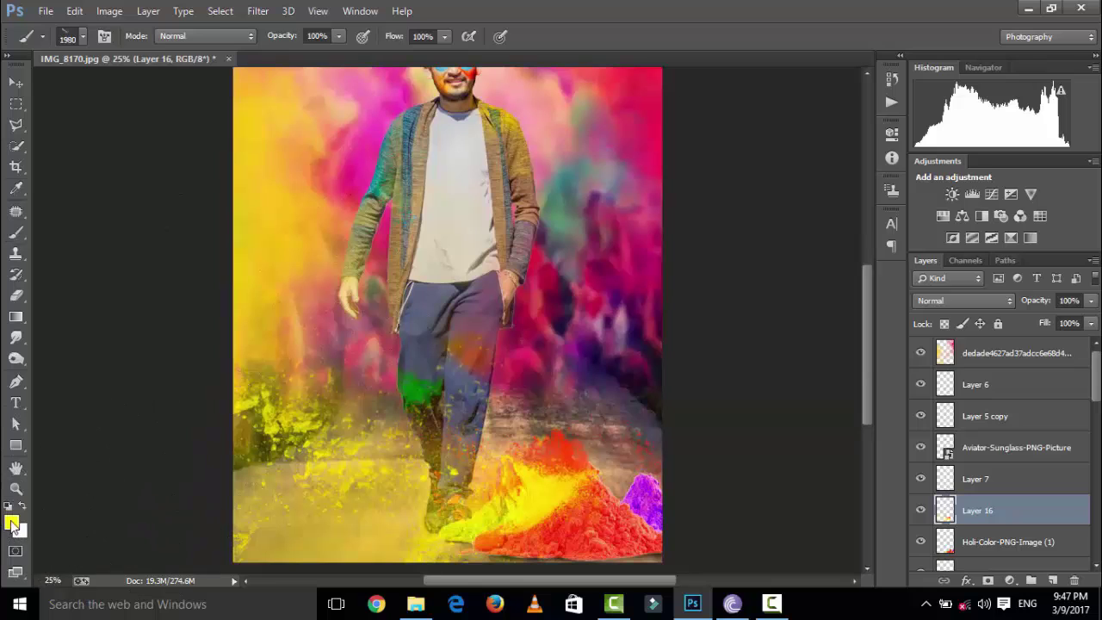
# - Switch the painting colour to pure red and stamp a red splatter at lower left
pyautogui.click(11, 521)
pyautogui.moveTo(913, 150); pyautogui.dragTo(911, 137)
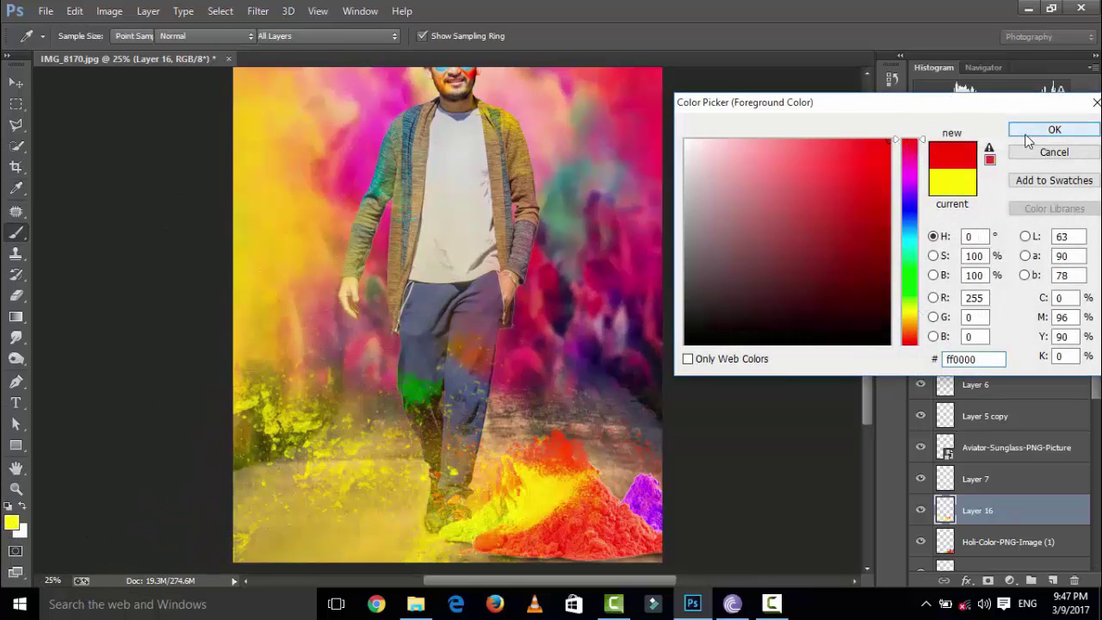
pyautogui.click(1054, 129)
pyautogui.click(319, 482)
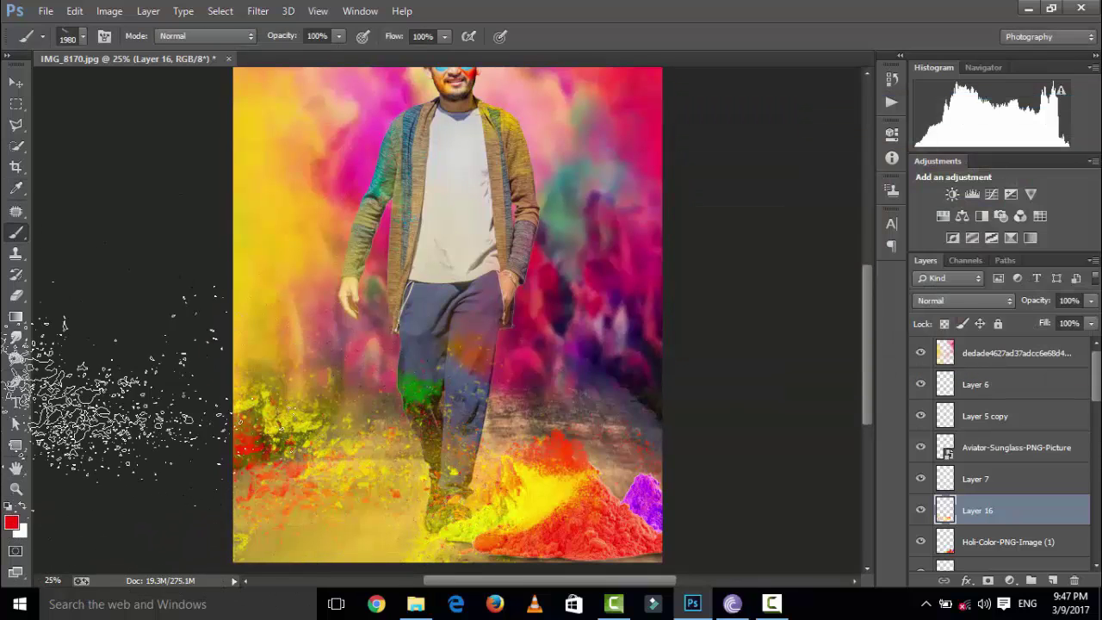
# - Switch the painting colour to bright green and stamp green spatter at the lower left
pyautogui.click(11, 522)
pyautogui.moveTo(913, 140); pyautogui.dragTo(913, 291)
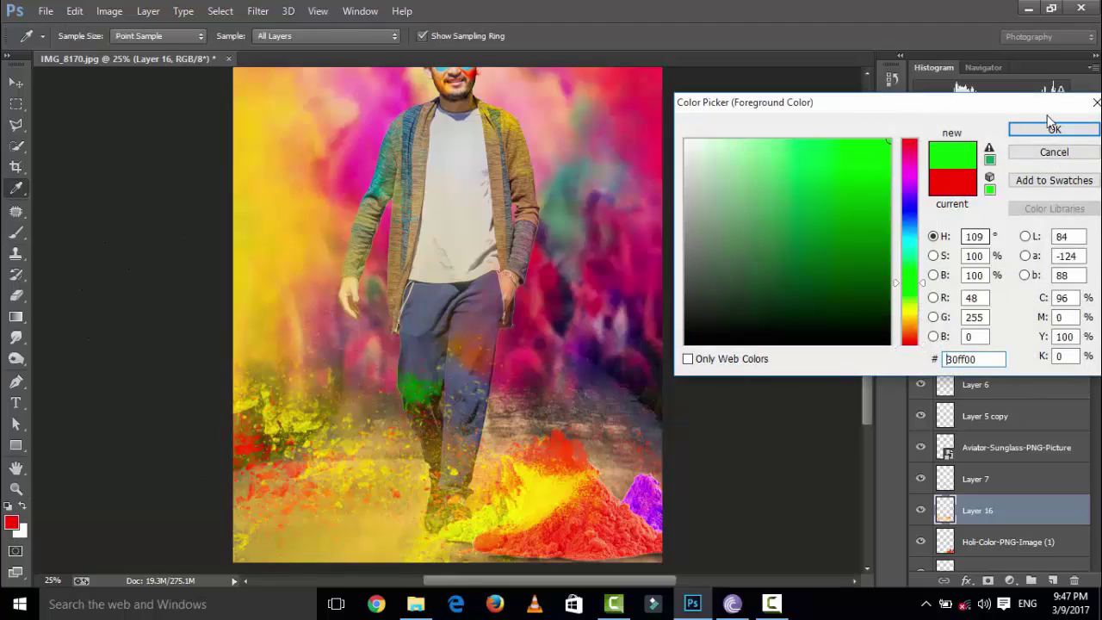
pyautogui.click(1054, 130)
pyautogui.scroll(-3, 437, 312)
pyautogui.rightClick(437, 312)
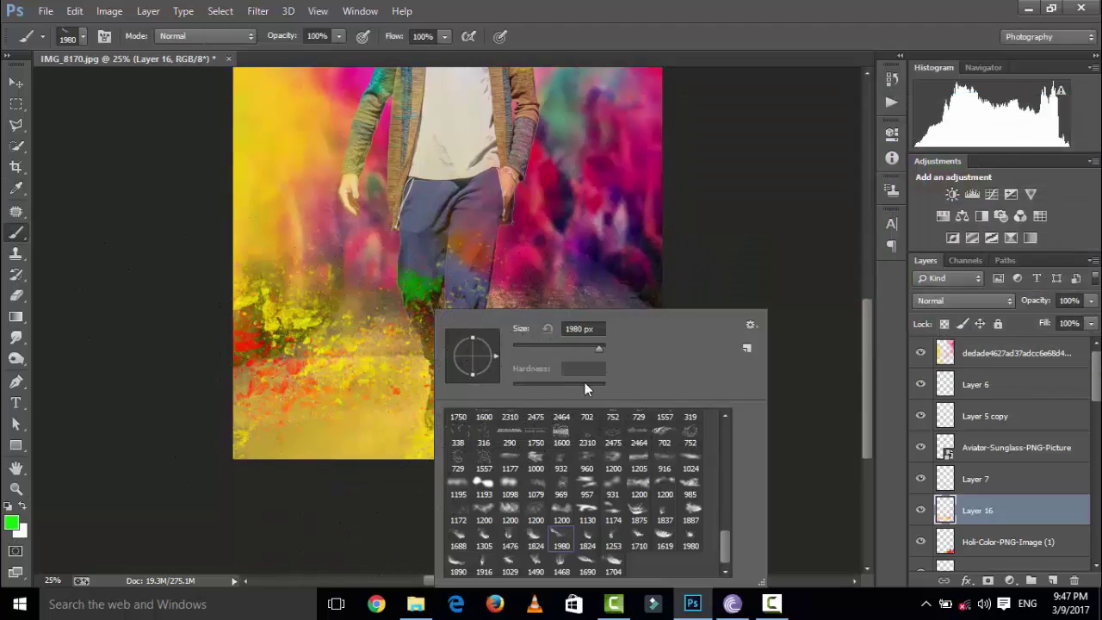
pyautogui.click(215, 517)
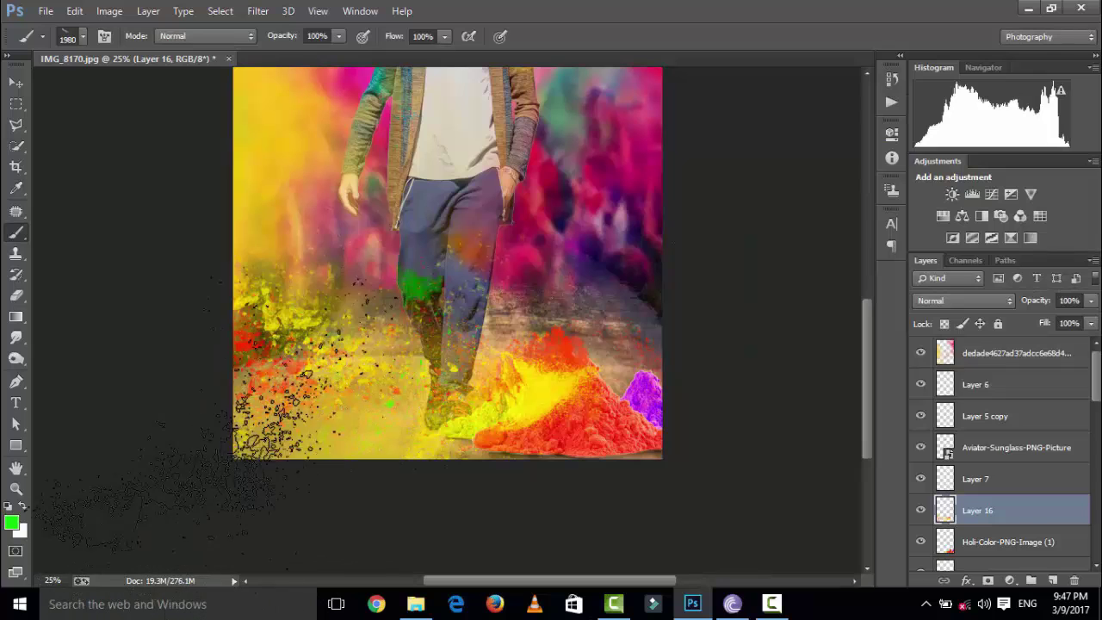
pyautogui.click(112, 517)
# - Set cyan as the painting colour and review the lower image at different zoom levels
pyautogui.rightClick(360, 297)
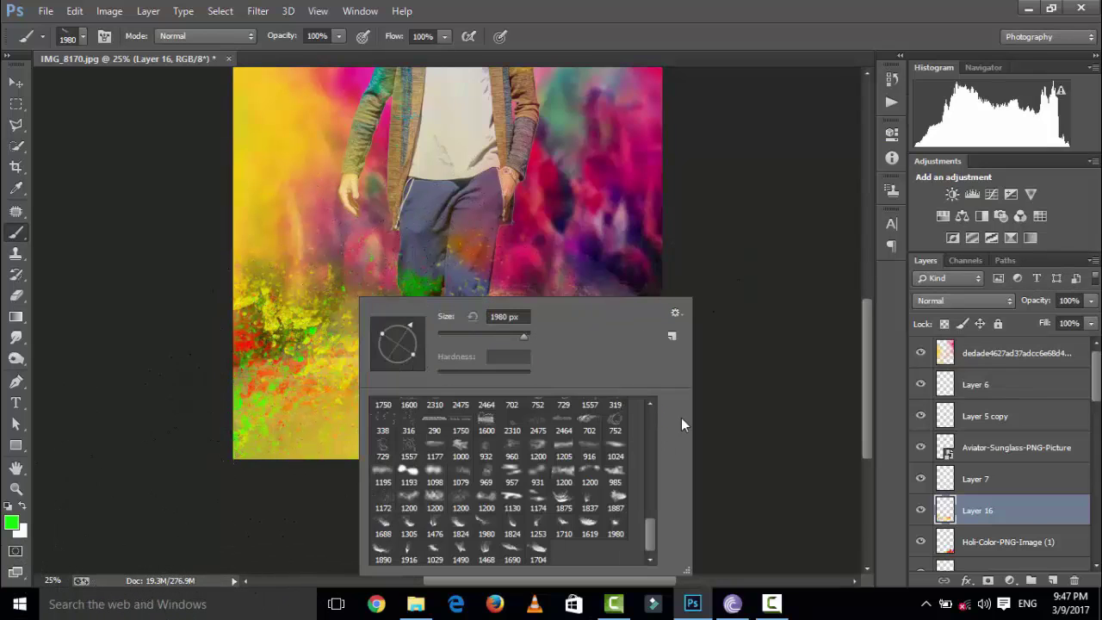
pyautogui.click(13, 524)
pyautogui.moveTo(919, 236); pyautogui.dragTo(913, 230)
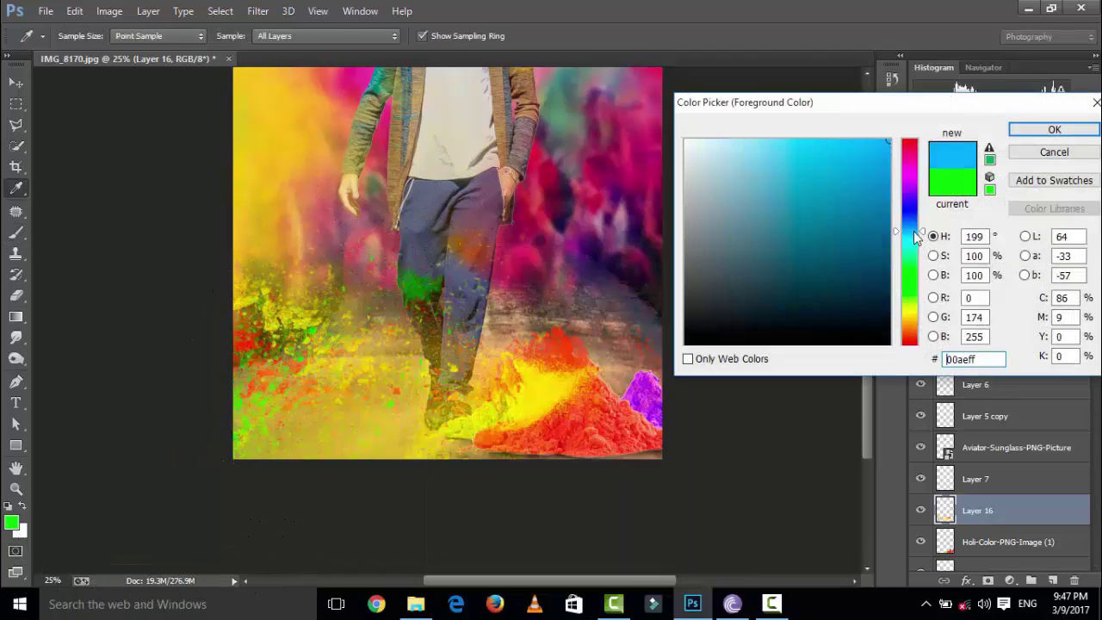
pyautogui.click(1054, 129)
pyautogui.hotkey('ctrl', '-')
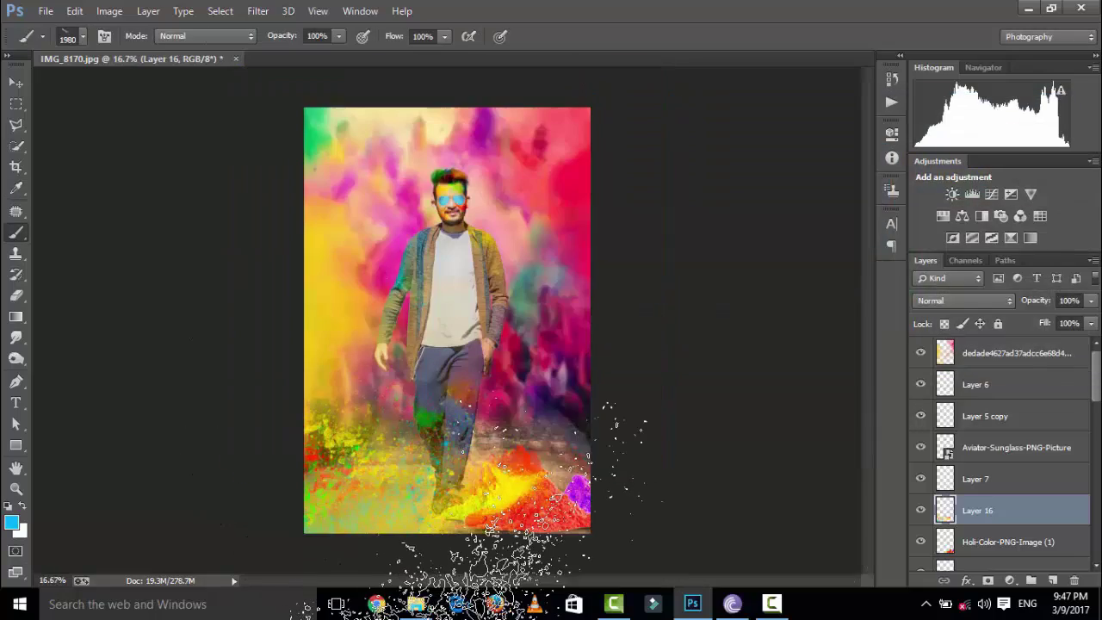
pyautogui.hotkey('ctrl', '+')
pyautogui.scroll(-3, 508, 516)
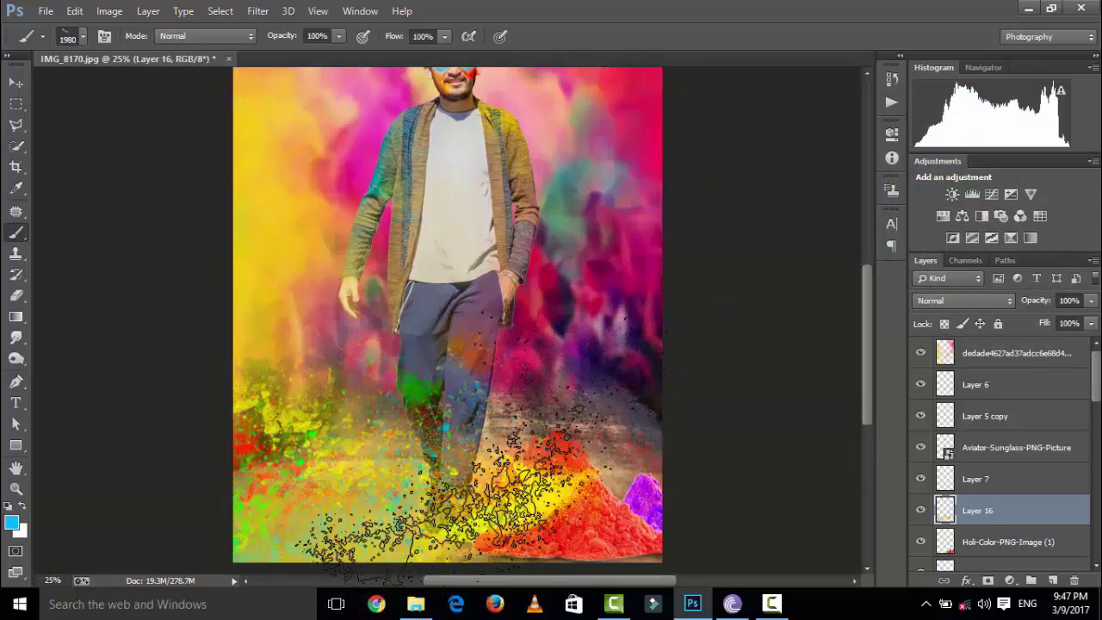
pyautogui.hotkey('ctrl', '-')
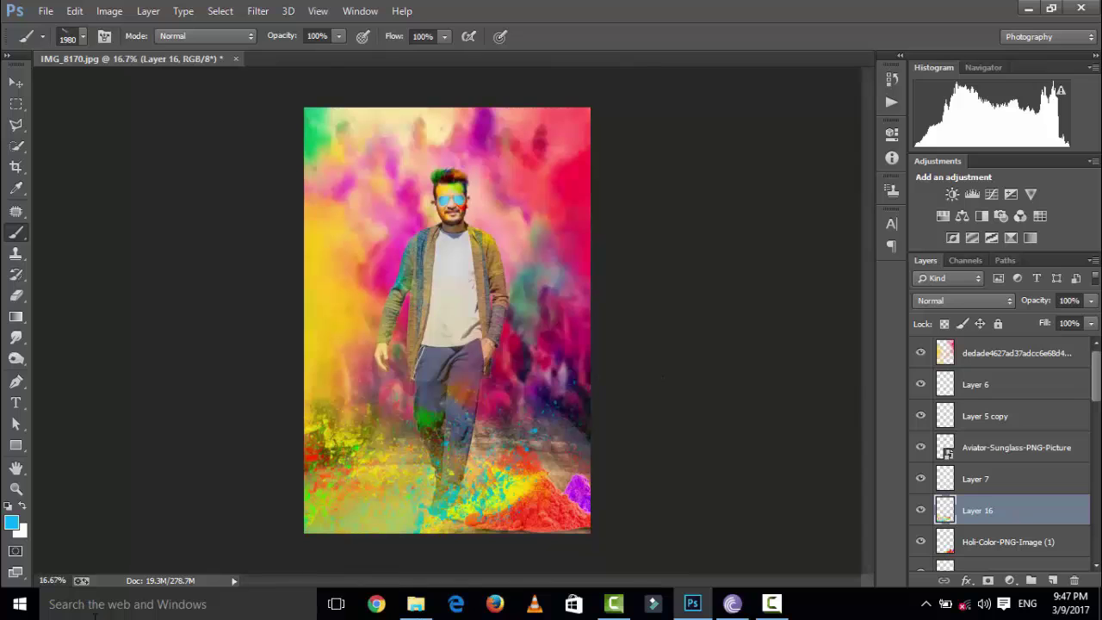
pyautogui.hotkey('ctrl', '+')
pyautogui.scroll(-3, 241, 499)
pyautogui.scroll(-1, 82, 362)
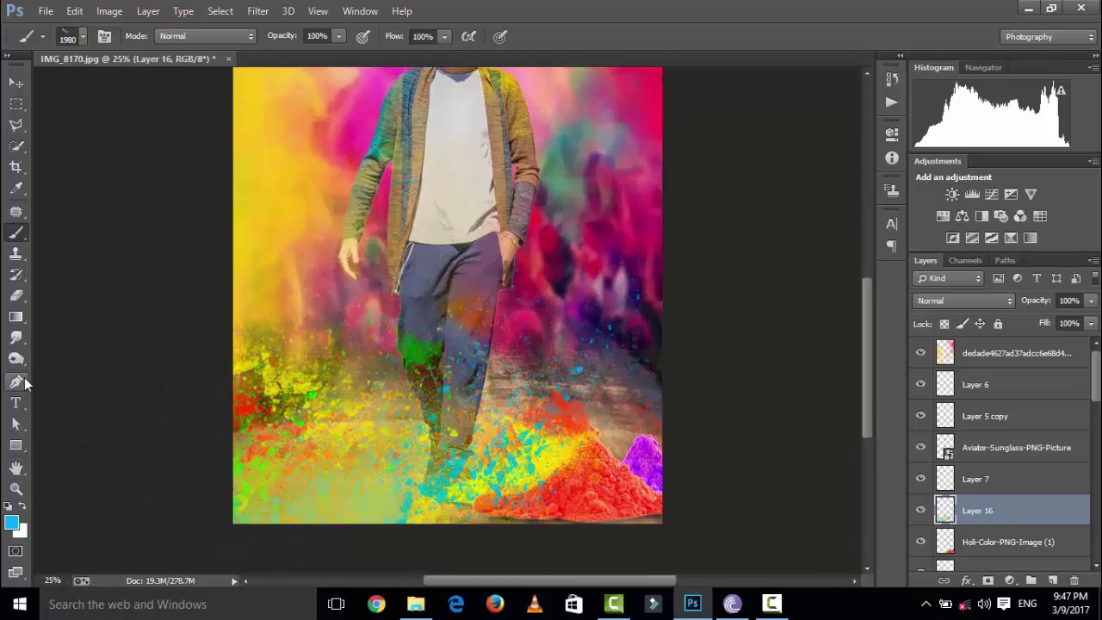
pyautogui.hotkey('ctrl', '-')
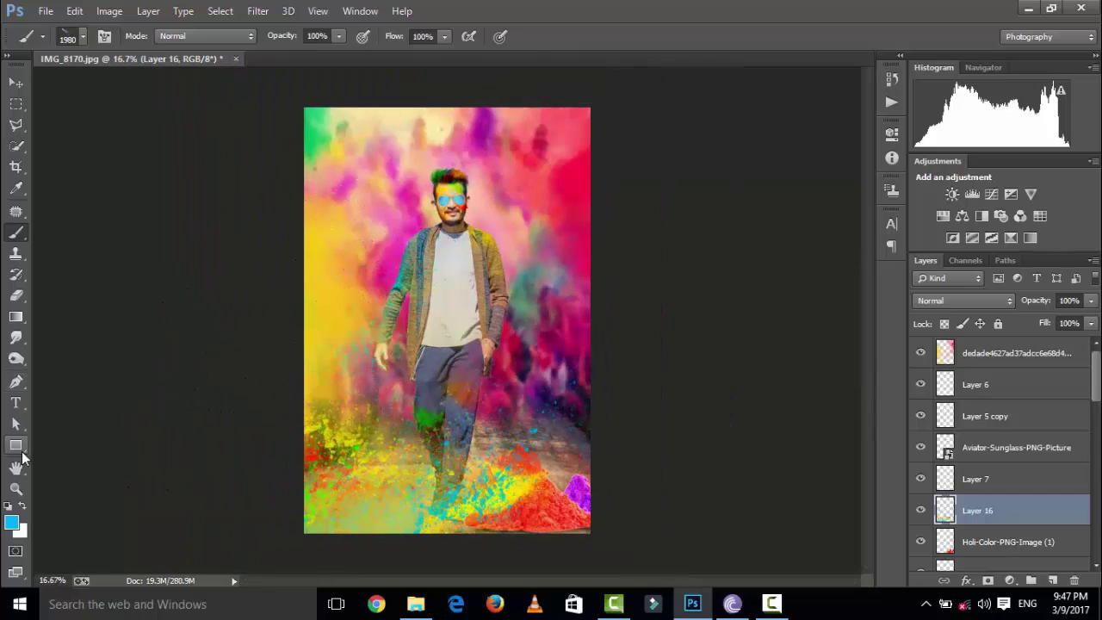
pyautogui.hotkey('ctrl', '+')
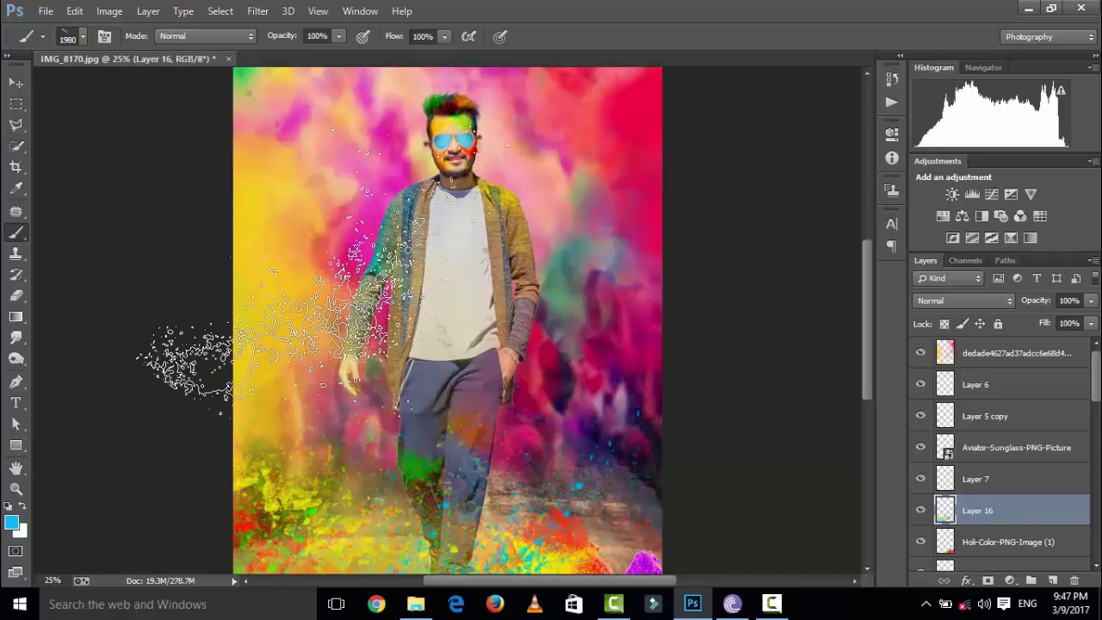
pyautogui.rightClick(366, 269)
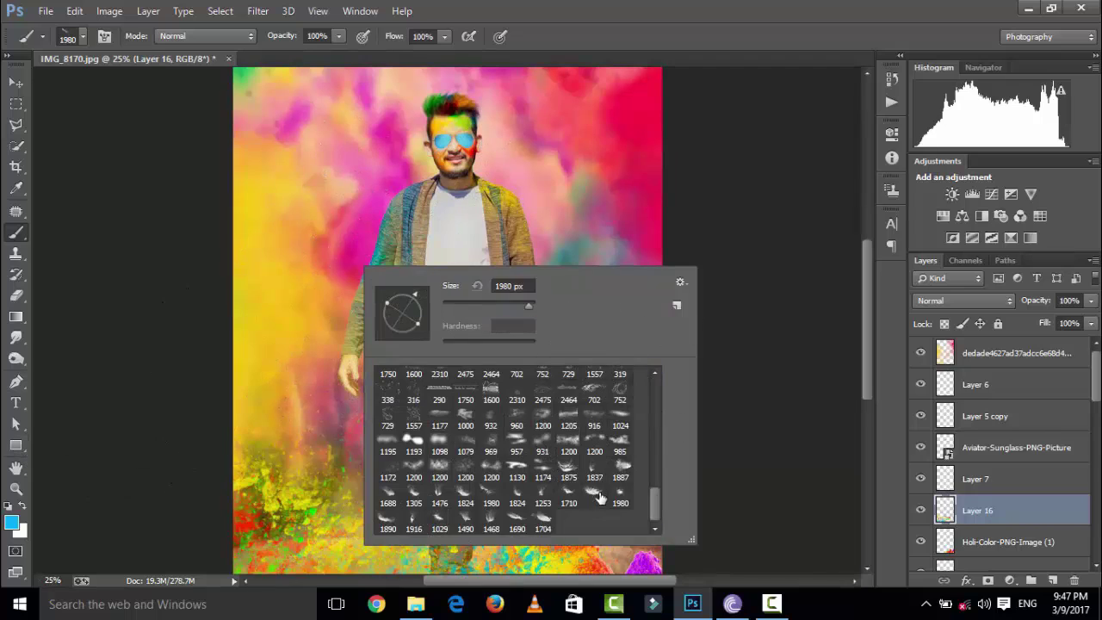
pyautogui.click(319, 409)
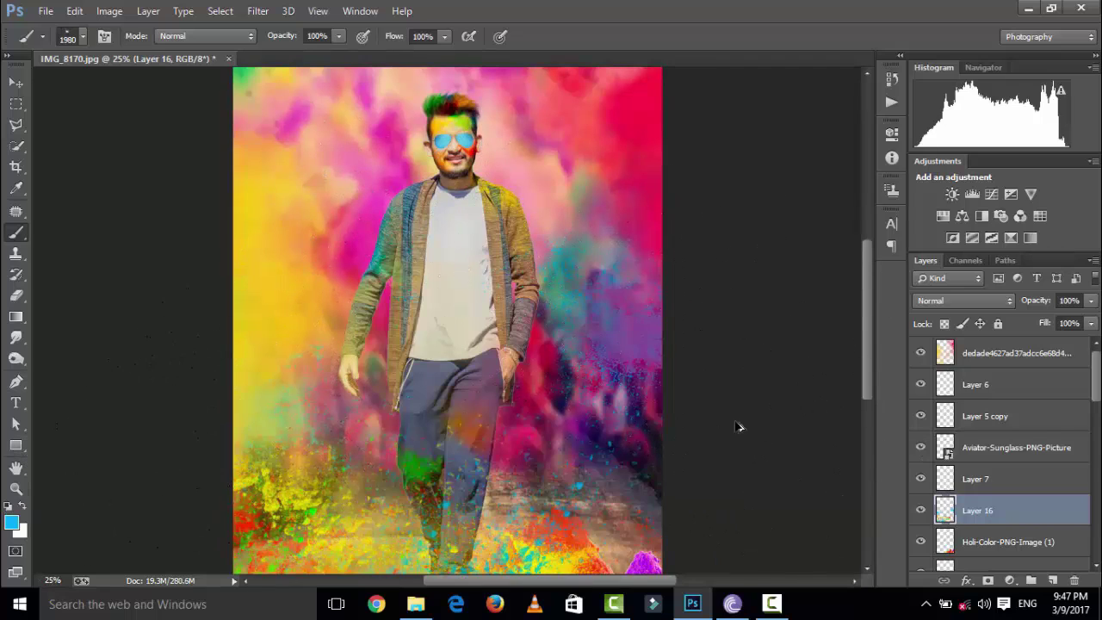
# - Change the painting colour to yellow in the Color Picker
pyautogui.click(11, 522)
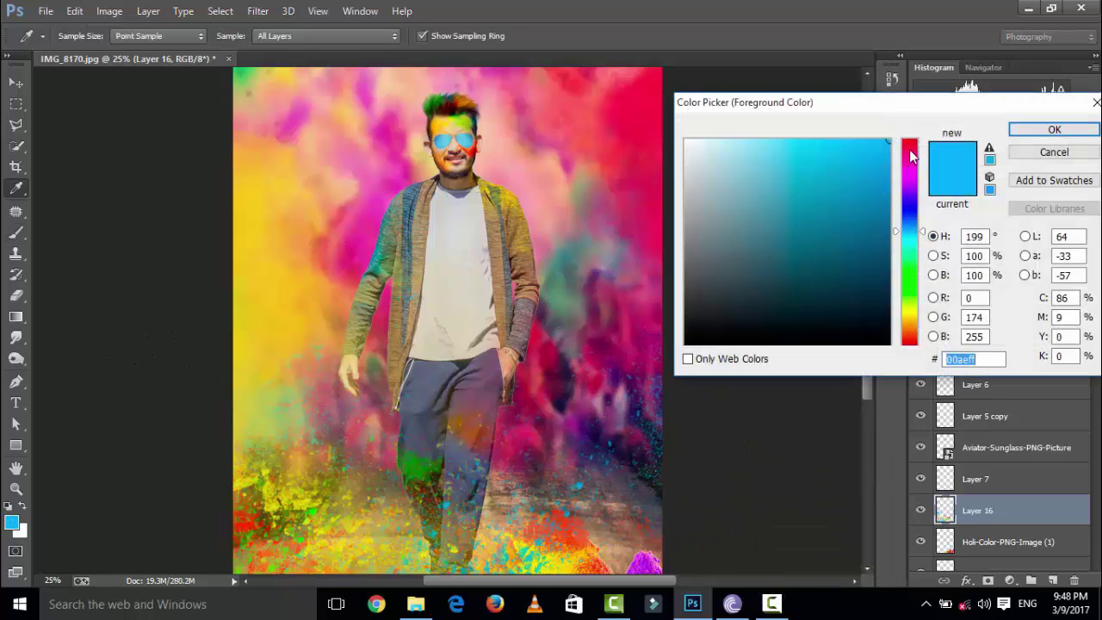
pyautogui.click(909, 312)
pyautogui.click(1040, 136)
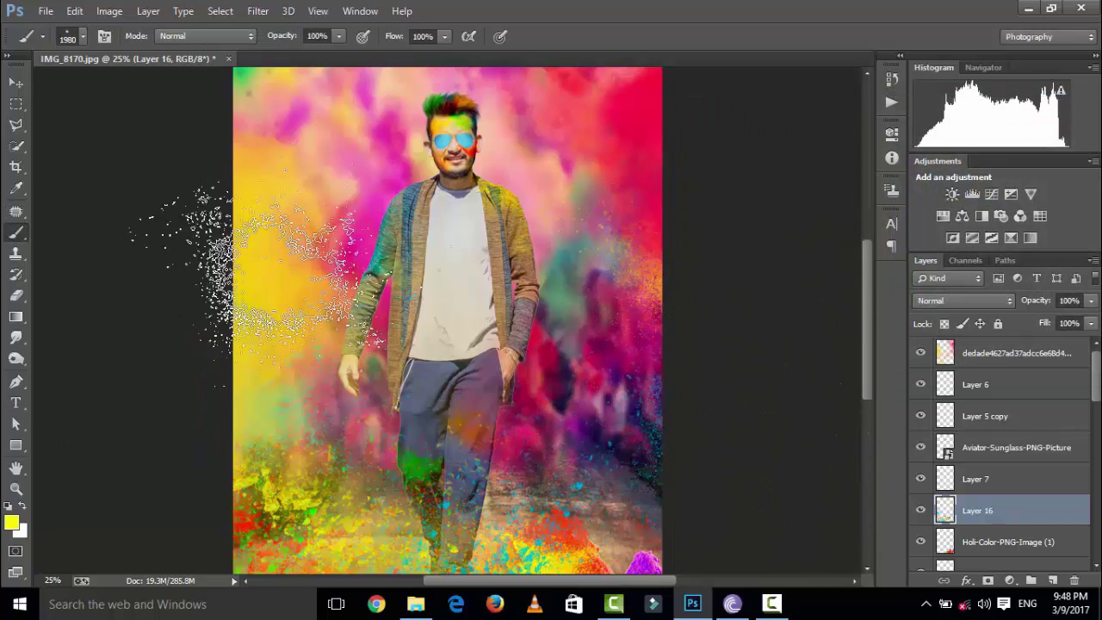
# - Choose a smaller splatter brush preset and bring up the Color Picker for purple 4200ff
pyautogui.hotkey('ctrl', '-')
pyautogui.hotkey('ctrl', '-')
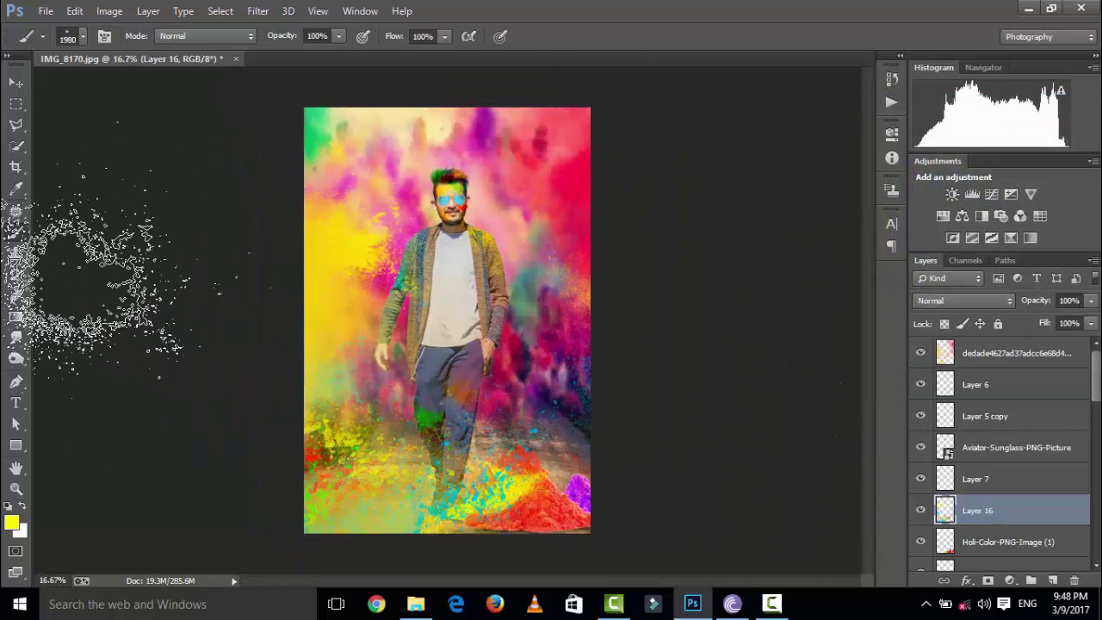
pyautogui.hotkey('ctrl', '+')
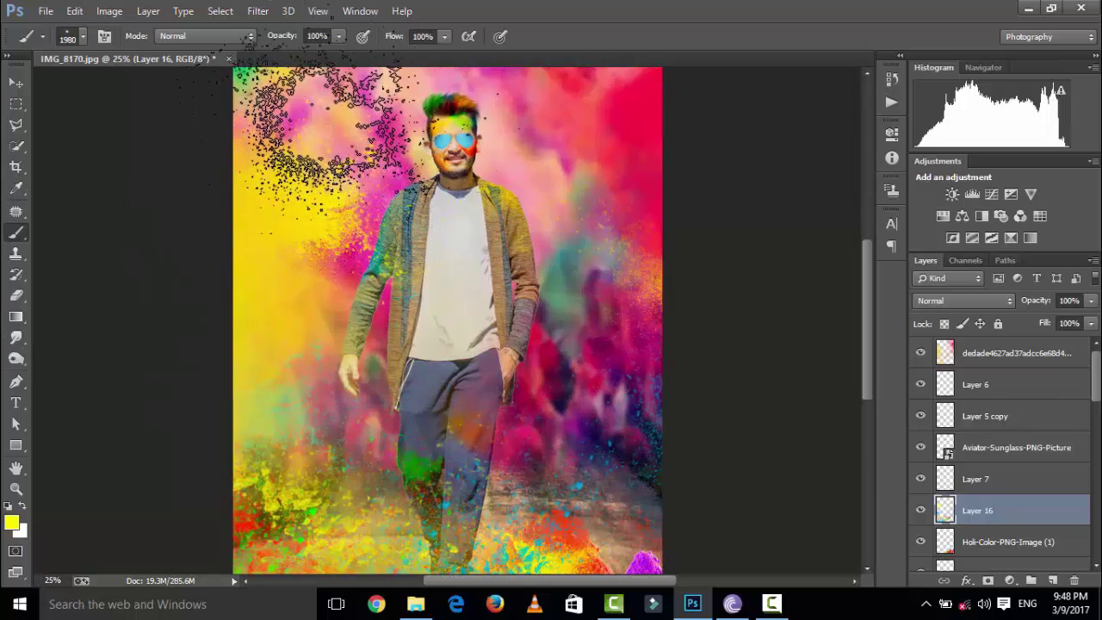
pyautogui.rightClick(293, 206)
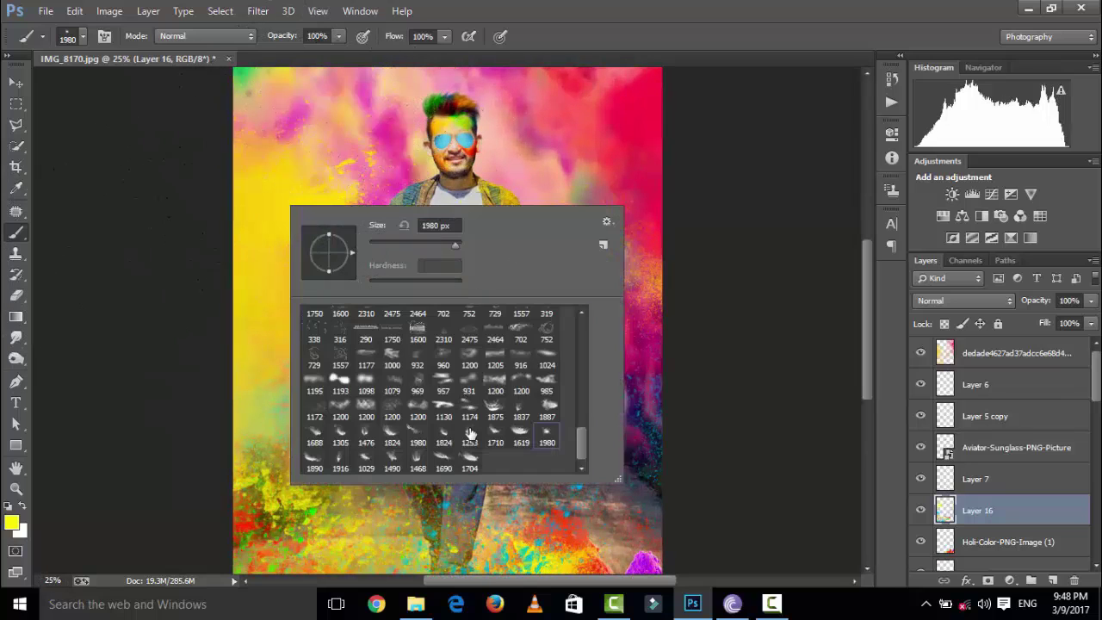
pyautogui.press('Return')
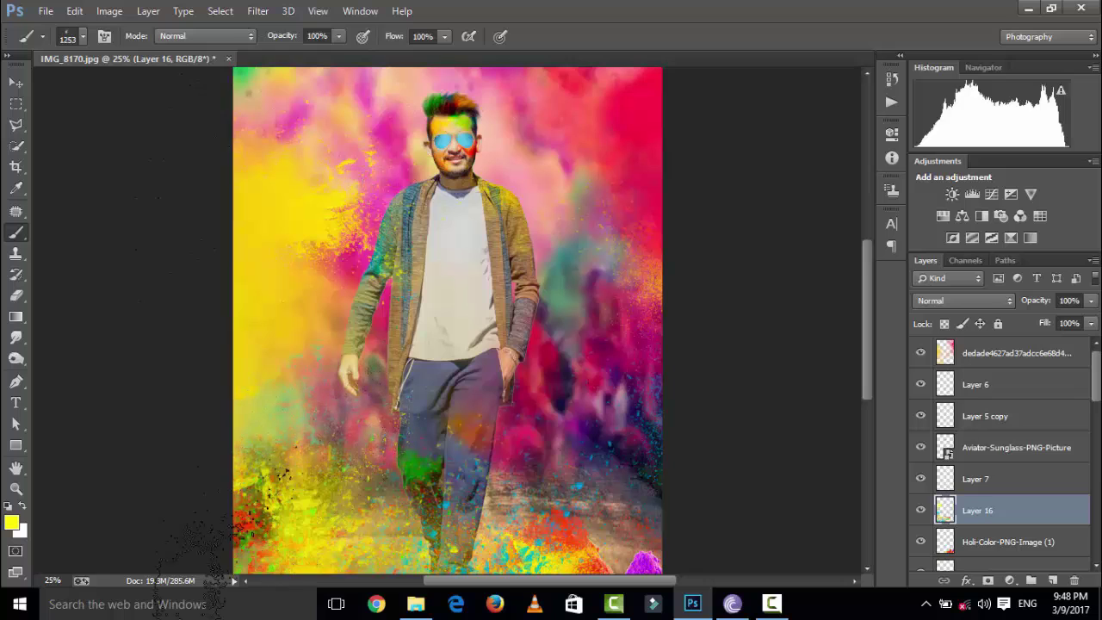
pyautogui.scroll(-3, 215, 551)
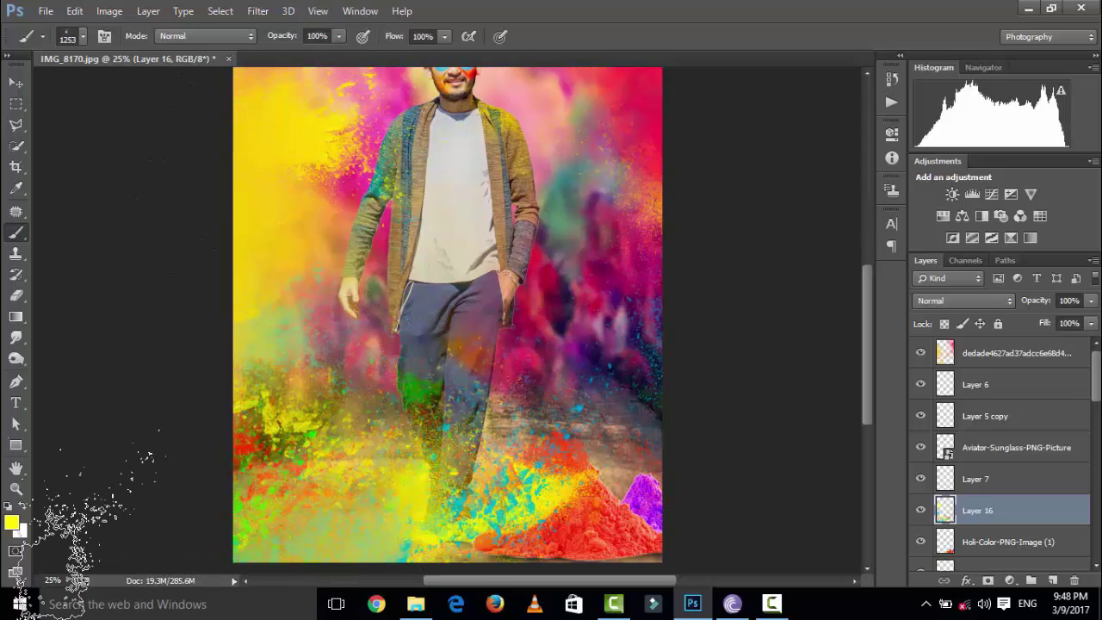
pyautogui.click(11, 514)
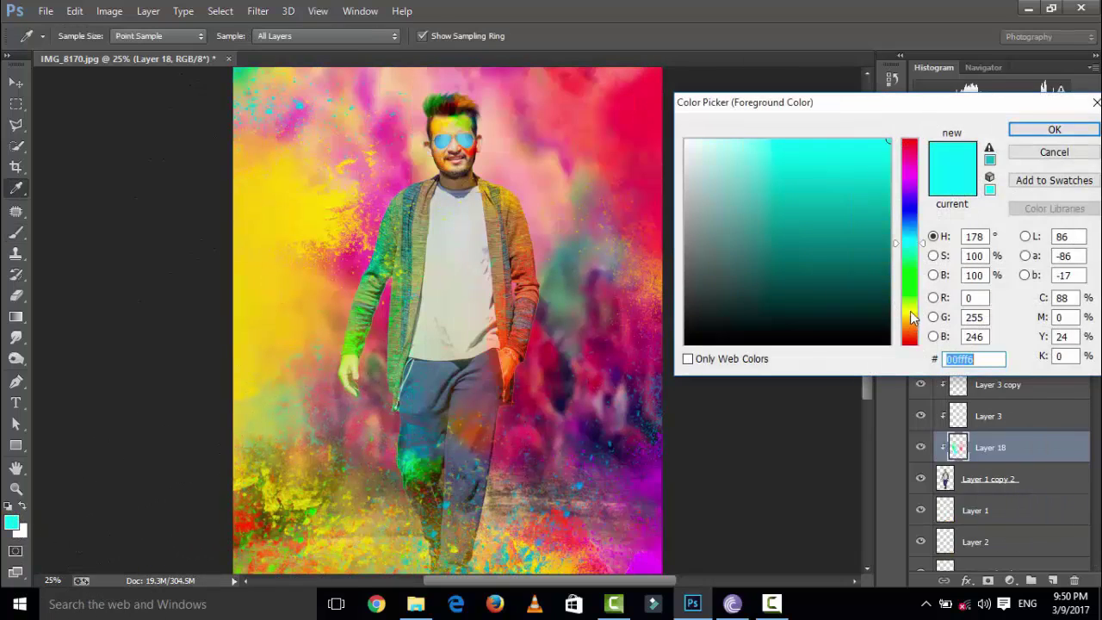
# - Confirm violet 4200ff as the painting colour and return the canvas to 25% zoom
pyautogui.click(1054, 129)
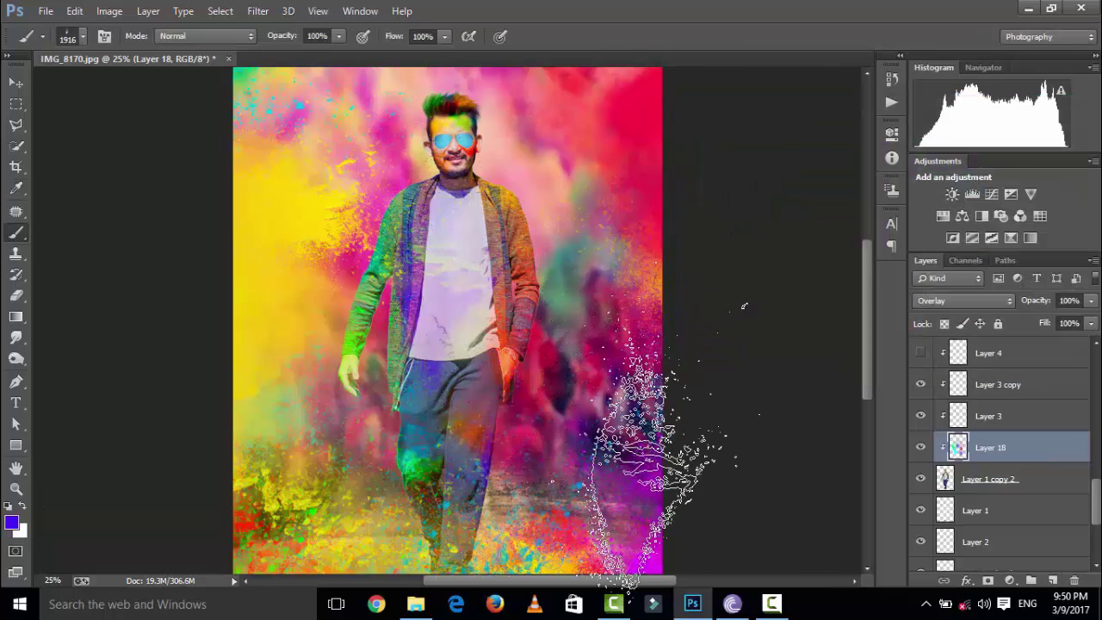
pyautogui.hotkey('ctrl', '-')
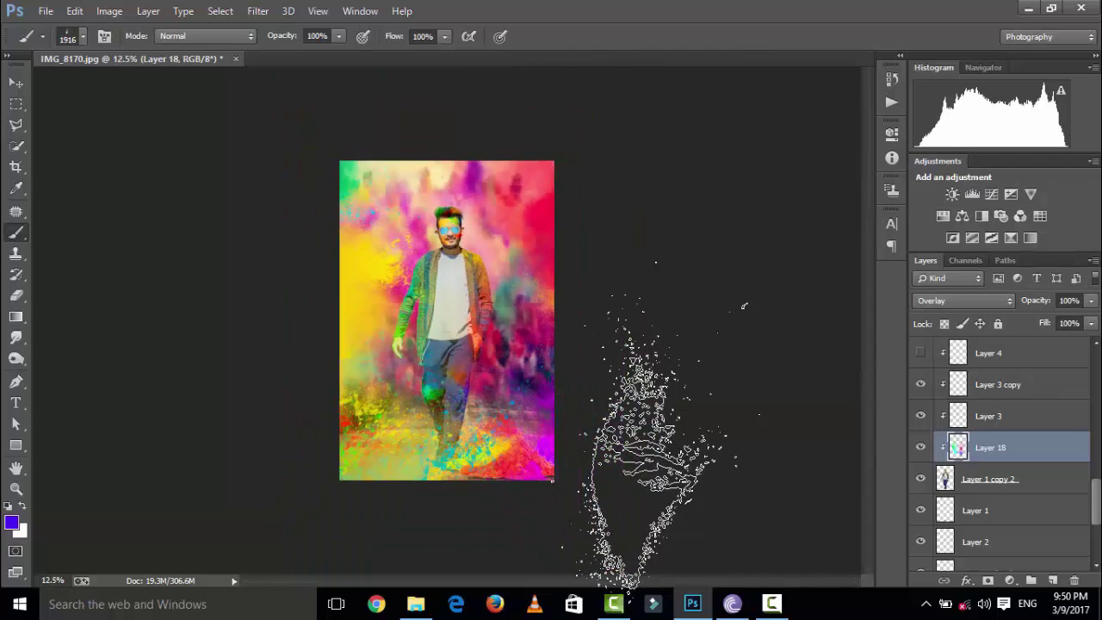
pyautogui.hotkey('ctrl', '+')
pyautogui.hotkey('ctrl', '+')
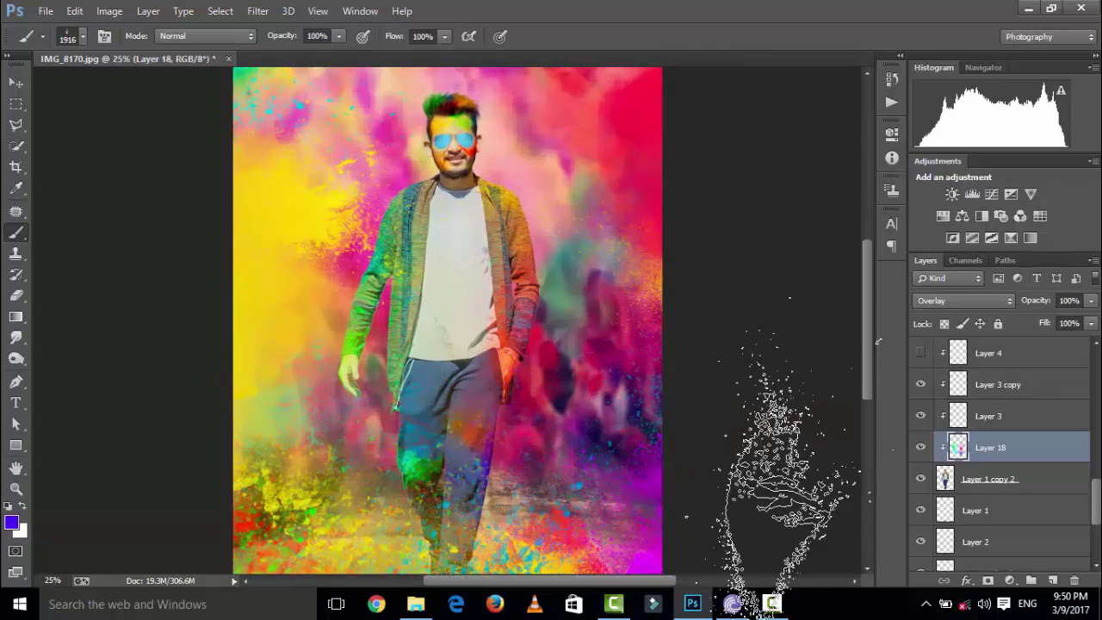
pyautogui.scroll(-1, 1010, 489)
pyautogui.scroll(-1, 1010, 489)
pyautogui.scroll(3, 1004, 493)
pyautogui.scroll(3, 994, 496)
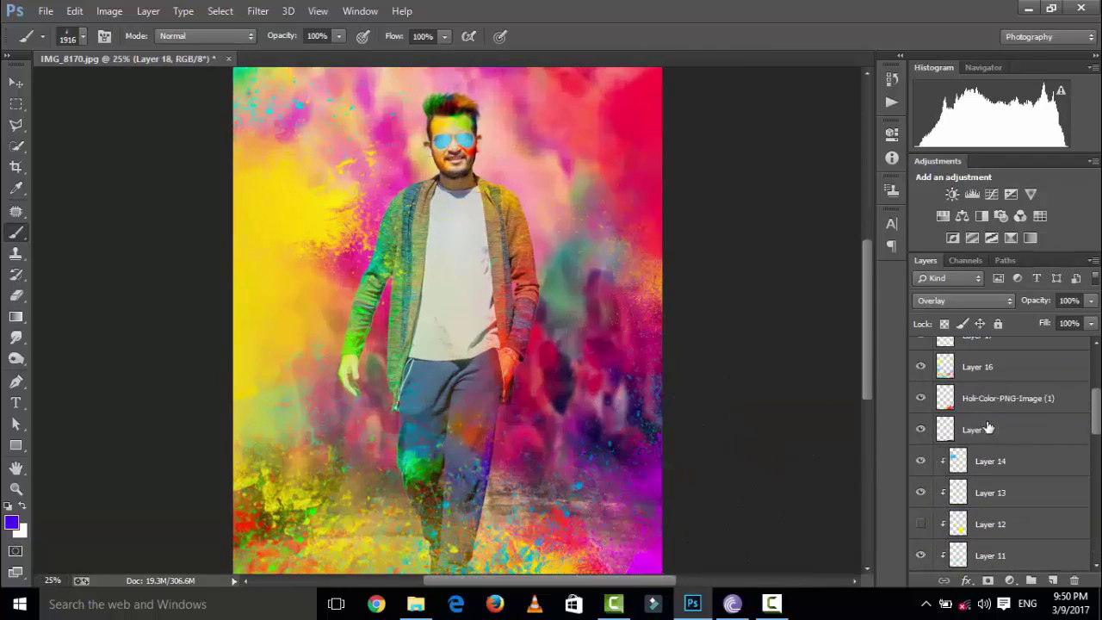
pyautogui.scroll(4, 973, 405)
pyautogui.scroll(2, 973, 405)
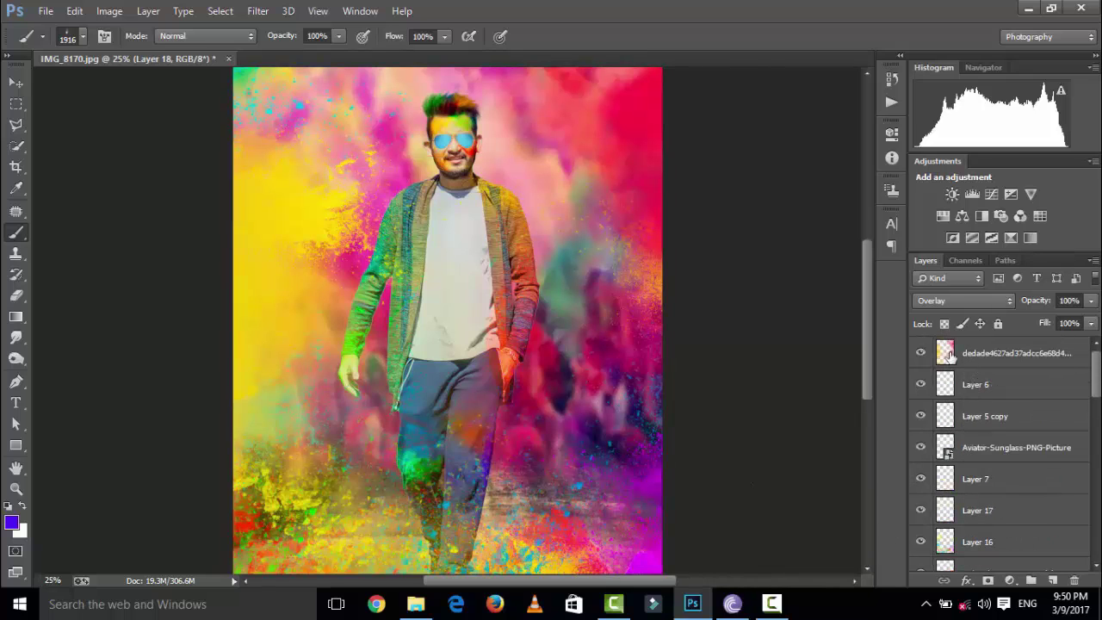
# - Use a 2632 px, 50% eraser on the top dedade layer to lighten left yellow and right pink
pyautogui.click(18, 295)
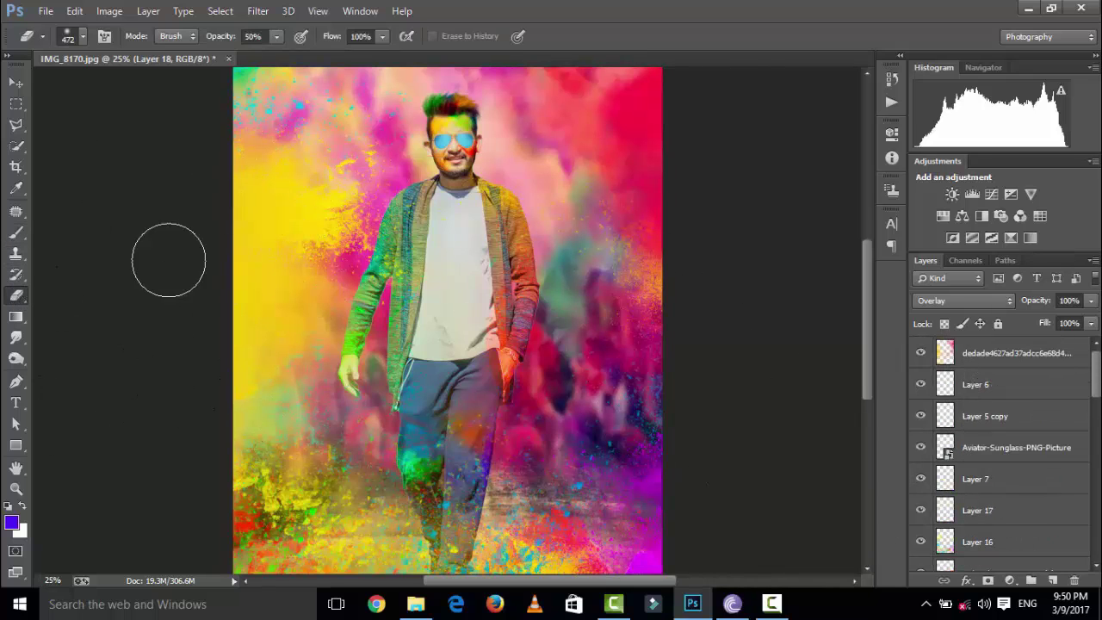
pyautogui.rightClick(331, 226)
pyautogui.press('Return')
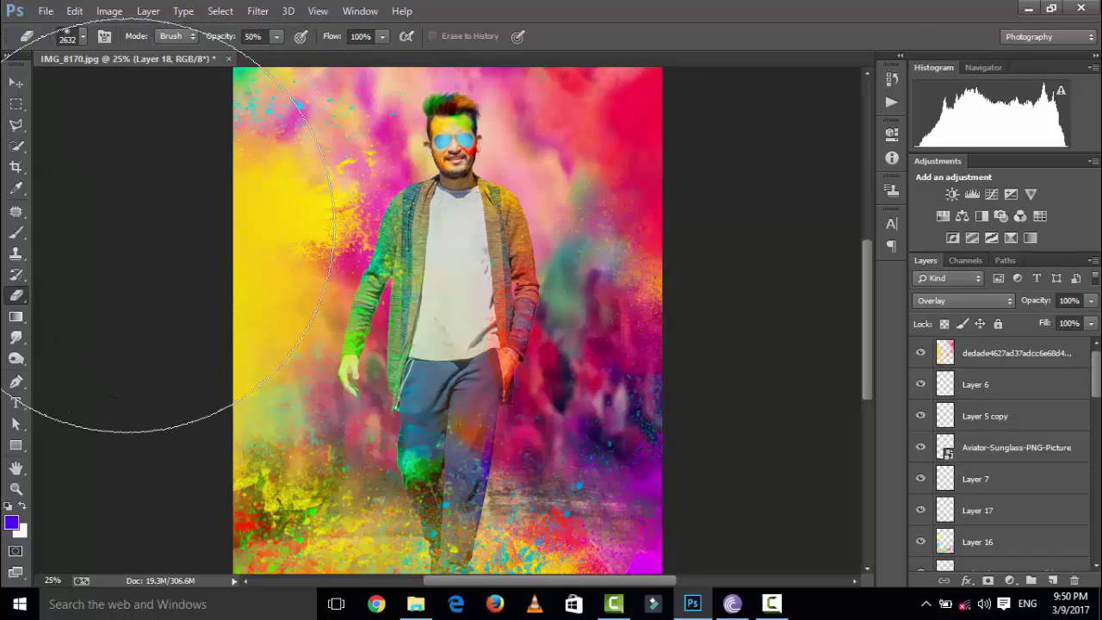
pyautogui.click(962, 353)
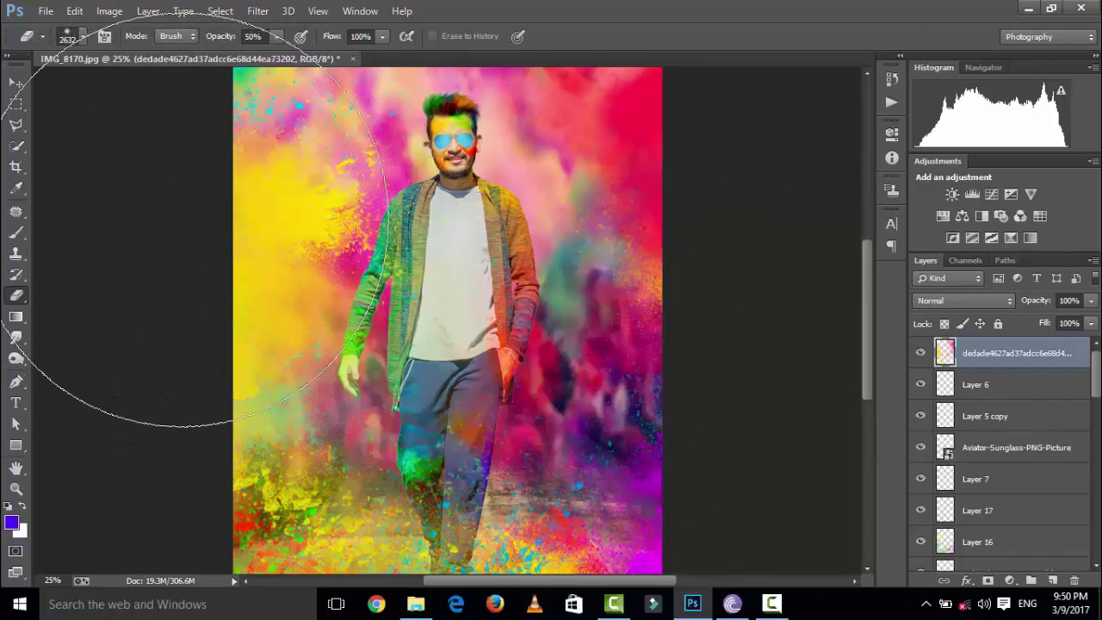
pyautogui.moveTo(38, 247); pyautogui.dragTo(234, 198)
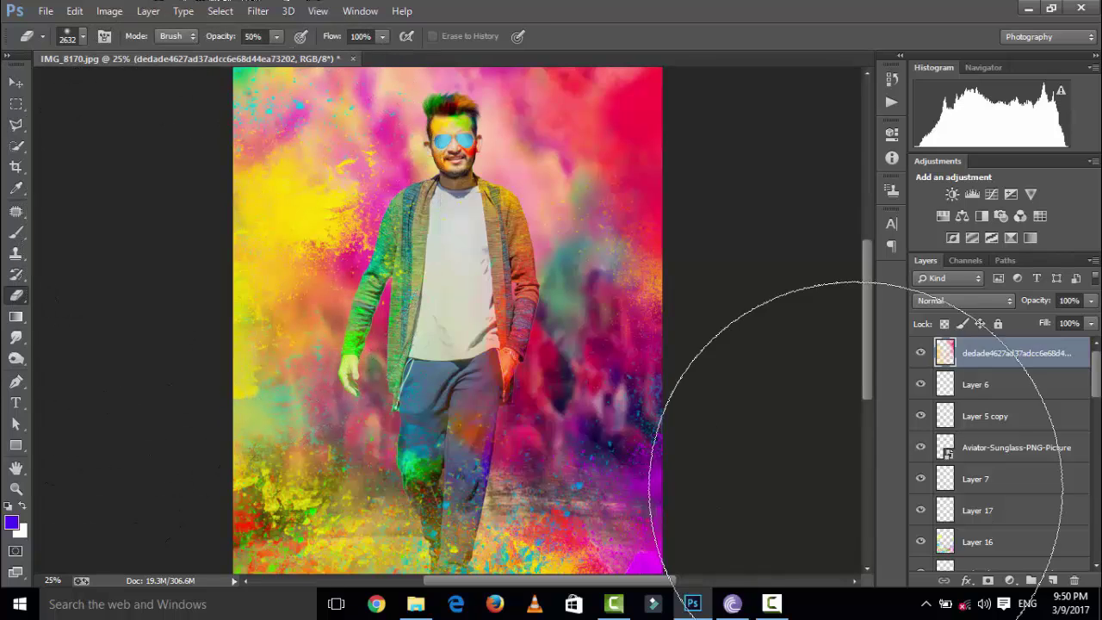
pyautogui.moveTo(702, 138); pyautogui.dragTo(685, 163)
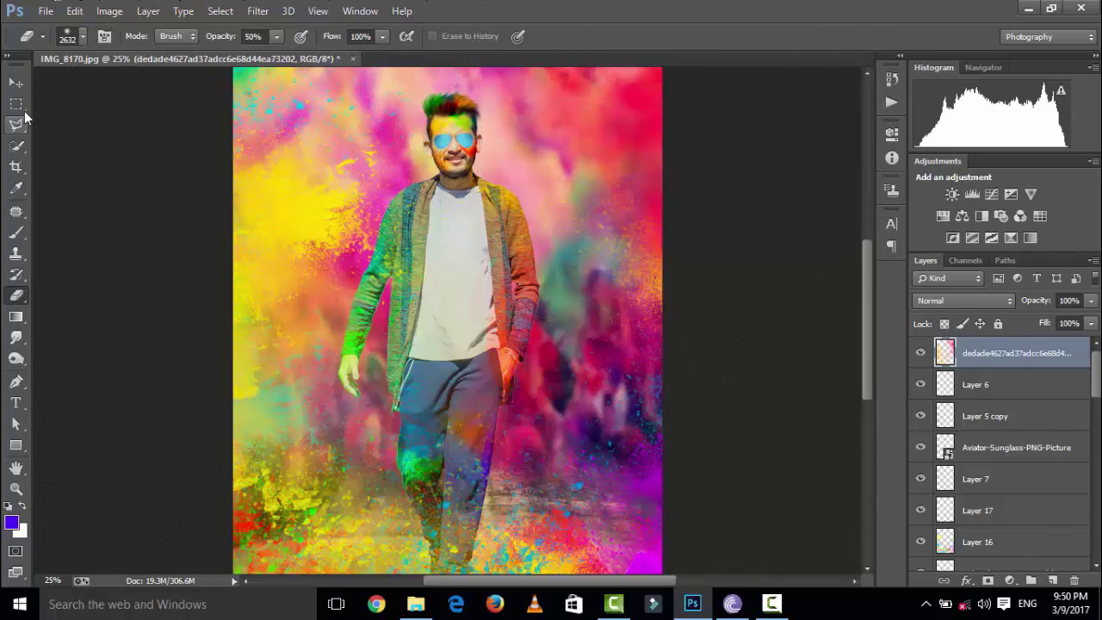
# - Select the Rectangular Marquee and zoom in and out to inspect the erased areas
pyautogui.click(16, 103)
pyautogui.hotkey('ctrl', '-')
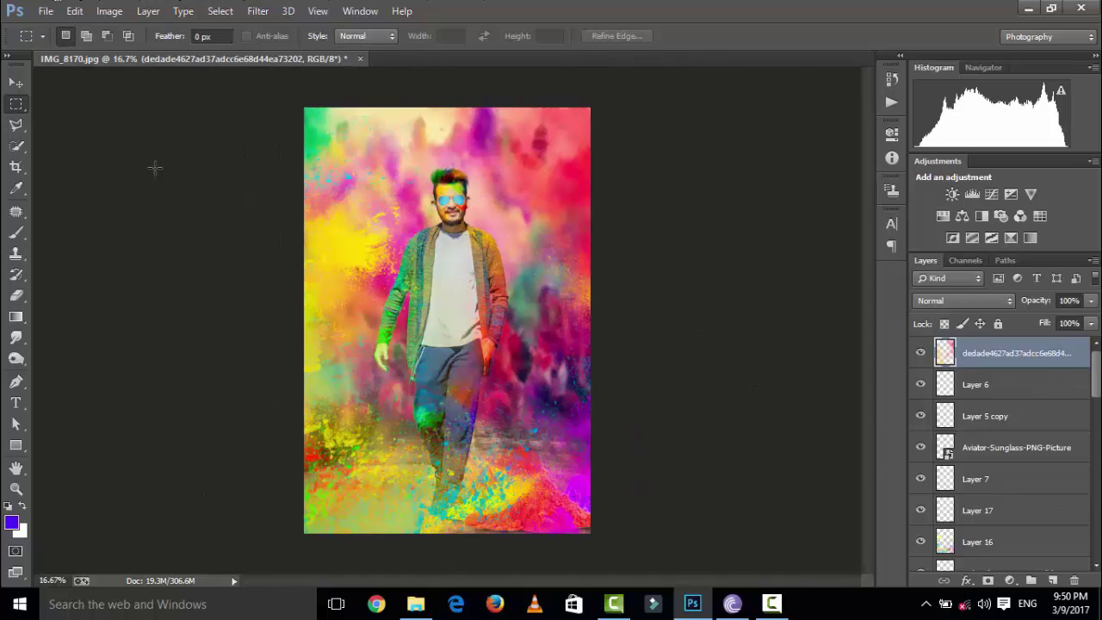
pyautogui.hotkey('ctrl', '+')
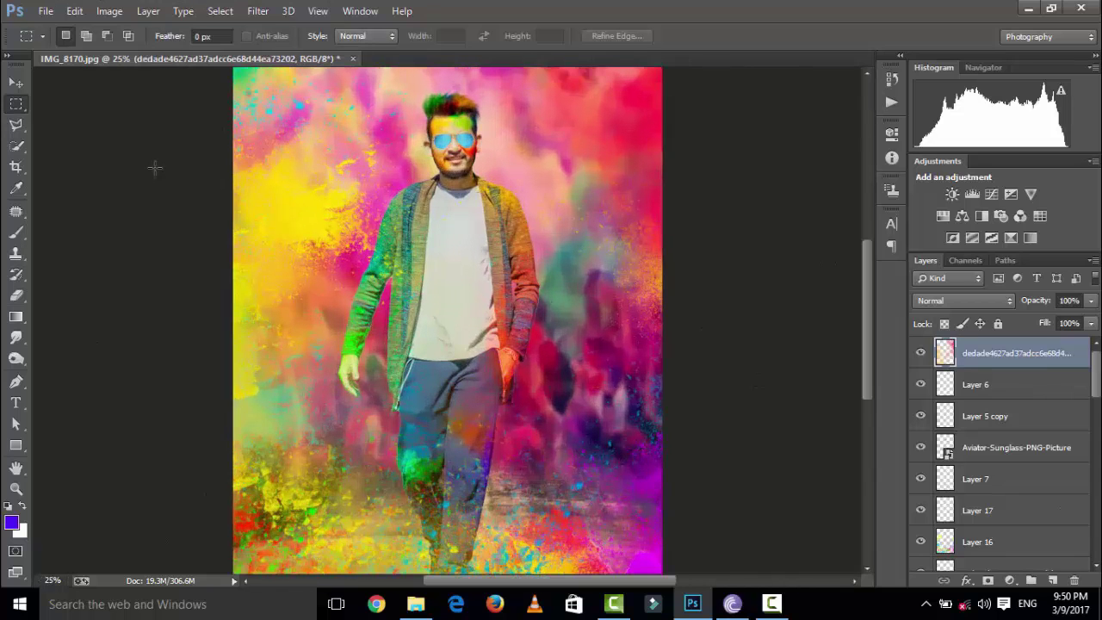
pyautogui.hotkey('ctrl', '-')
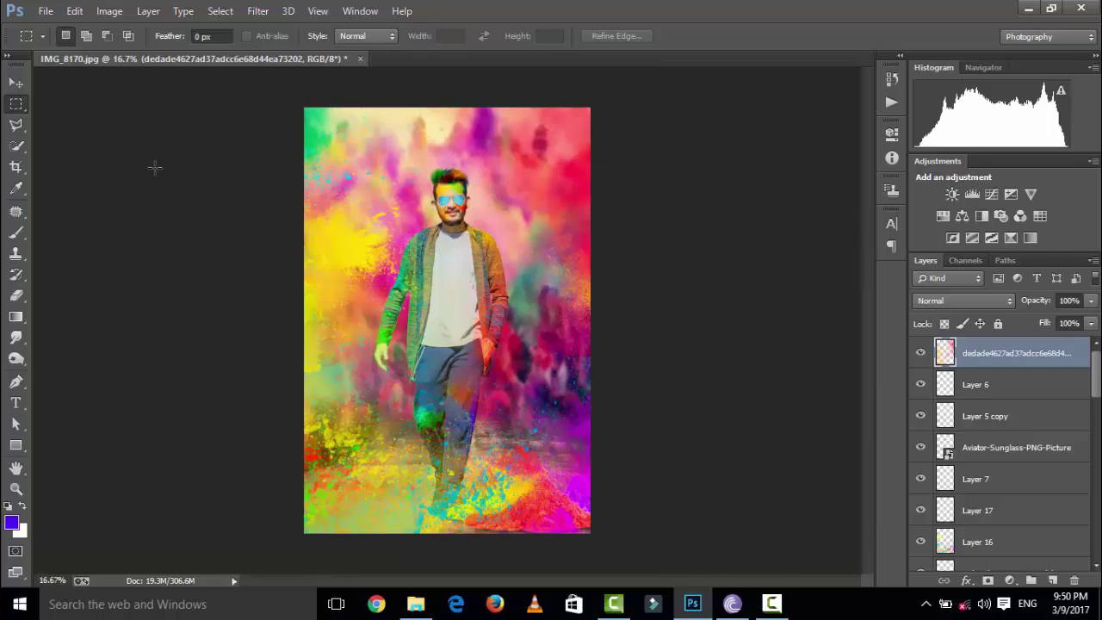
pyautogui.hotkey('ctrl', '+')
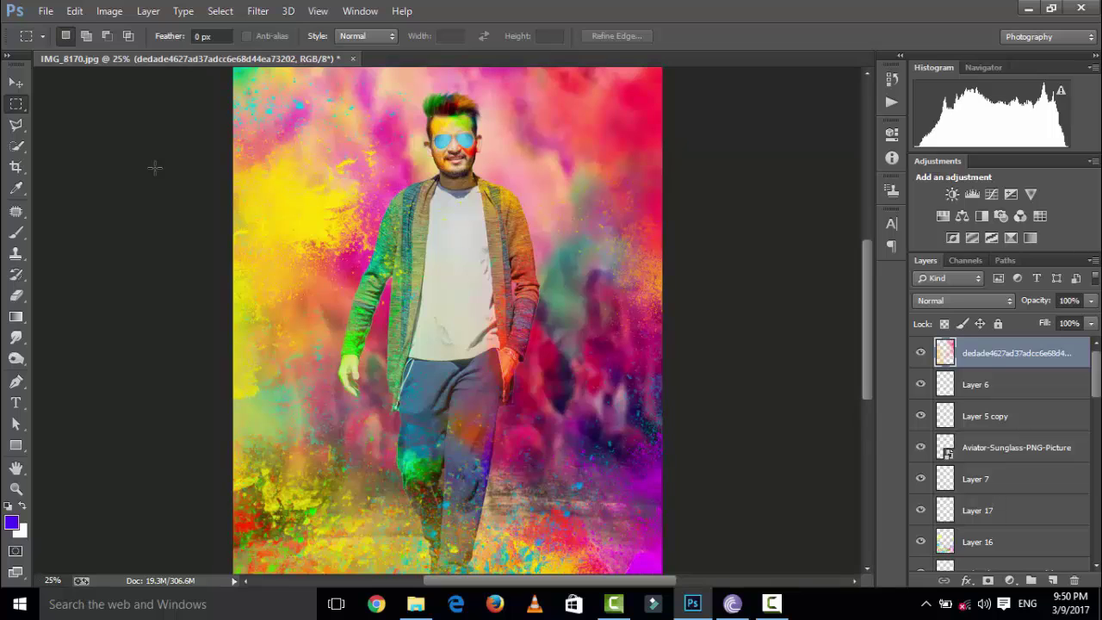
pyautogui.hotkey('ctrl', '-')
pyautogui.hotkey('ctrl', '+')
pyautogui.hotkey('ctrl', '+')
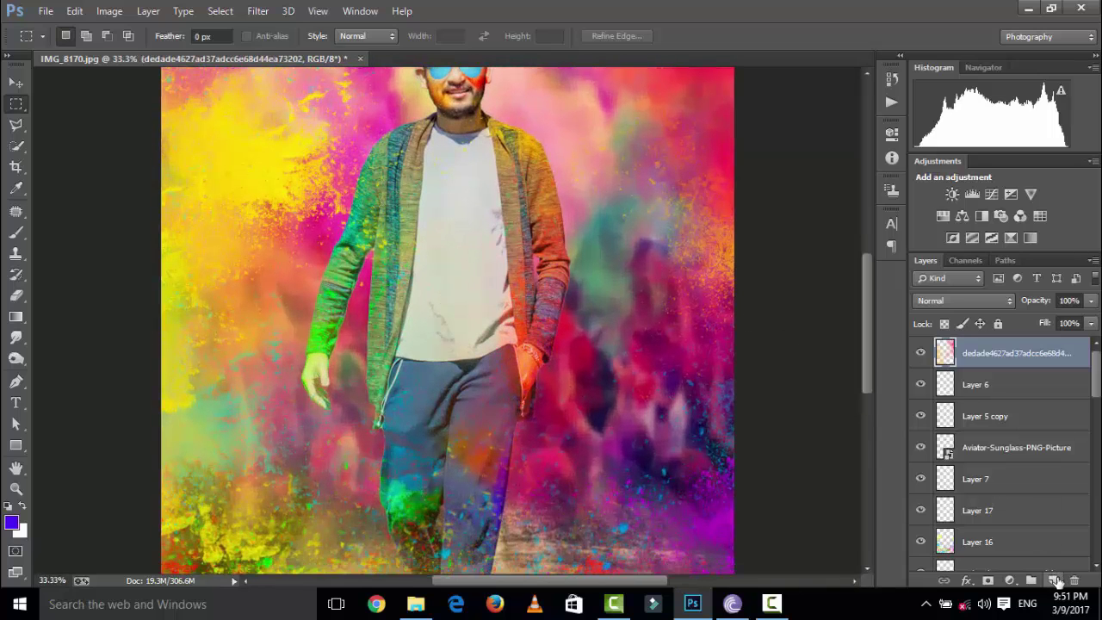
# - Create Layer 19 above the splash image with Overlay blend mode, then zoom out to review
pyautogui.click(1056, 580)
pyautogui.click(970, 303)
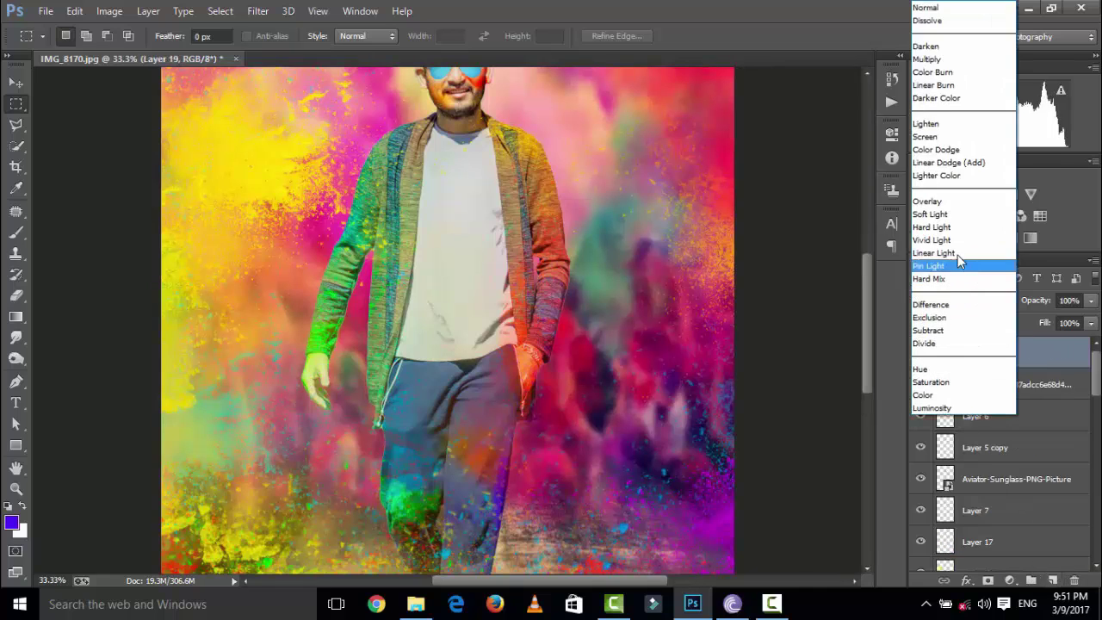
pyautogui.click(955, 207)
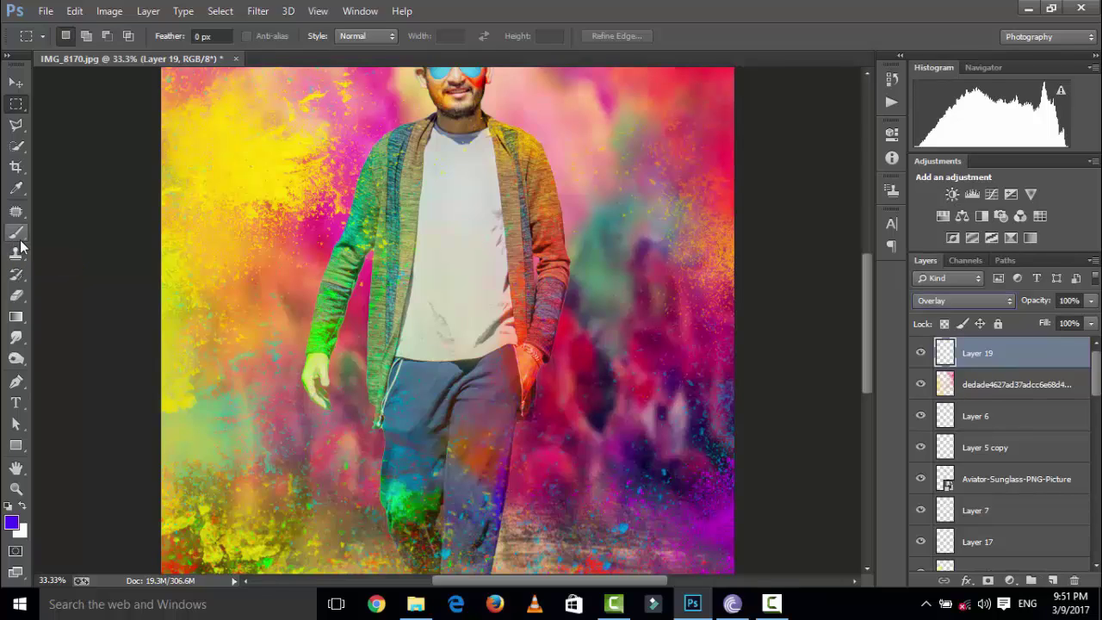
pyautogui.hotkey('ctrl', '-')
pyautogui.hotkey('ctrl', '-')
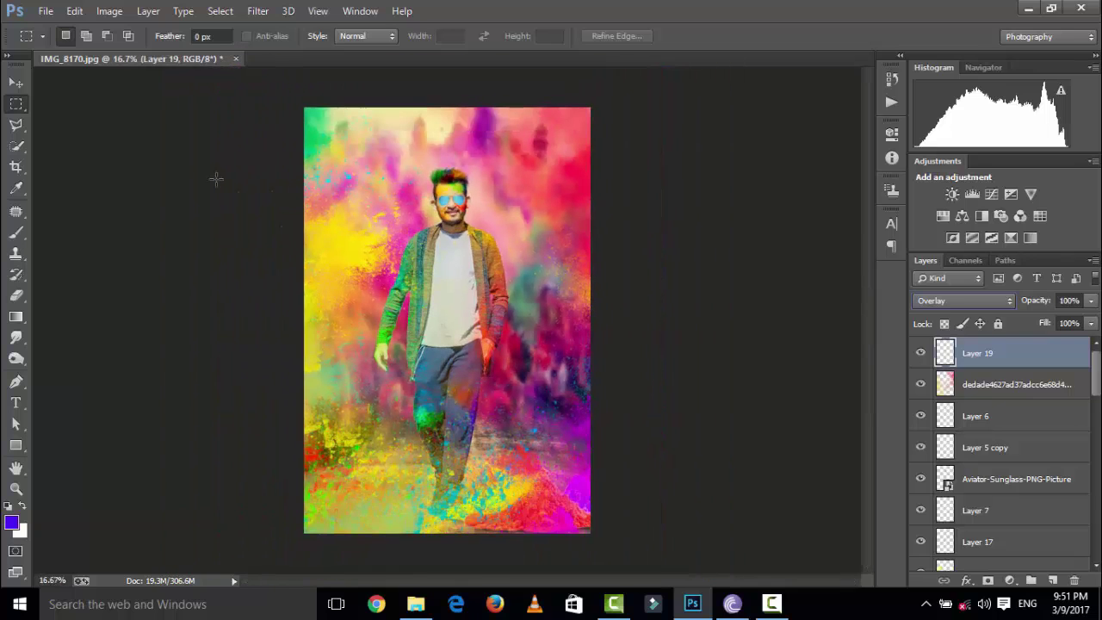
pyautogui.hotkey('ctrl', '-')
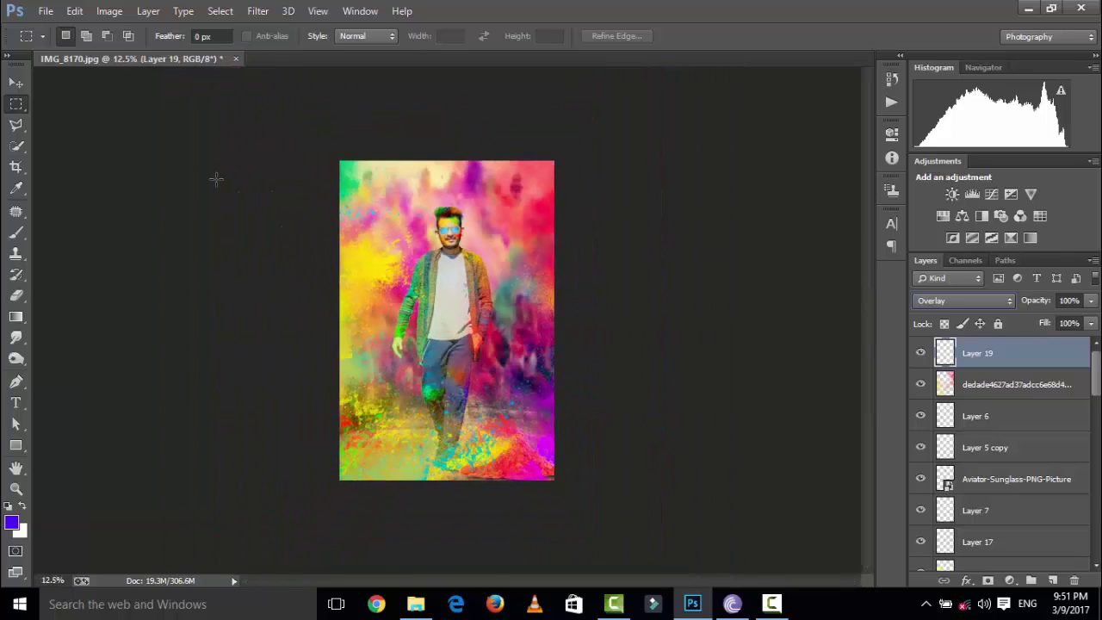
pyautogui.hotkey('ctrl', '+')
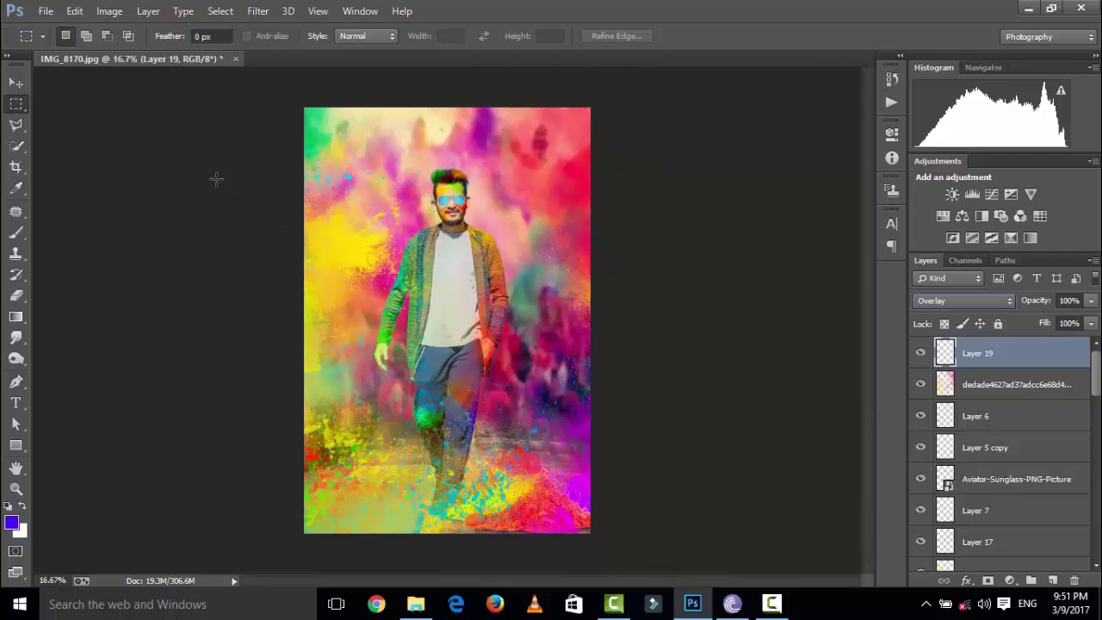
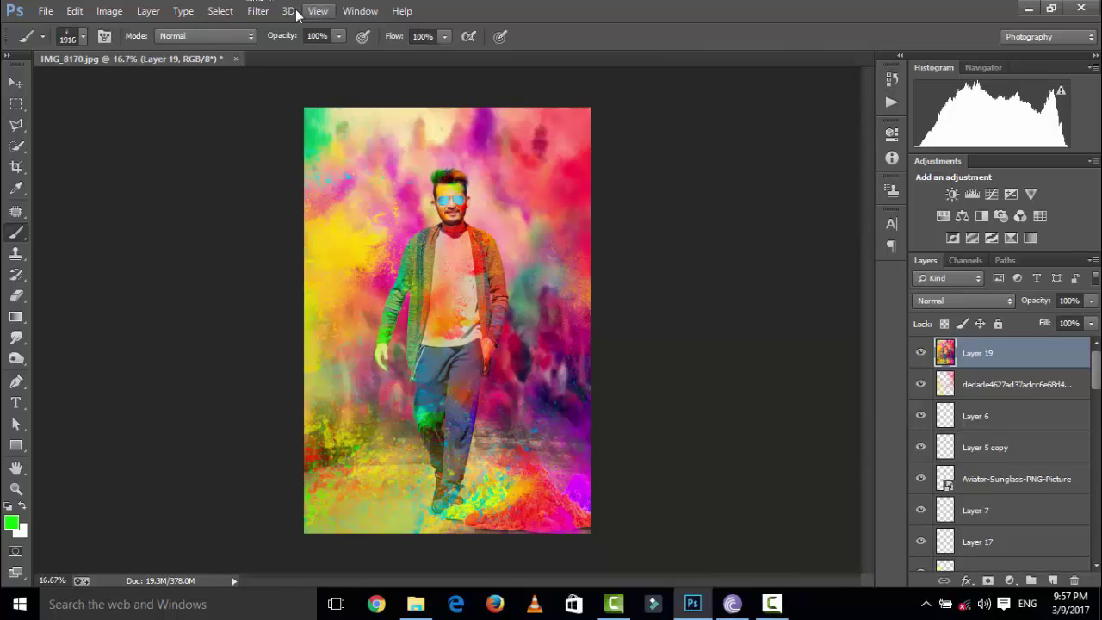
# - Apply Camera Raw to Layer 19: Contrast +27, Clarity +32, Highlights -43, Shadows +3, Blacks -15
pyautogui.click(257, 11)
pyautogui.click(293, 104)
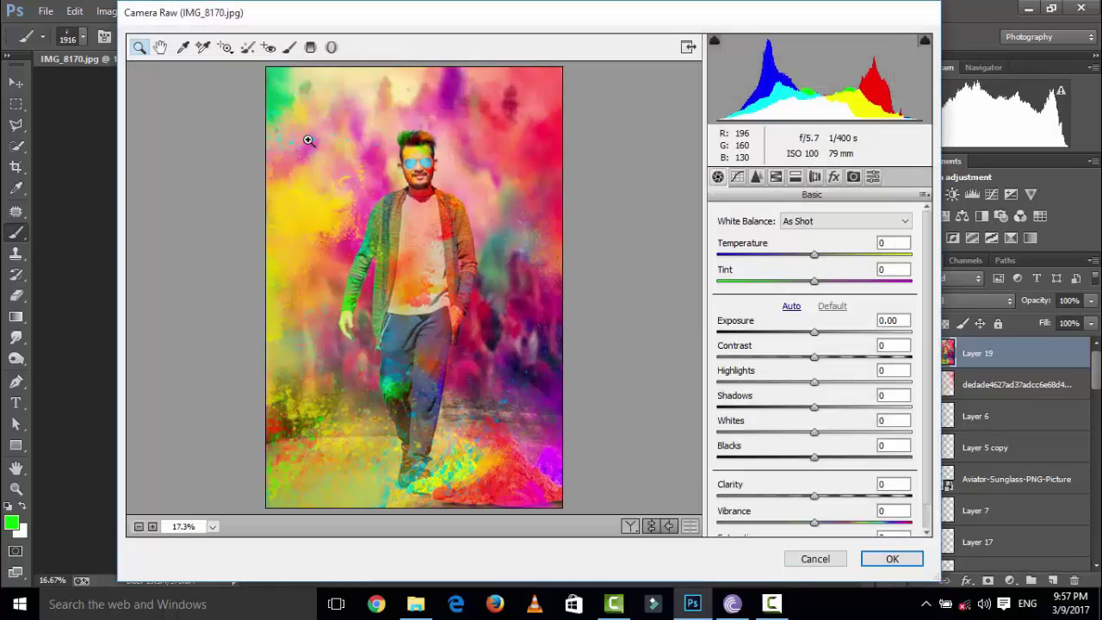
pyautogui.click(844, 356)
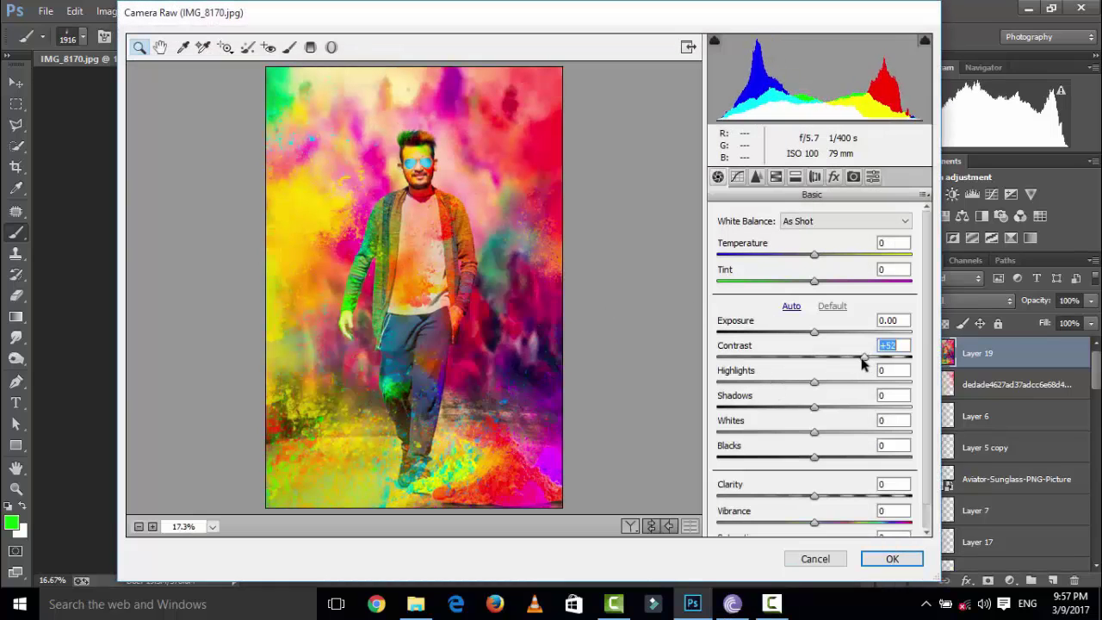
pyautogui.moveTo(815, 495); pyautogui.dragTo(939, 499)
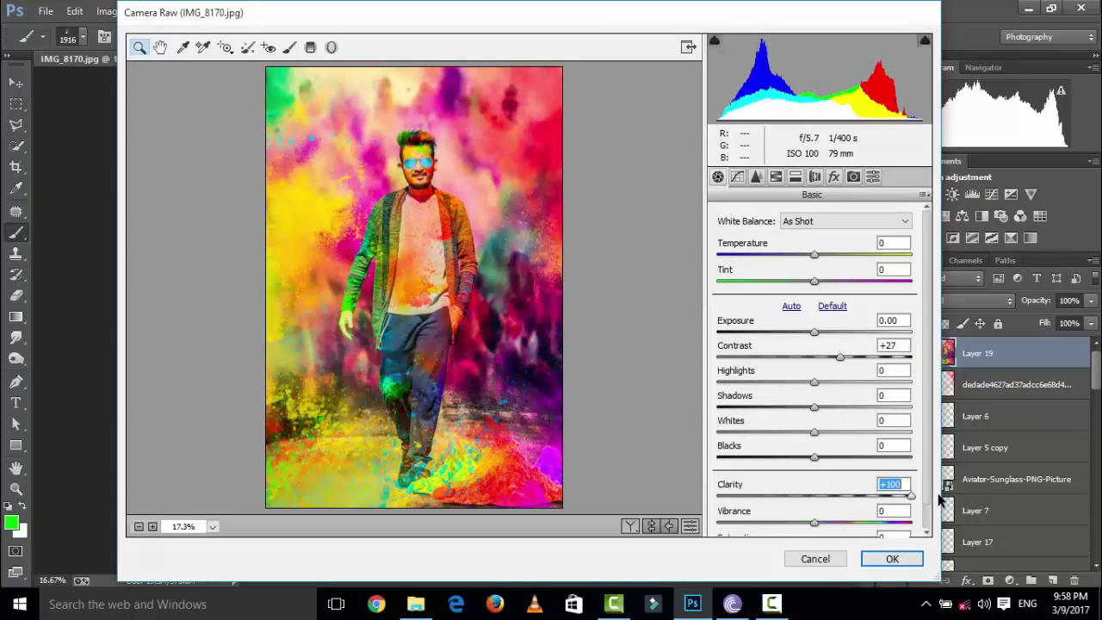
pyautogui.click(845, 496)
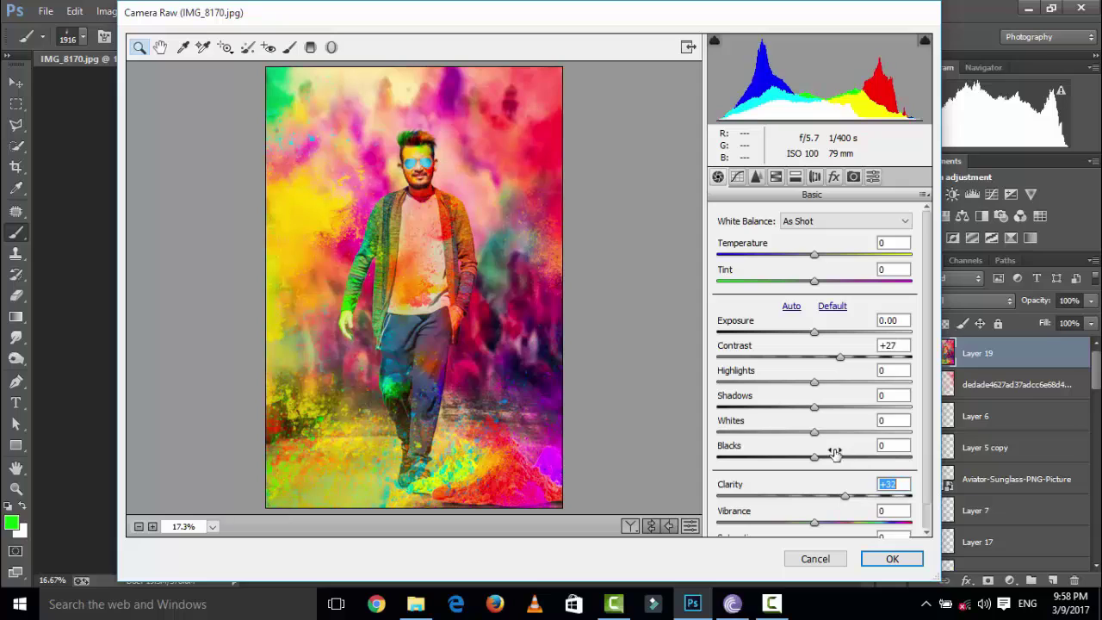
pyautogui.moveTo(784, 382); pyautogui.dragTo(772, 382)
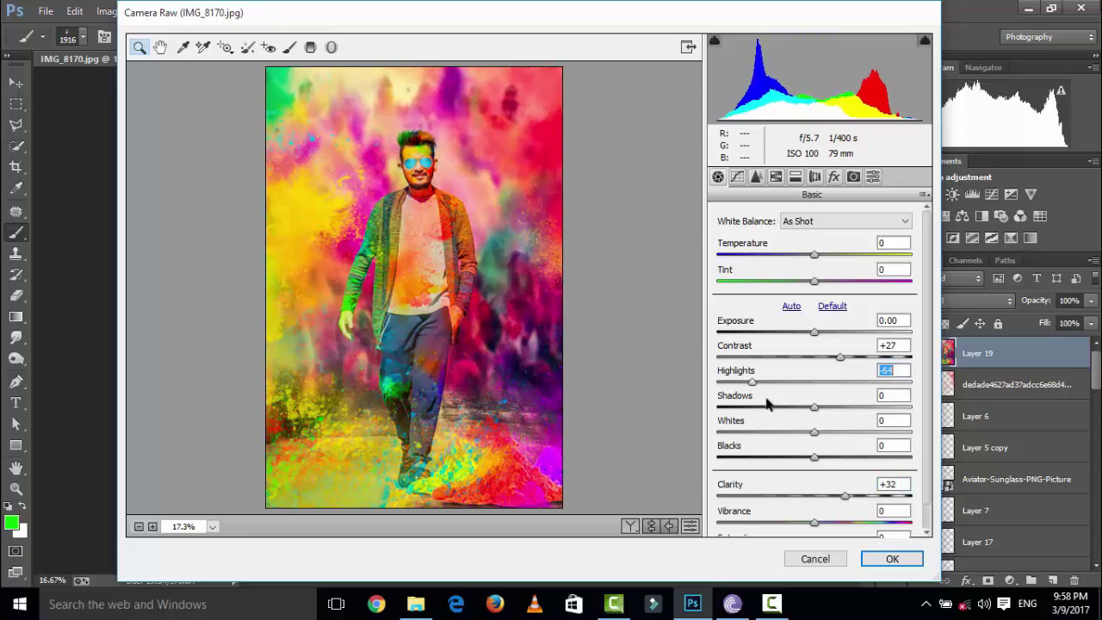
pyautogui.click(817, 406)
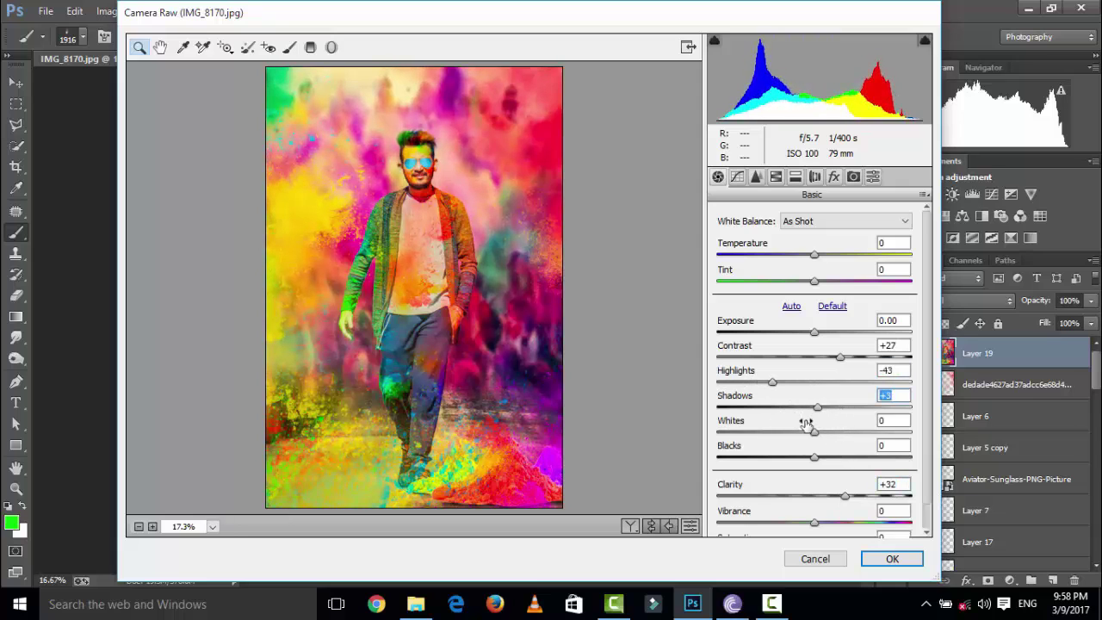
pyautogui.click(777, 457)
pyautogui.moveTo(778, 462); pyautogui.dragTo(800, 462)
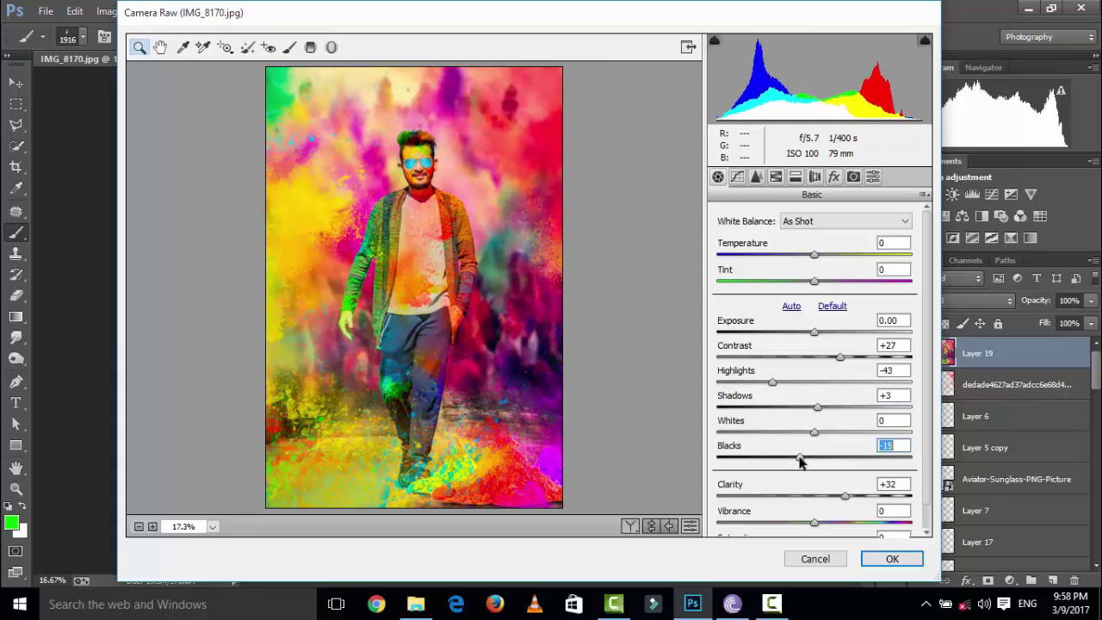
# - Raise Camera Calibration Blue Primary saturation to +11, shift its hue, and apply the filter
pyautogui.click(853, 178)
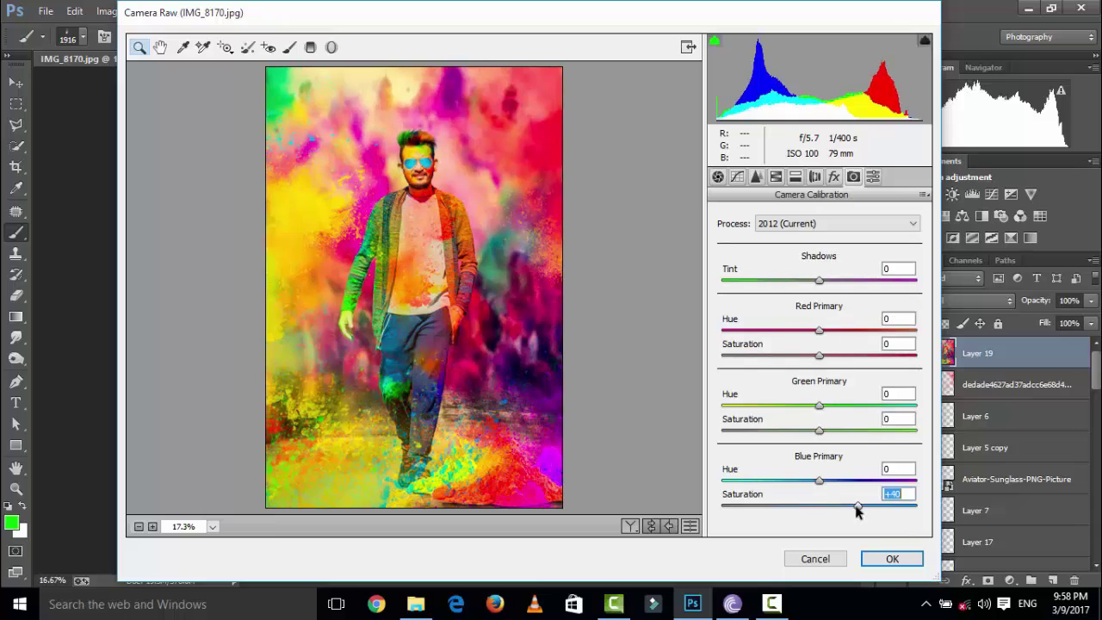
pyautogui.moveTo(856, 505)
pyautogui.mouseDown()
pyautogui.moveTo(829, 505)
pyautogui.moveTo(827, 480)
pyautogui.moveTo(787, 480)
pyautogui.moveTo(842, 489)
pyautogui.mouseUp()
pyautogui.click(799, 481)
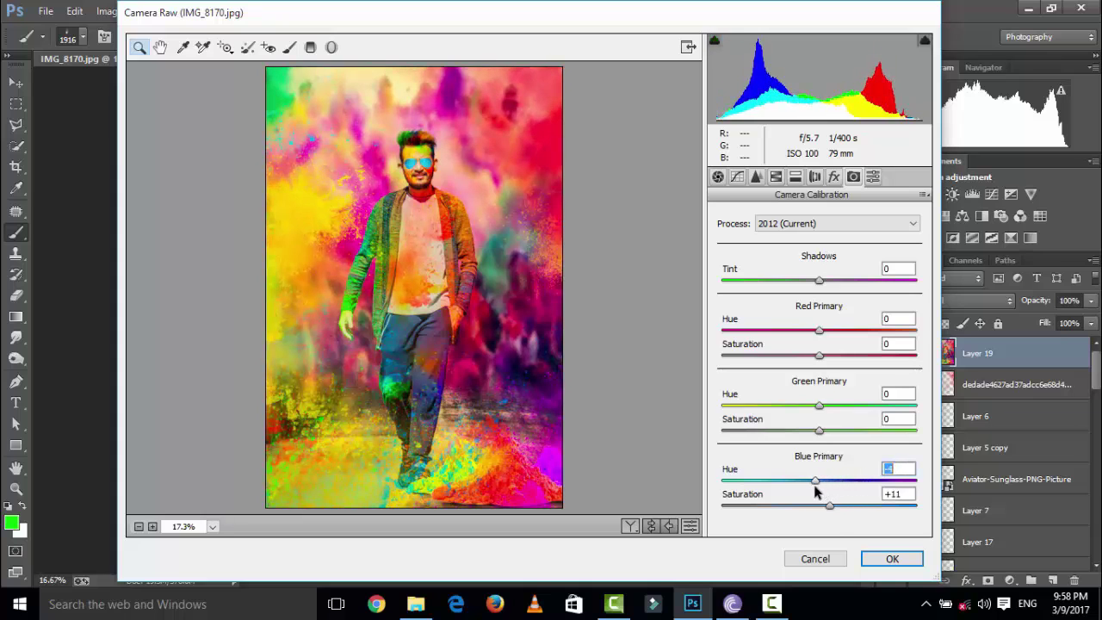
pyautogui.click(892, 559)
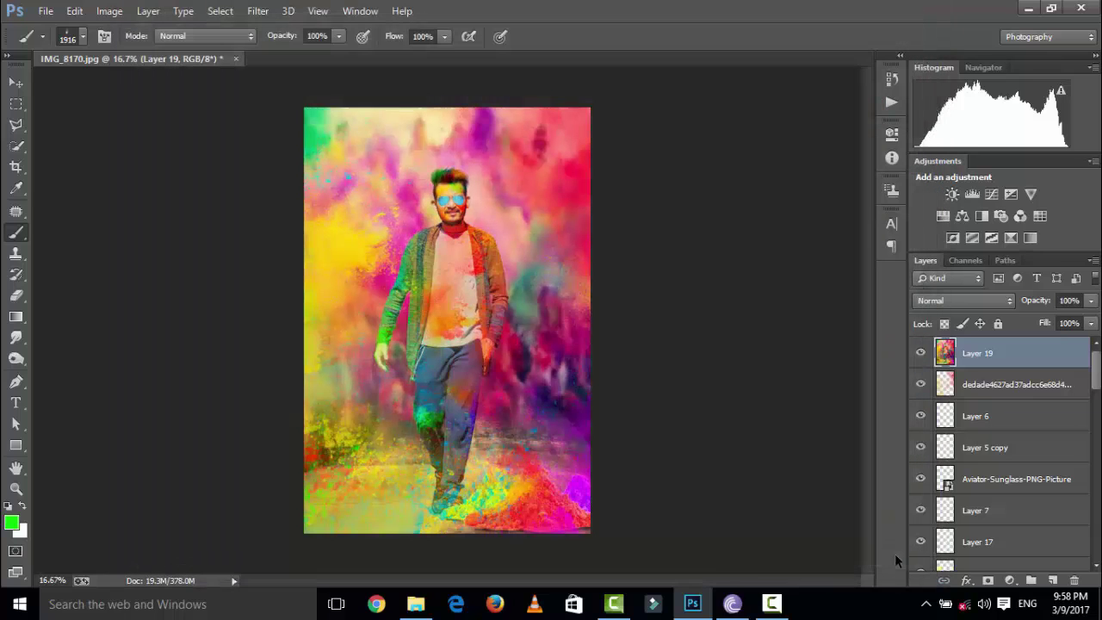
# - Add a Selective Color adjustment layer and retune the cyan, magenta, yellow and black of the Reds
pyautogui.click(1009, 580)
pyautogui.click(971, 559)
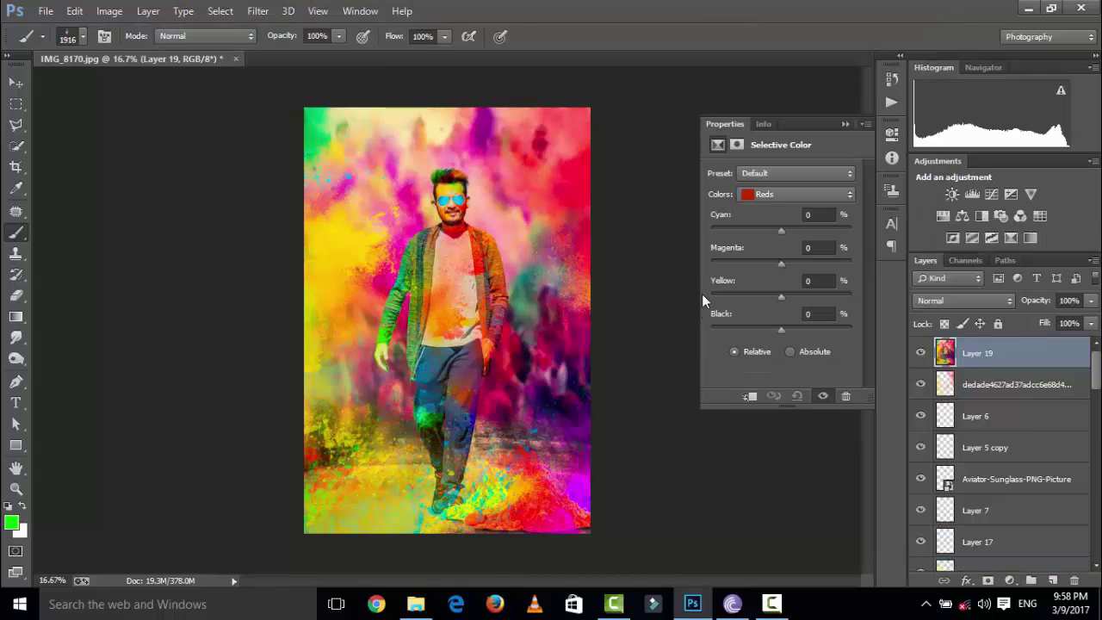
pyautogui.moveTo(769, 234)
pyautogui.mouseDown()
pyautogui.moveTo(698, 217)
pyautogui.moveTo(861, 231)
pyautogui.moveTo(797, 231)
pyautogui.moveTo(739, 262)
pyautogui.moveTo(788, 246)
pyautogui.mouseUp()
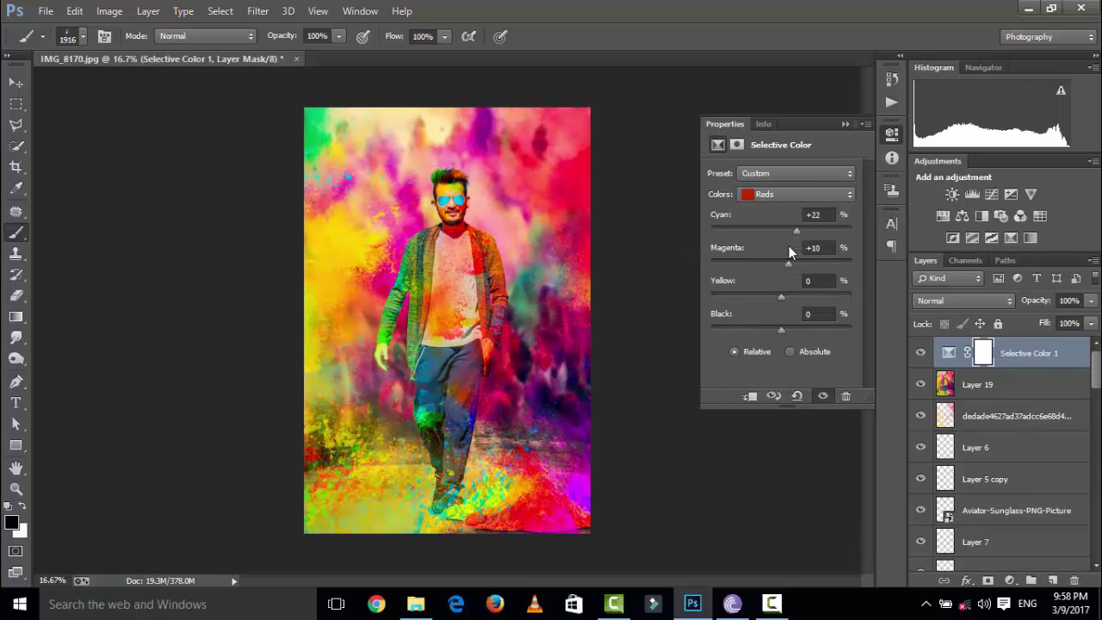
pyautogui.moveTo(781, 298)
pyautogui.mouseDown()
pyautogui.moveTo(697, 276)
pyautogui.moveTo(775, 294)
pyautogui.mouseUp()
pyautogui.moveTo(782, 297); pyautogui.dragTo(785, 297)
pyautogui.moveTo(771, 335)
pyautogui.mouseDown()
pyautogui.moveTo(732, 324)
pyautogui.moveTo(794, 330)
pyautogui.mouseUp()
pyautogui.click(786, 330)
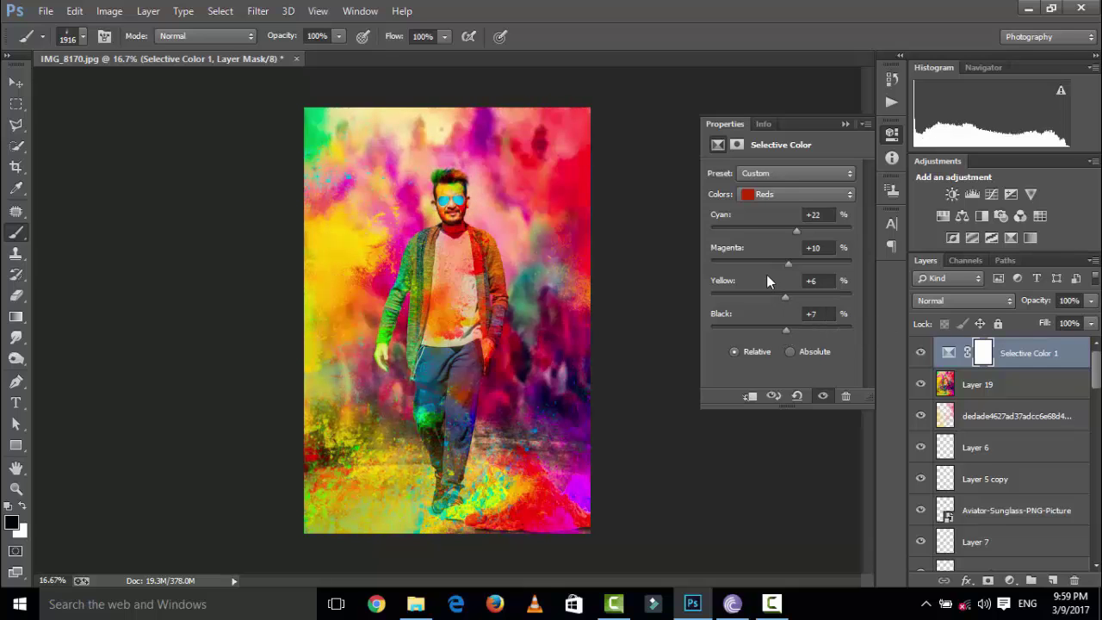
# - Set the Yellows to Cyan +52, Magenta +14, Yellow -13 and Black 0
pyautogui.click(786, 195)
pyautogui.click(797, 229)
pyautogui.moveTo(781, 230)
pyautogui.mouseDown()
pyautogui.moveTo(719, 226)
pyautogui.moveTo(878, 226)
pyautogui.moveTo(731, 226)
pyautogui.moveTo(689, 247)
pyautogui.moveTo(844, 249)
pyautogui.moveTo(856, 232)
pyautogui.moveTo(798, 229)
pyautogui.mouseUp()
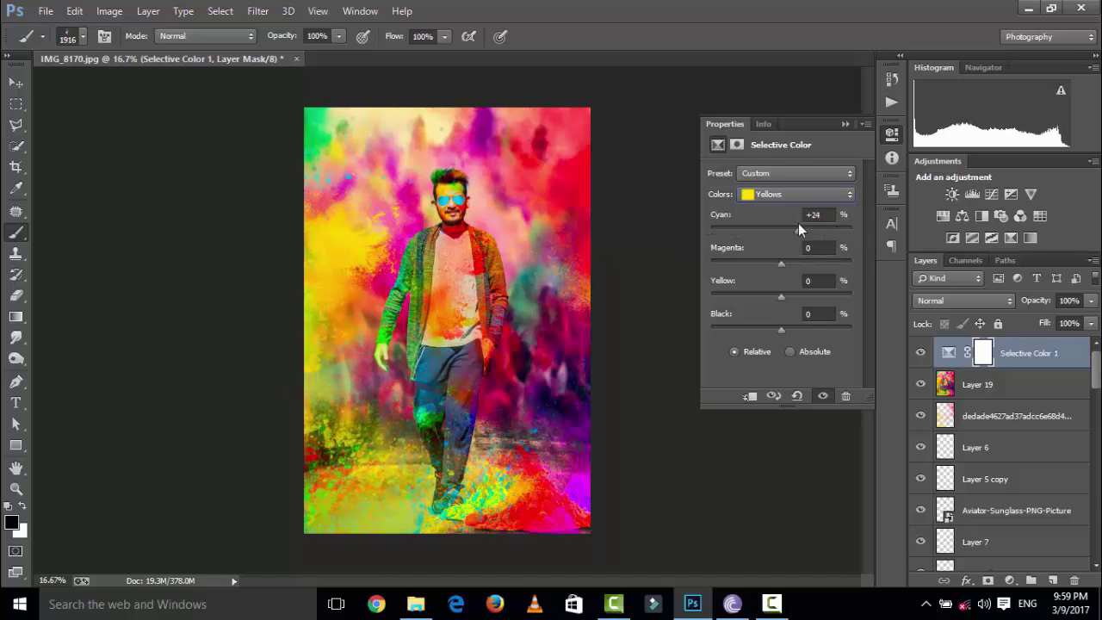
pyautogui.click(814, 214)
pyautogui.write('52')
pyautogui.moveTo(792, 264)
pyautogui.mouseDown()
pyautogui.moveTo(863, 261)
pyautogui.moveTo(693, 261)
pyautogui.moveTo(831, 262)
pyautogui.moveTo(770, 266)
pyautogui.moveTo(768, 295)
pyautogui.moveTo(828, 295)
pyautogui.moveTo(772, 292)
pyautogui.moveTo(786, 326)
pyautogui.mouseUp()
pyautogui.click(811, 315)
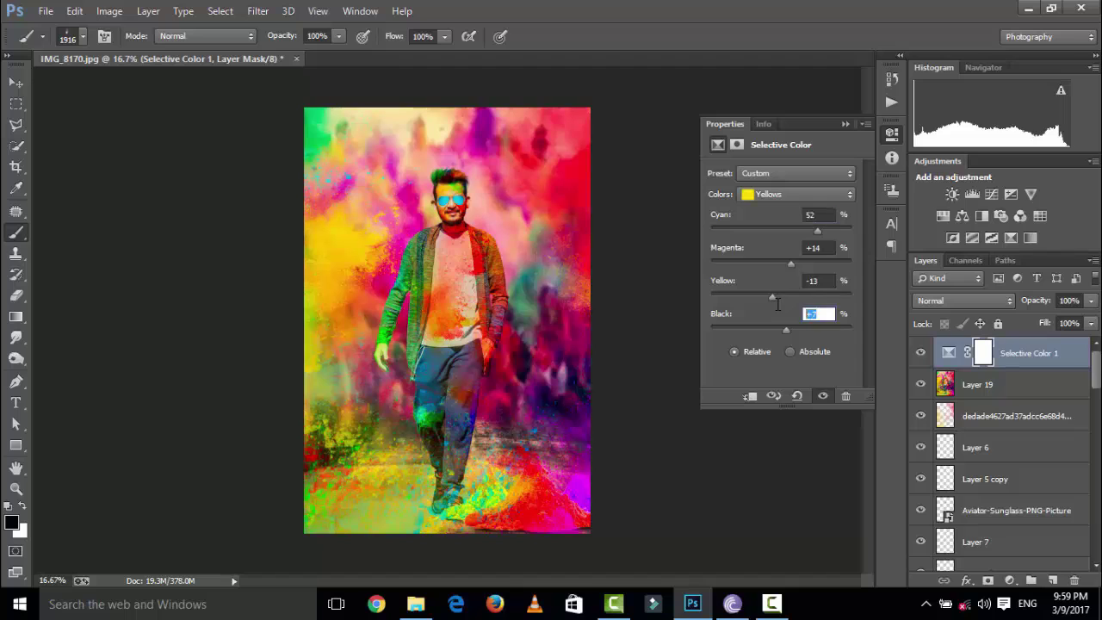
pyautogui.write('0')
# - Switch Selective Color to the Cyans range and bring up the new adjustment layer list
pyautogui.click(776, 193)
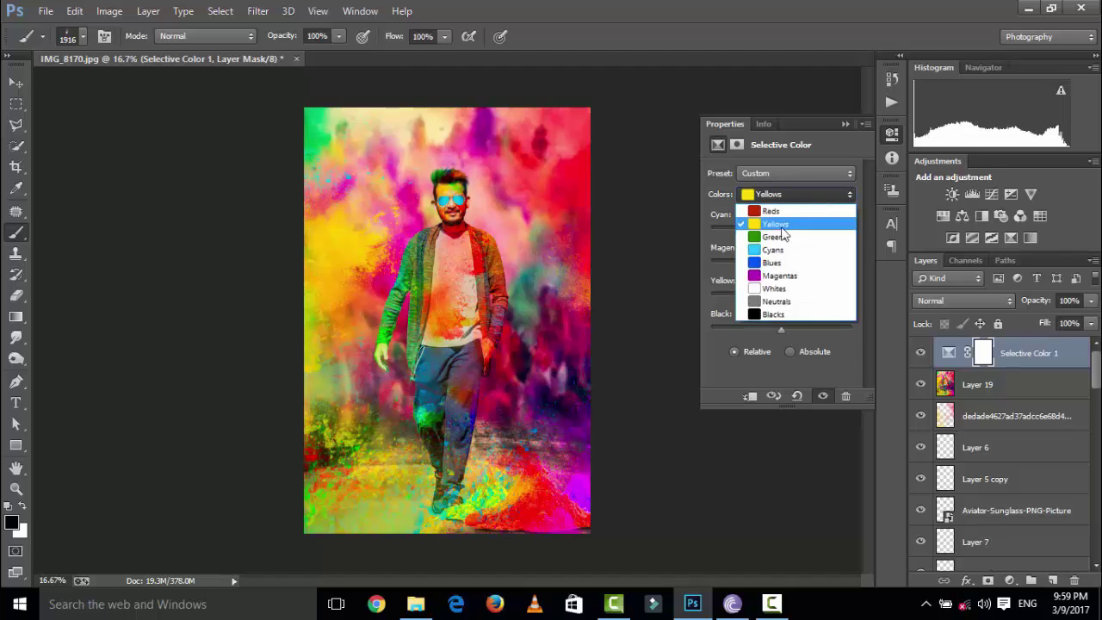
pyautogui.click(772, 250)
pyautogui.click(847, 125)
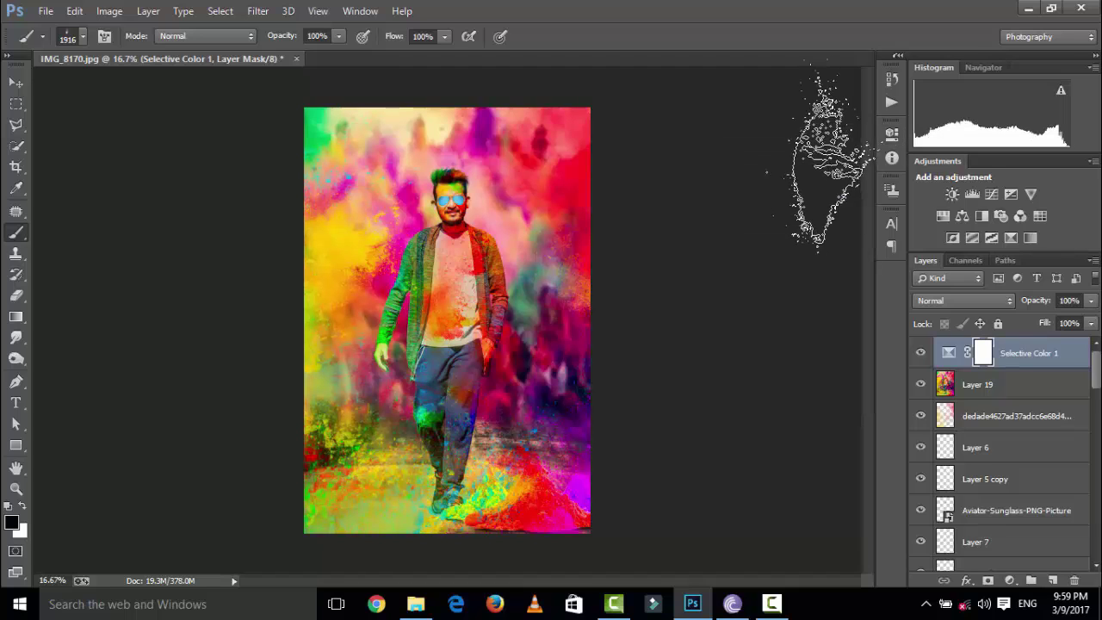
pyautogui.click(1009, 580)
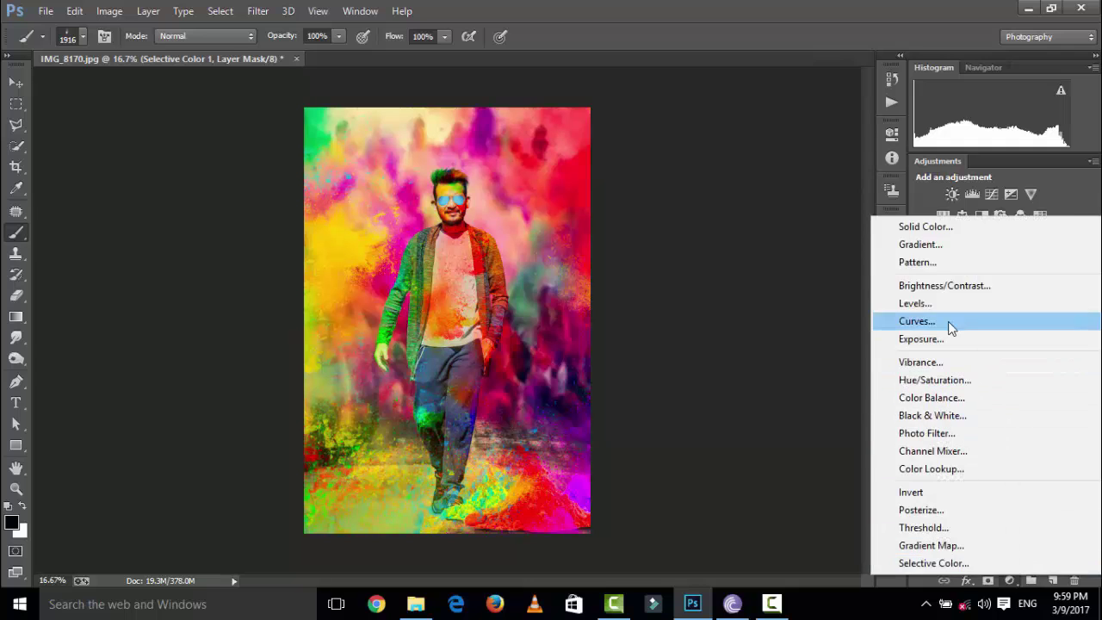
# - Add a clipped Curves layer that raises the Blue channel curve in shadows and upper tones
pyautogui.click(917, 321)
pyautogui.click(757, 191)
pyautogui.click(771, 242)
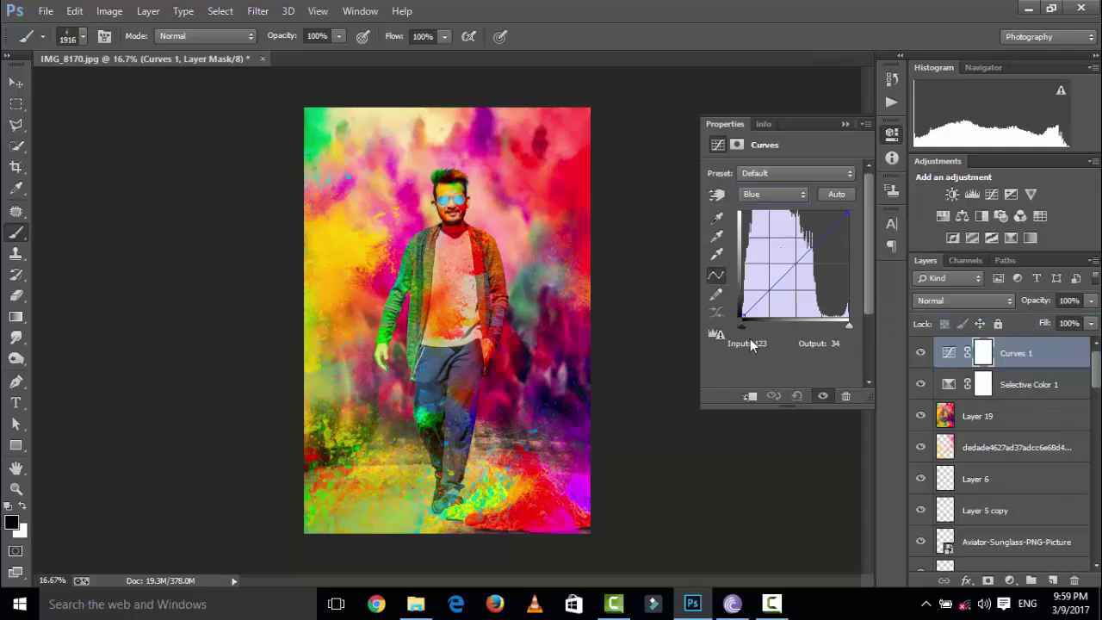
pyautogui.hotkey('ctrl', 'alt', 'g')
pyautogui.moveTo(824, 238); pyautogui.dragTo(823, 234)
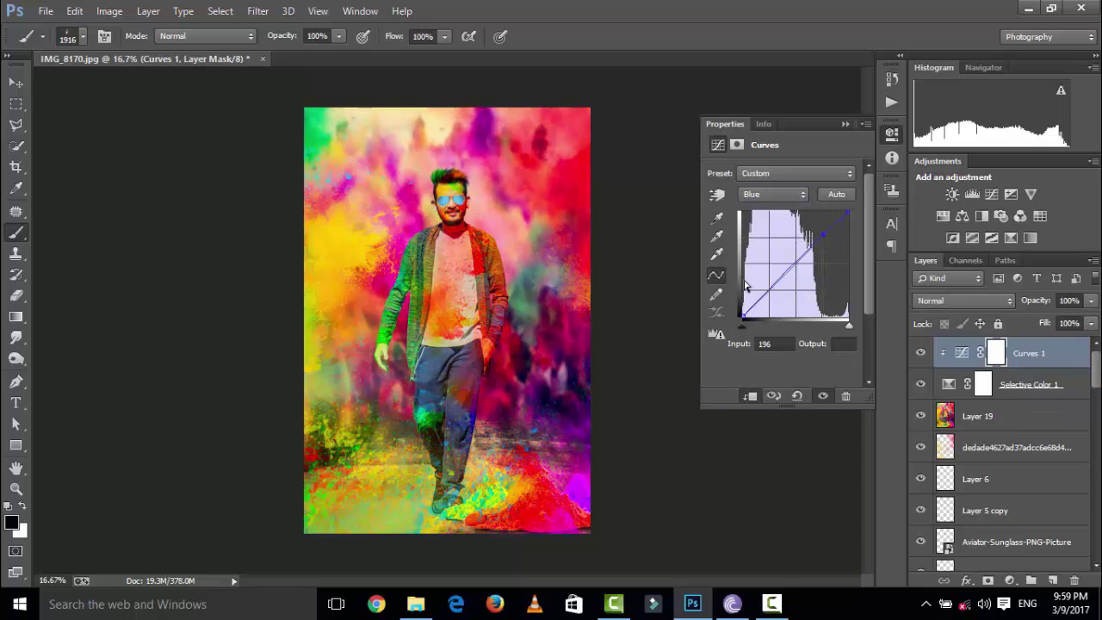
pyautogui.moveTo(752, 302); pyautogui.dragTo(755, 294)
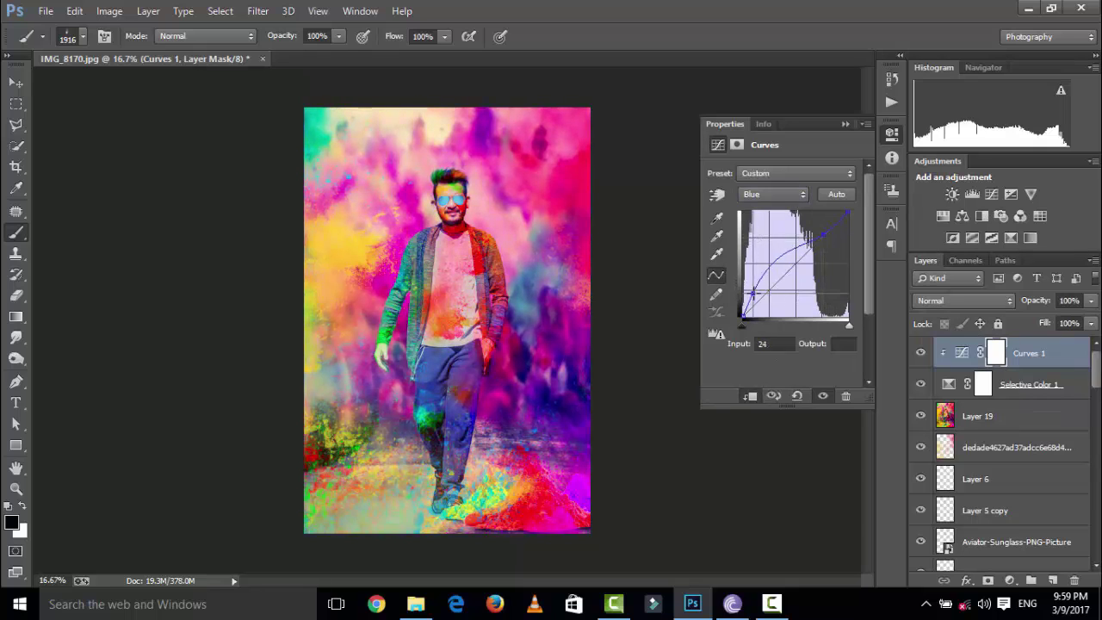
pyautogui.click(844, 123)
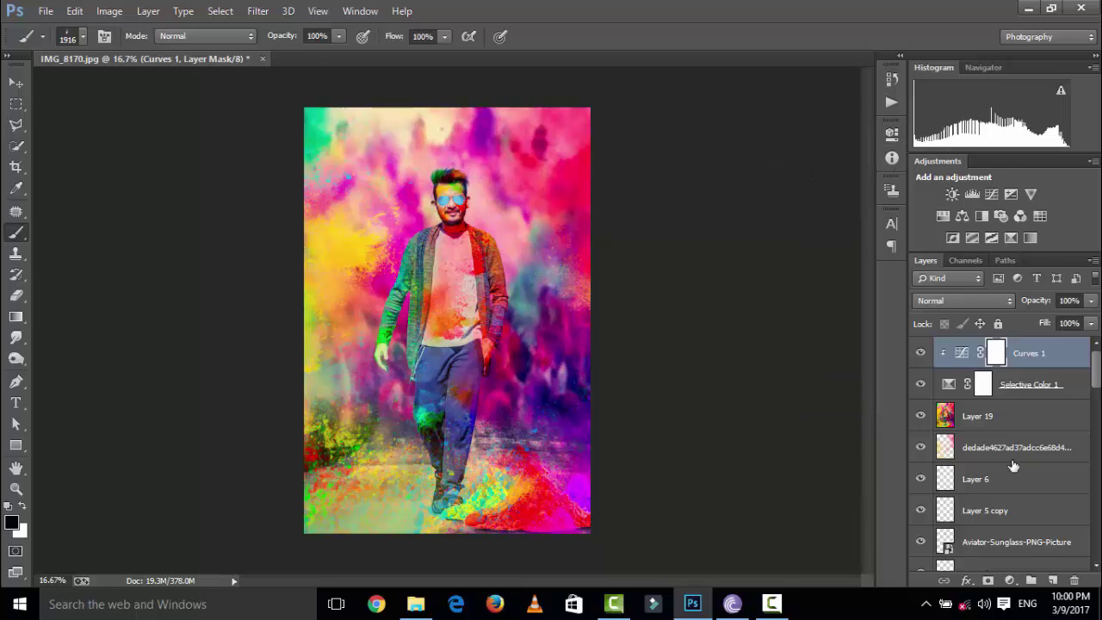
pyautogui.click(1074, 581)
# - Add a Photo Filter adjustment above Layer 19 and delete the trial Curves 1 layer
pyautogui.click(1029, 425)
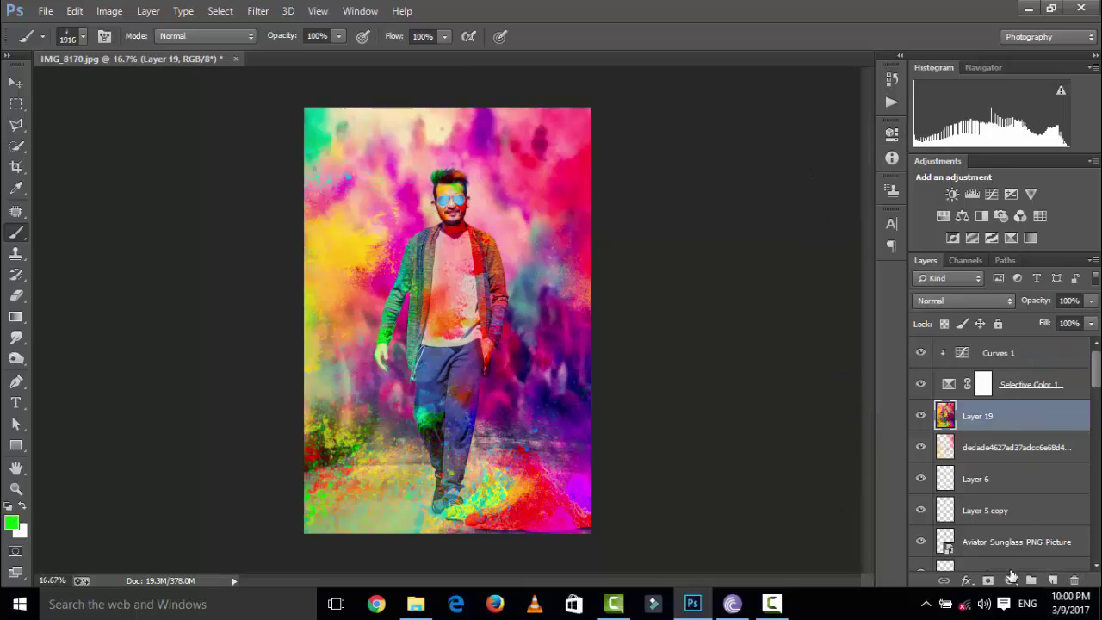
pyautogui.click(1010, 580)
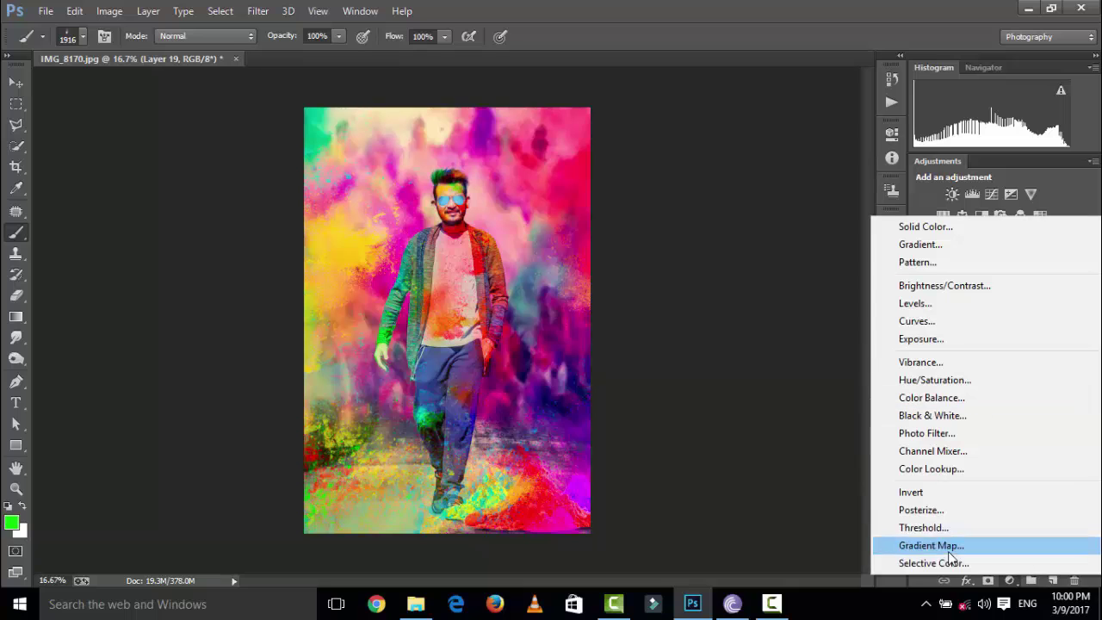
pyautogui.click(947, 433)
pyautogui.click(999, 356)
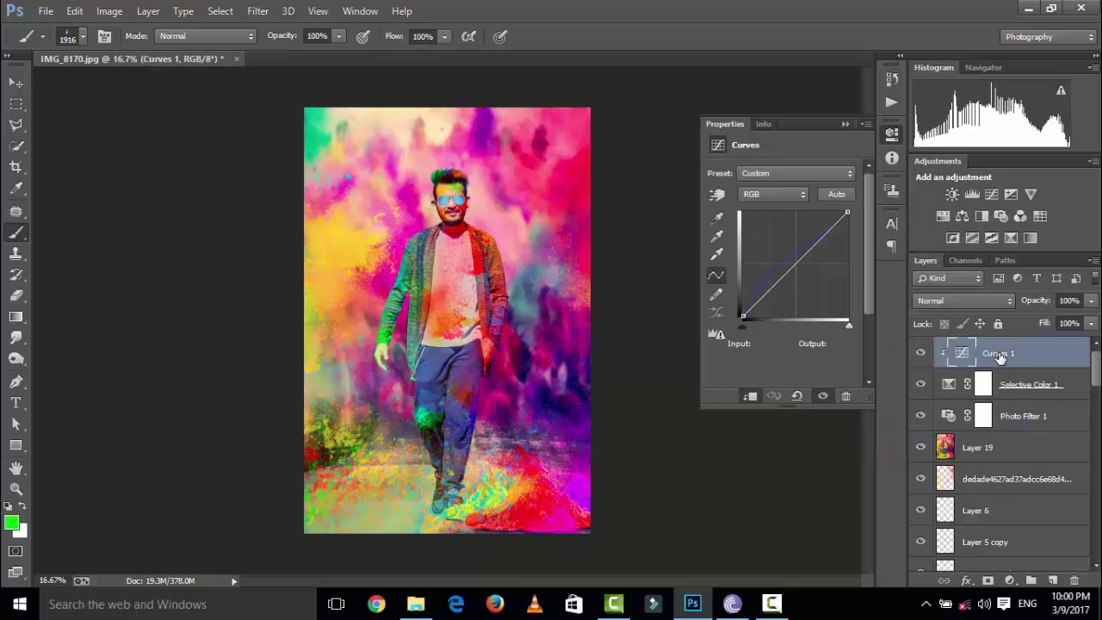
pyautogui.click(1075, 580)
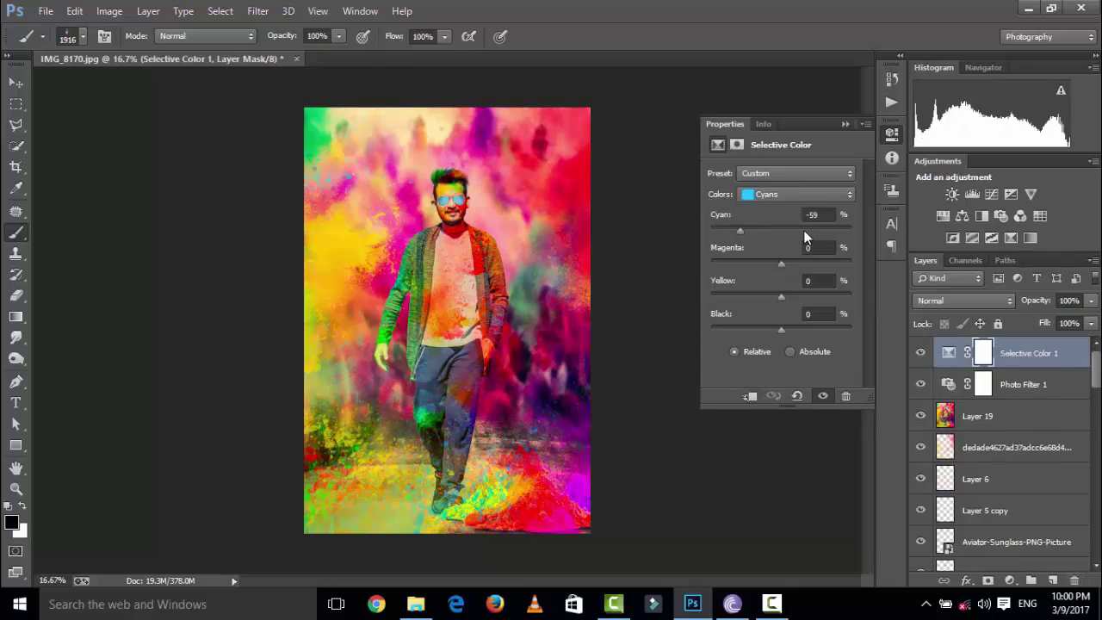
# - Compare the image with and without Selective Color 1, then lower its opacity to 48%
pyautogui.click(920, 353)
pyautogui.click(920, 353)
pyautogui.click(921, 353)
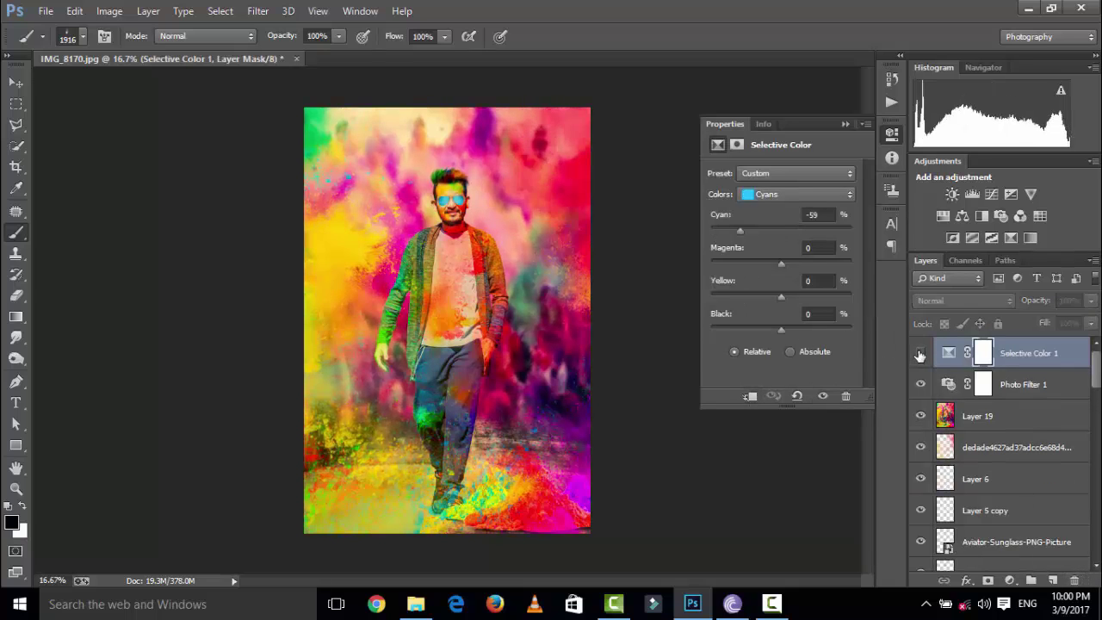
pyautogui.click(920, 353)
pyautogui.click(920, 353)
pyautogui.click(921, 353)
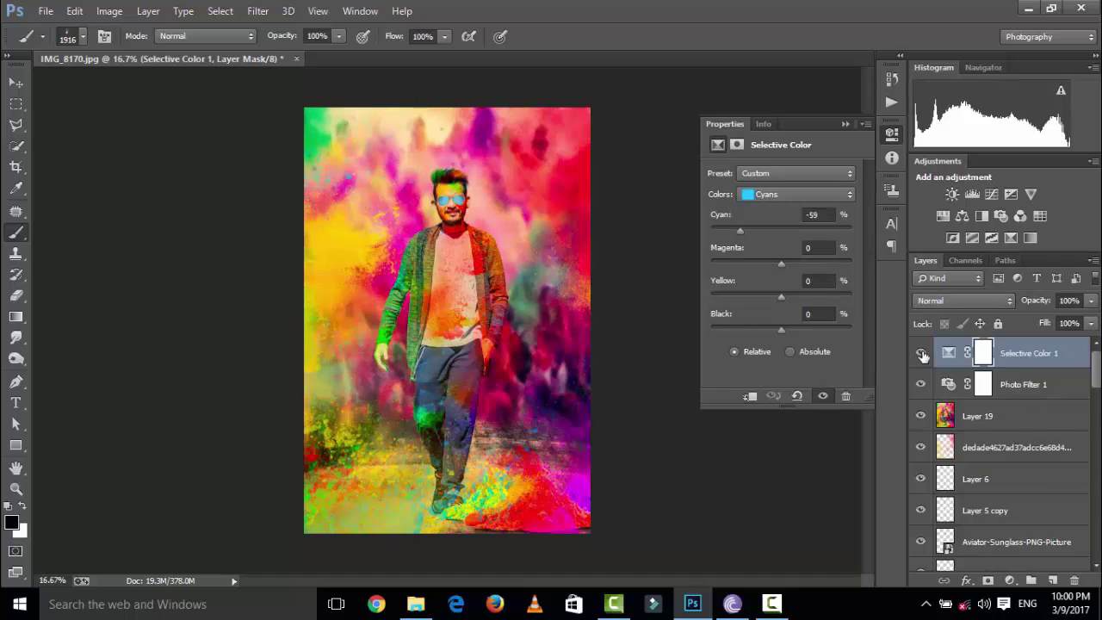
pyautogui.click(1091, 301)
pyautogui.click(1048, 321)
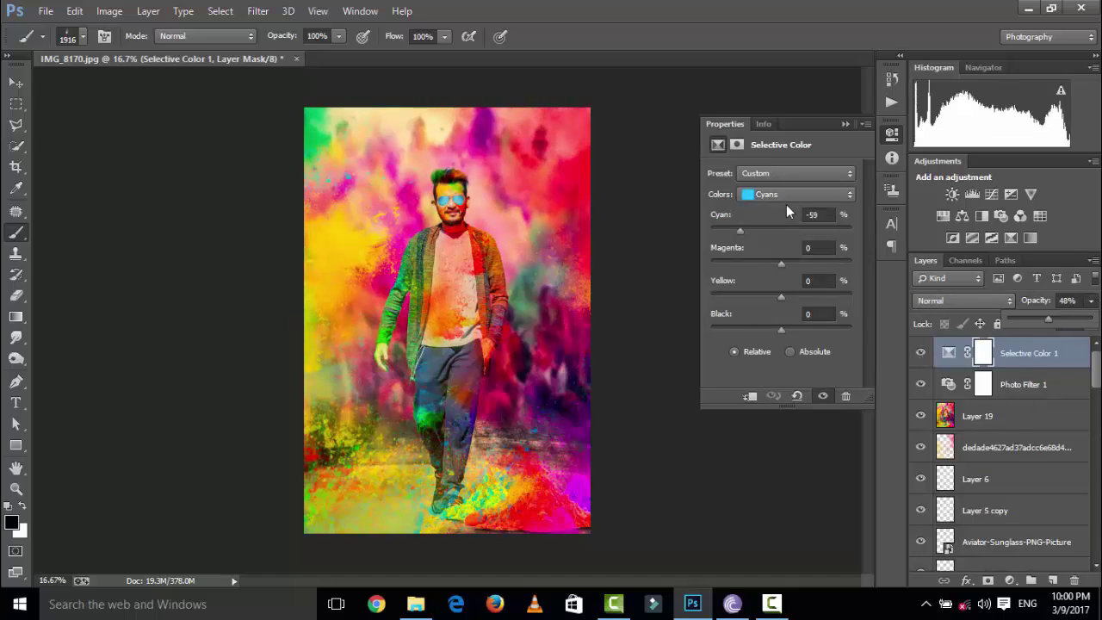
pyautogui.click(846, 125)
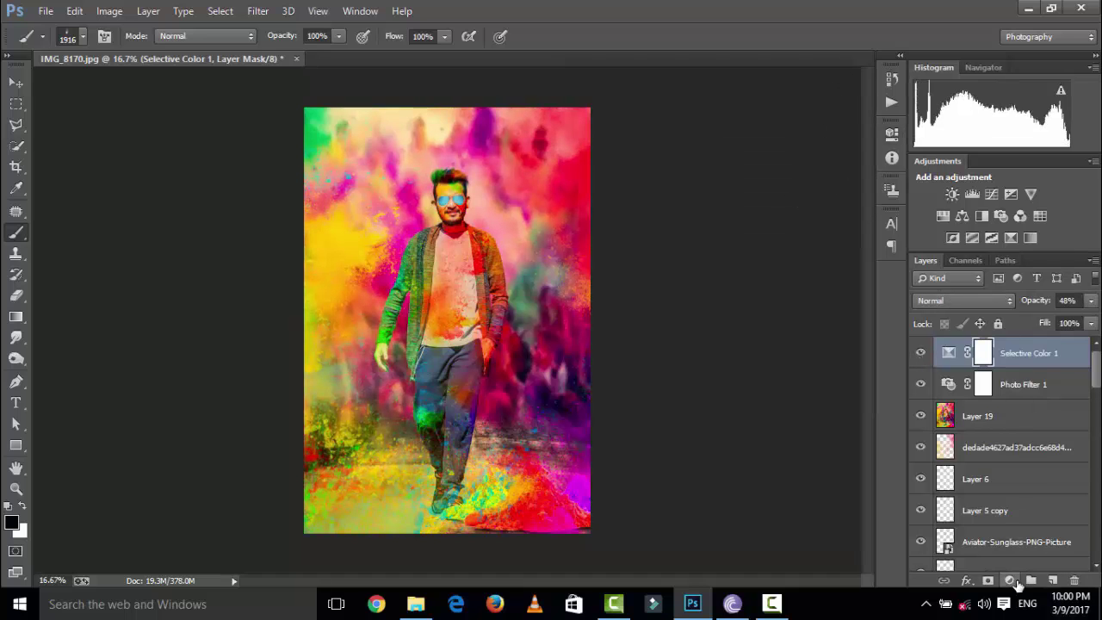
pyautogui.click(1010, 580)
pyautogui.press('Escape')
# - Open Photo Filter 1 settings and try several custom filter colours, settling on cyan
pyautogui.click(1067, 389)
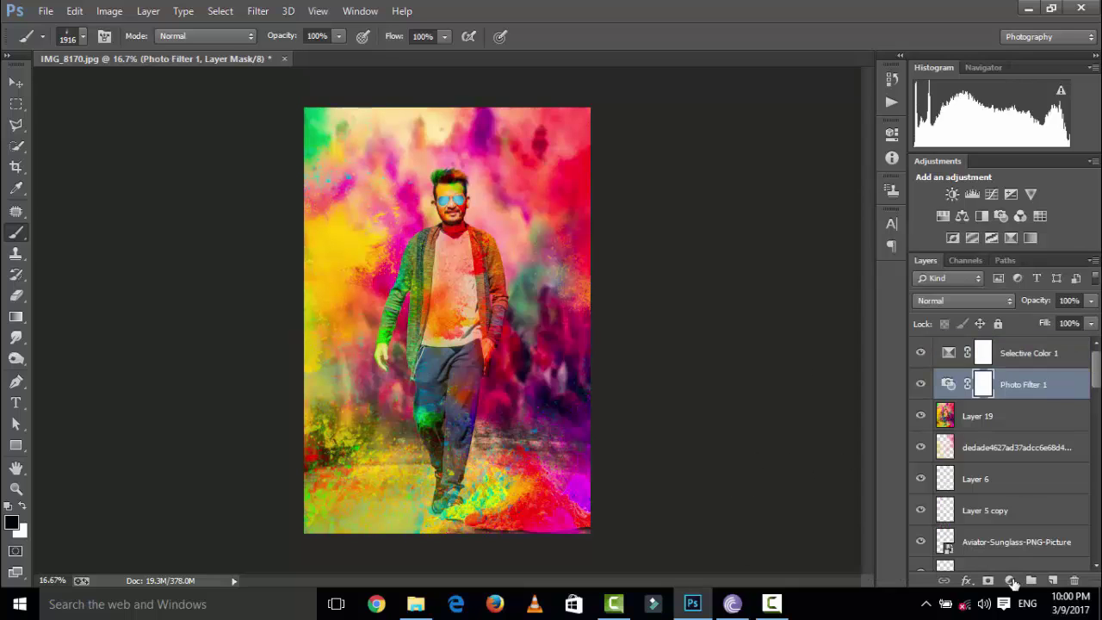
pyautogui.doubleClick(950, 384)
pyautogui.click(800, 173)
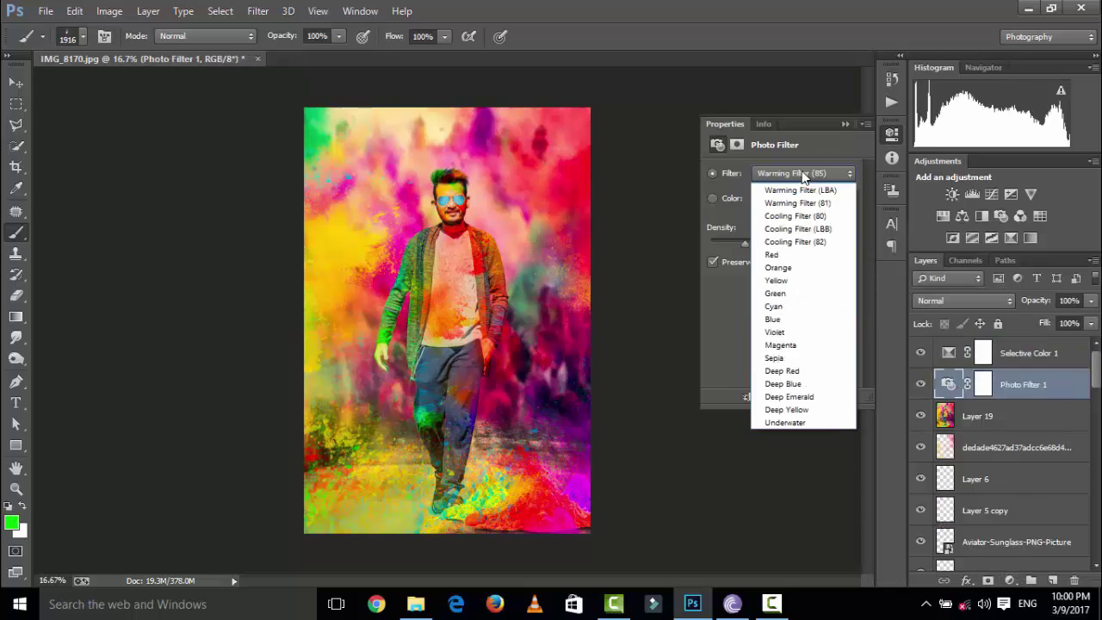
pyautogui.click(795, 174)
pyautogui.click(759, 203)
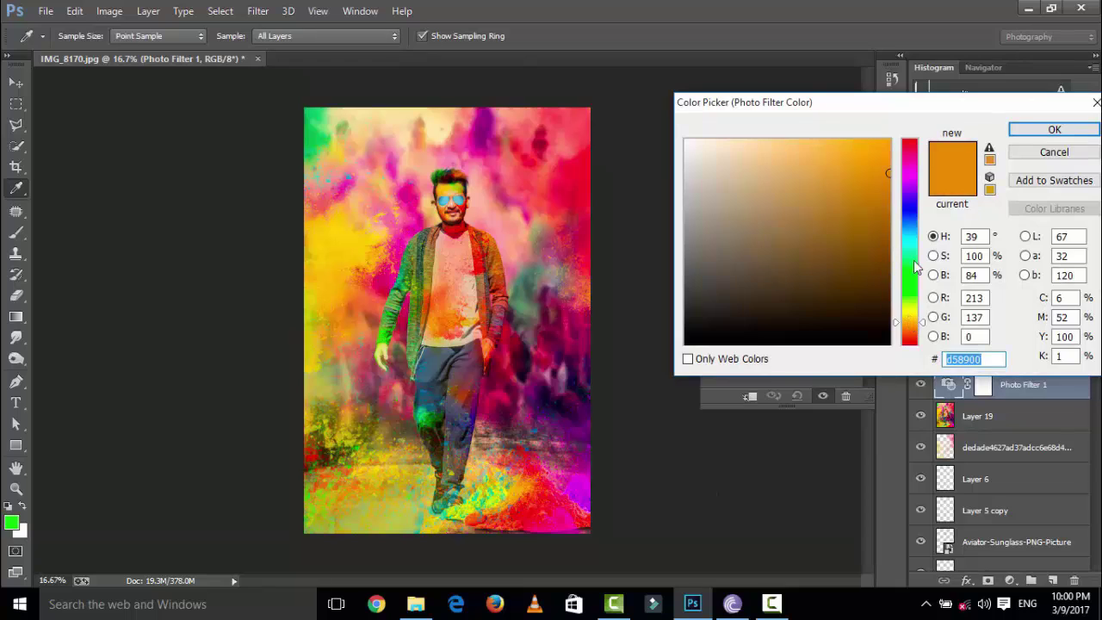
pyautogui.click(911, 244)
pyautogui.click(913, 209)
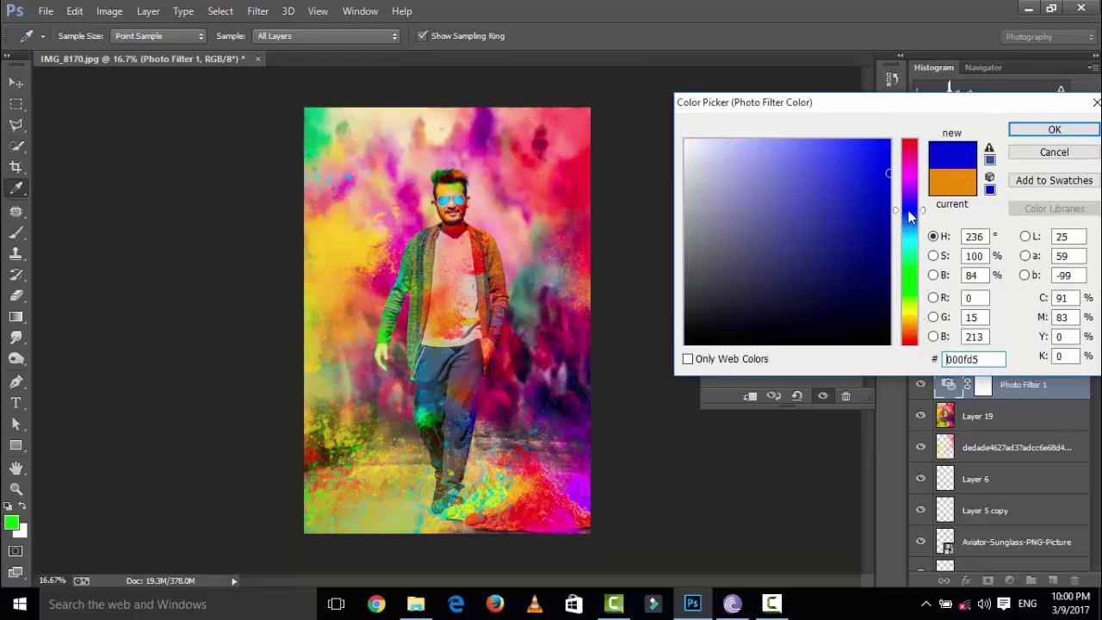
pyautogui.click(911, 164)
pyautogui.click(911, 316)
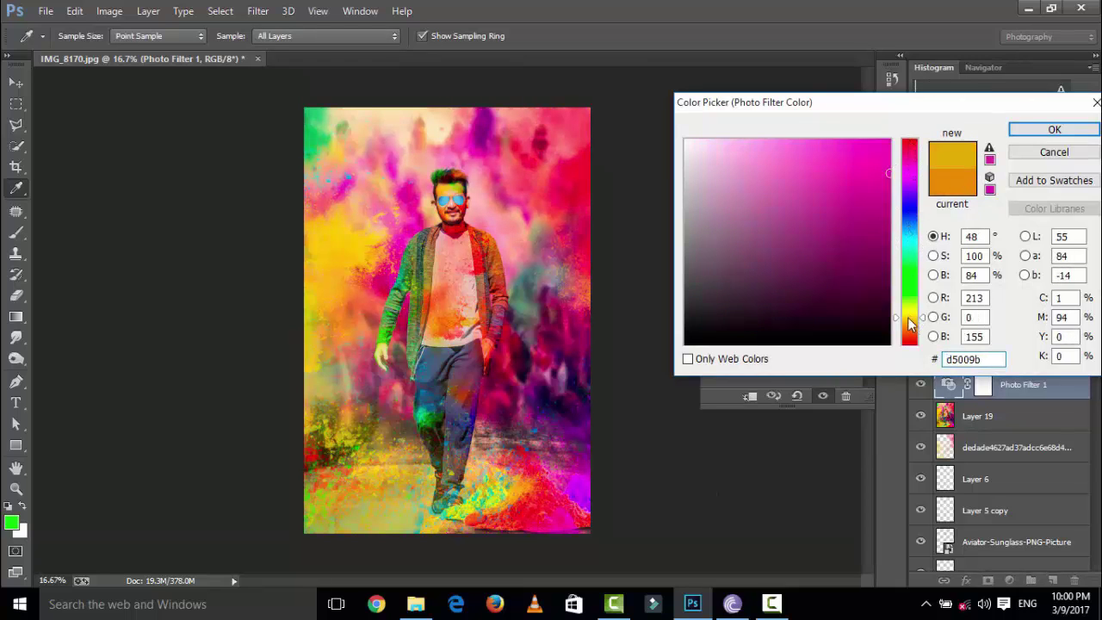
pyautogui.click(911, 268)
pyautogui.click(911, 241)
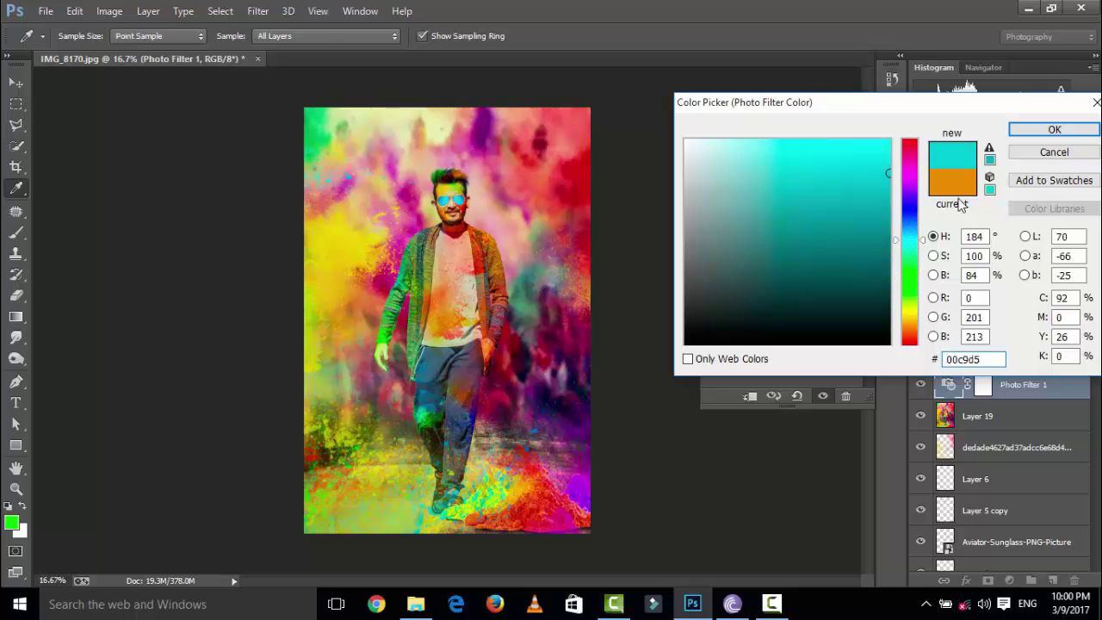
pyautogui.click(1054, 129)
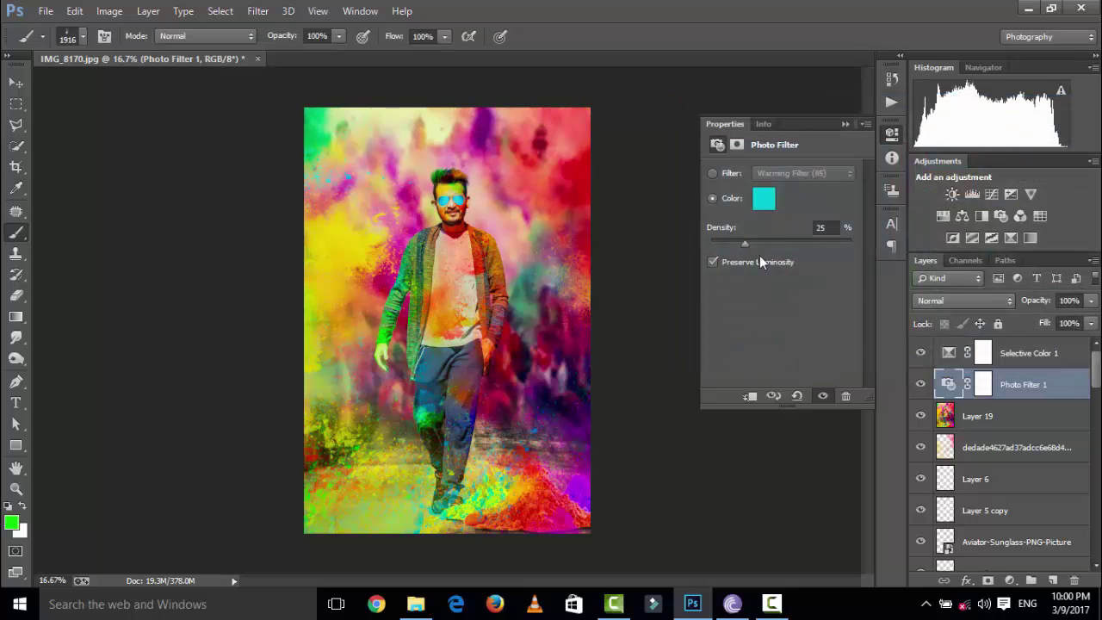
# - Clip the photo filter to Layer 19, try a green-cyan colour, then return to presets
pyautogui.click(750, 398)
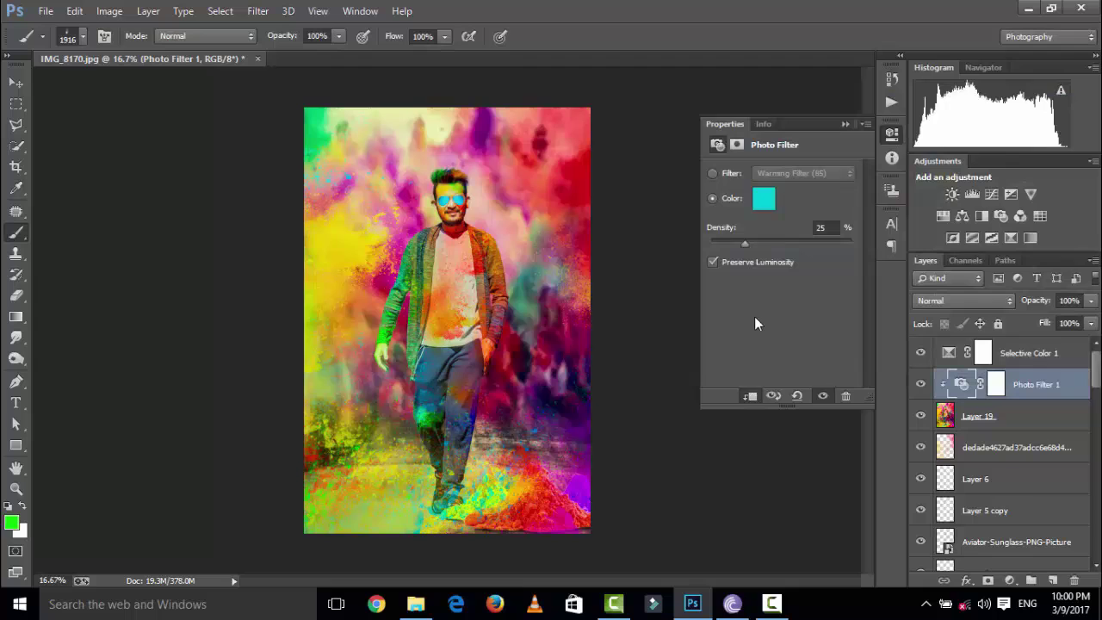
pyautogui.click(713, 176)
pyautogui.click(801, 173)
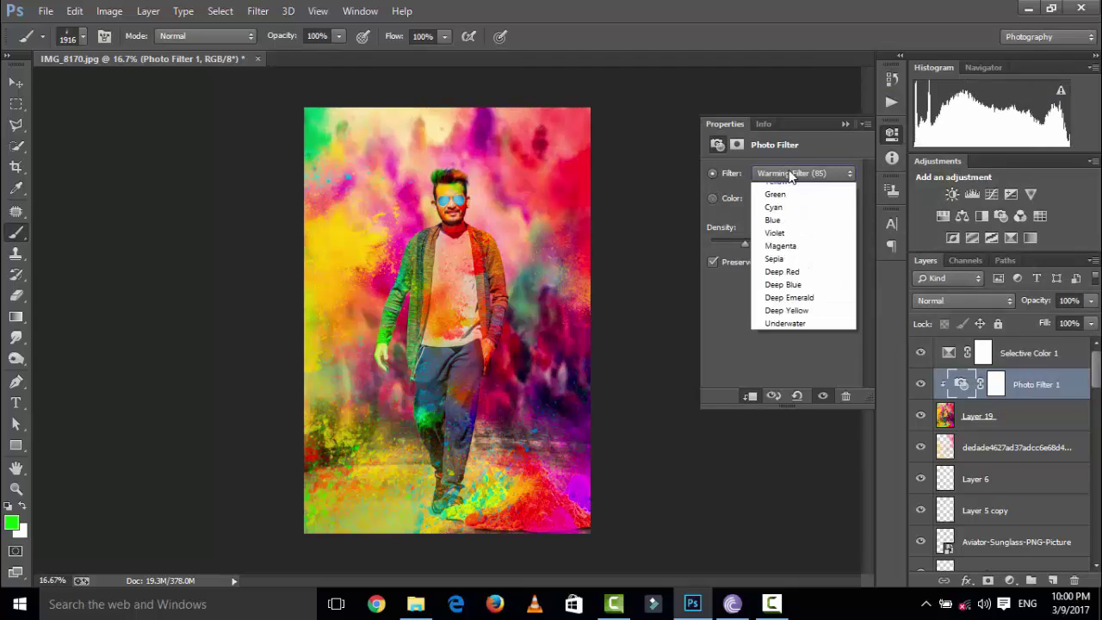
pyautogui.click(733, 229)
pyautogui.click(766, 198)
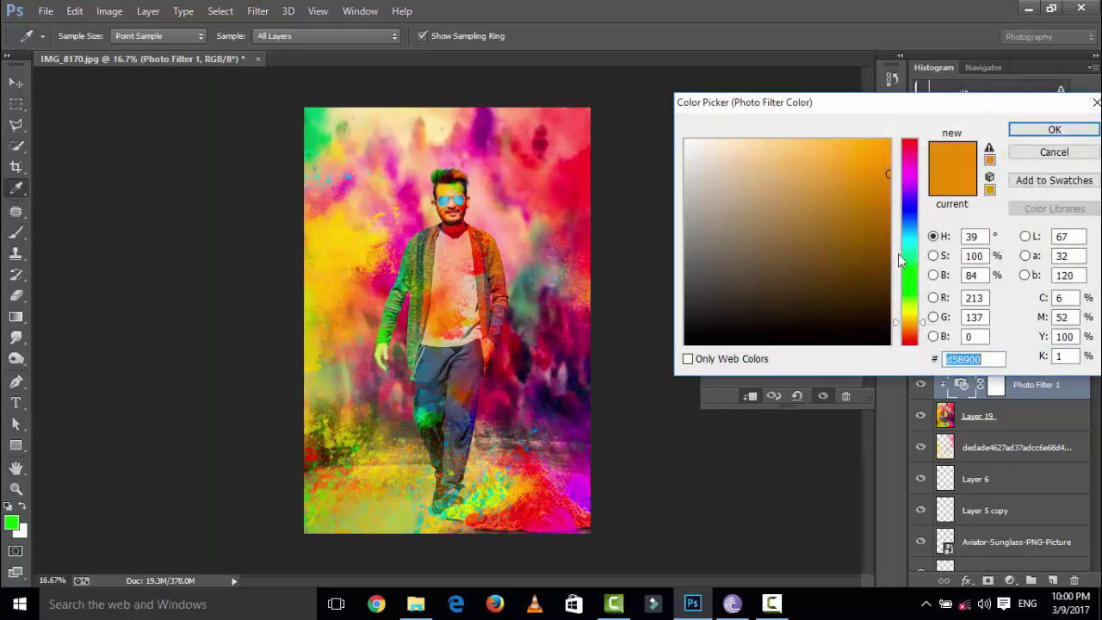
pyautogui.click(898, 253)
pyautogui.click(1054, 129)
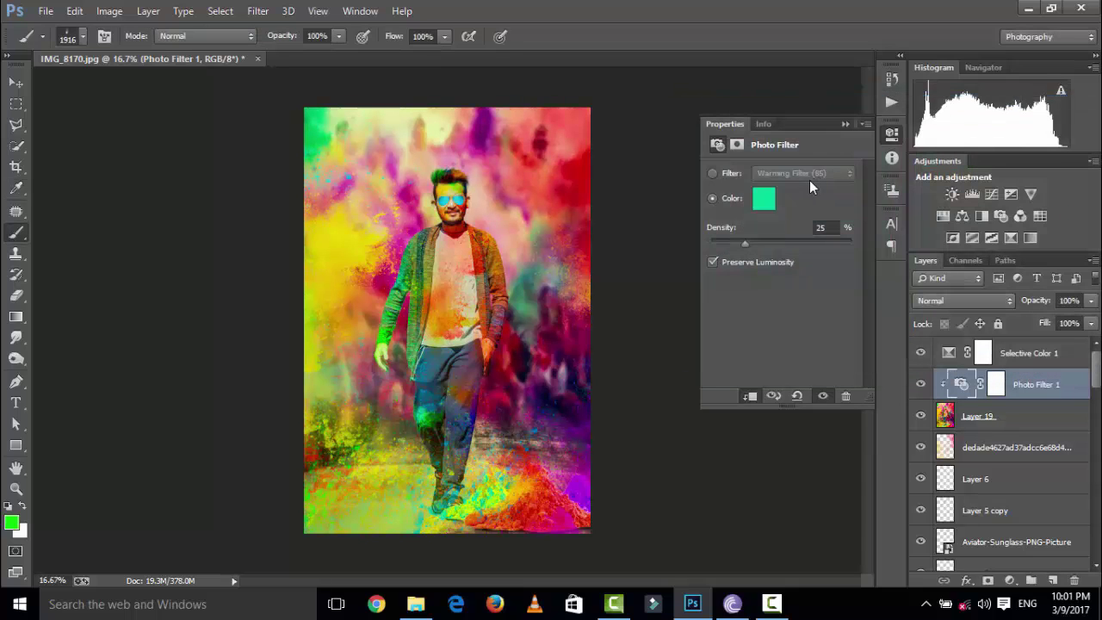
pyautogui.click(713, 174)
# - Scroll the preset choice to the Blue filter and toggle the photo filter to compare
pyautogui.scroll(-2, 827, 171)
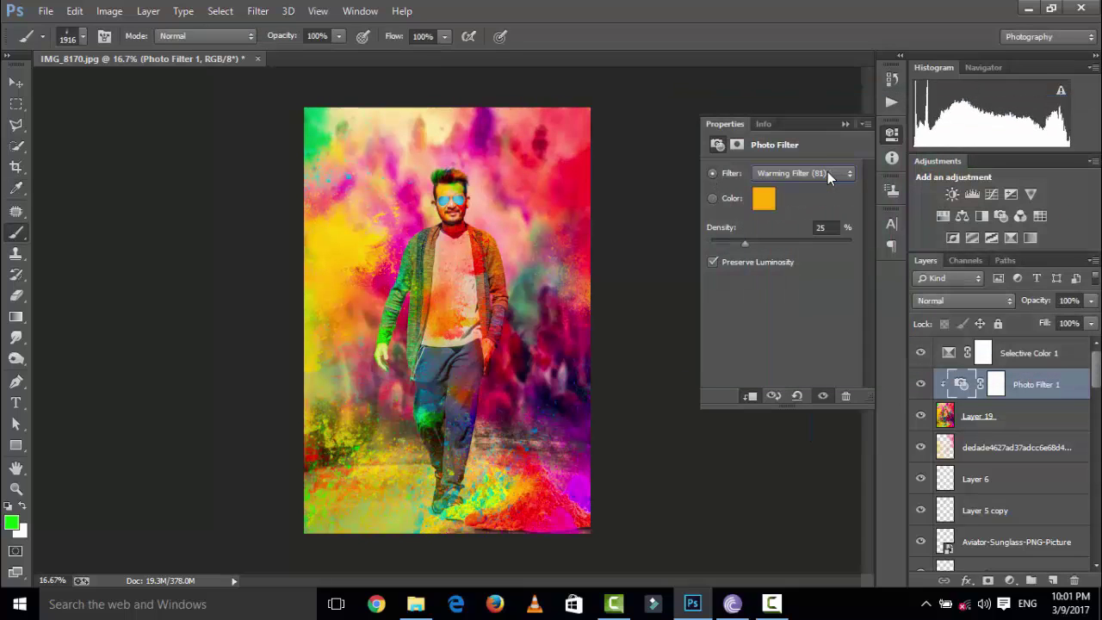
pyautogui.scroll(-2, 827, 172)
pyautogui.scroll(-1, 827, 172)
pyautogui.scroll(1, 827, 171)
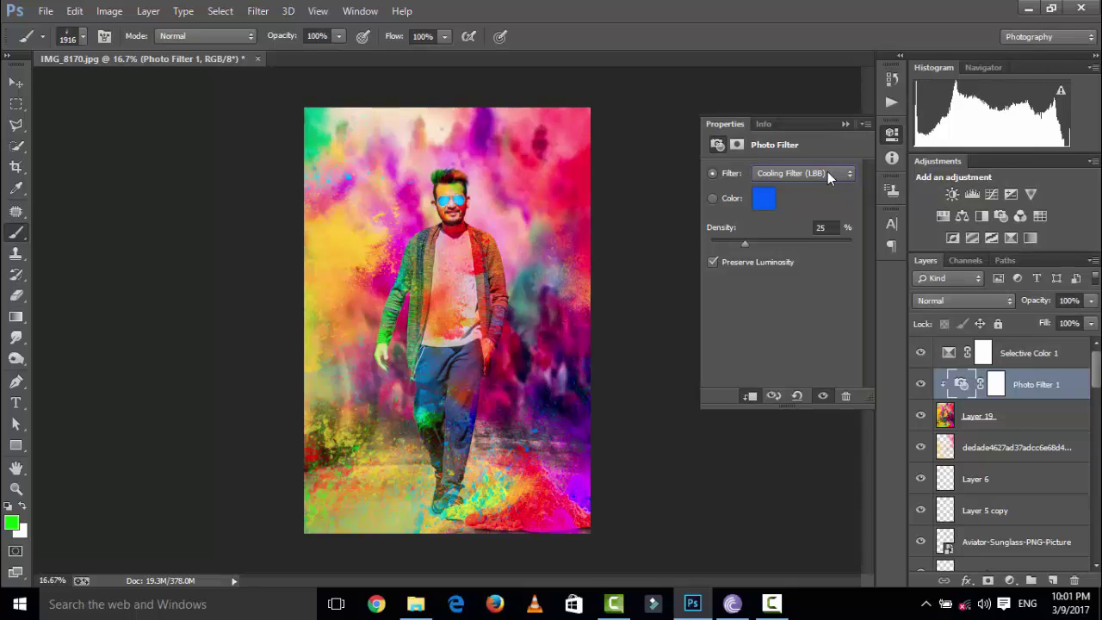
pyautogui.scroll(-3, 828, 172)
pyautogui.scroll(-1, 828, 171)
pyautogui.scroll(-1, 828, 171)
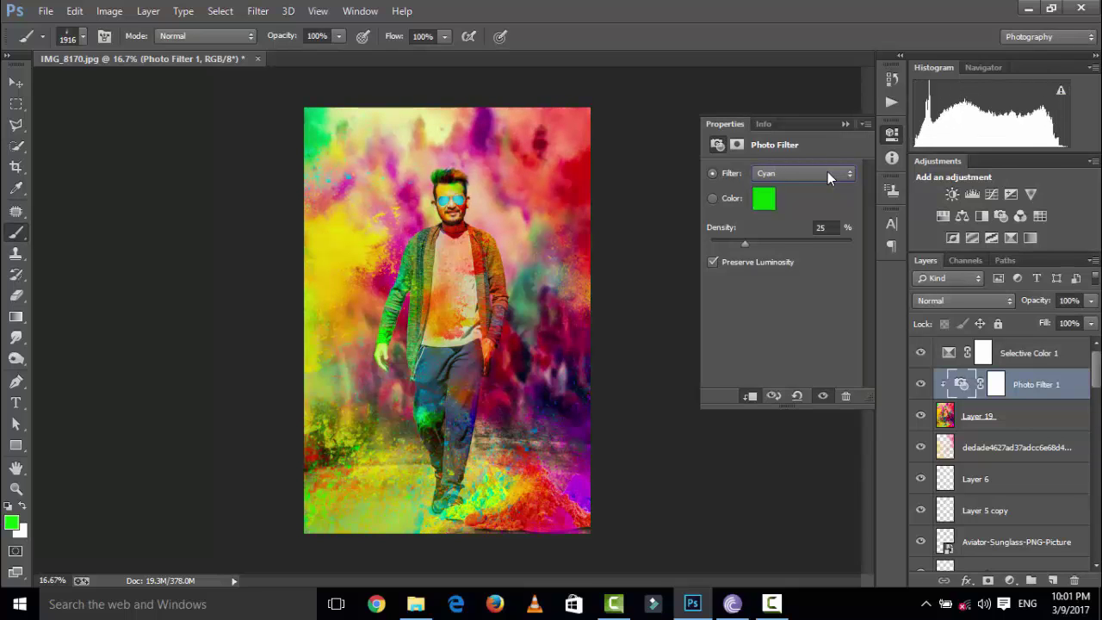
pyautogui.scroll(-1, 828, 171)
pyautogui.scroll(-1, 827, 171)
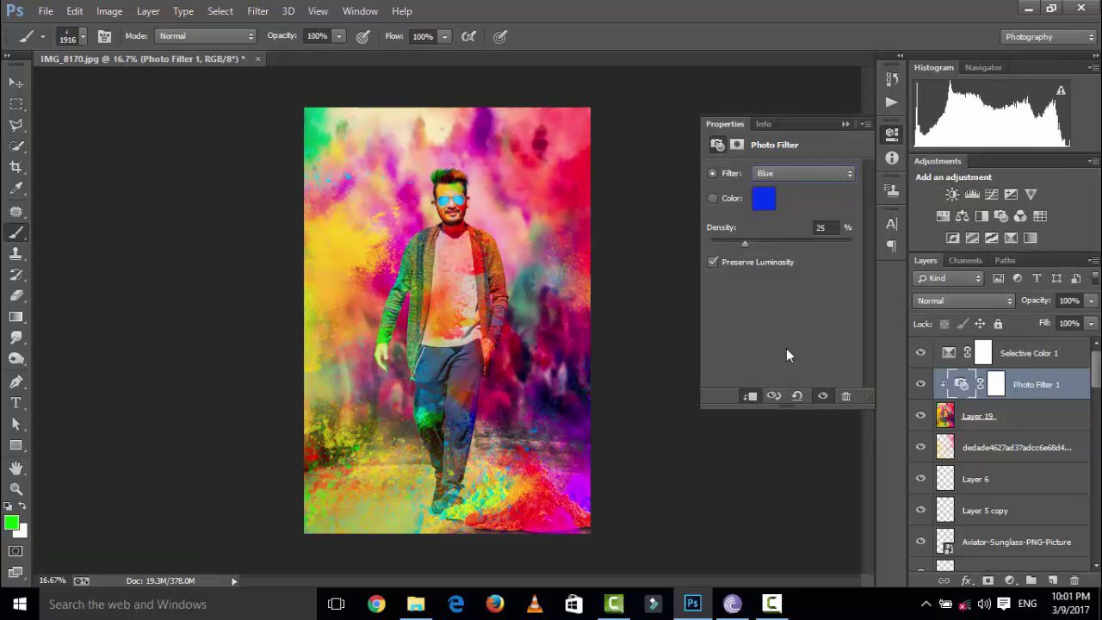
pyautogui.click(823, 396)
pyautogui.click(824, 396)
pyautogui.click(823, 396)
pyautogui.click(823, 396)
# - Set Photo Filter 1 layer opacity to 69% and select Layer 19
pyautogui.click(1089, 301)
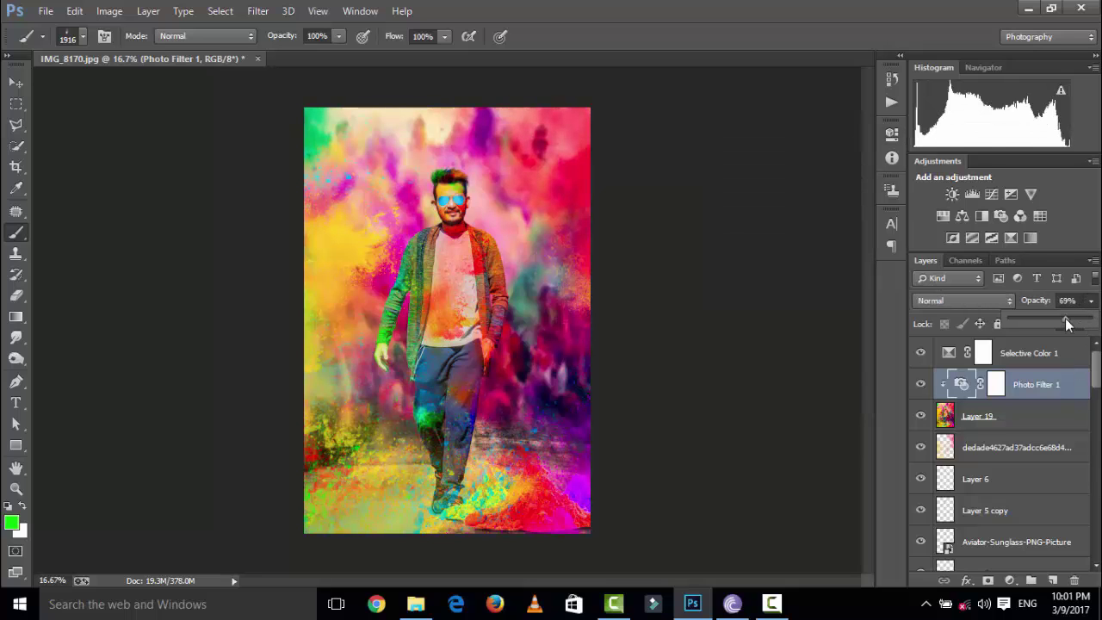
pyautogui.click(851, 508)
pyautogui.click(997, 422)
pyautogui.click(1010, 580)
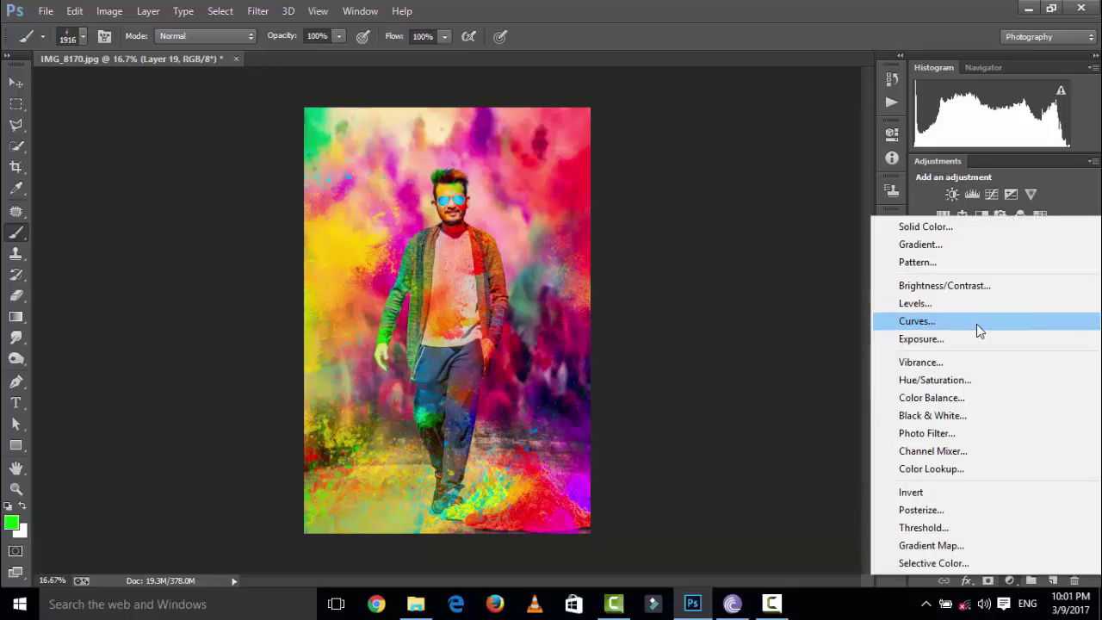
# - Add a Levels layer above Layer 19 with Blue channel midtones lifted to 1.14
pyautogui.click(960, 306)
pyautogui.click(749, 203)
pyautogui.click(739, 250)
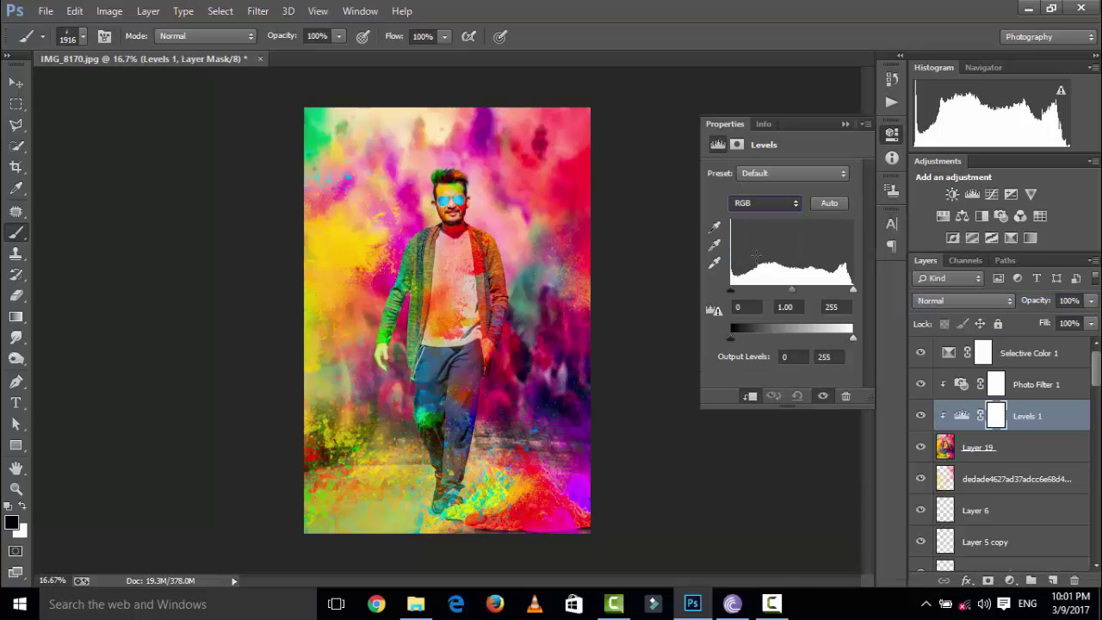
pyautogui.moveTo(748, 295)
pyautogui.mouseDown()
pyautogui.moveTo(807, 297)
pyautogui.moveTo(741, 288)
pyautogui.moveTo(787, 293)
pyautogui.mouseUp()
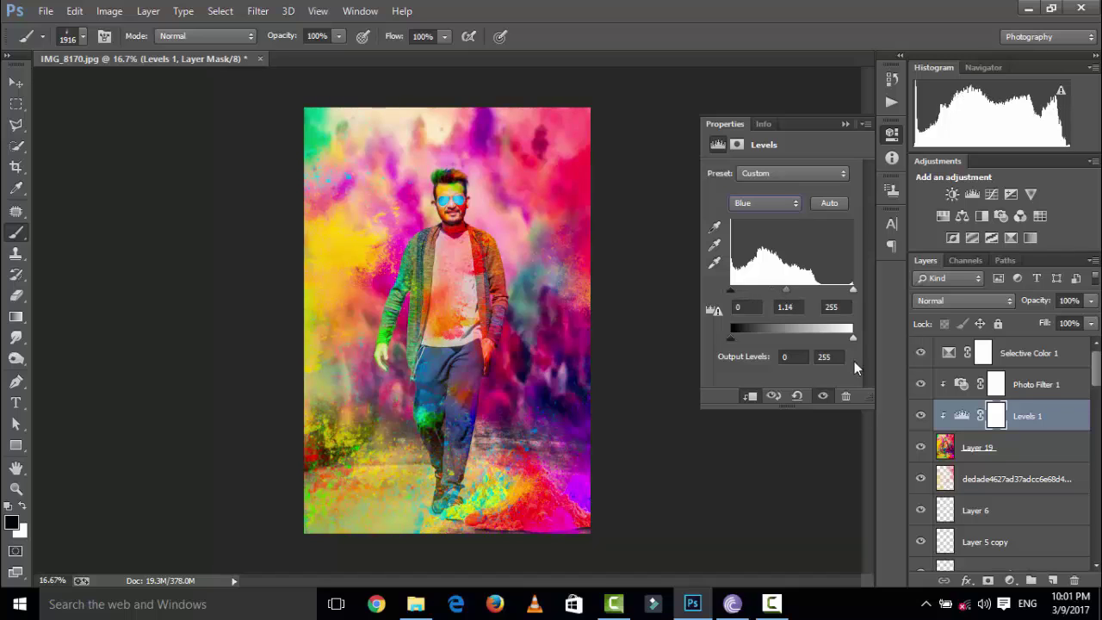
pyautogui.click(846, 124)
pyautogui.click(1000, 357)
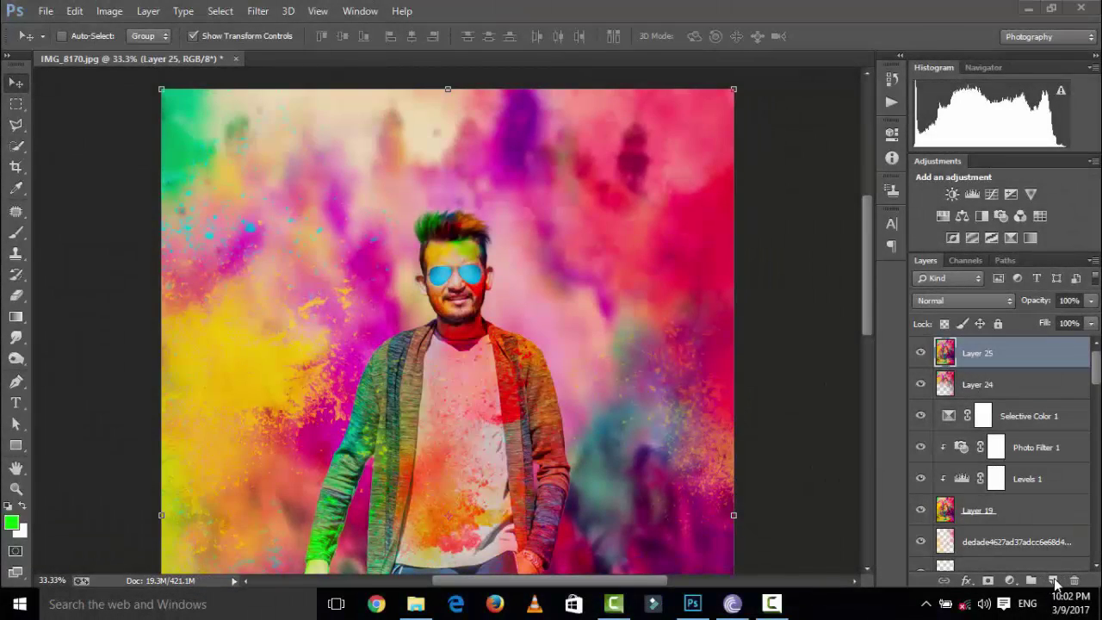
# - Add a new layer, paint a powder splash near the top-left, and scale it down
pyautogui.click(1055, 586)
pyautogui.press('b')
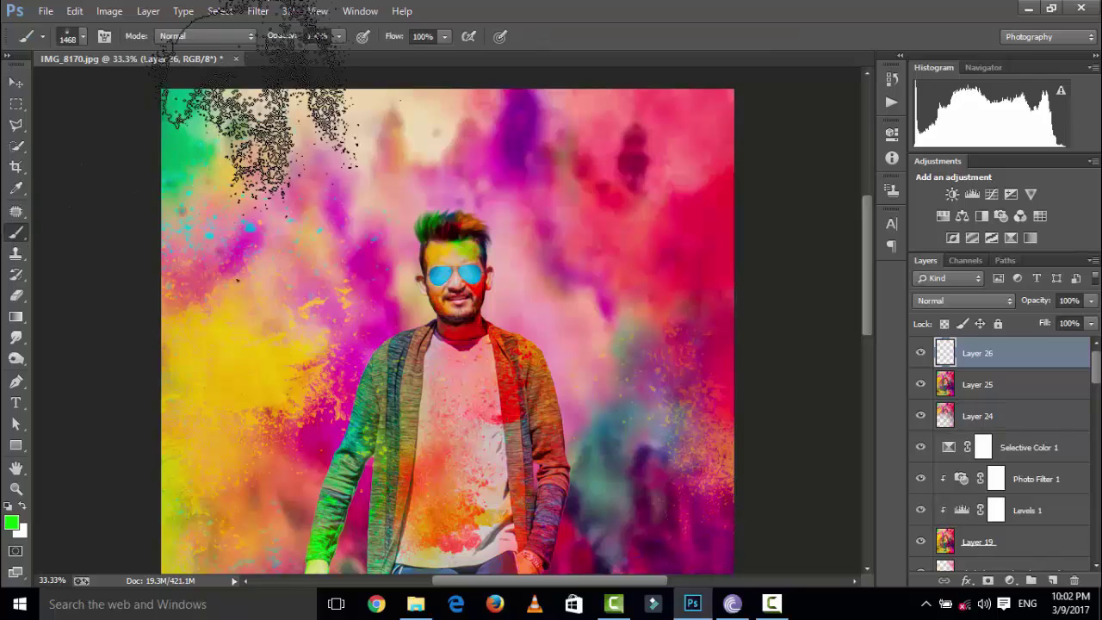
pyautogui.click(262, 121)
pyautogui.press('v')
pyautogui.hotkey('ctrl', 't')
pyautogui.moveTo(439, 292)
pyautogui.mouseDown()
pyautogui.moveTo(573, 444)
pyautogui.moveTo(536, 352)
pyautogui.mouseUp()
pyautogui.moveTo(490, 228); pyautogui.dragTo(466, 210)
pyautogui.click(727, 37)
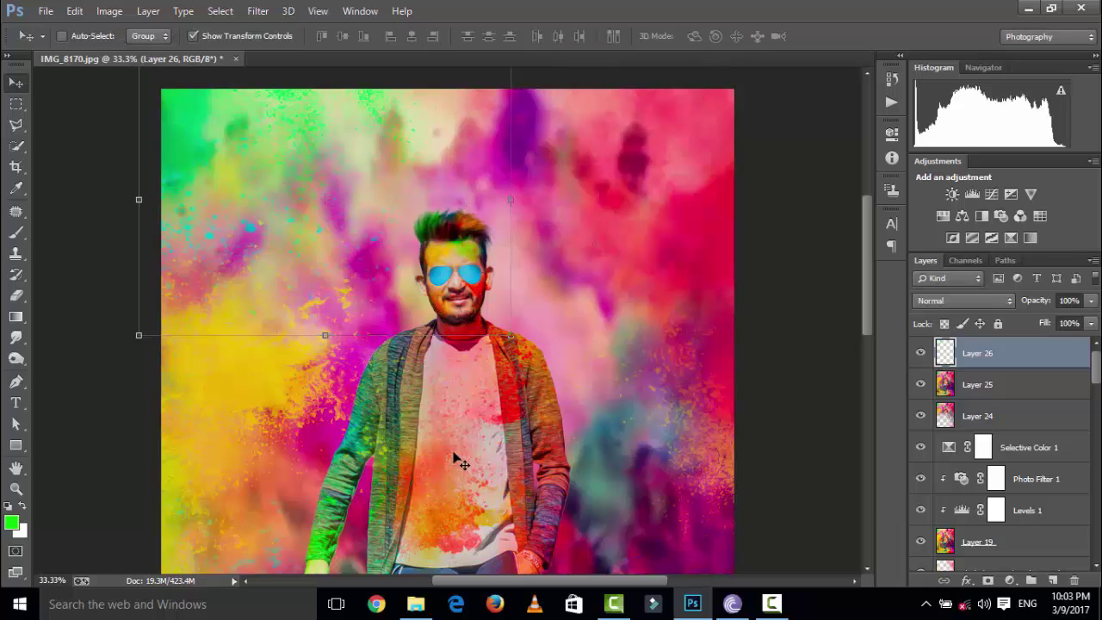
# - Add another layer, set the foreground colour to yellow, paint a splash, then delete it
pyautogui.click(1055, 581)
pyautogui.click(12, 522)
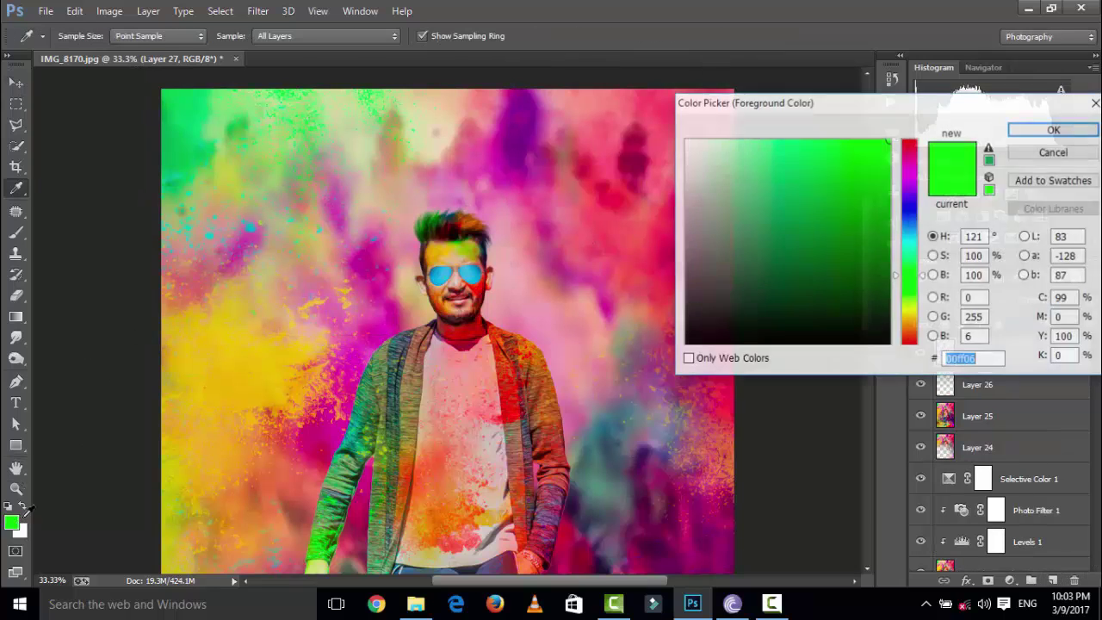
pyautogui.moveTo(918, 340); pyautogui.dragTo(914, 316)
pyautogui.click(1053, 130)
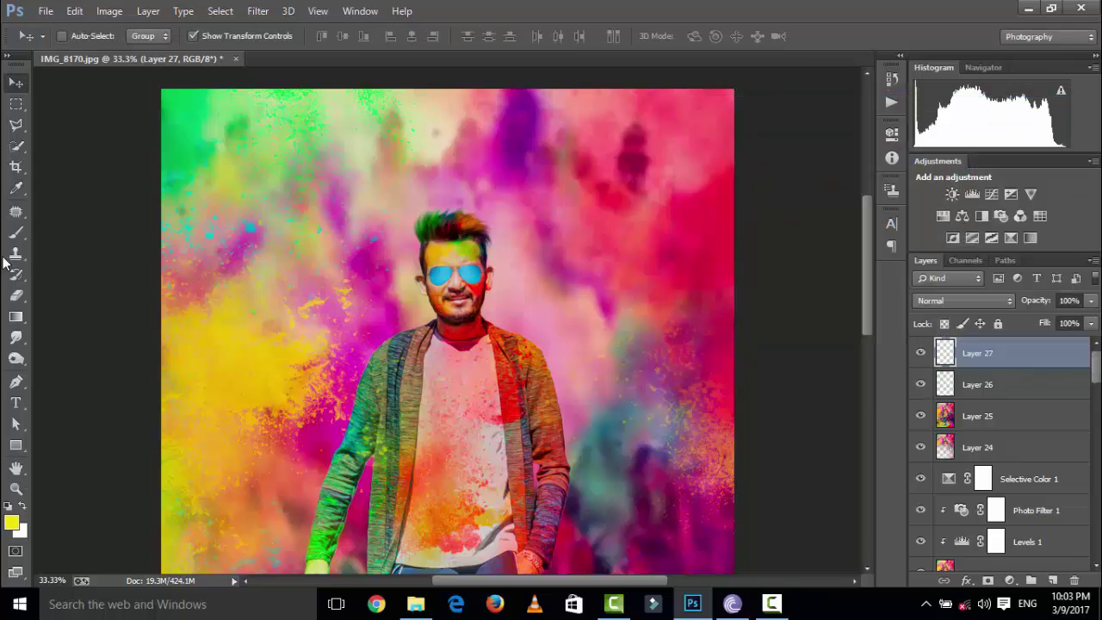
pyautogui.click(15, 232)
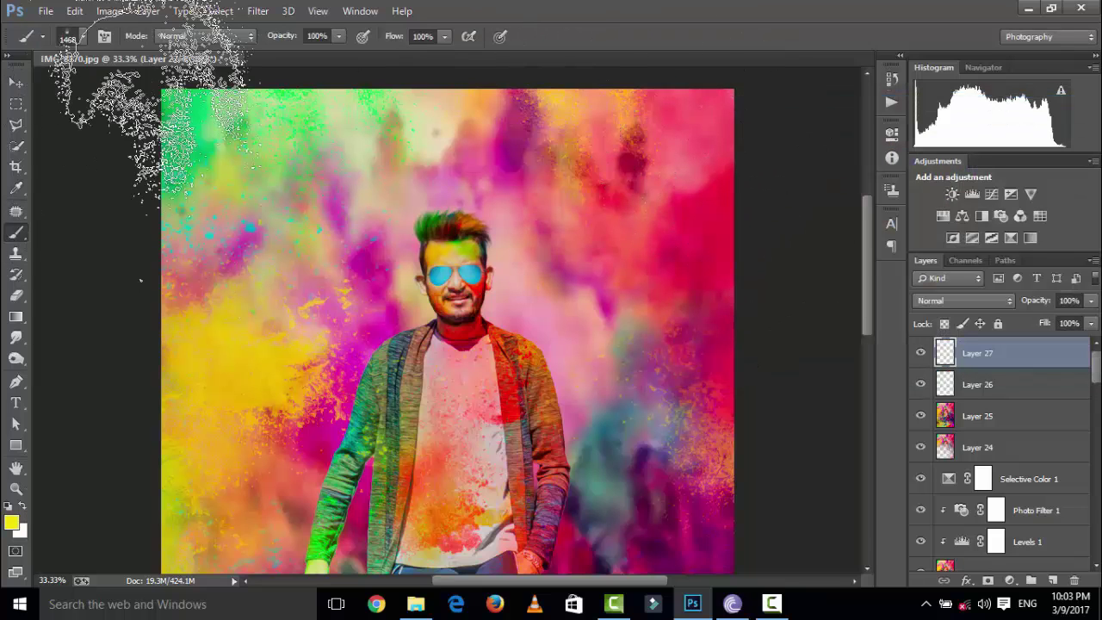
pyautogui.click(16, 82)
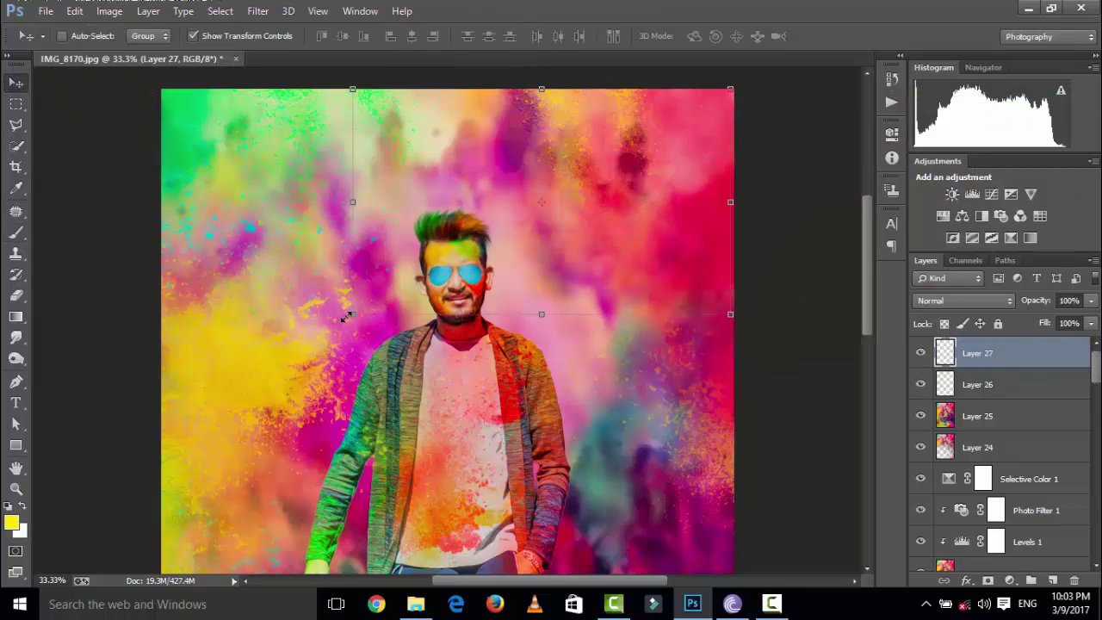
pyautogui.press('Delete')
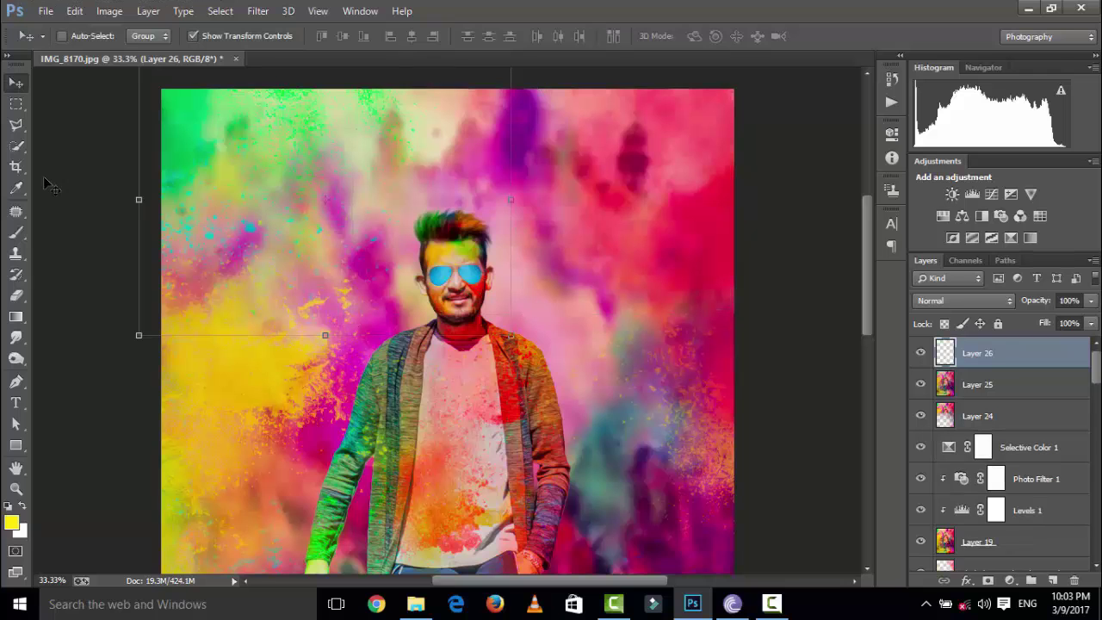
# - Select the Rectangular Marquee tool and zoom in toward the man's head
pyautogui.hotkey('ctrl', '-')
pyautogui.hotkey('ctrl', '-')
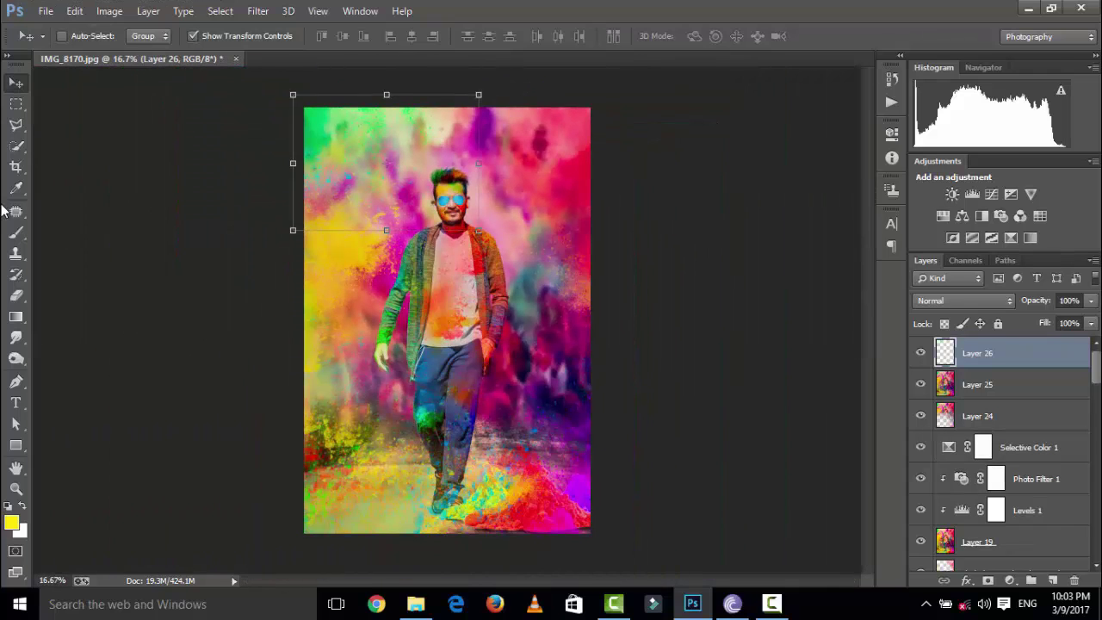
pyautogui.click(15, 103)
pyautogui.hotkey('ctrl', '+')
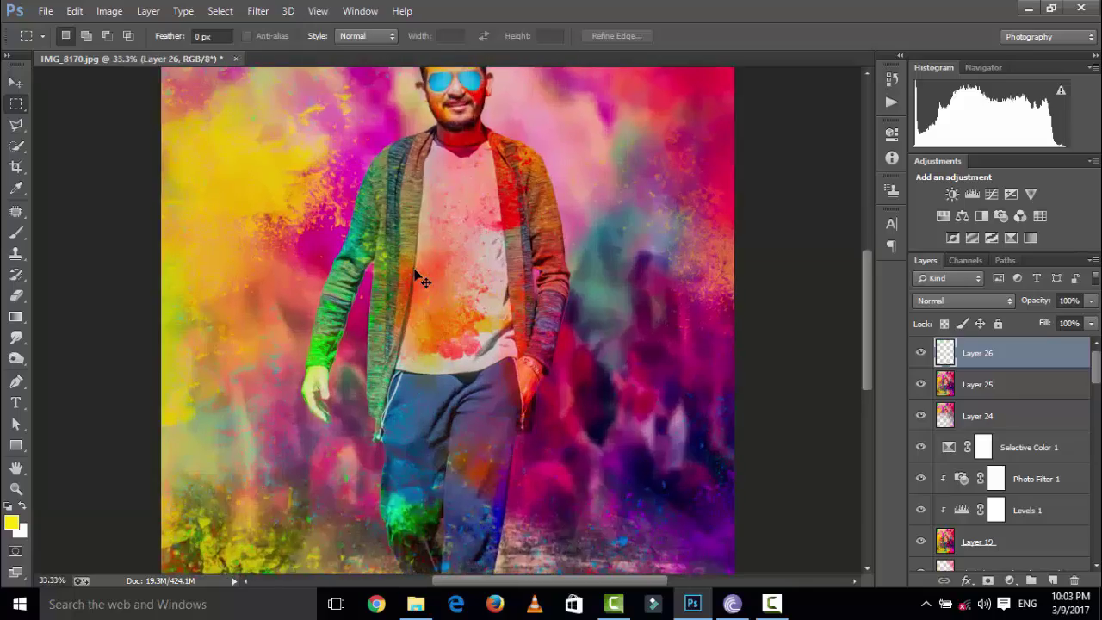
pyautogui.hotkey('ctrl', '+')
pyautogui.scroll(3, 422, 282)
pyautogui.scroll(3, 570, 243)
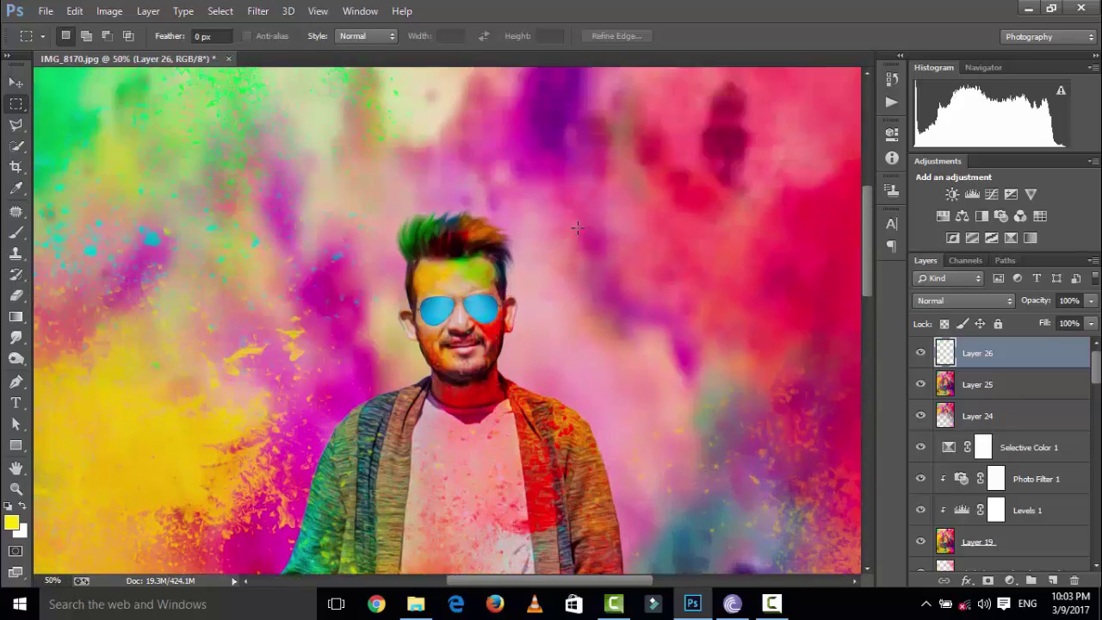
pyautogui.scroll(3, 577, 226)
# - Choose the Brush tool and set the brush size to 128
pyautogui.click(15, 231)
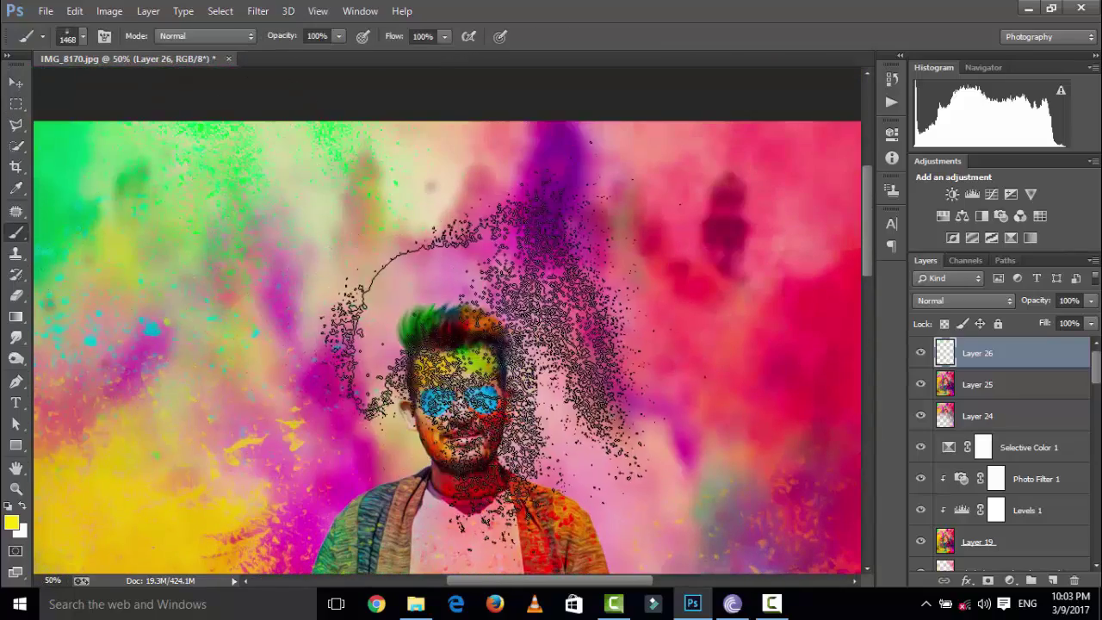
pyautogui.rightClick(456, 405)
pyautogui.write('128')
pyautogui.press('Return')
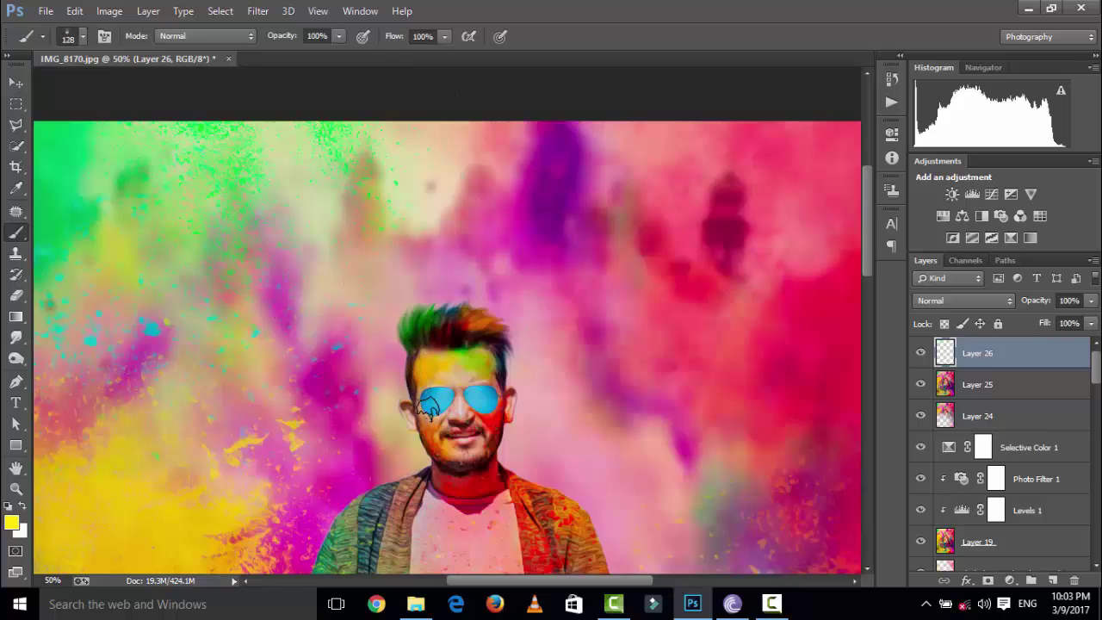
# - Try Overlay, then set Layer 26 blending to Multiply and zoom back to 50%
pyautogui.click(964, 301)
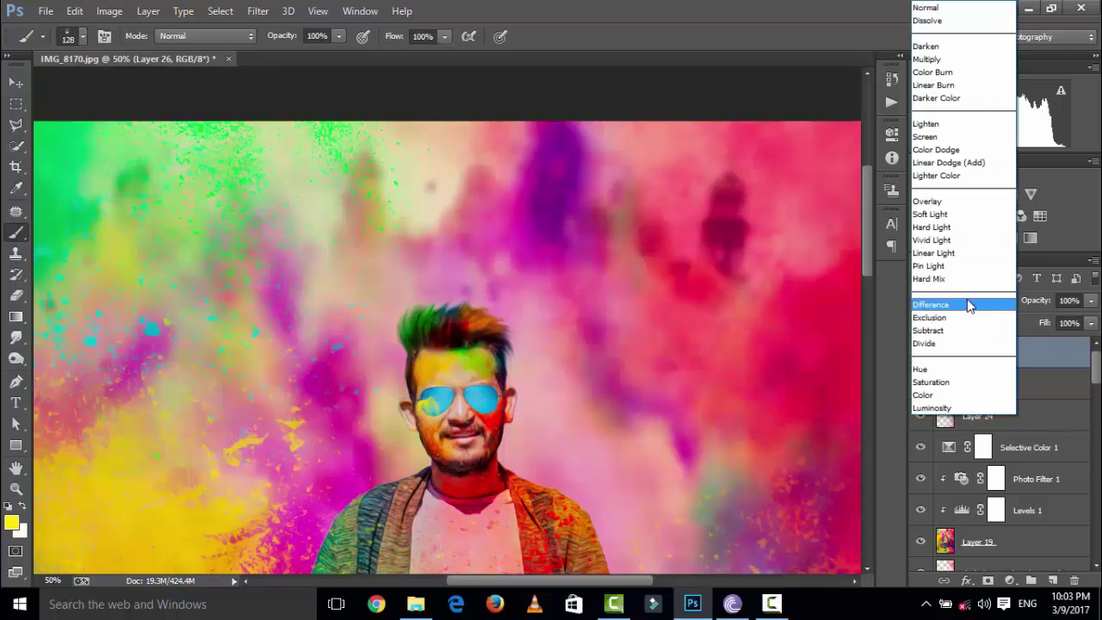
pyautogui.click(961, 214)
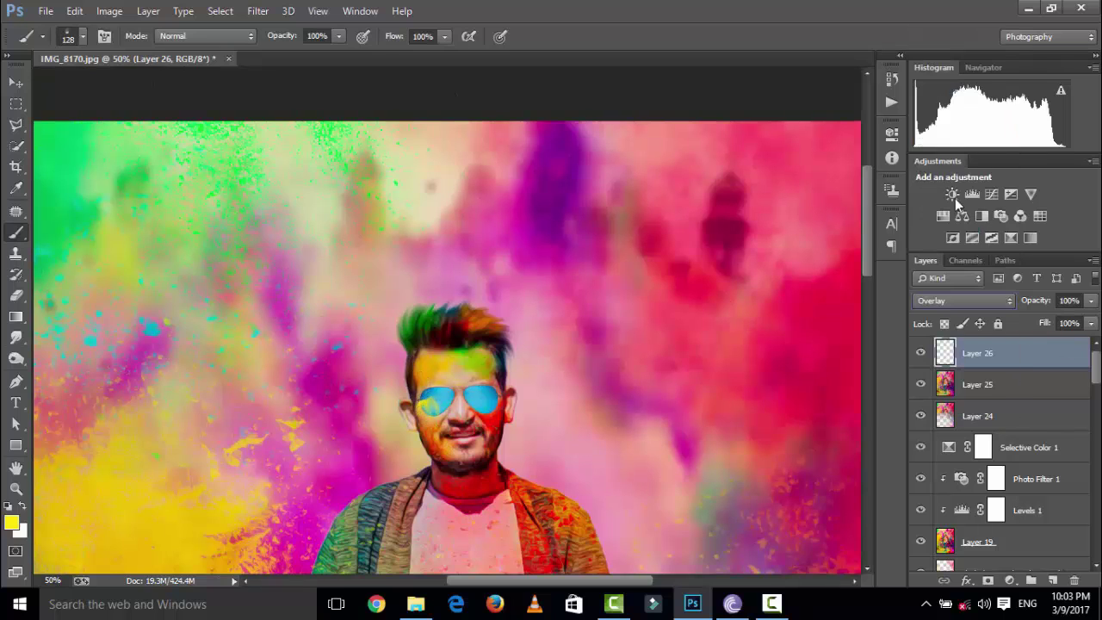
pyautogui.click(939, 301)
pyautogui.click(943, 59)
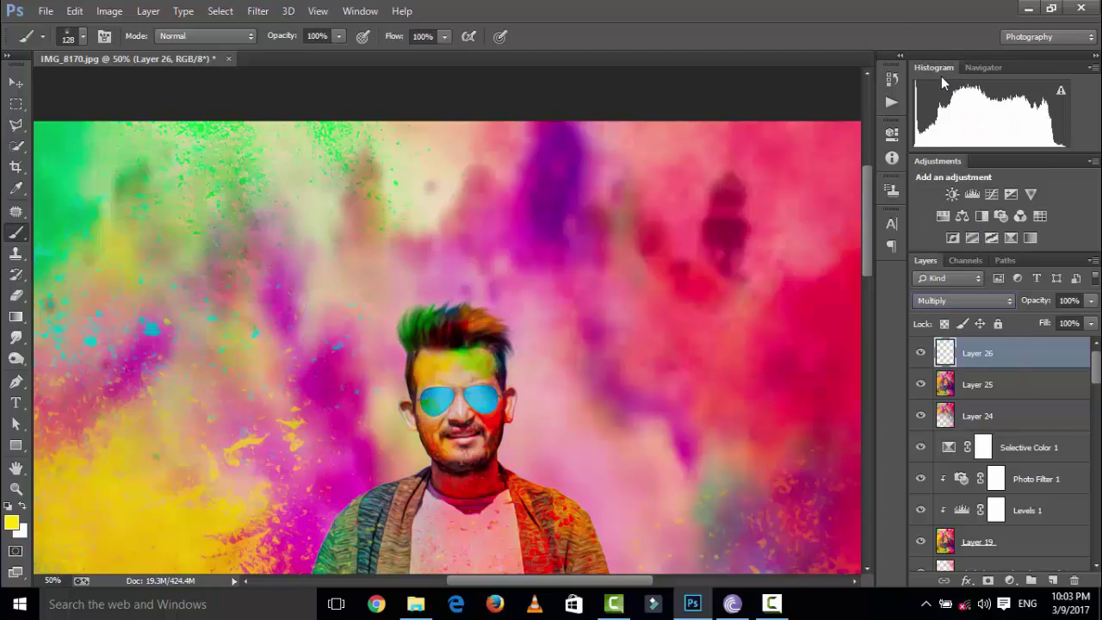
pyautogui.hotkey('ctrl', '-')
pyautogui.hotkey('ctrl', '-')
pyautogui.hotkey('ctrl', '+')
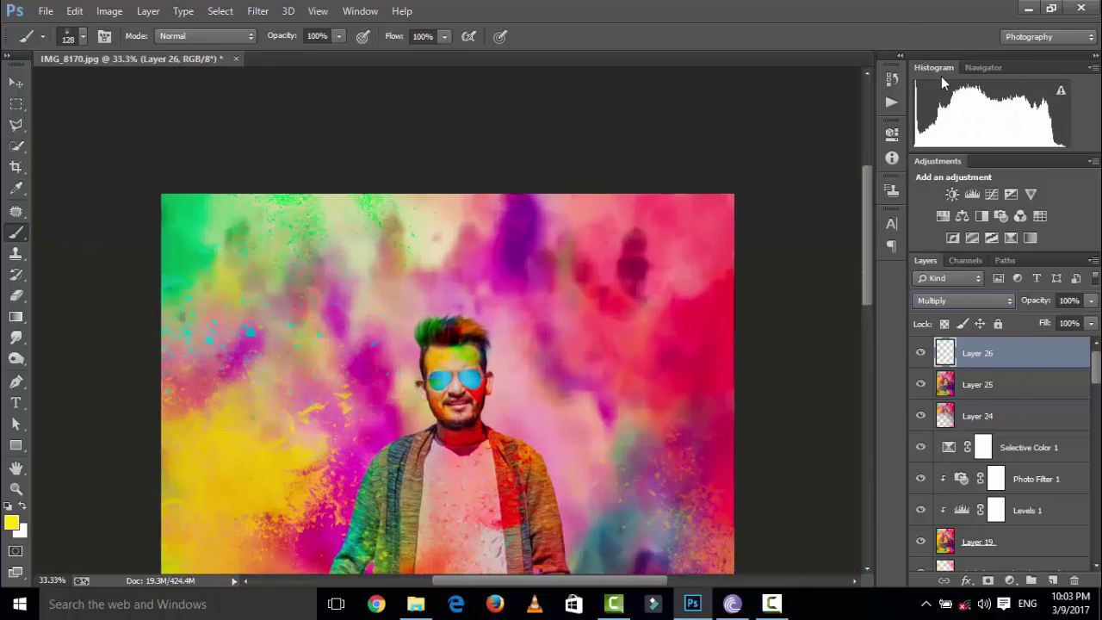
pyautogui.hotkey('ctrl', '+')
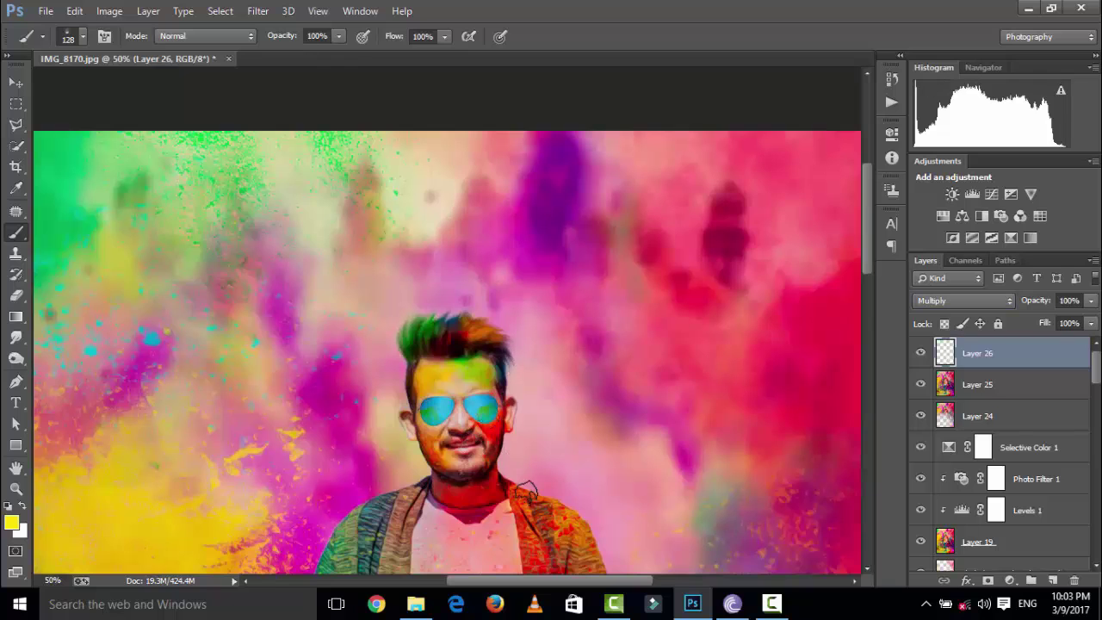
# - On new Layer 27, stamp a cyan splatter with the 1468 px brush over the upper image
pyautogui.click(1052, 581)
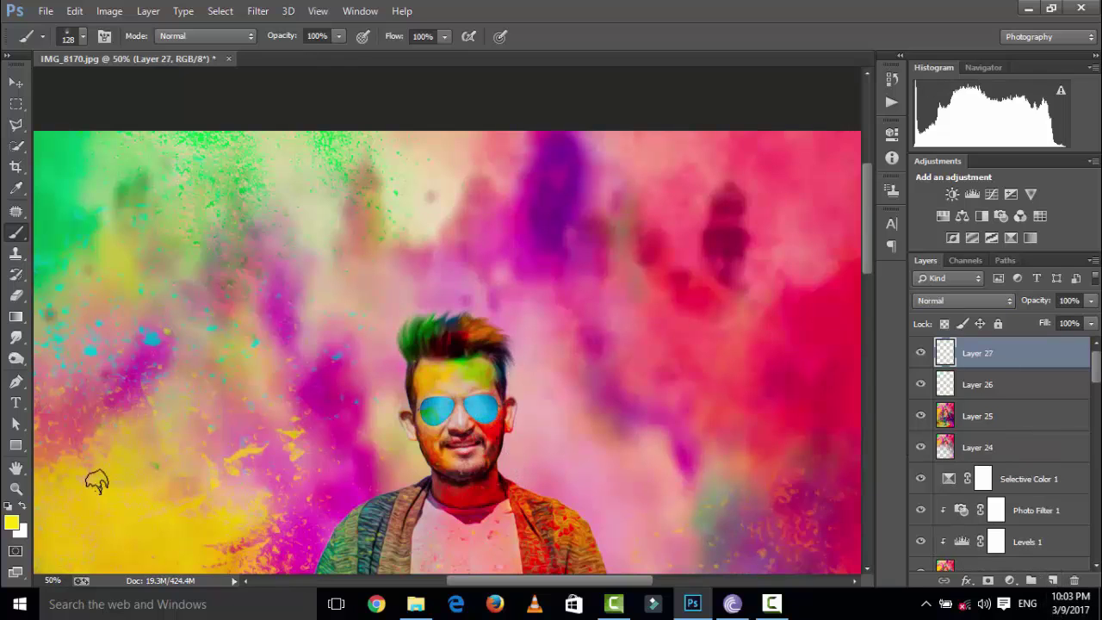
pyautogui.click(11, 523)
pyautogui.click(905, 243)
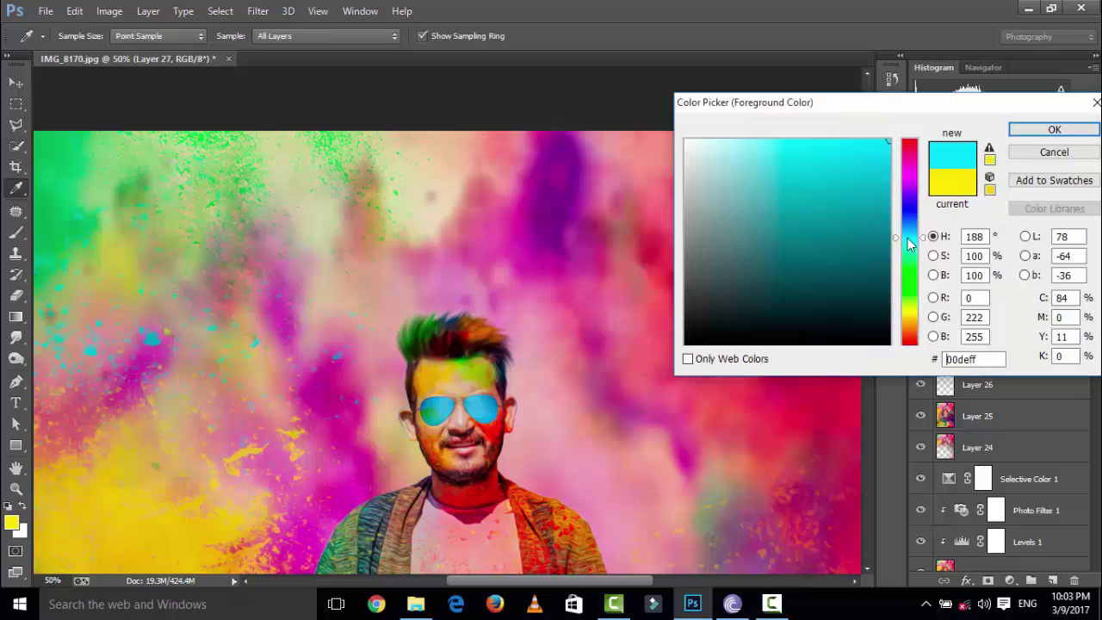
pyautogui.click(1052, 130)
pyautogui.press('b')
pyautogui.rightClick(580, 247)
pyautogui.click(713, 504)
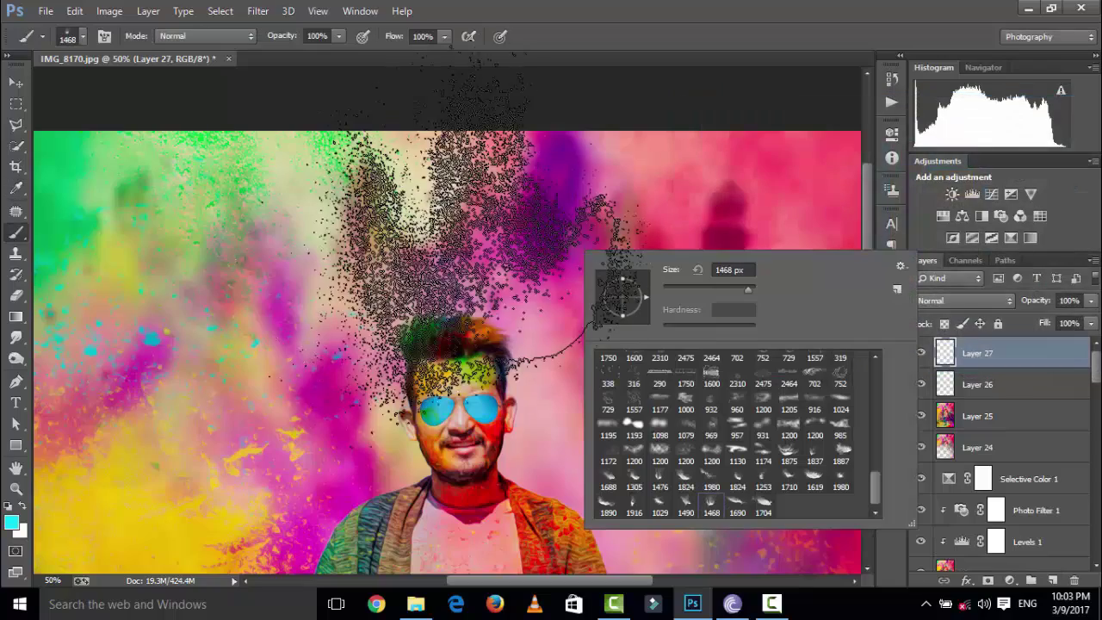
pyautogui.click(642, 198)
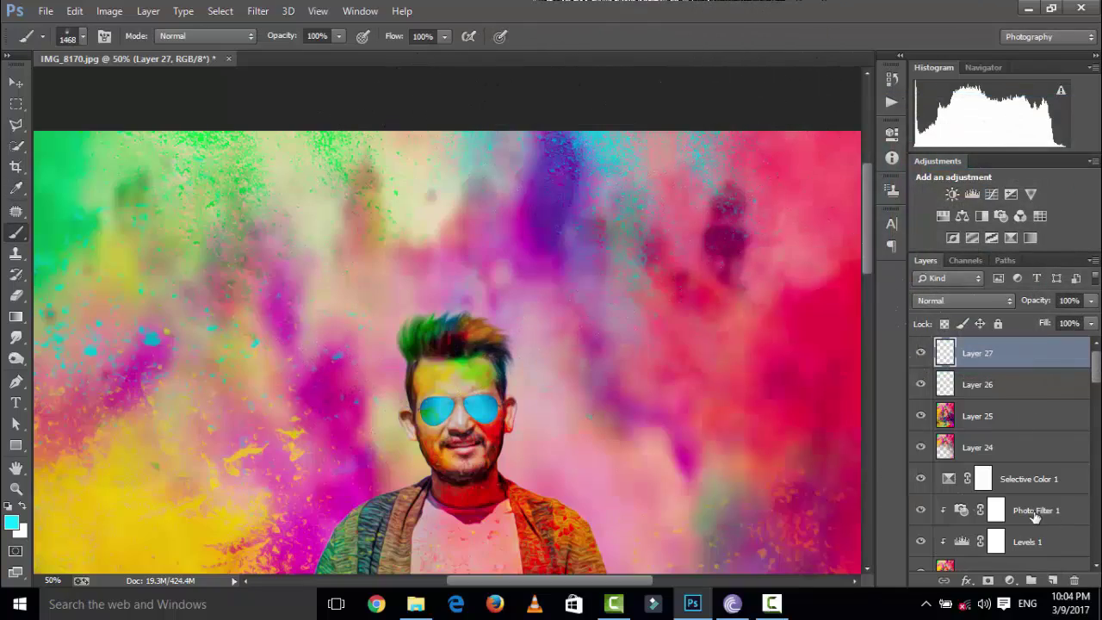
# - Try resizing and repositioning the splatter with Free Transform, then cancel it and fit the view
pyautogui.click(15, 84)
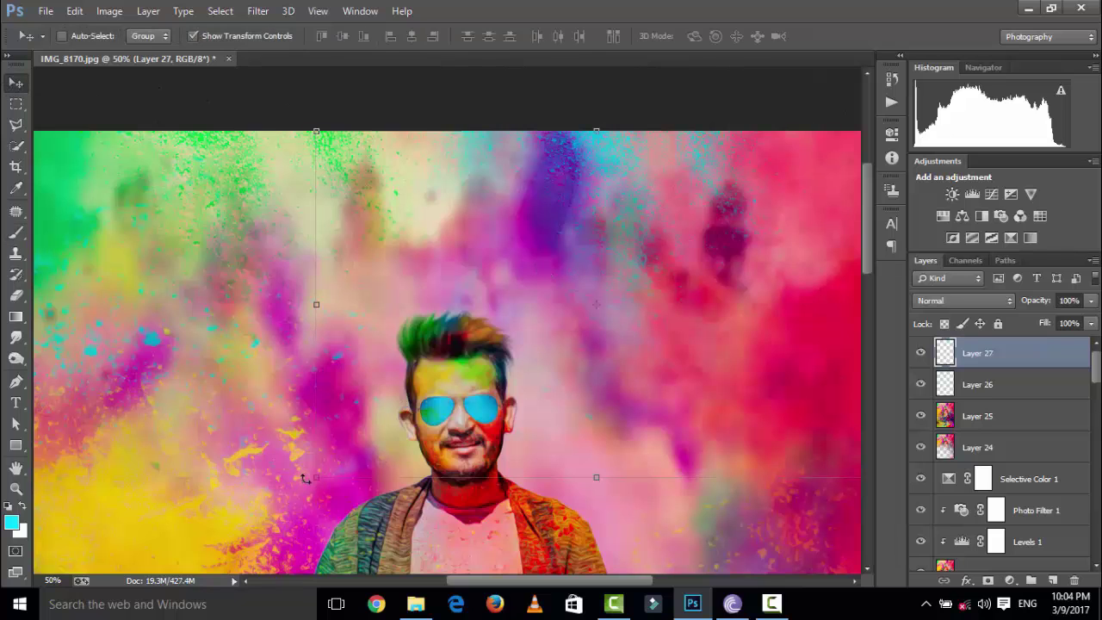
pyautogui.moveTo(304, 477)
pyautogui.mouseDown()
pyautogui.moveTo(445, 540)
pyautogui.moveTo(538, 492)
pyautogui.mouseUp()
pyautogui.hotkey('ctrl', '-')
pyautogui.hotkey('ctrl', '-')
pyautogui.hotkey('ctrl', '-')
pyautogui.hotkey('ctrl', '-')
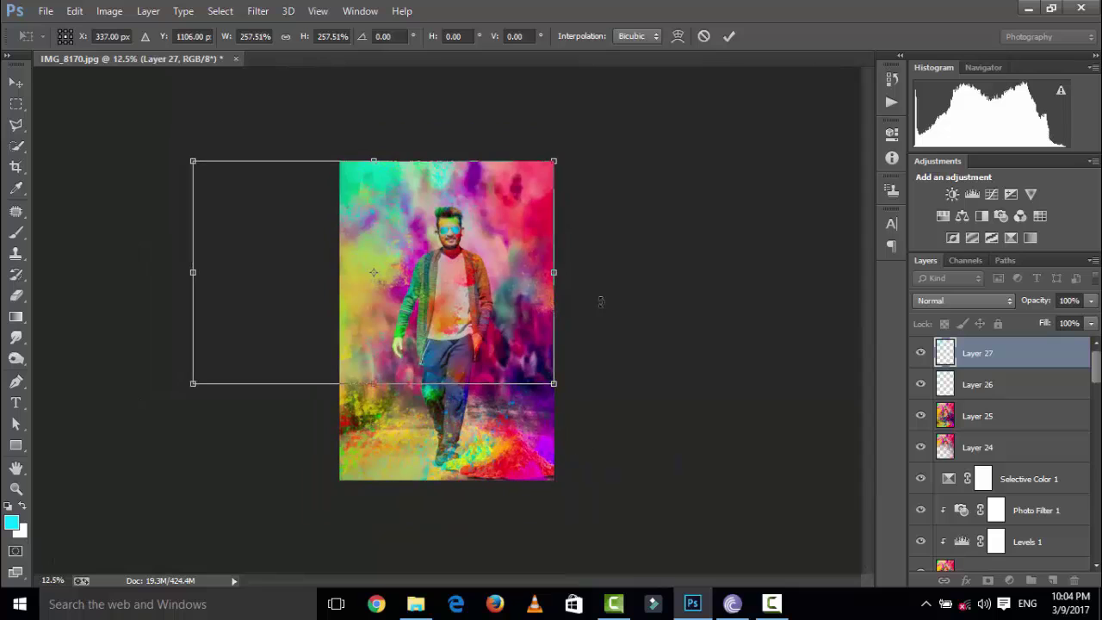
pyautogui.moveTo(601, 301)
pyautogui.mouseDown()
pyautogui.moveTo(611, 324)
pyautogui.moveTo(637, 264)
pyautogui.mouseUp()
pyautogui.moveTo(703, 350); pyautogui.dragTo(612, 297)
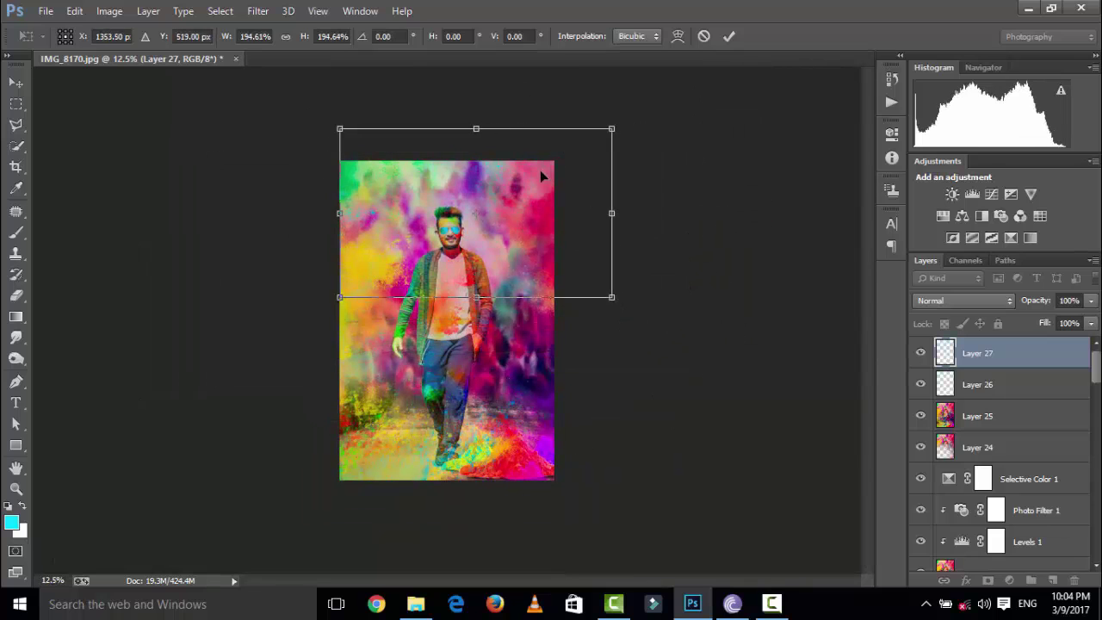
pyautogui.moveTo(541, 177); pyautogui.dragTo(590, 185)
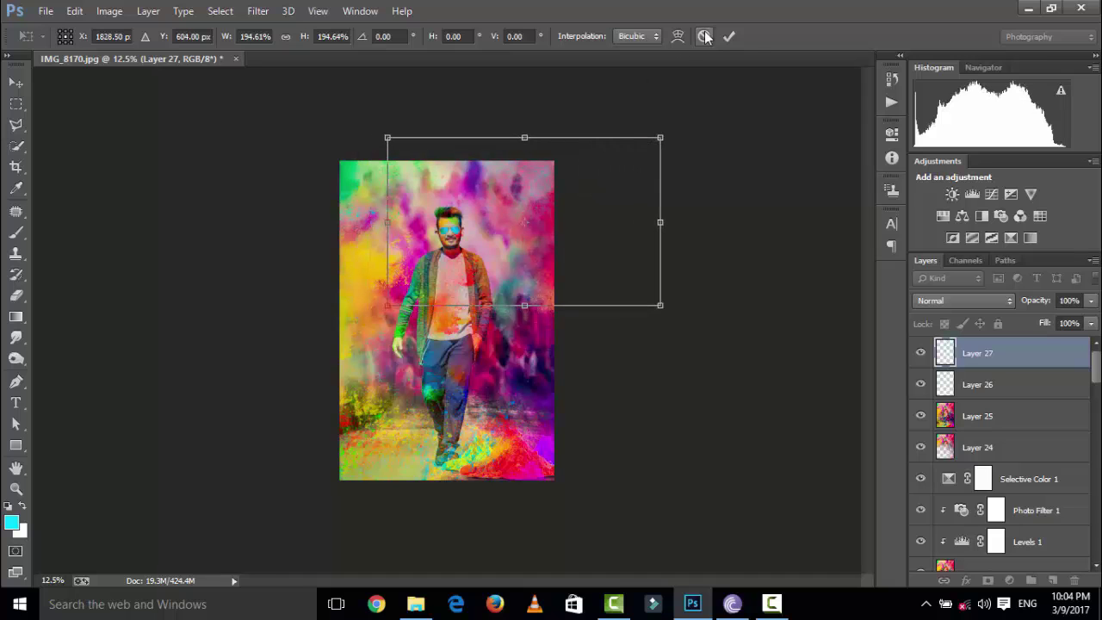
pyautogui.click(704, 36)
pyautogui.click(16, 103)
pyautogui.hotkey('ctrl', '0')
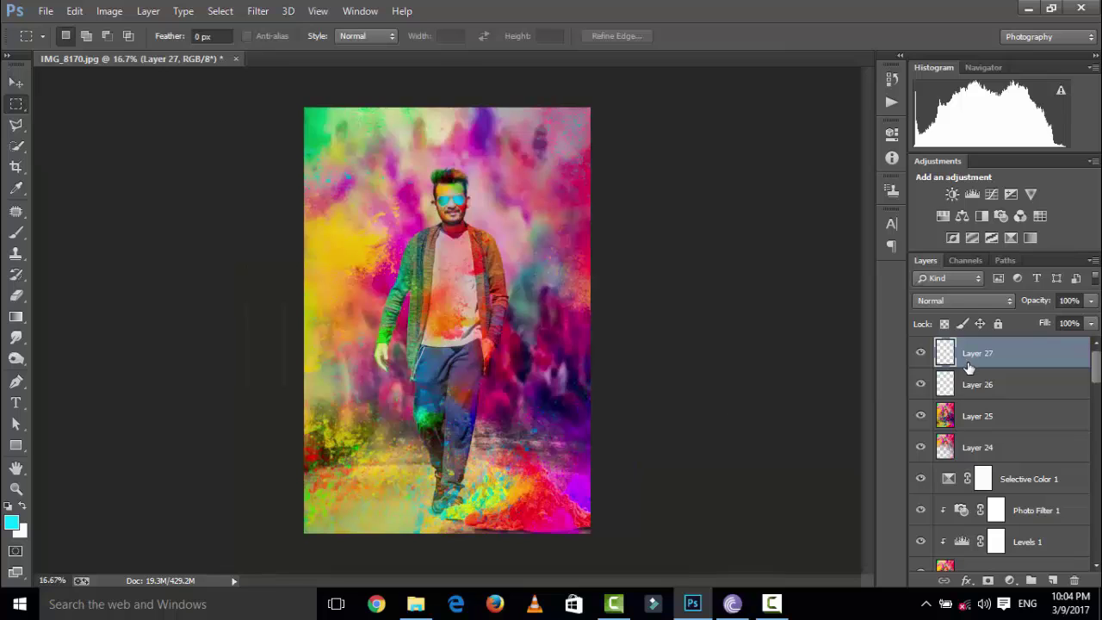
# - Stamp visible layers into Layer 28 and raise Clarity to +25 in the Camera Raw Filter
pyautogui.hotkey('ctrl', 'alt', 'shift', 'e')
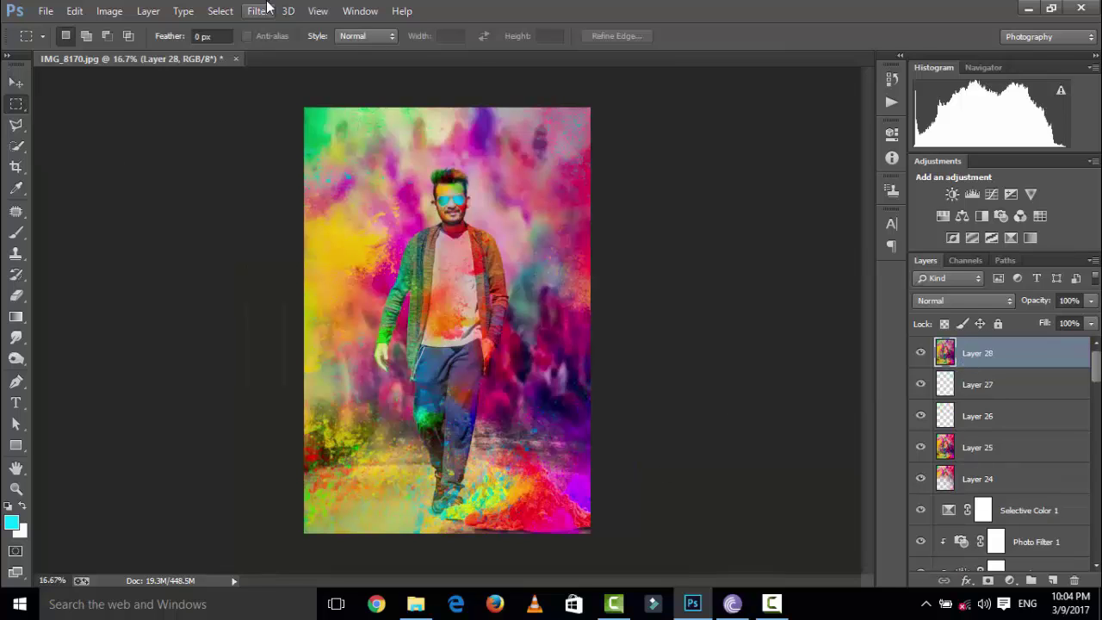
pyautogui.click(258, 11)
pyautogui.click(300, 104)
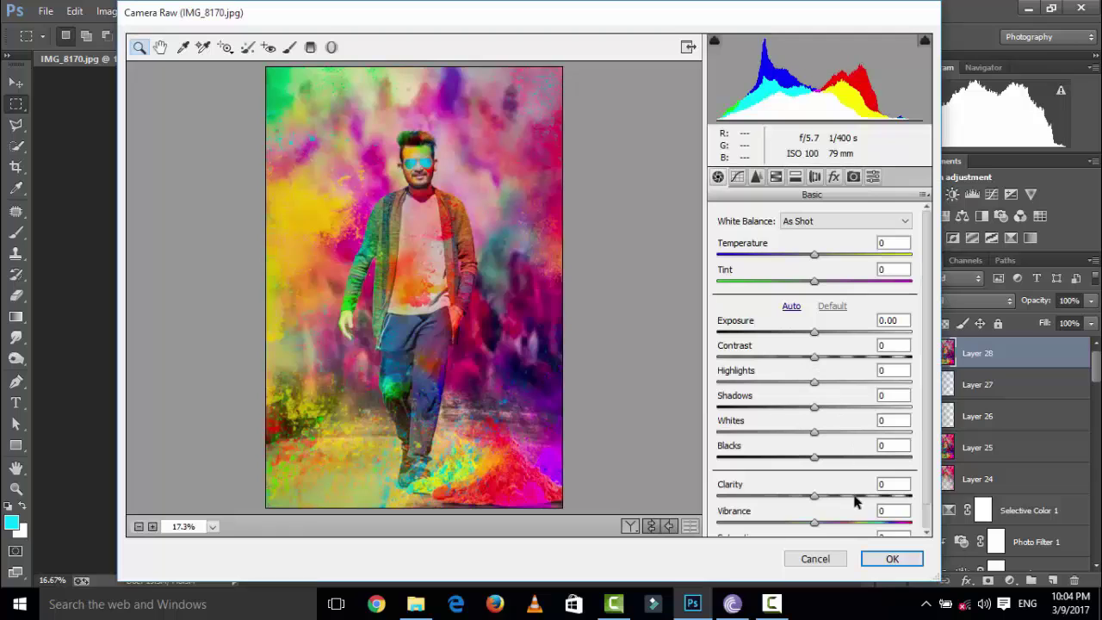
pyautogui.moveTo(855, 497)
pyautogui.mouseDown()
pyautogui.moveTo(865, 496)
pyautogui.moveTo(847, 500)
pyautogui.mouseUp()
pyautogui.write('25')
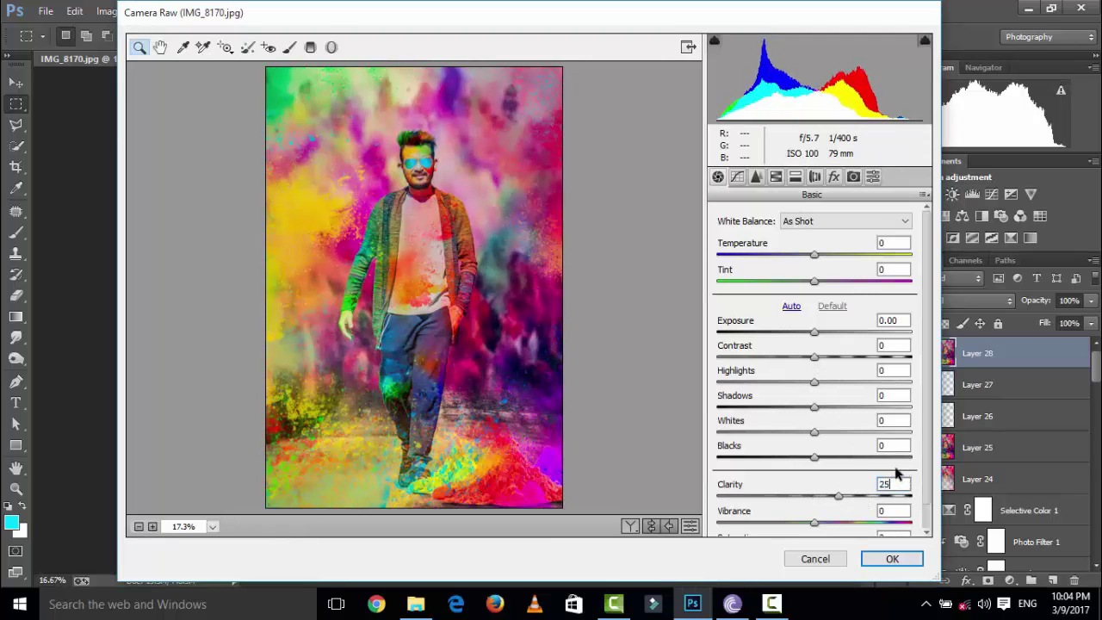
# - Set Blacks -18, lower Vibrance, warm the Temperature and apply Blue Primary Saturation +32
pyautogui.moveTo(794, 465); pyautogui.dragTo(795, 458)
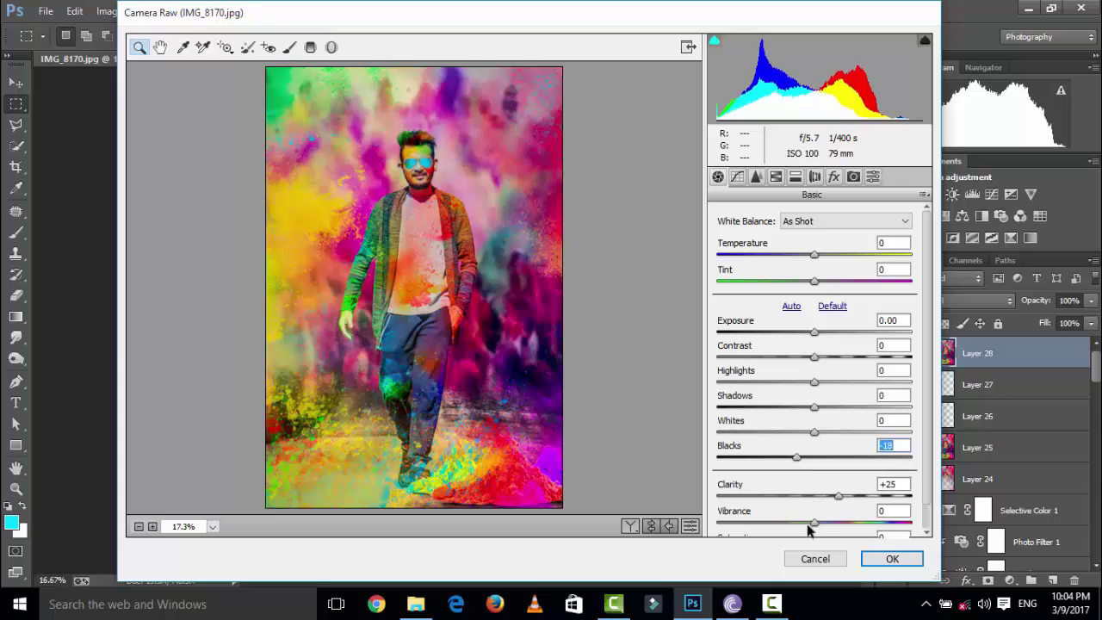
pyautogui.moveTo(807, 523); pyautogui.dragTo(794, 525)
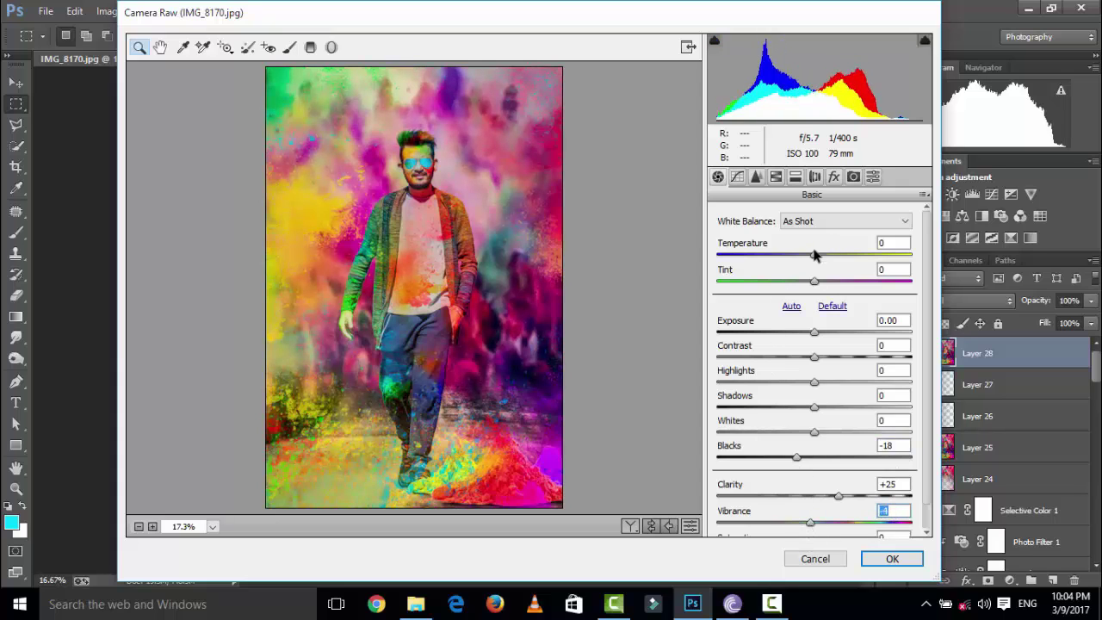
pyautogui.moveTo(814, 255); pyautogui.dragTo(816, 258)
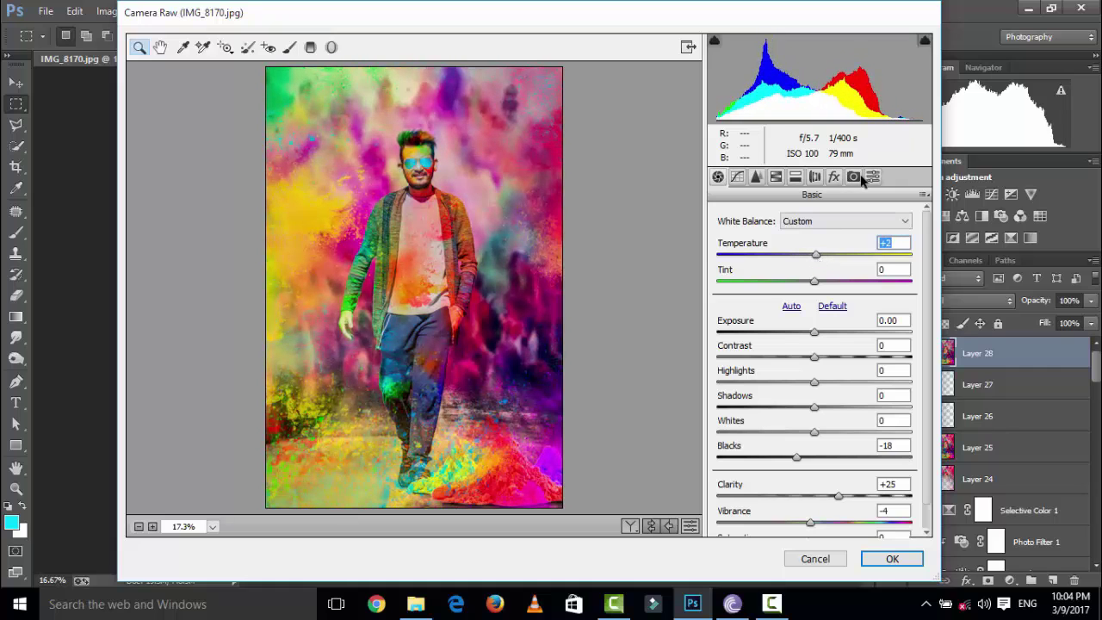
pyautogui.click(853, 176)
pyautogui.click(851, 507)
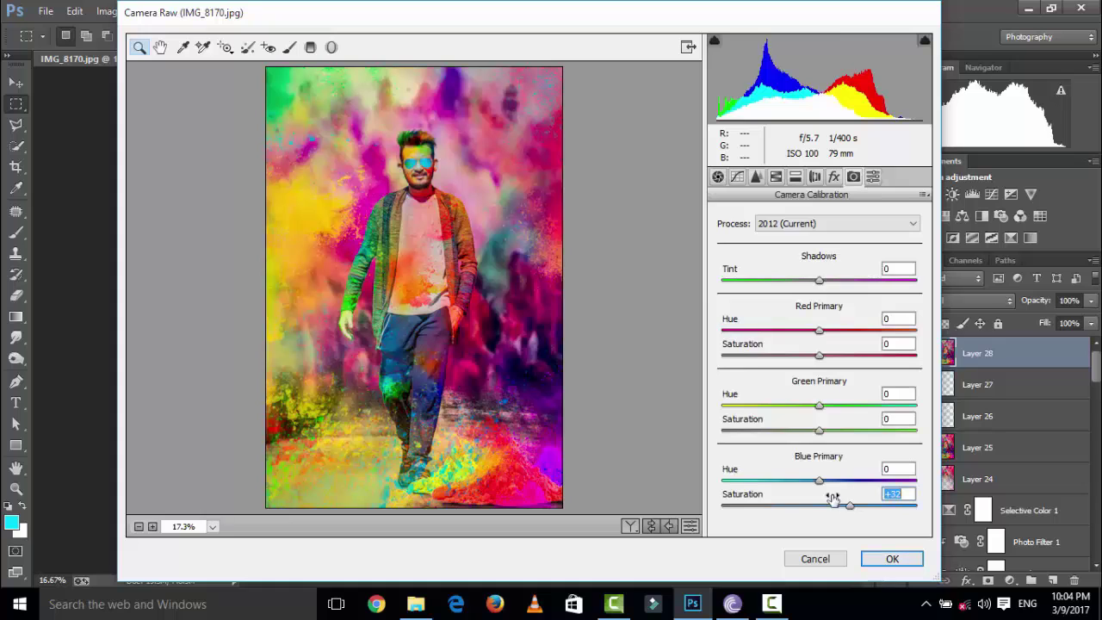
pyautogui.click(892, 559)
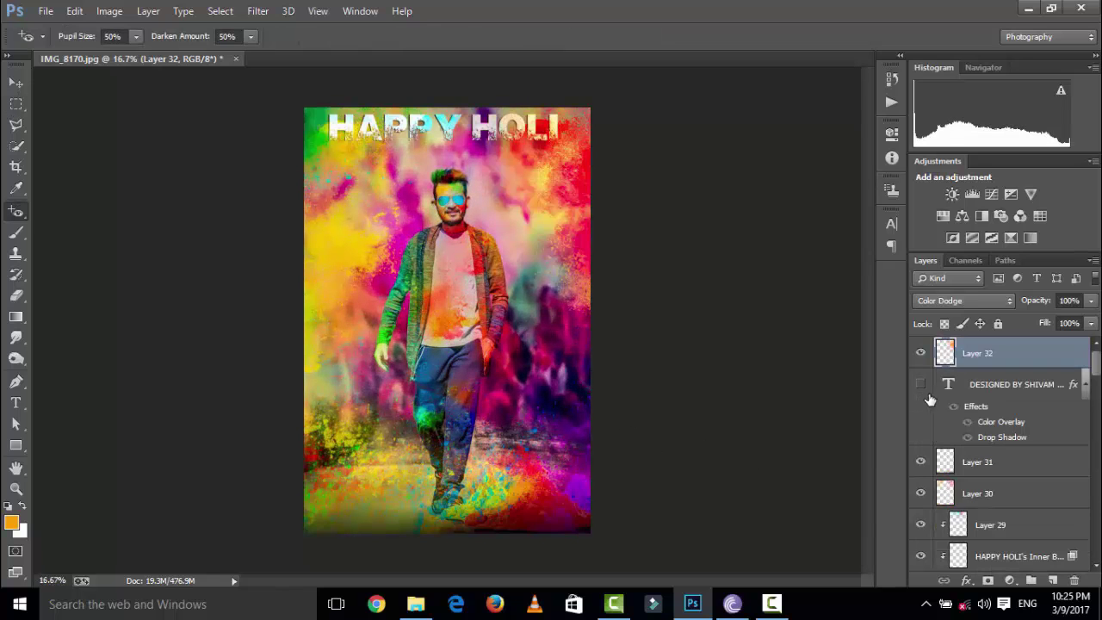
# - Make the designer credit text layer visible and choose File > Save As
pyautogui.click(921, 384)
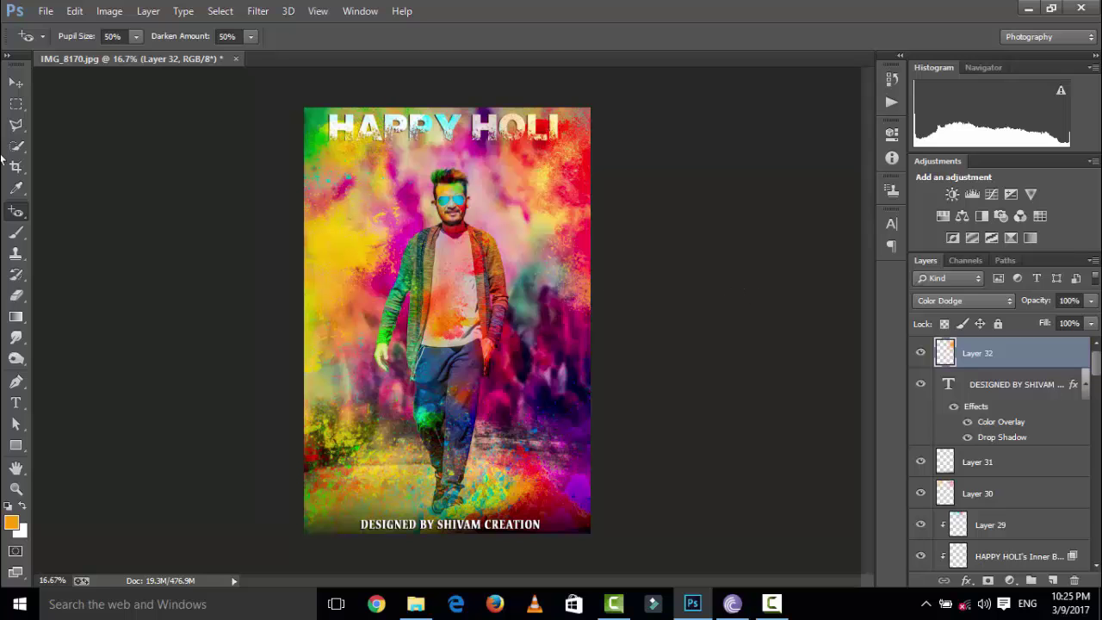
pyautogui.click(44, 11)
pyautogui.click(90, 203)
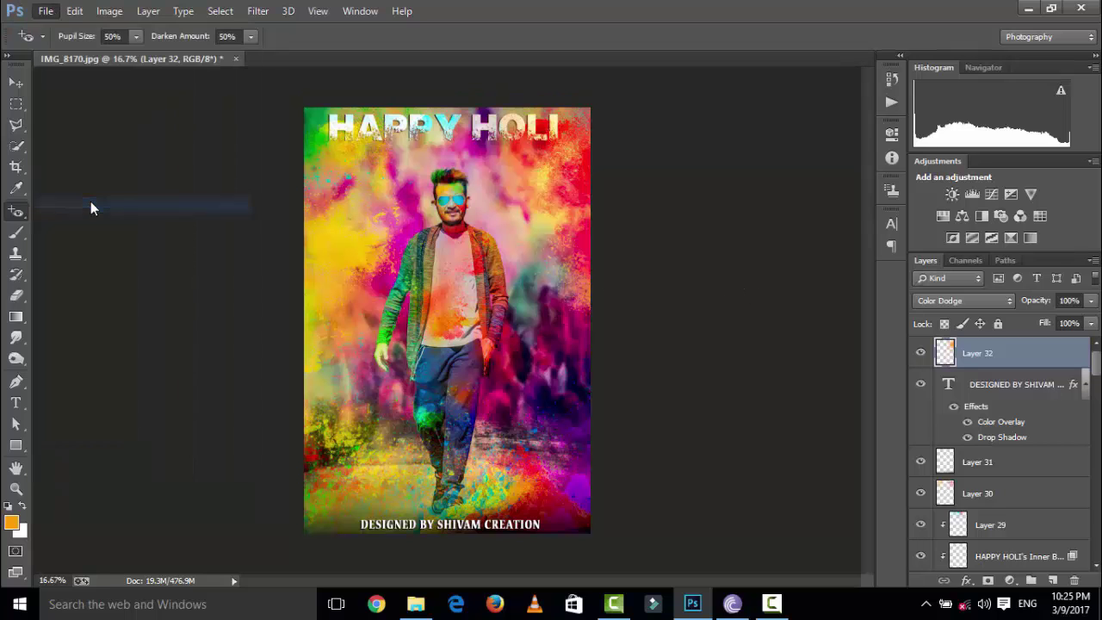
# - Save the poster as JPEG named 'holi' in Downloads at Maximum quality 12
pyautogui.click(406, 417)
pyautogui.click(246, 280)
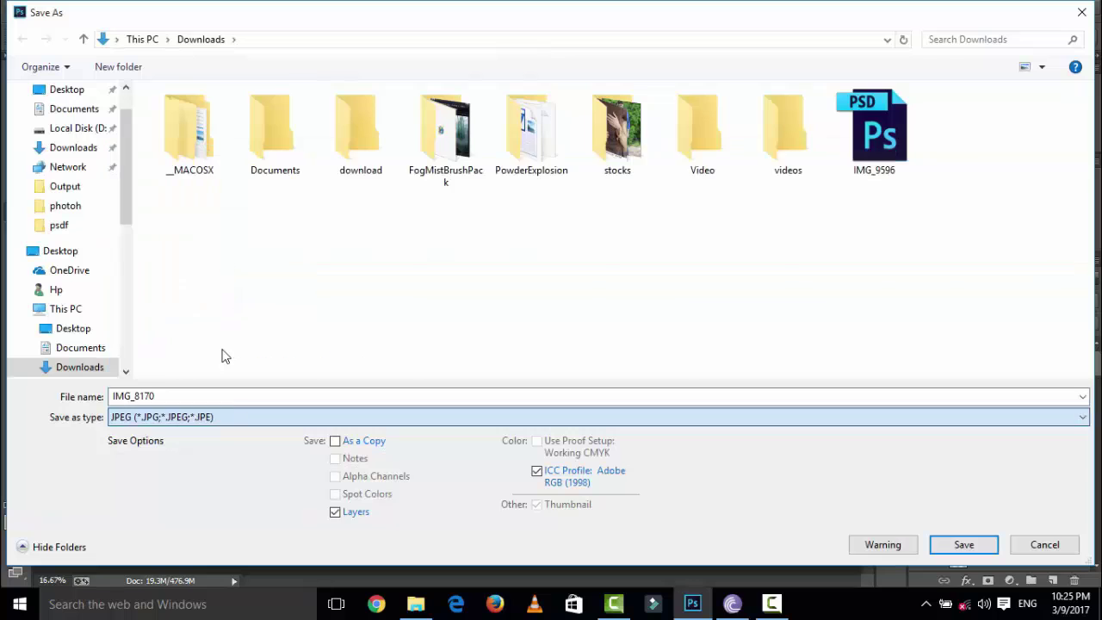
pyautogui.moveTo(163, 396); pyautogui.dragTo(93, 397)
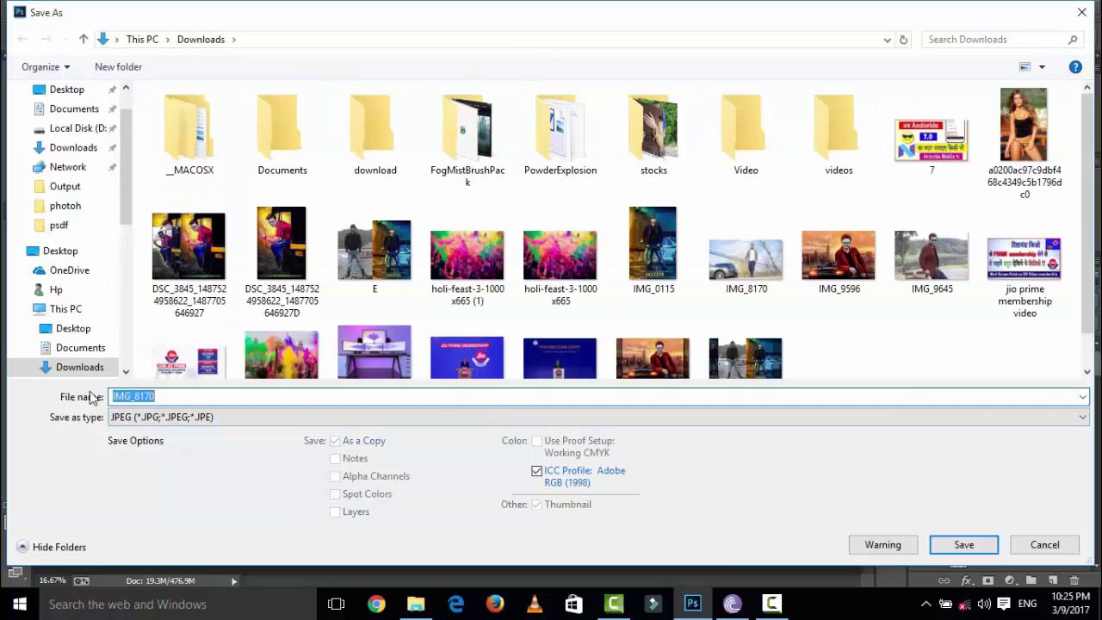
pyautogui.write('hol')
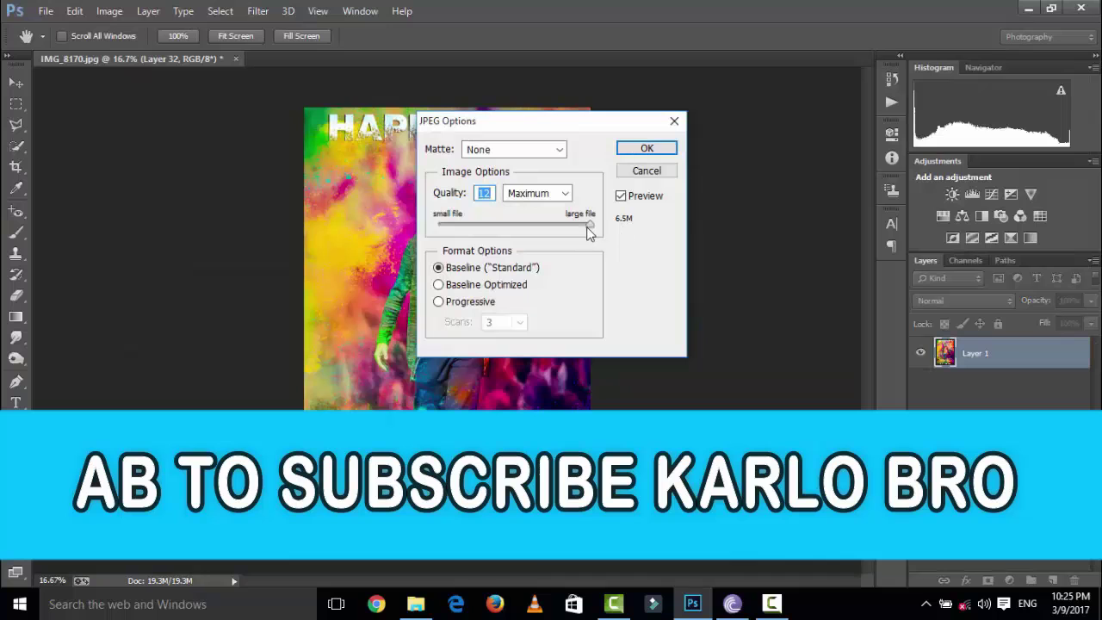
pyautogui.write('1')
pyautogui.press('BackSpace')
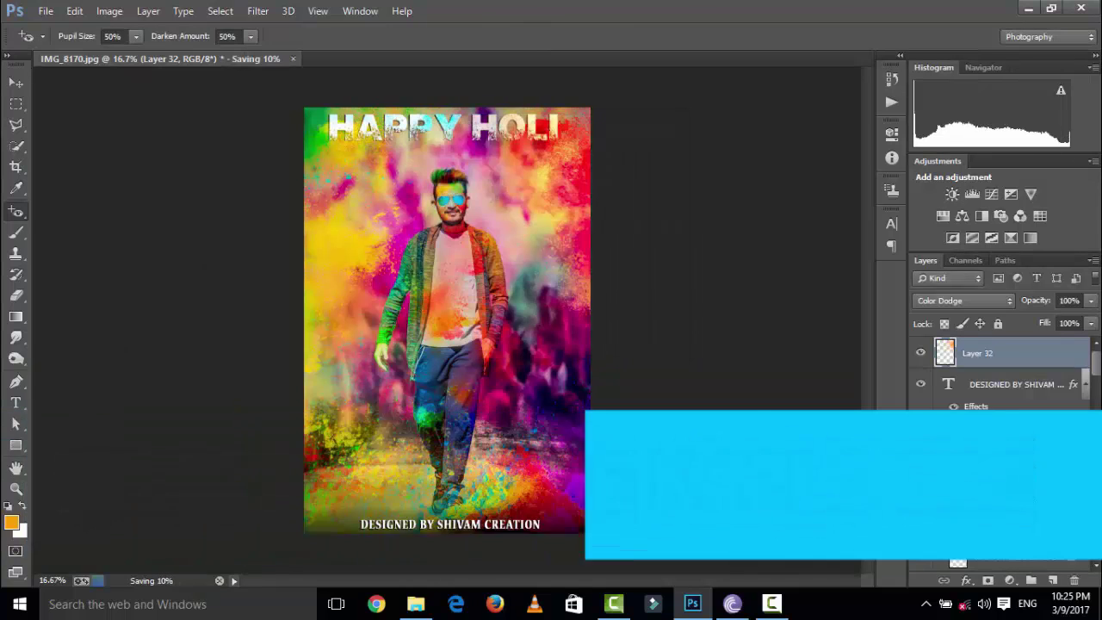